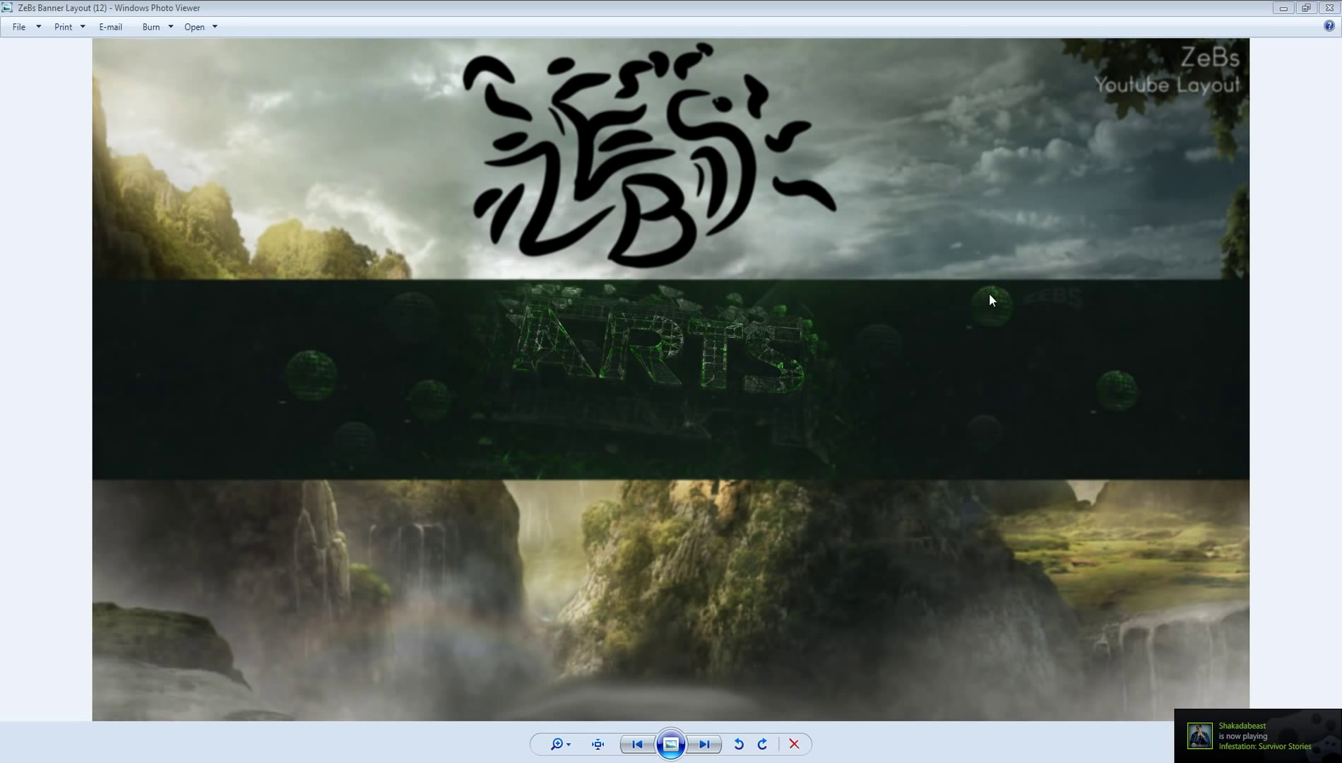
Step: Close the banner image preview and the banners folder window to return to the Cinema 4D scene
click(1327, 8)
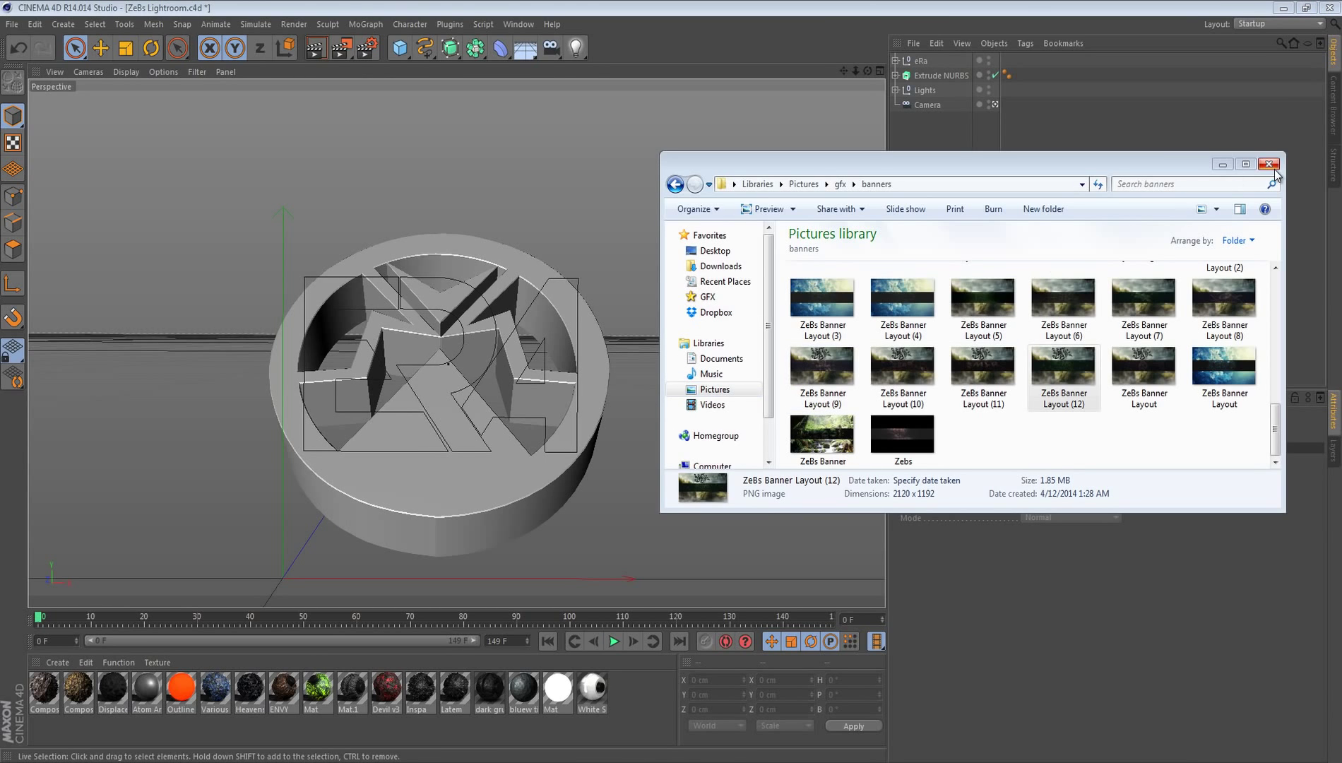
click(1270, 167)
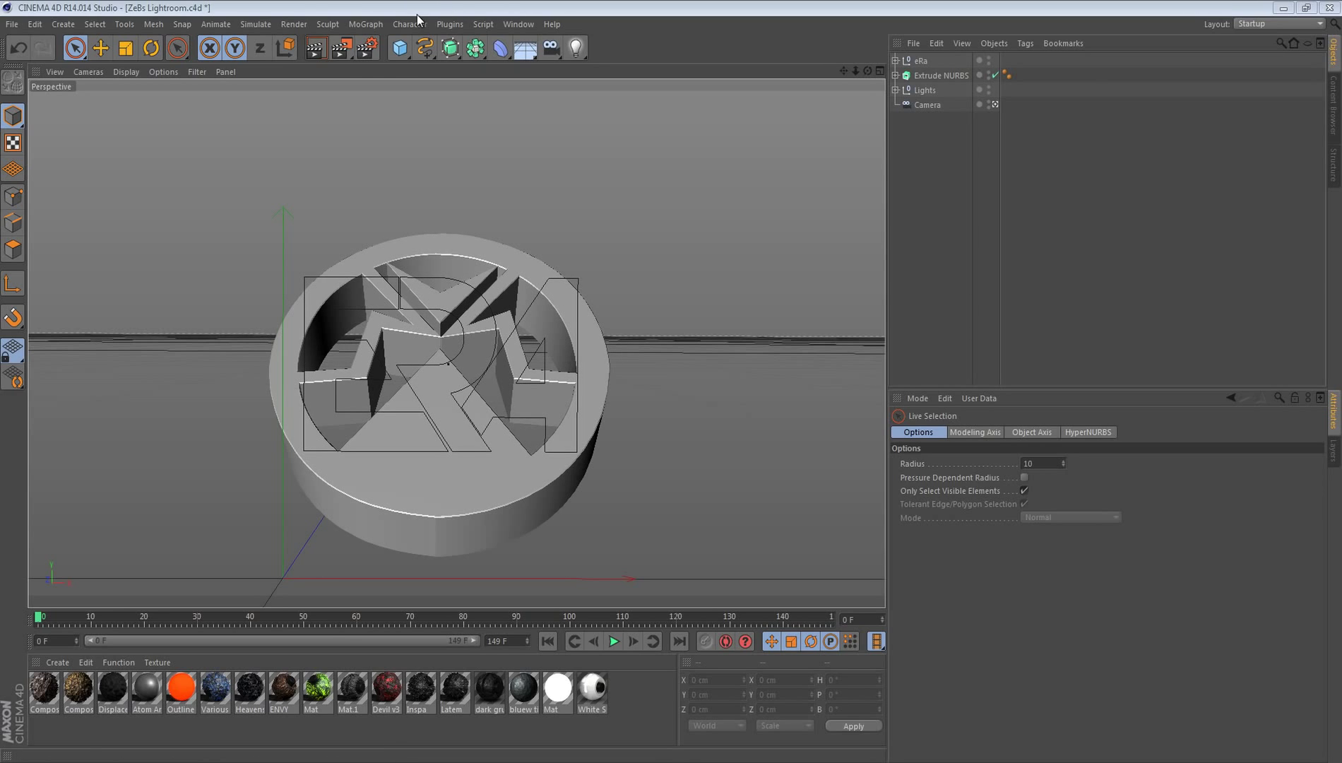
Step: Add three new Extrude NURBS objects to the scene
click(365, 24)
click(475, 74)
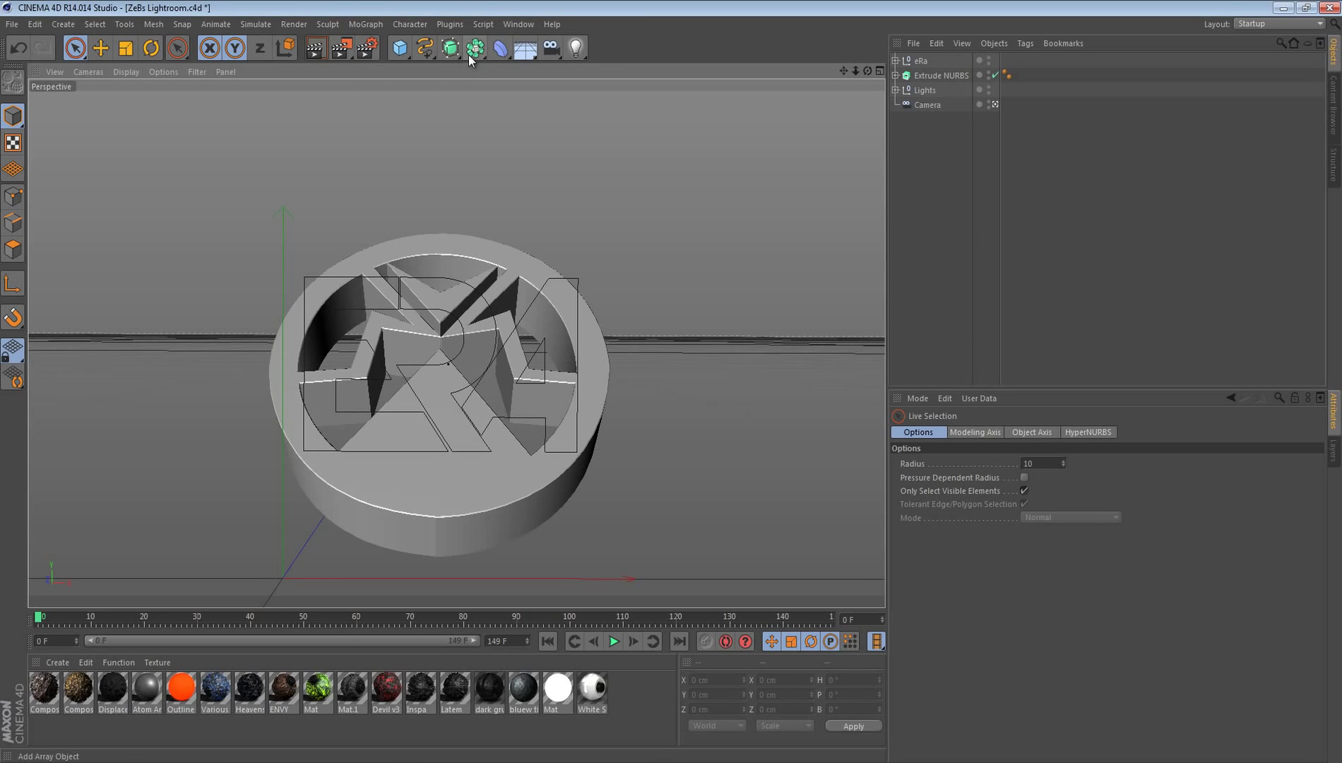
click(450, 47)
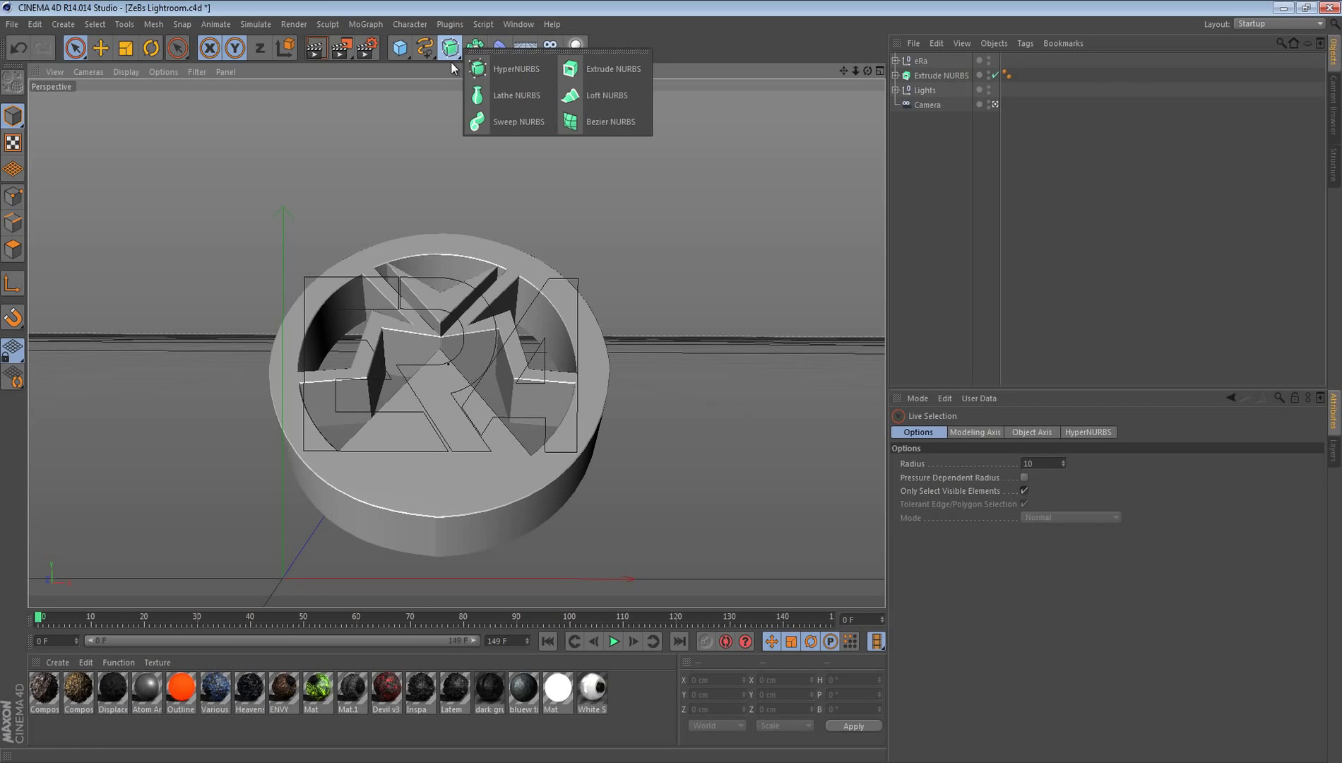
click(607, 69)
click(450, 47)
click(608, 68)
click(450, 47)
click(607, 92)
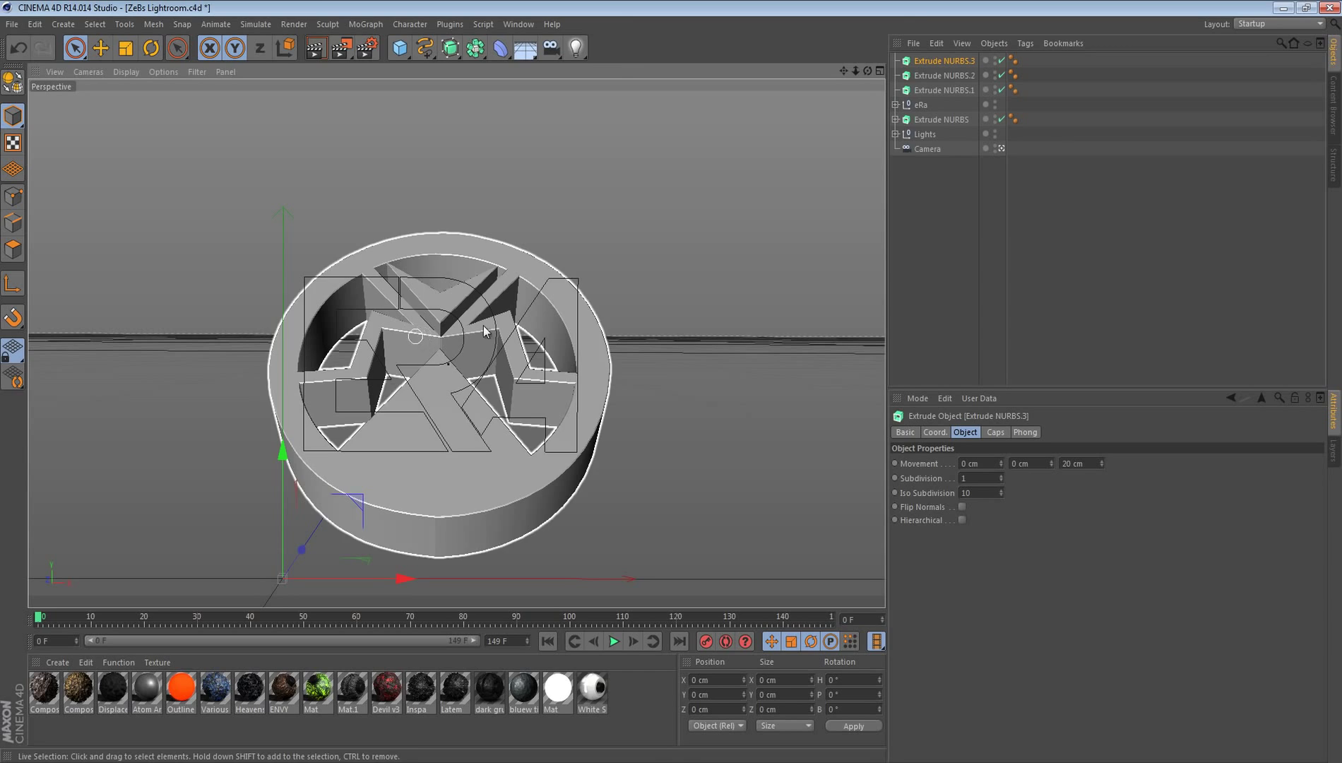
Step: Nest each spline of the eRa group in its own new Extrude NURBS, and delete the emptied eRa null
click(895, 104)
drag(939, 100, 927, 73)
drag(933, 150, 927, 62)
click(894, 60)
click(895, 74)
click(894, 90)
click(919, 106)
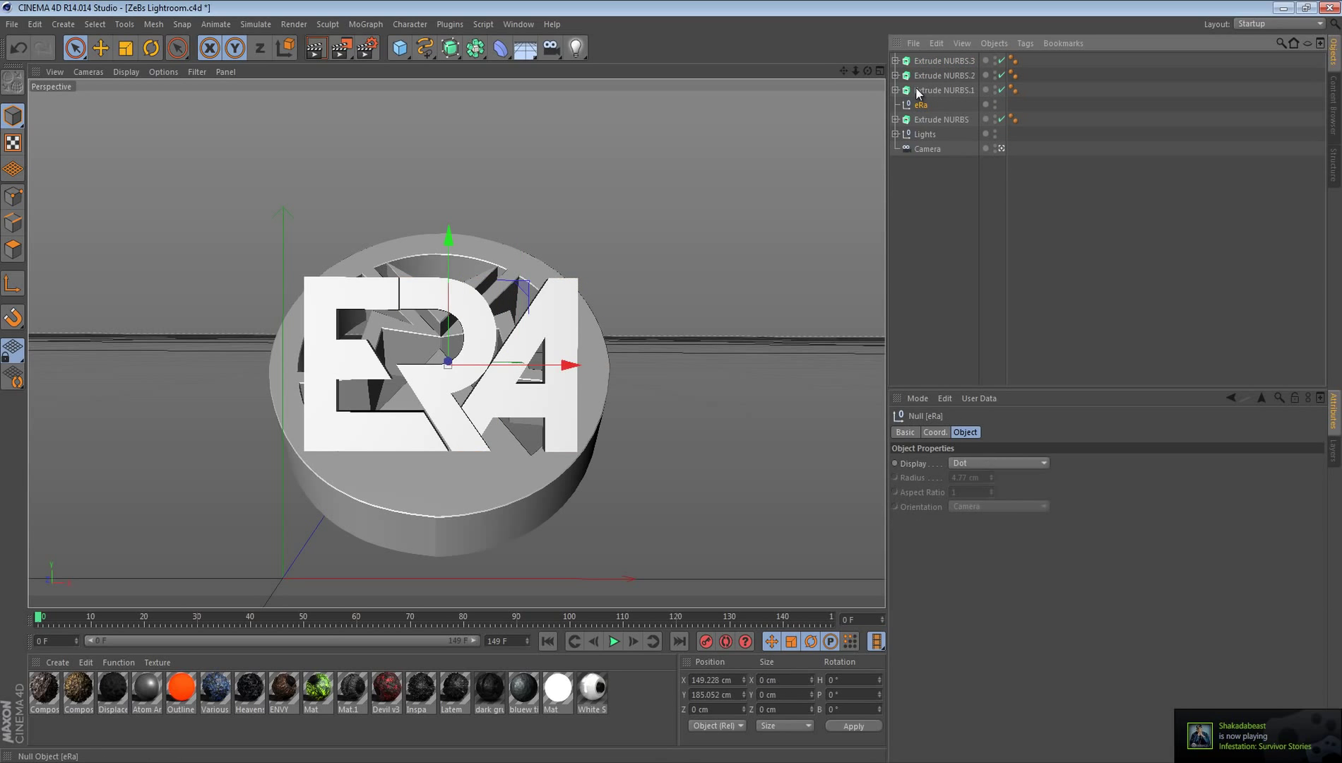
key(Delete)
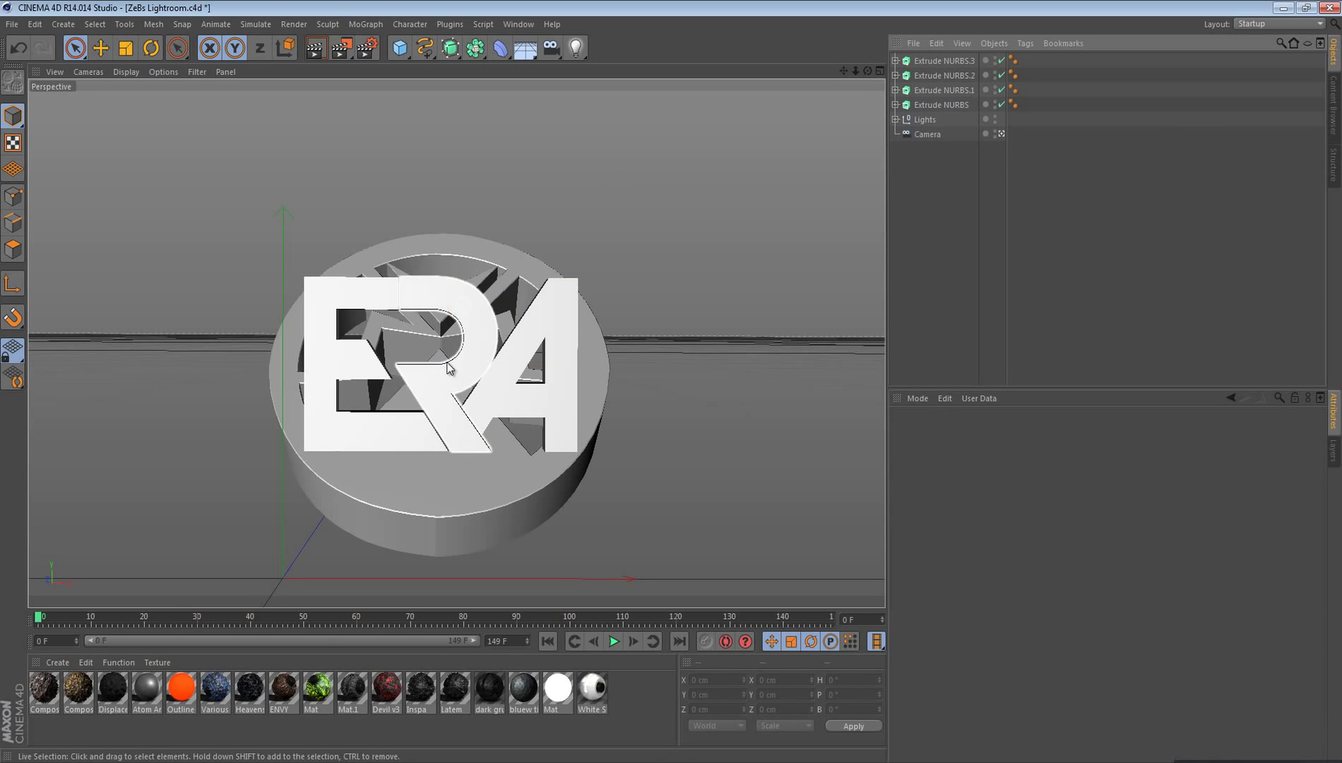
Step: Give the three letter extrusions Fillet Cap at both start and end
click(926, 61)
shift+click(937, 90)
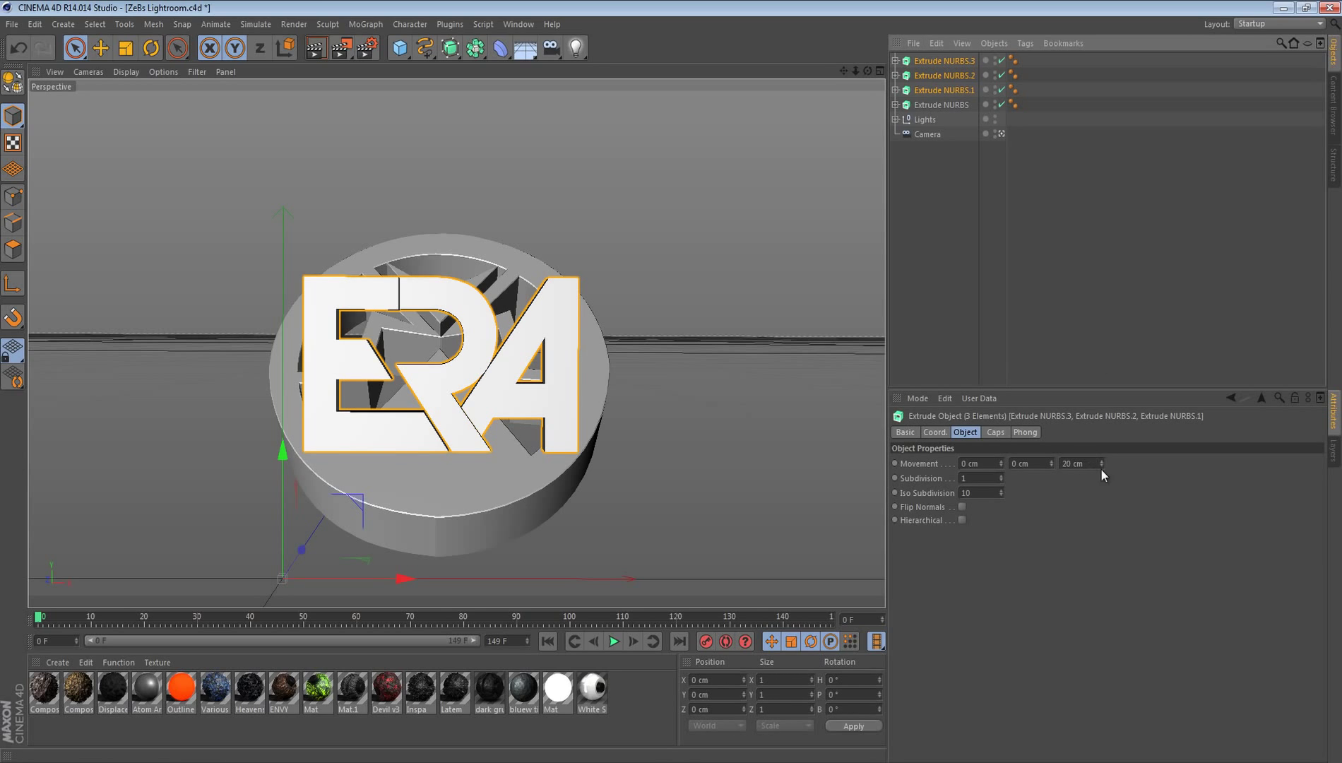
click(996, 433)
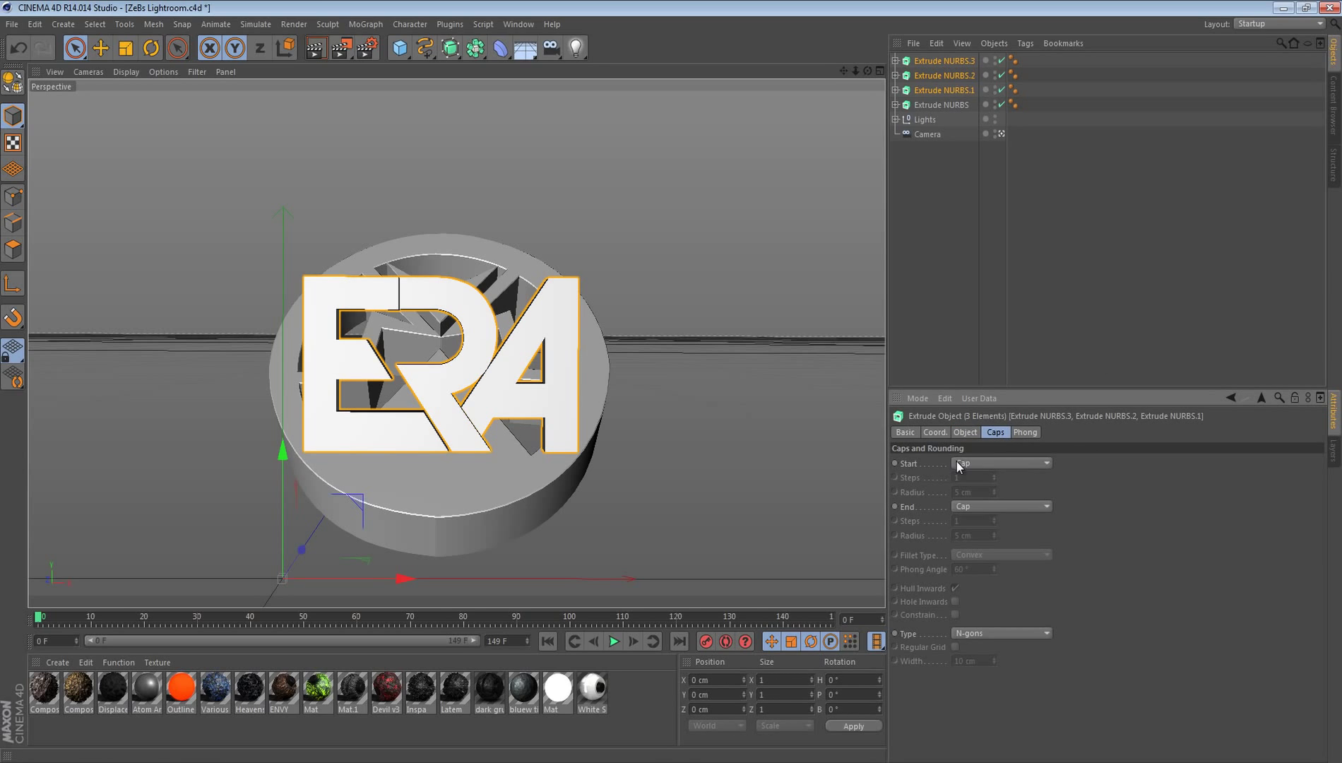
click(989, 462)
click(973, 523)
click(970, 502)
click(974, 569)
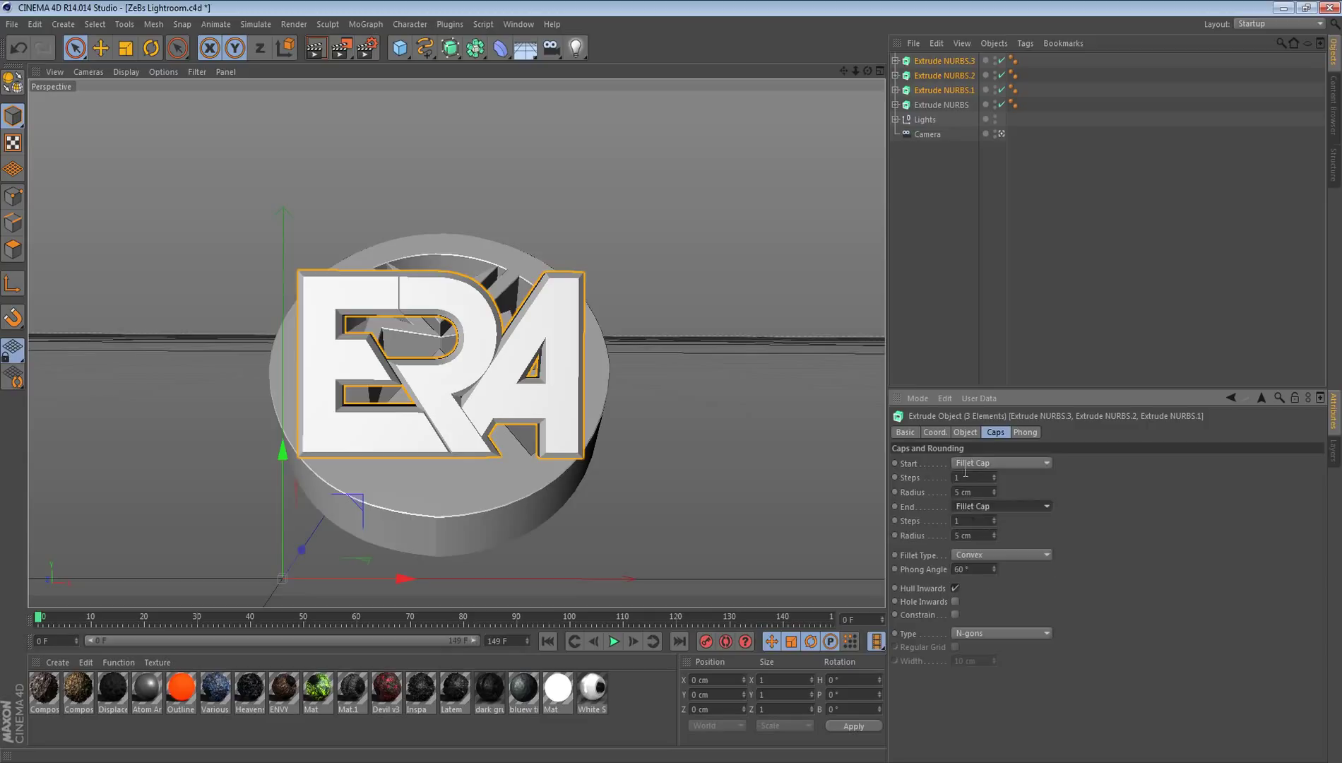
Step: Set the start and end fillets of the three letters to 2 steps and a 2 cm radius
click(958, 478)
key(Tab)
text(2)
key(Tab)
key(Tab)
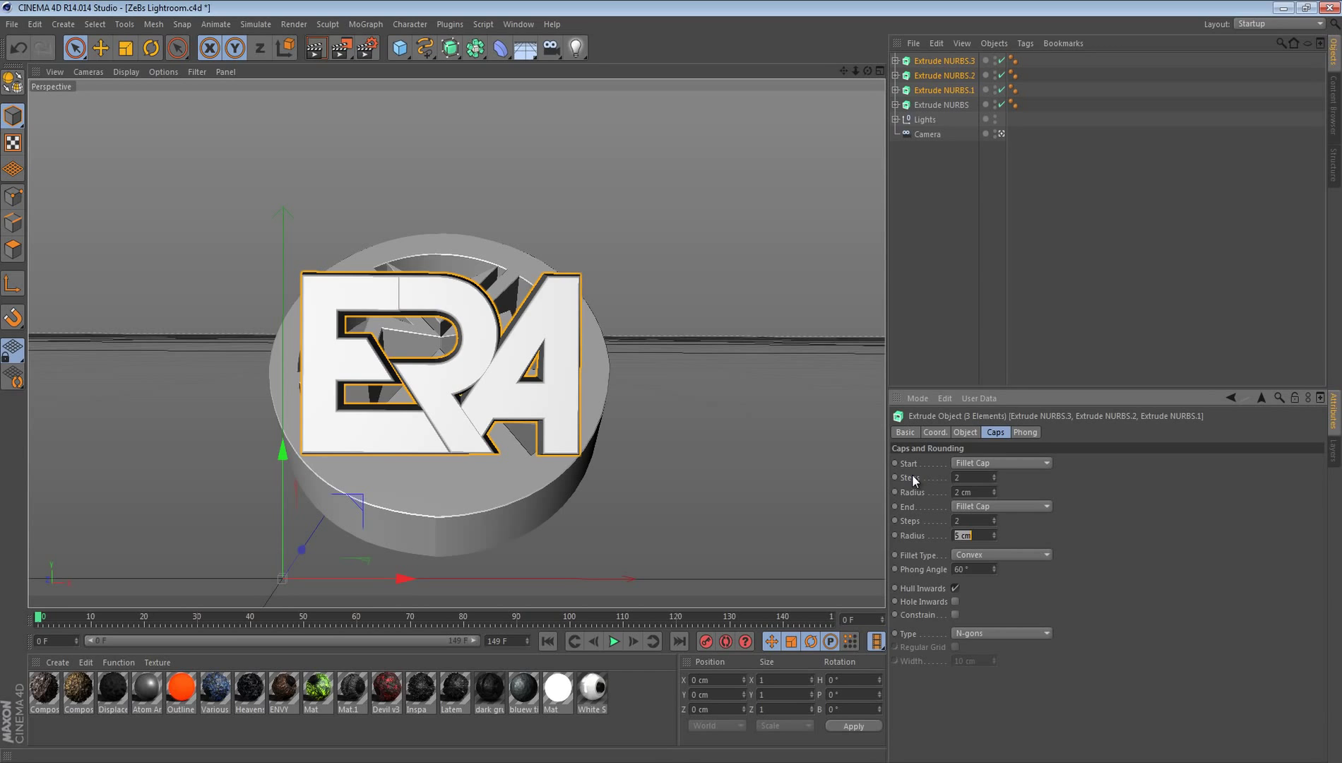
click(825, 458)
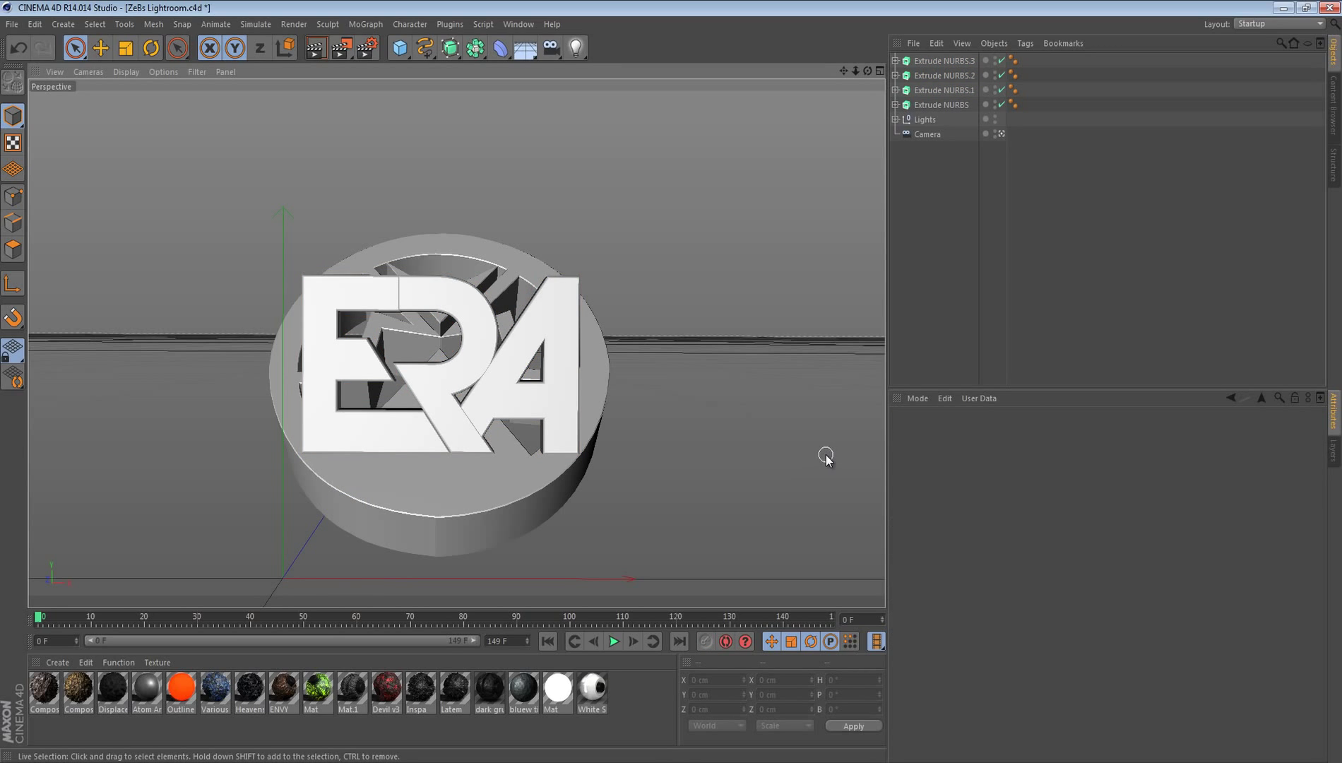
Step: Set the start and end fillets of the three letters to 1 step and a 1 cm radius
click(934, 61)
shift+click(924, 90)
double_click(973, 477)
text(1)
key(Tab)
text(1)
key(Tab)
key(Tab)
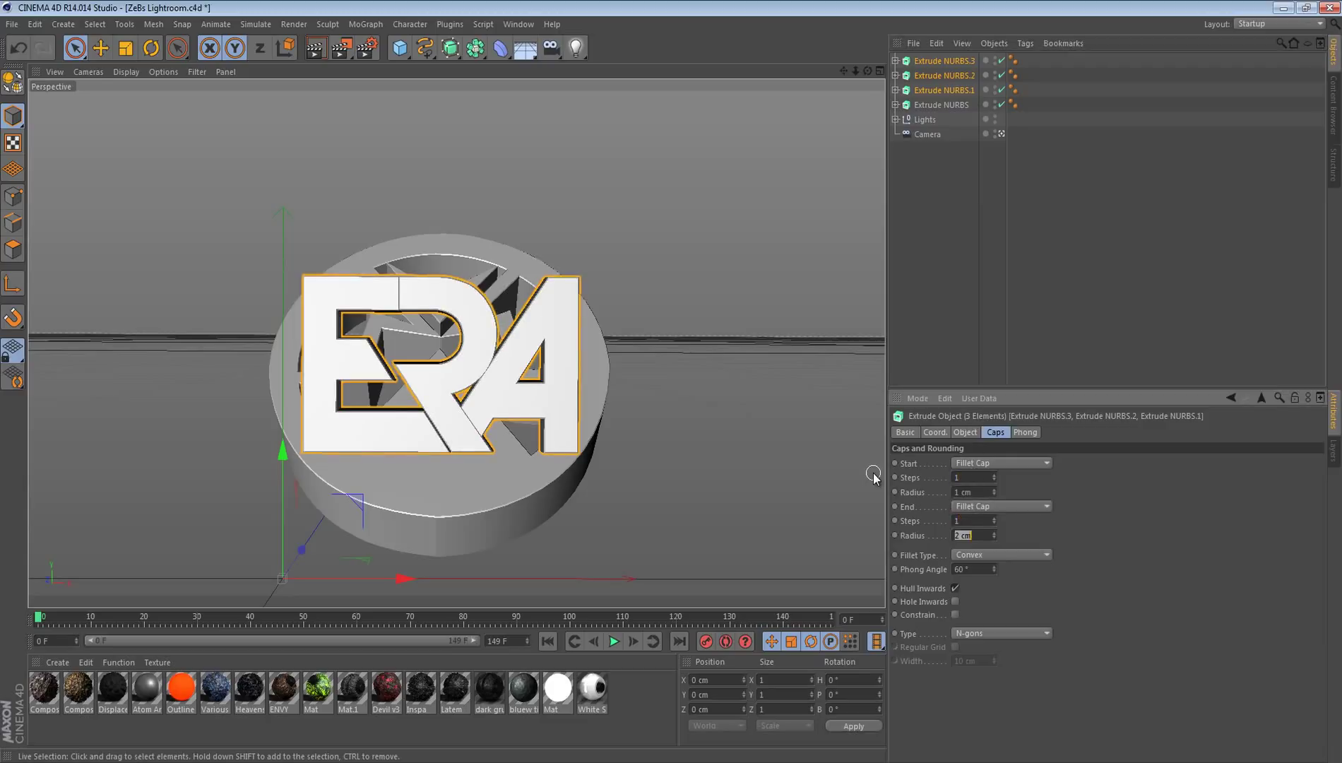
click(847, 459)
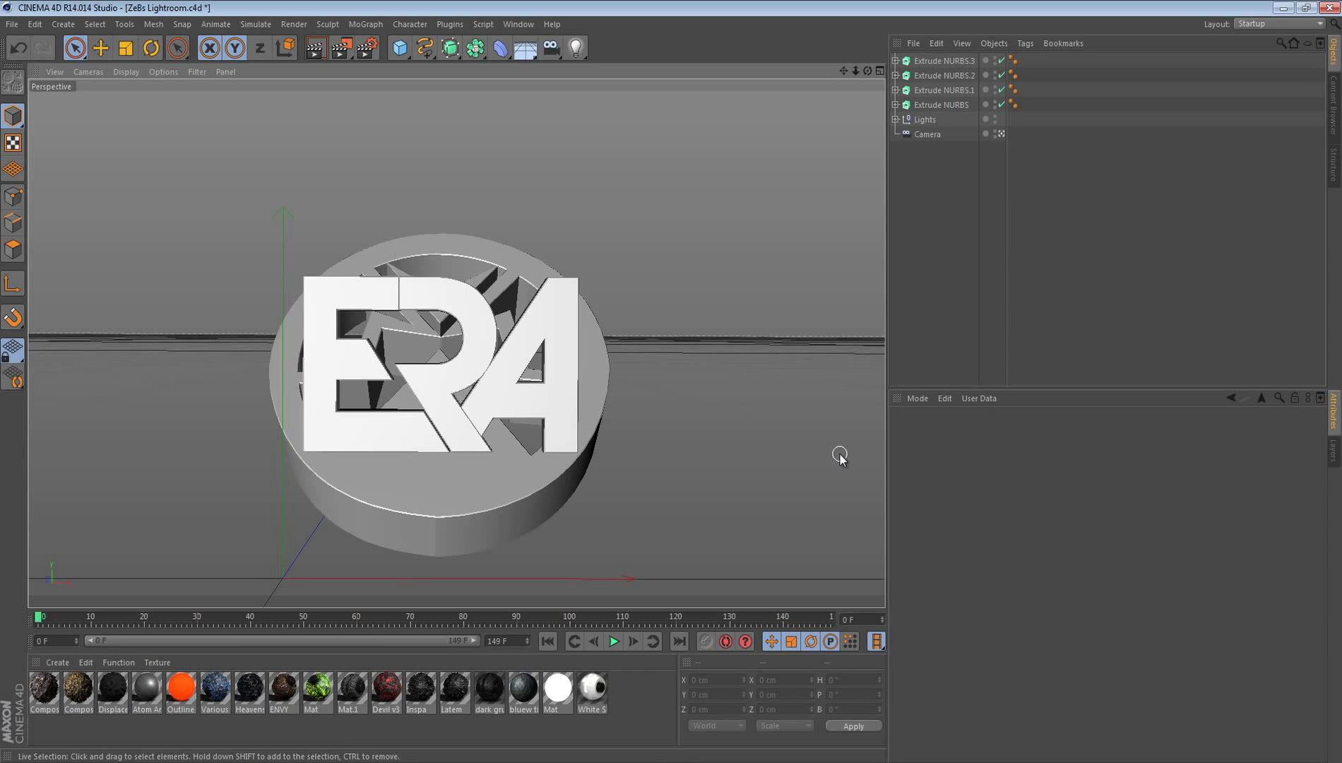
Step: Set the Z extrusion movement of the three letters to 45 cm
click(934, 60)
shift+click(942, 90)
click(961, 434)
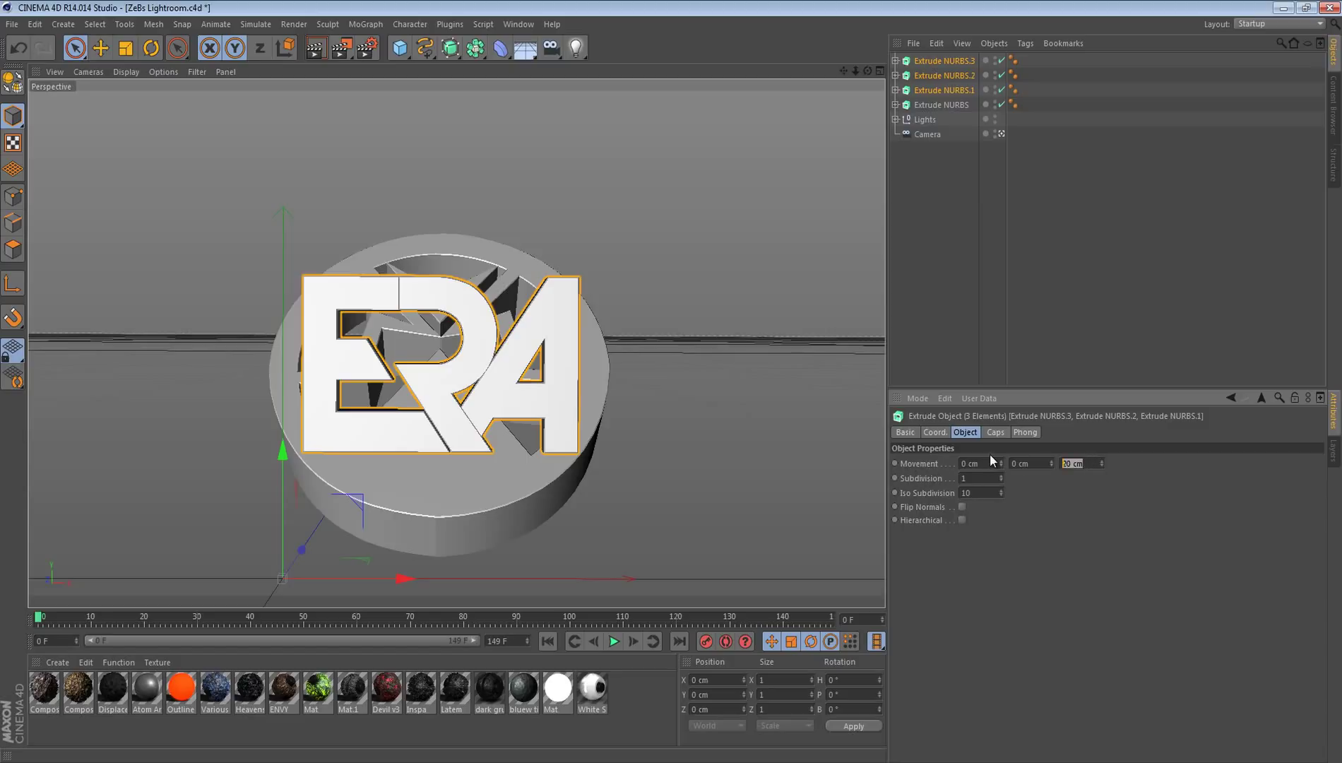
text(45)
key(Return)
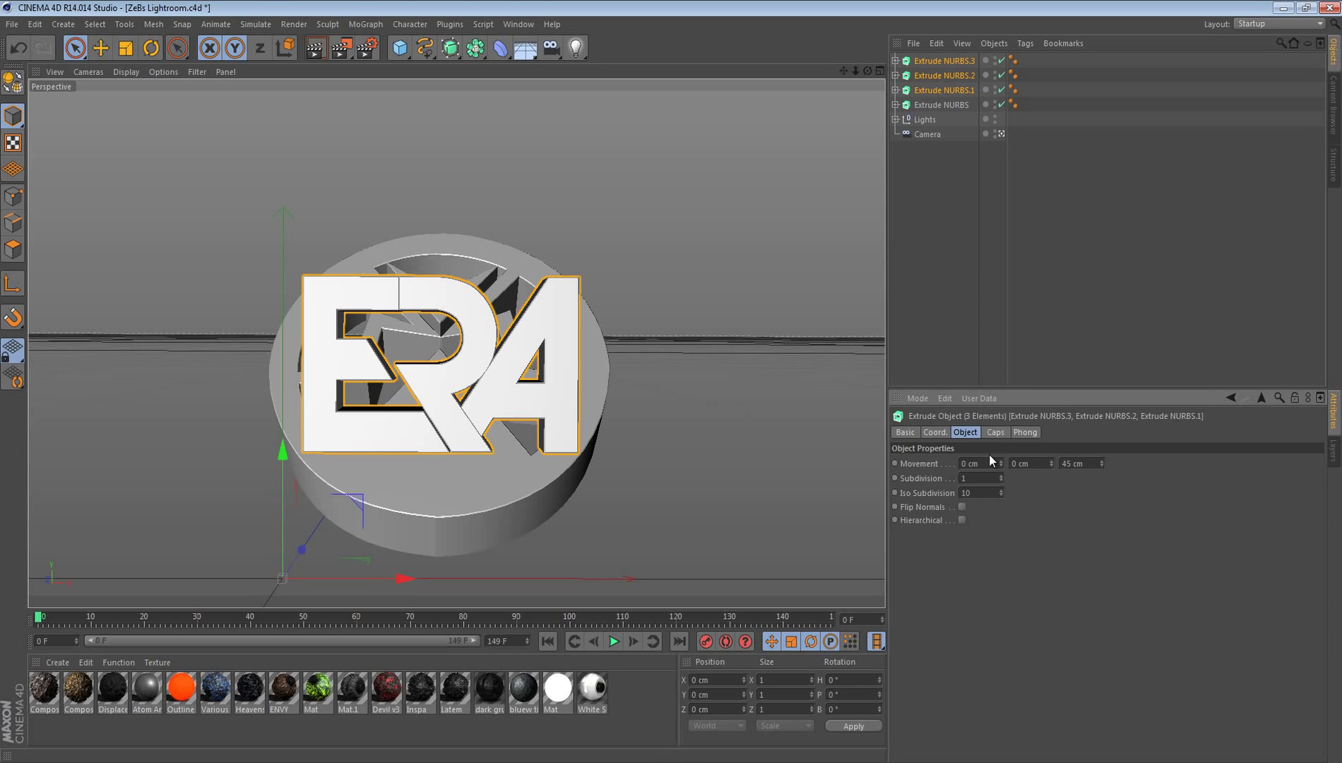
click(797, 399)
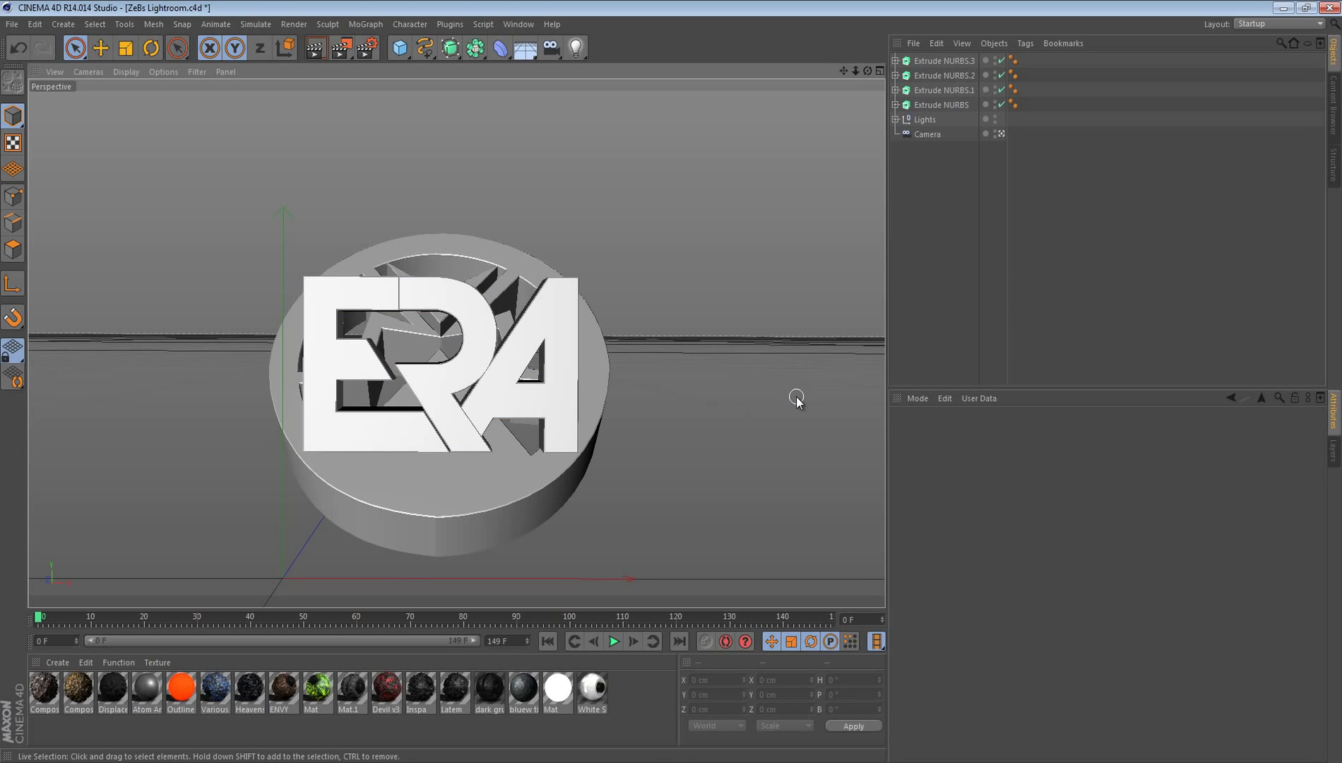
Step: Move the three ERA letters back to about Z 143 cm and scale them up uniformly
click(922, 64)
shift+click(928, 88)
drag(296, 560, 335, 528)
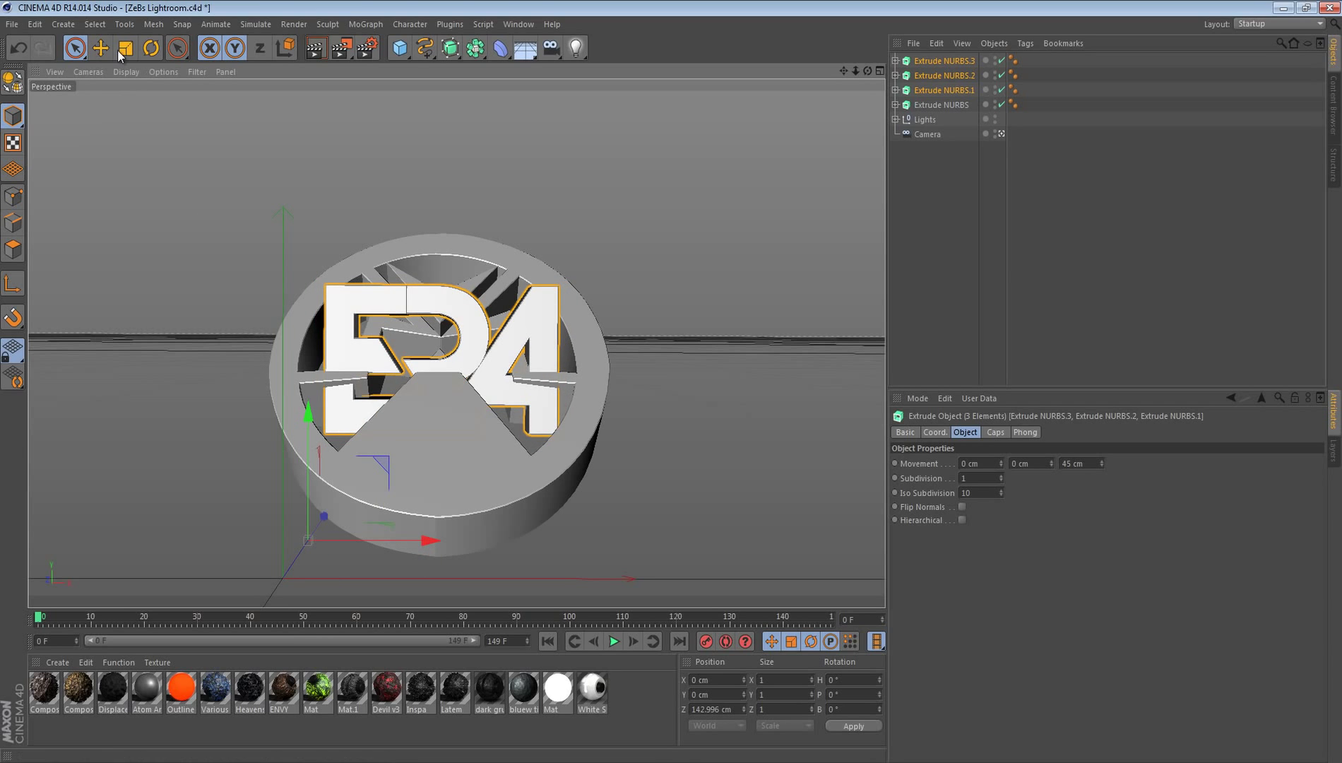
click(125, 48)
drag(591, 244, 812, 270)
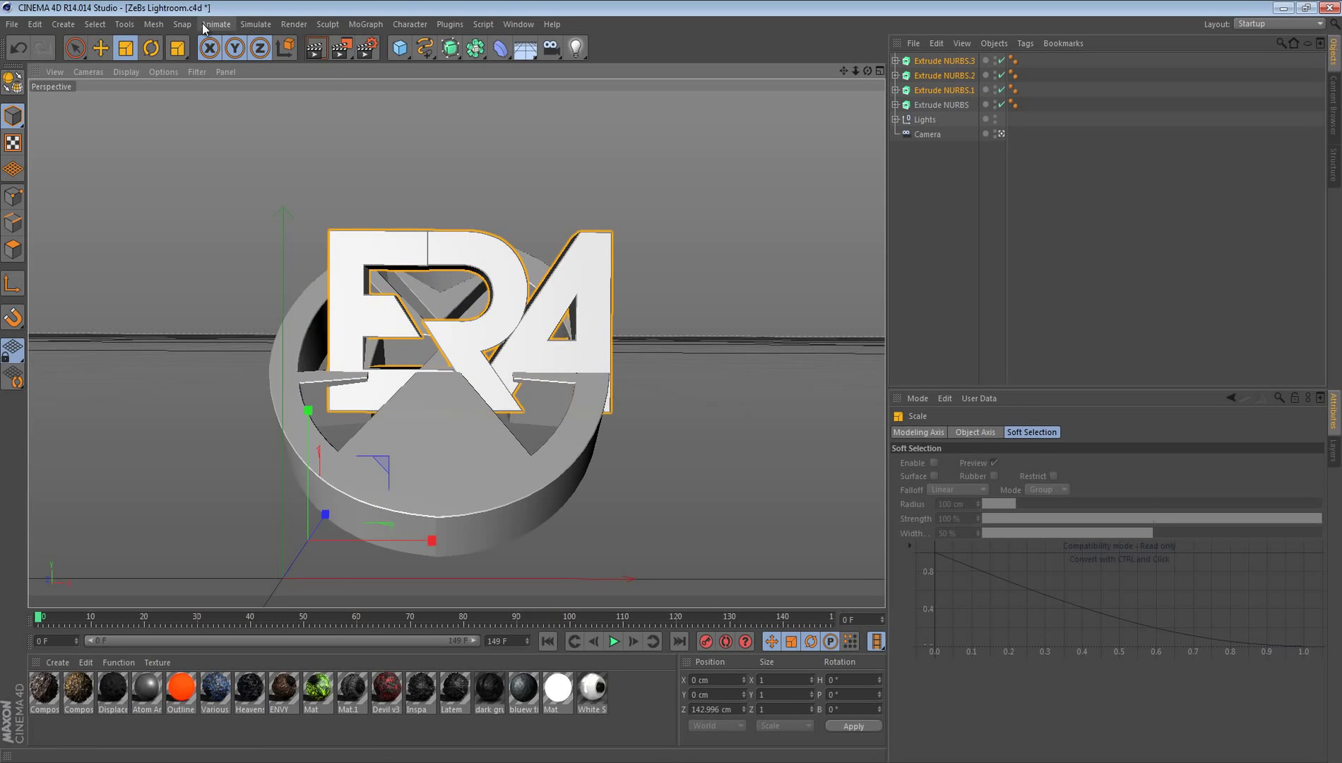
Step: Shift the ERA letters to about X -25 cm and Y -36 cm, over the round emblem
click(75, 48)
drag(429, 551, 408, 545)
drag(279, 422, 281, 457)
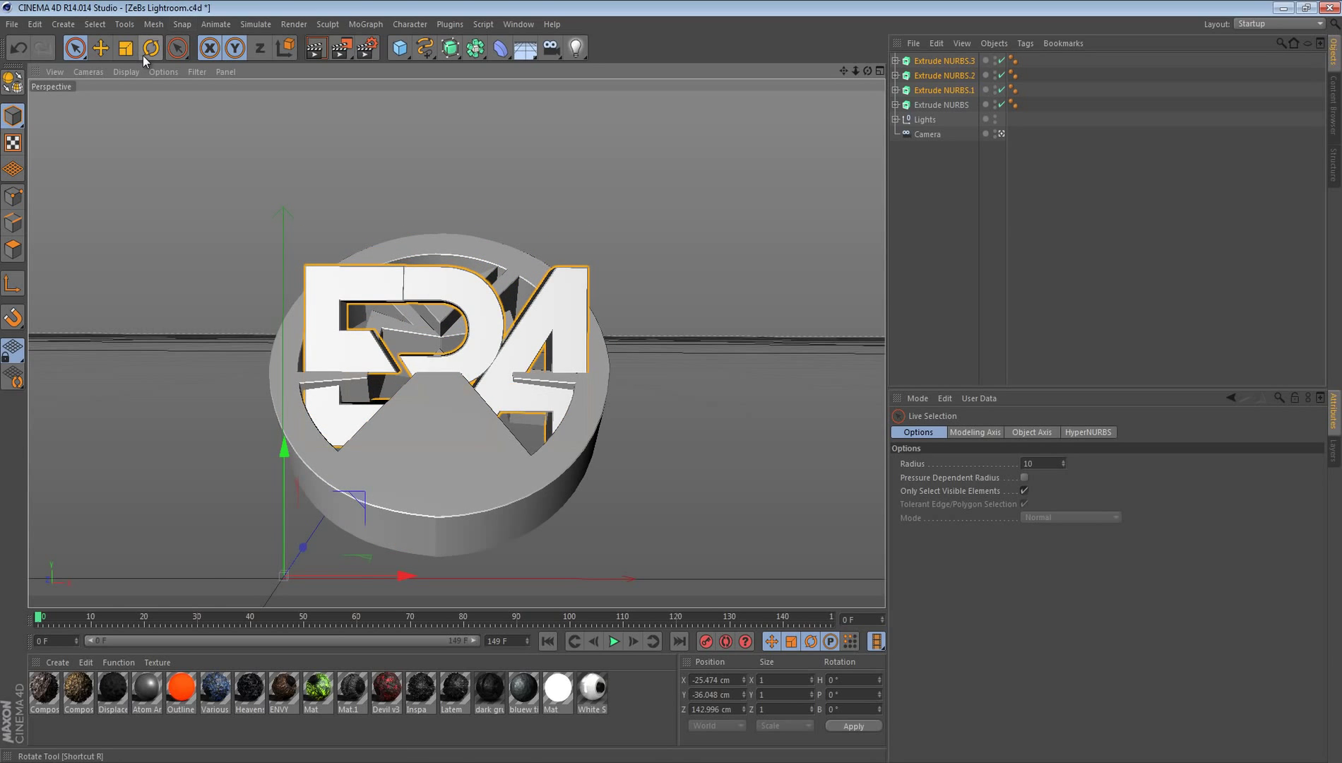
Step: Tilt the ERA letters to a pitch of about -24.4° and move them to about Y -1 cm, Z 66 cm
click(149, 49)
drag(265, 555, 267, 509)
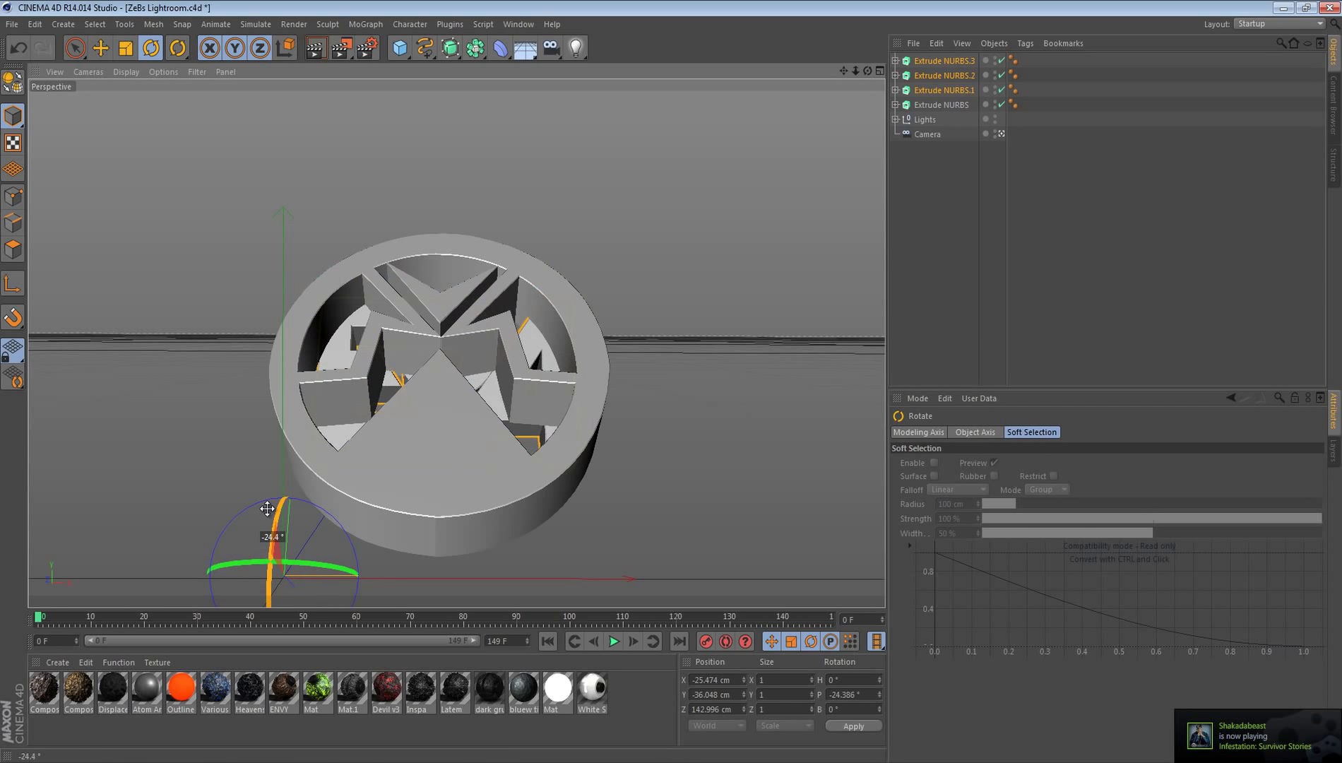
click(75, 48)
drag(295, 593, 270, 584)
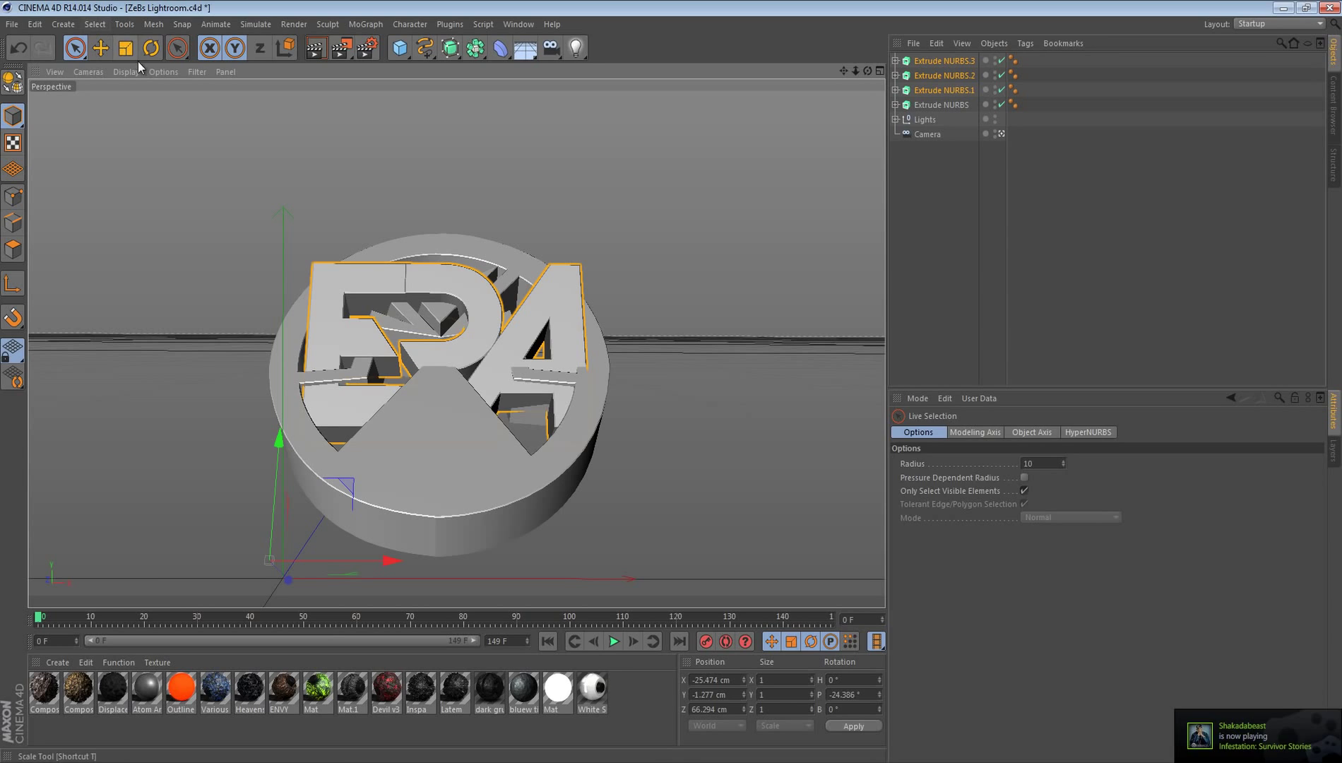
Step: Tilt the ERA letters further to a pitch of about -41.6° and reposition them within the round emblem
click(150, 48)
drag(262, 524, 152, 229)
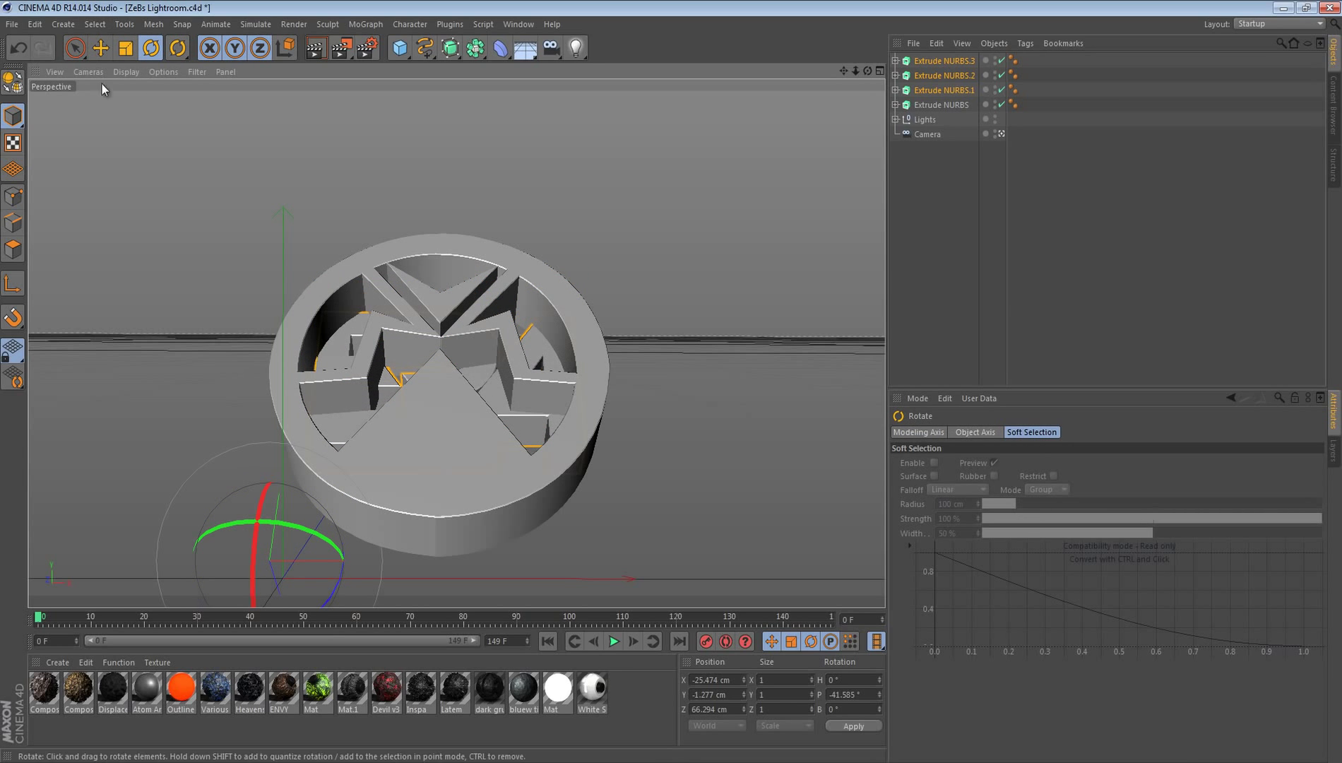
click(75, 47)
drag(281, 601, 255, 574)
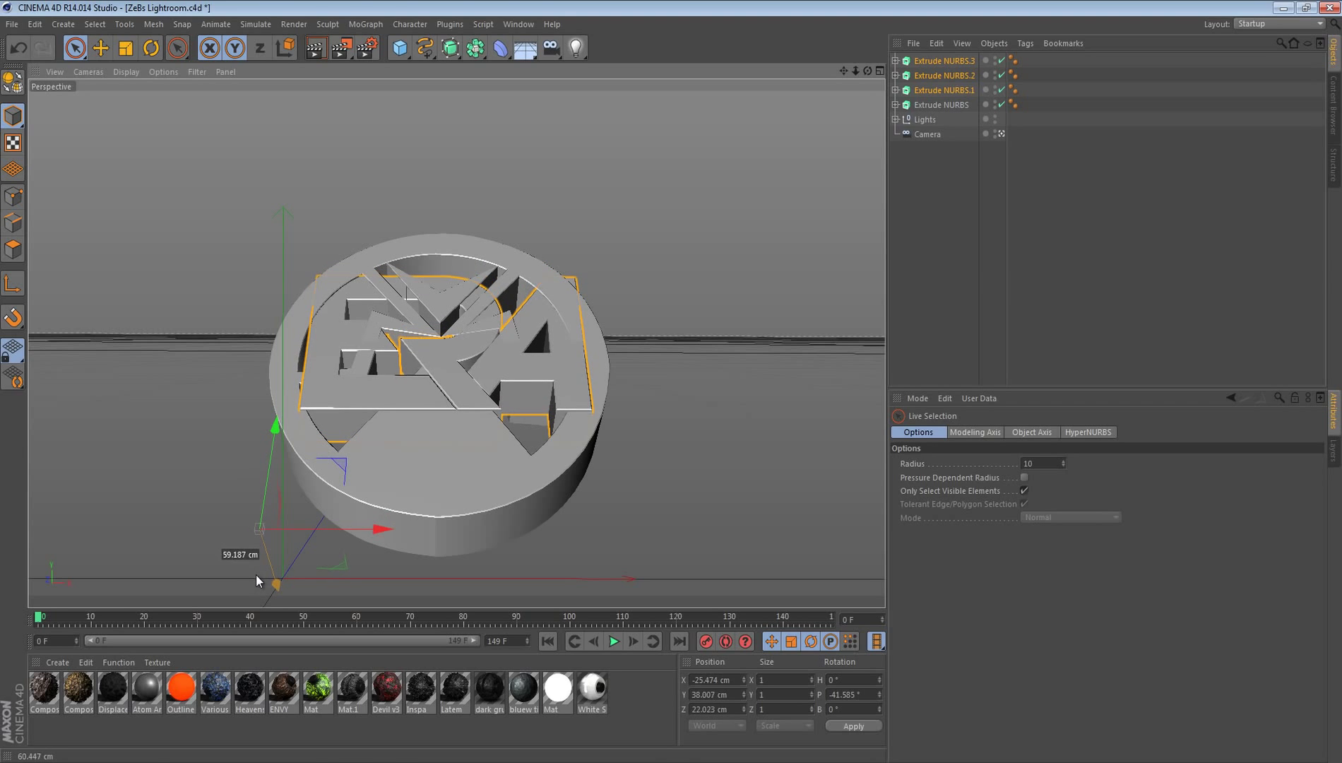
mouse_move(379, 529)
mouse_down()
mouse_move(357, 536)
mouse_move(371, 539)
mouse_up()
drag(263, 426, 264, 452)
drag(357, 557, 368, 568)
Step: Delete the round emblem extrusion, keeping only the ERA letters
click(449, 470)
key(Delete)
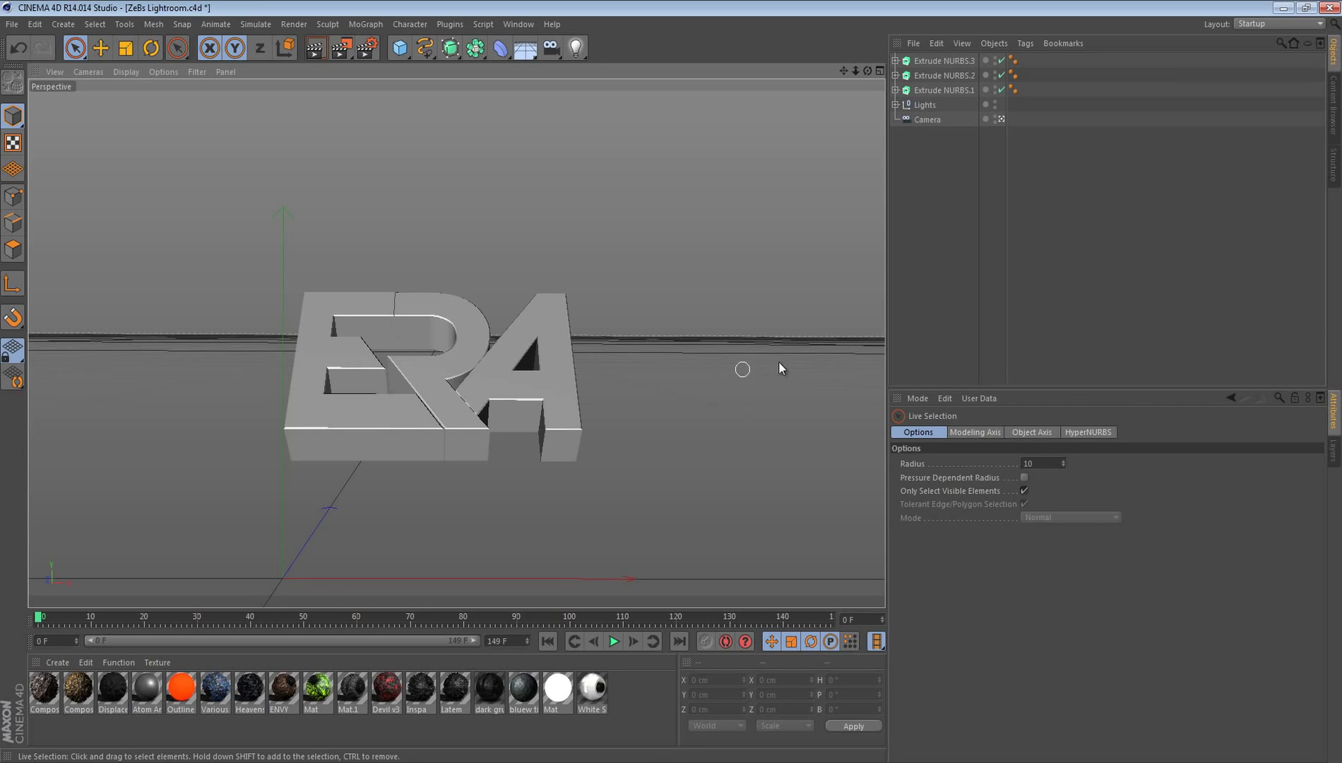
click(946, 90)
click(785, 191)
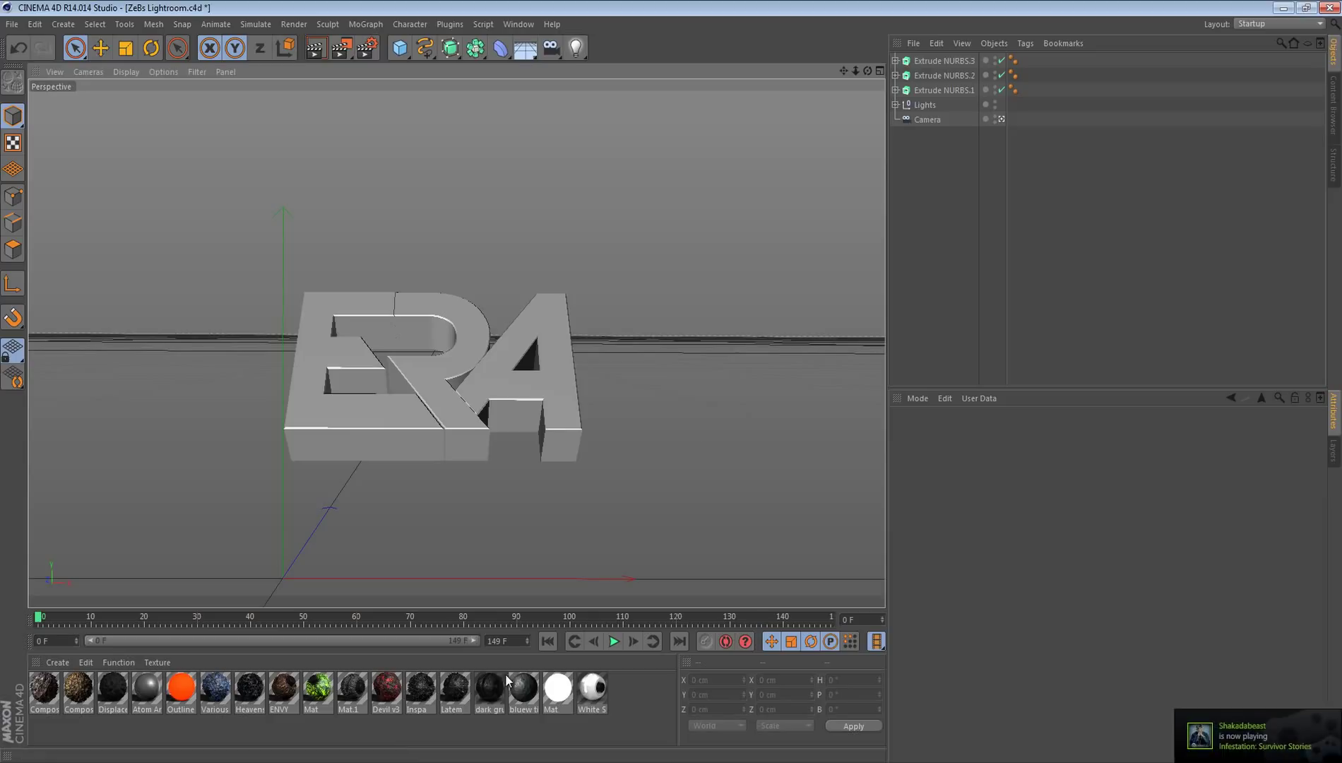
Step: Turn off the Displacement channel of the Latem material
click(447, 686)
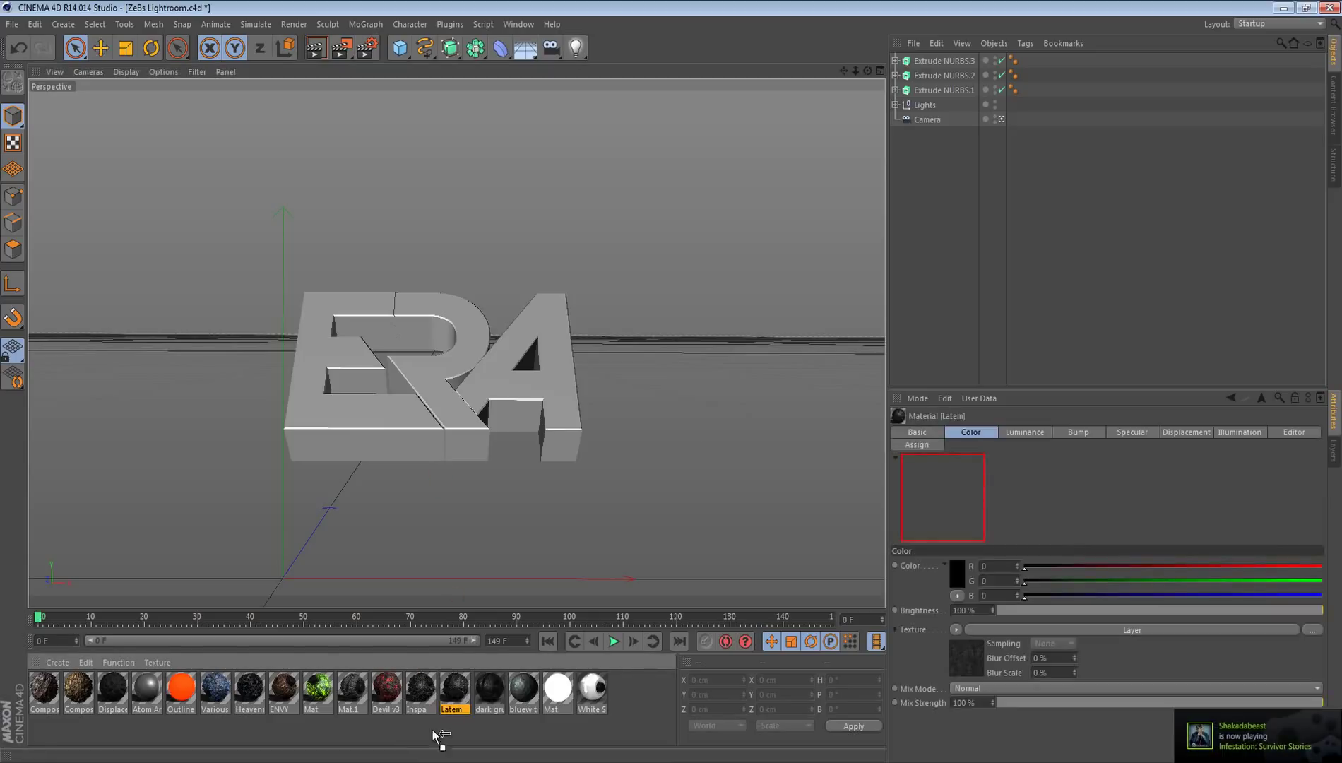
double_click(459, 696)
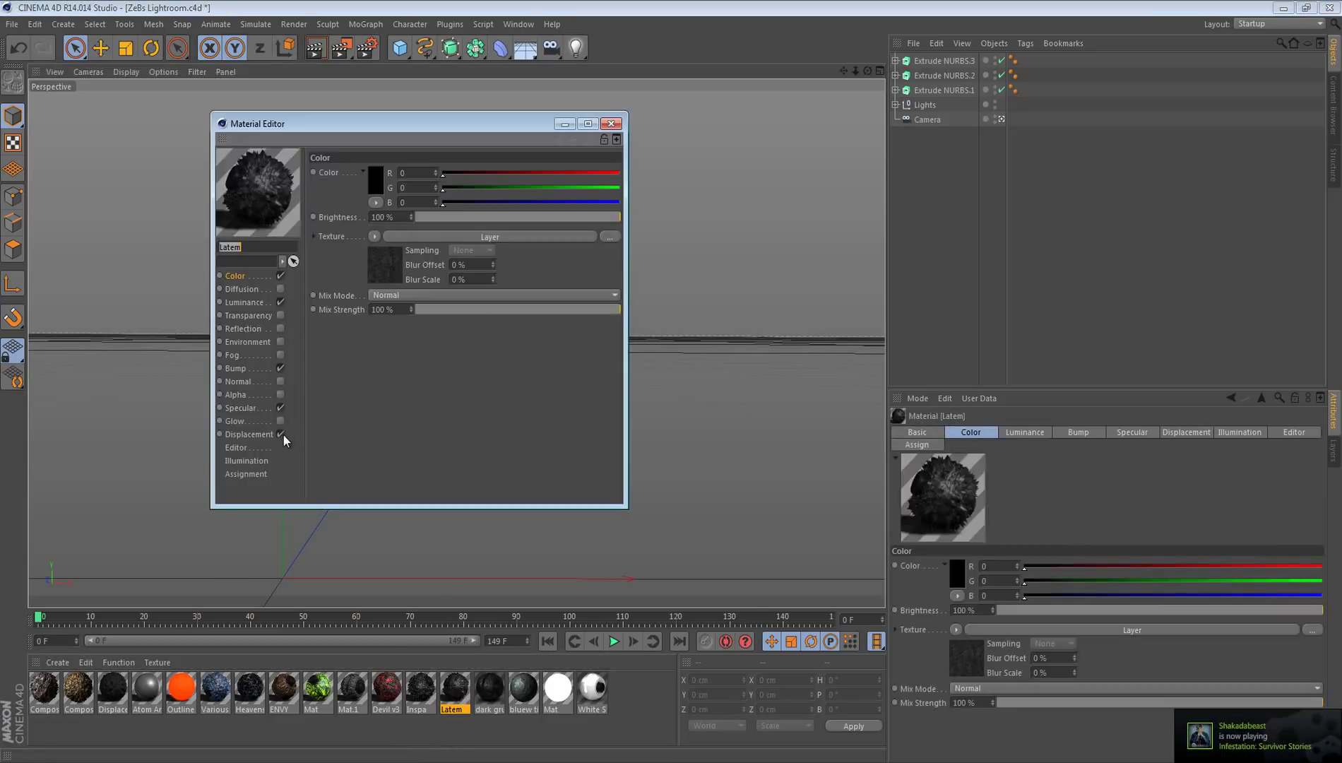
click(611, 124)
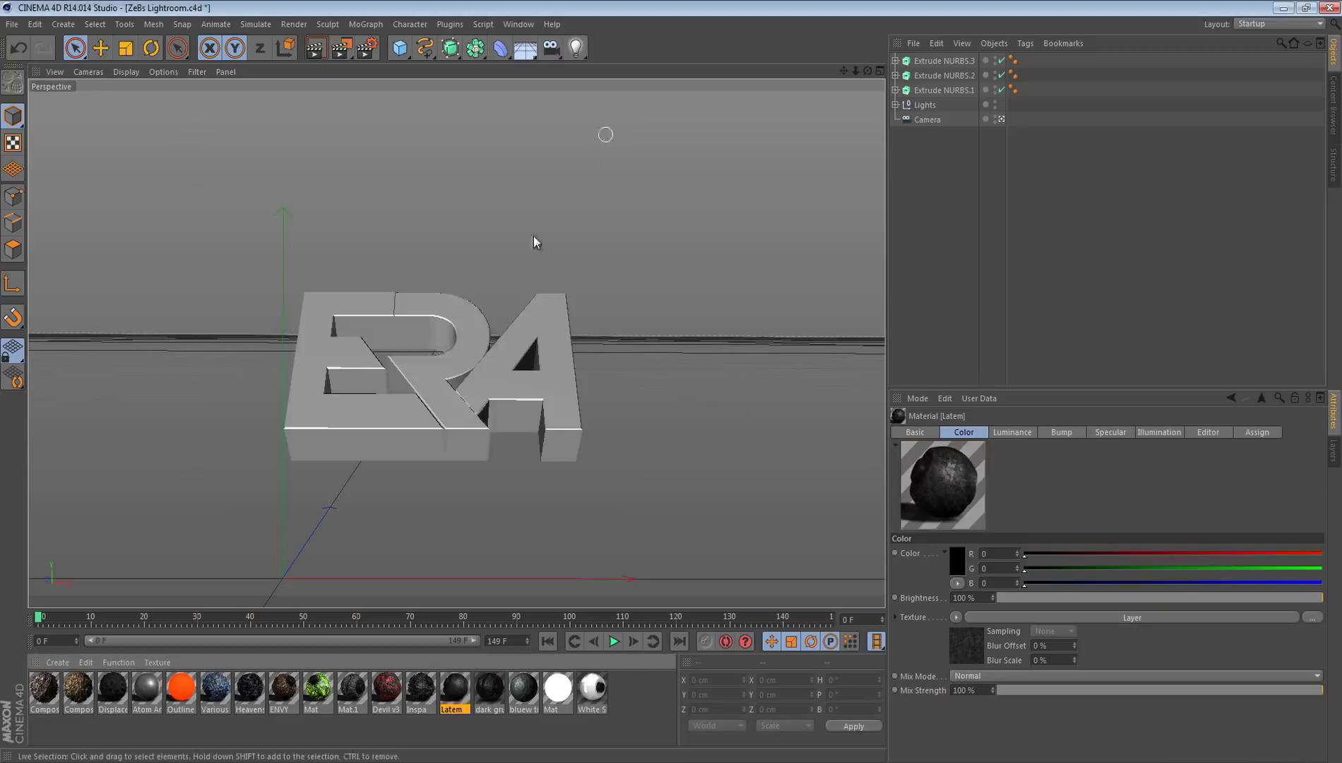
Step: Apply the Latem material to the letter R with Cubic projection and Seamless tiling
drag(459, 687, 433, 414)
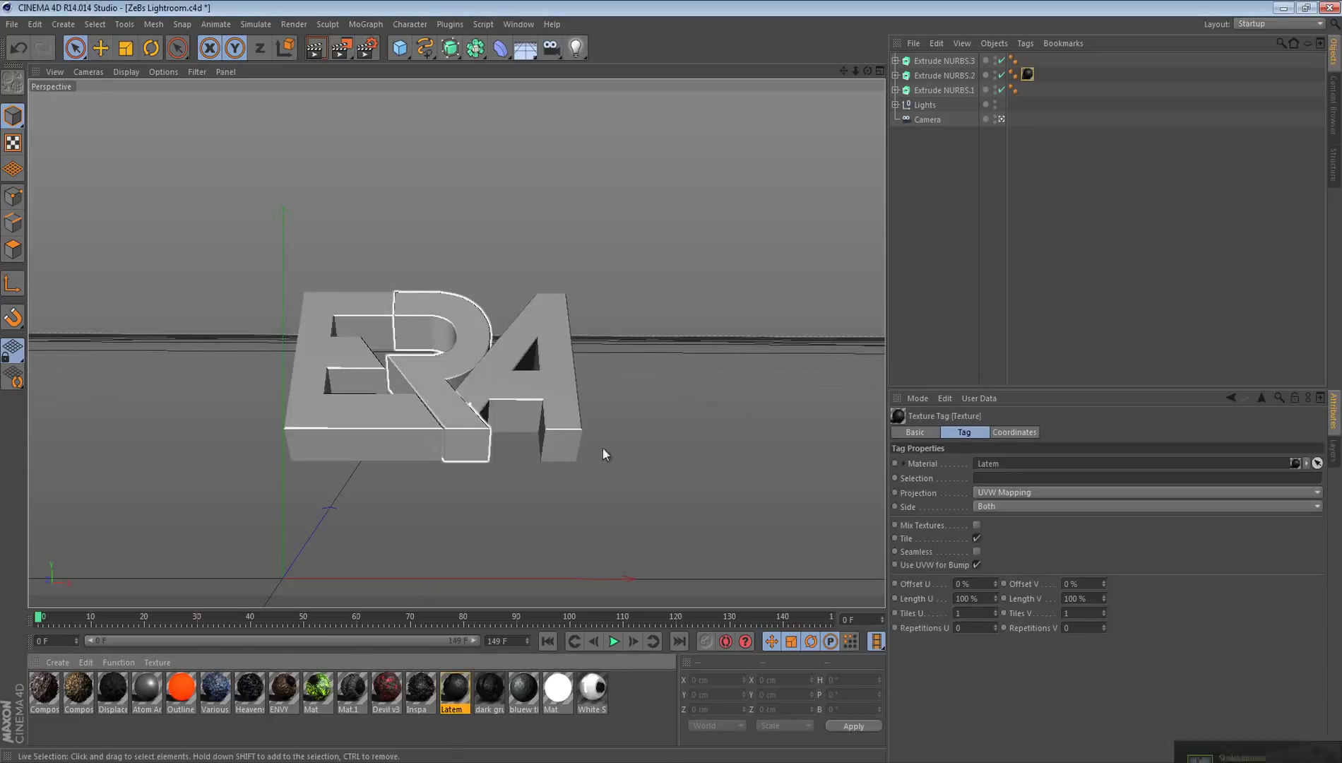
click(1014, 493)
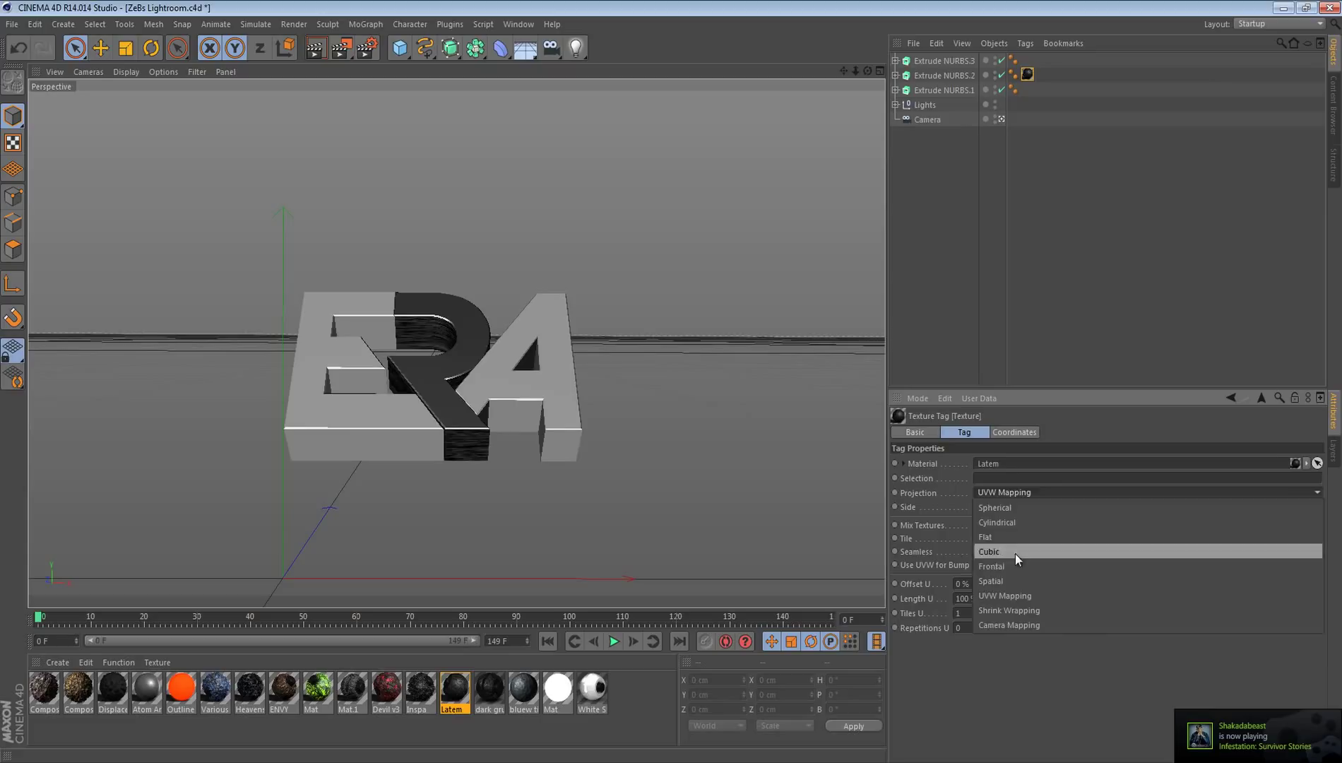
click(1015, 555)
click(976, 551)
Step: Apply the Latem material to the letter A with Cubic projection and Seamless tiling
drag(454, 693, 556, 440)
click(982, 493)
click(977, 553)
click(976, 550)
Step: Apply the Latem material to the letter E with Cubic projection and Seamless tiling
drag(450, 697, 359, 422)
click(1023, 494)
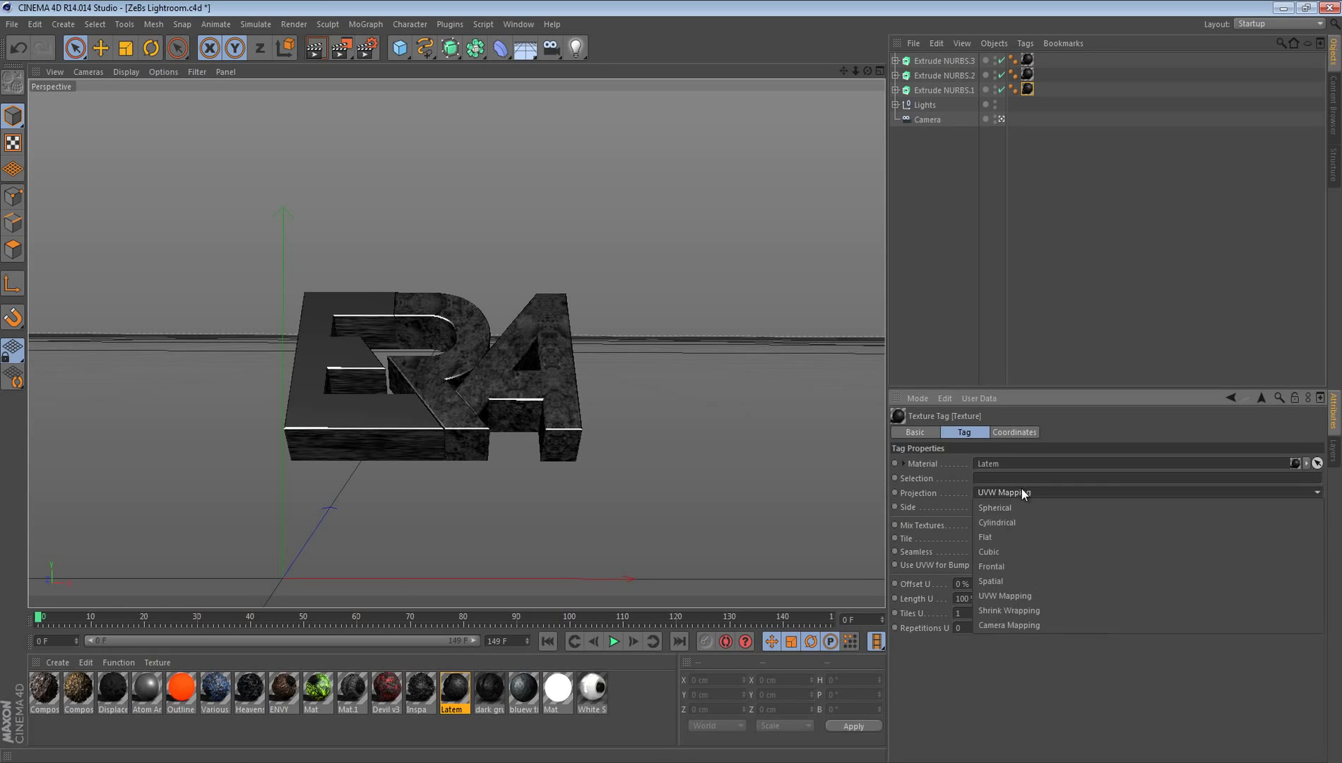
click(996, 552)
click(977, 551)
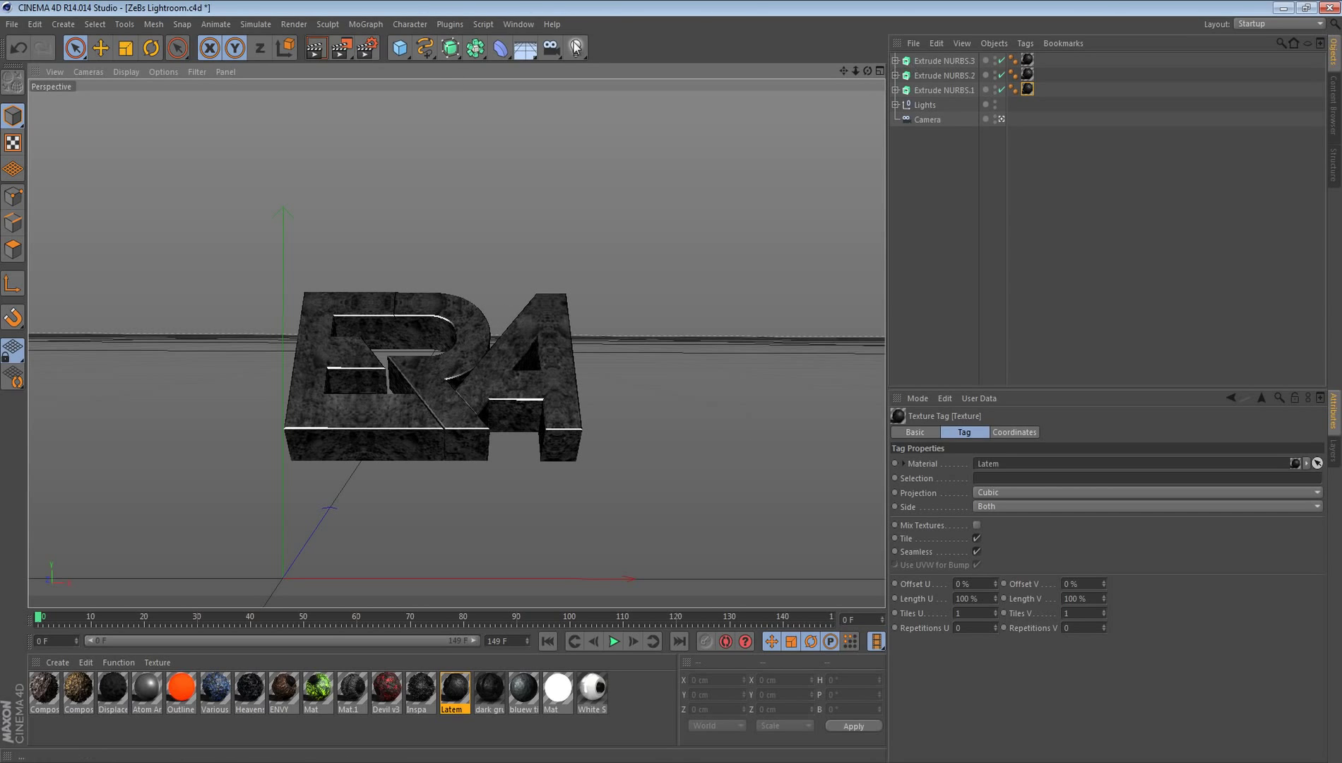
Step: Add a MoText object and set its text to ARTS
click(365, 24)
click(385, 193)
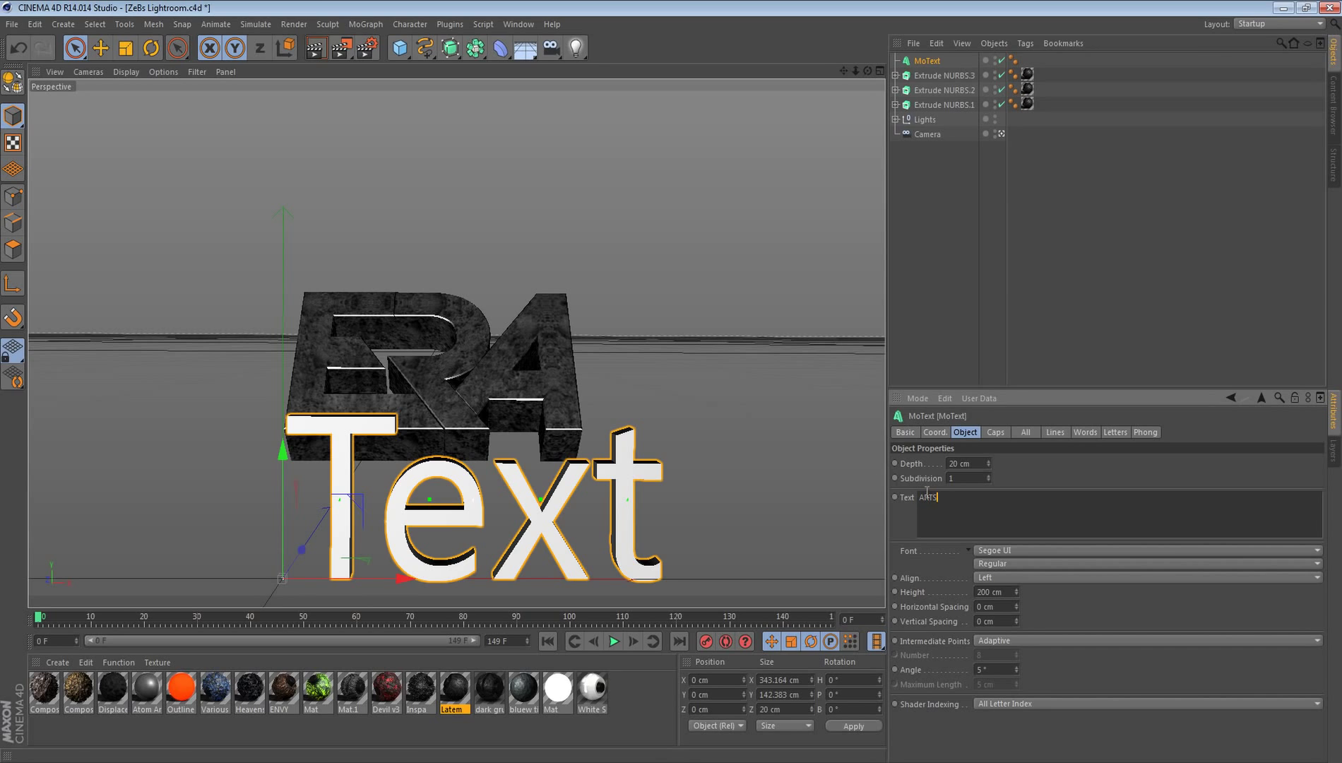
click(767, 479)
click(707, 479)
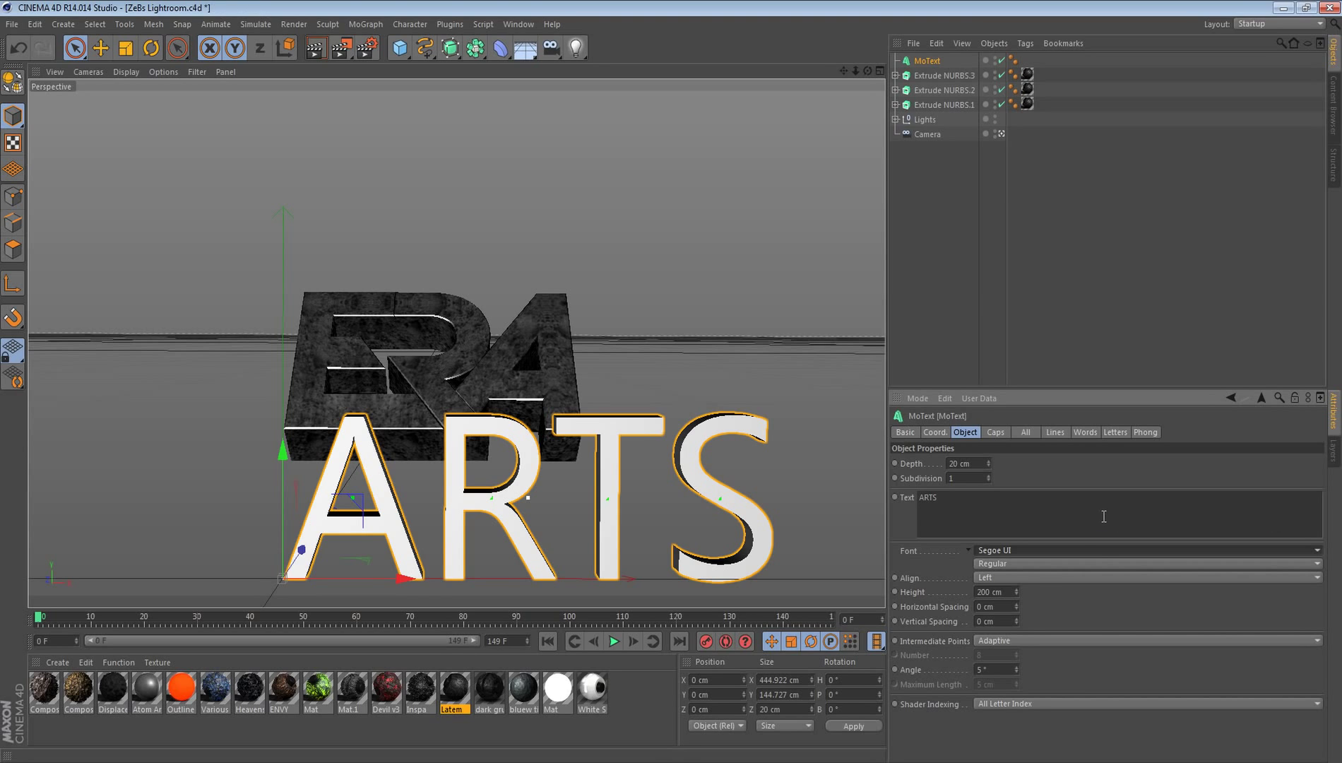
Step: Change the ARTS text's font to TYPOGRAPH PRO and move the text along X to about -136 cm
click(1080, 548)
scroll(1081, 550, down, 10)
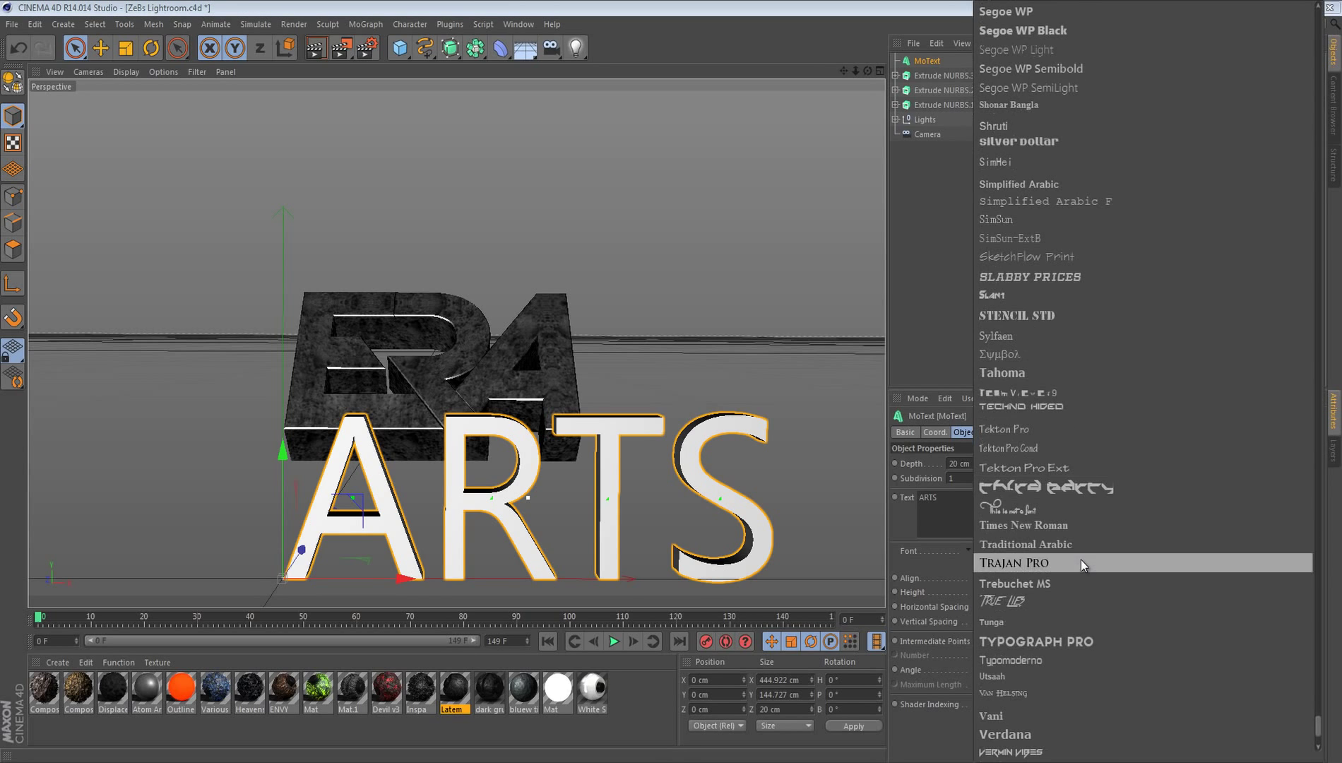
click(1087, 641)
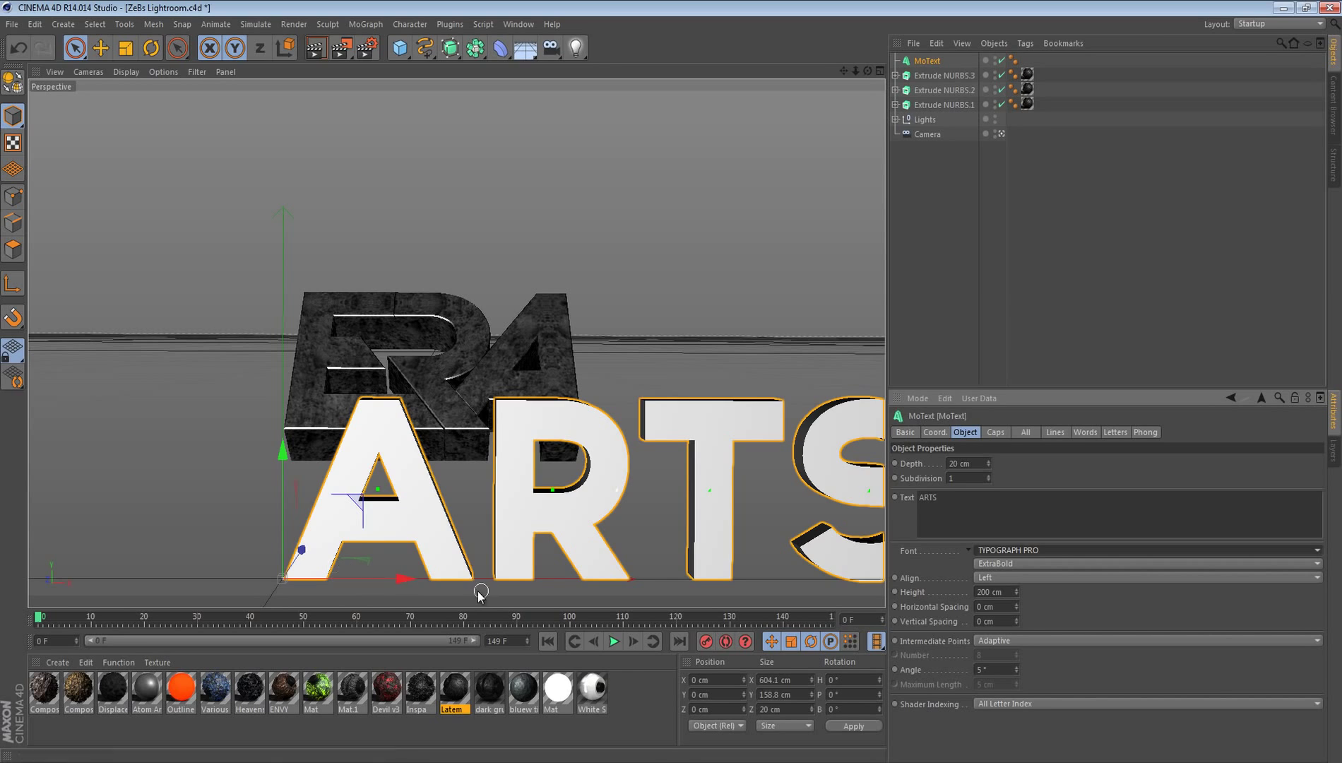
drag(404, 585, 255, 585)
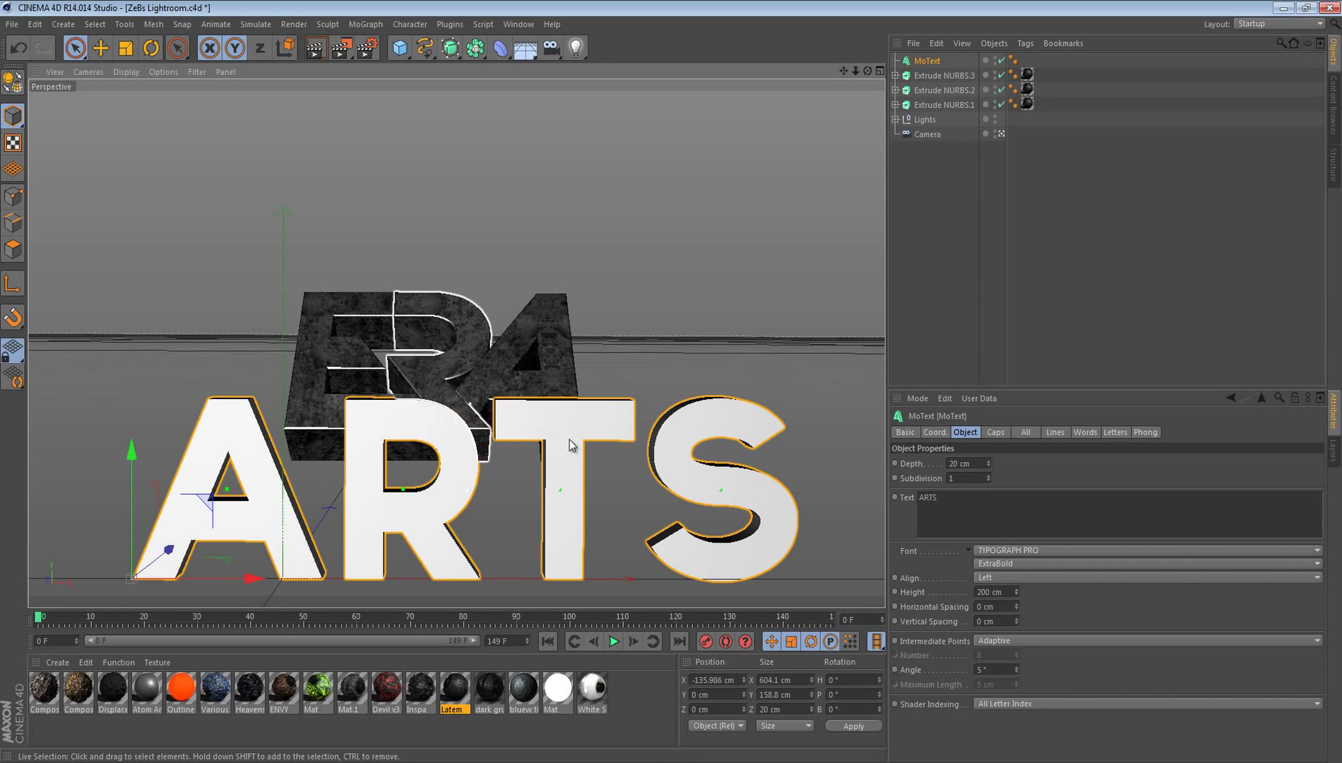
Step: Give the ARTS text Fillet Caps at start and end, each with 2 steps and a 2 cm radius
click(994, 434)
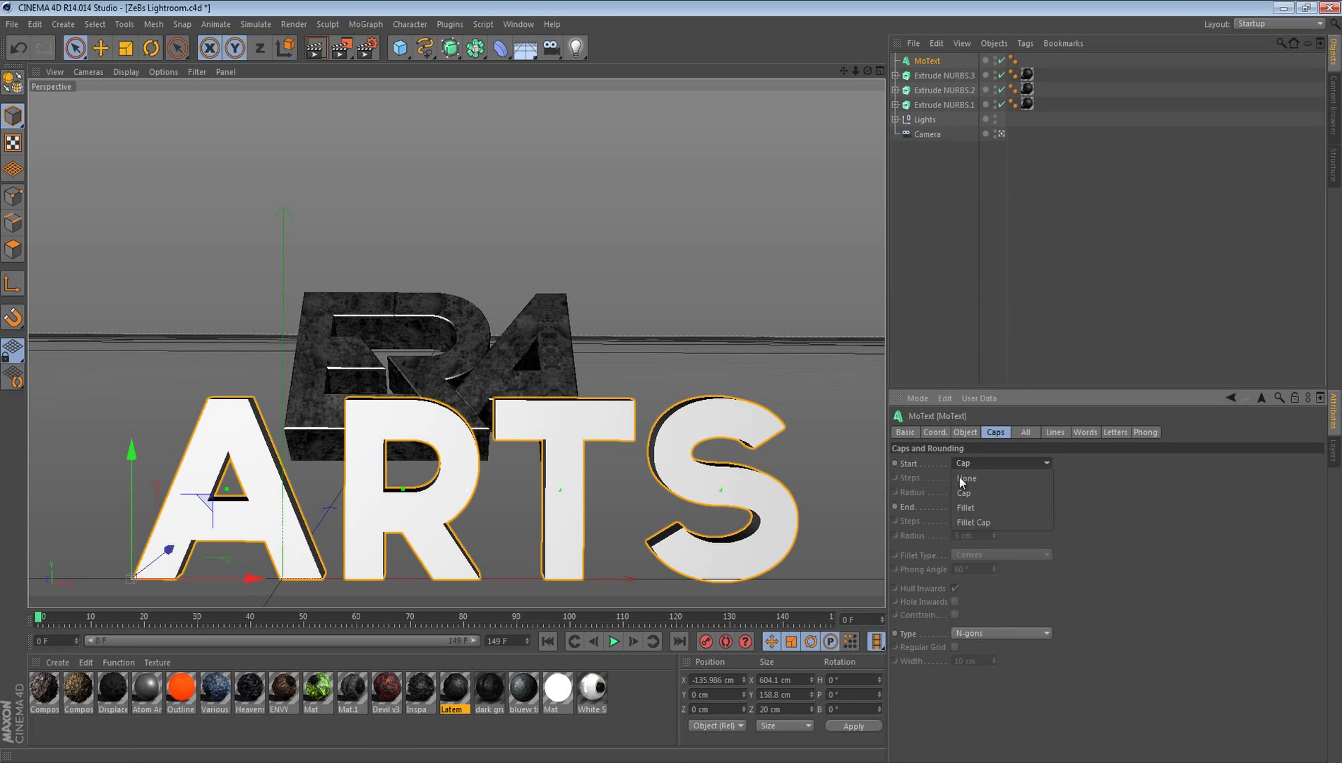
click(1001, 506)
click(975, 561)
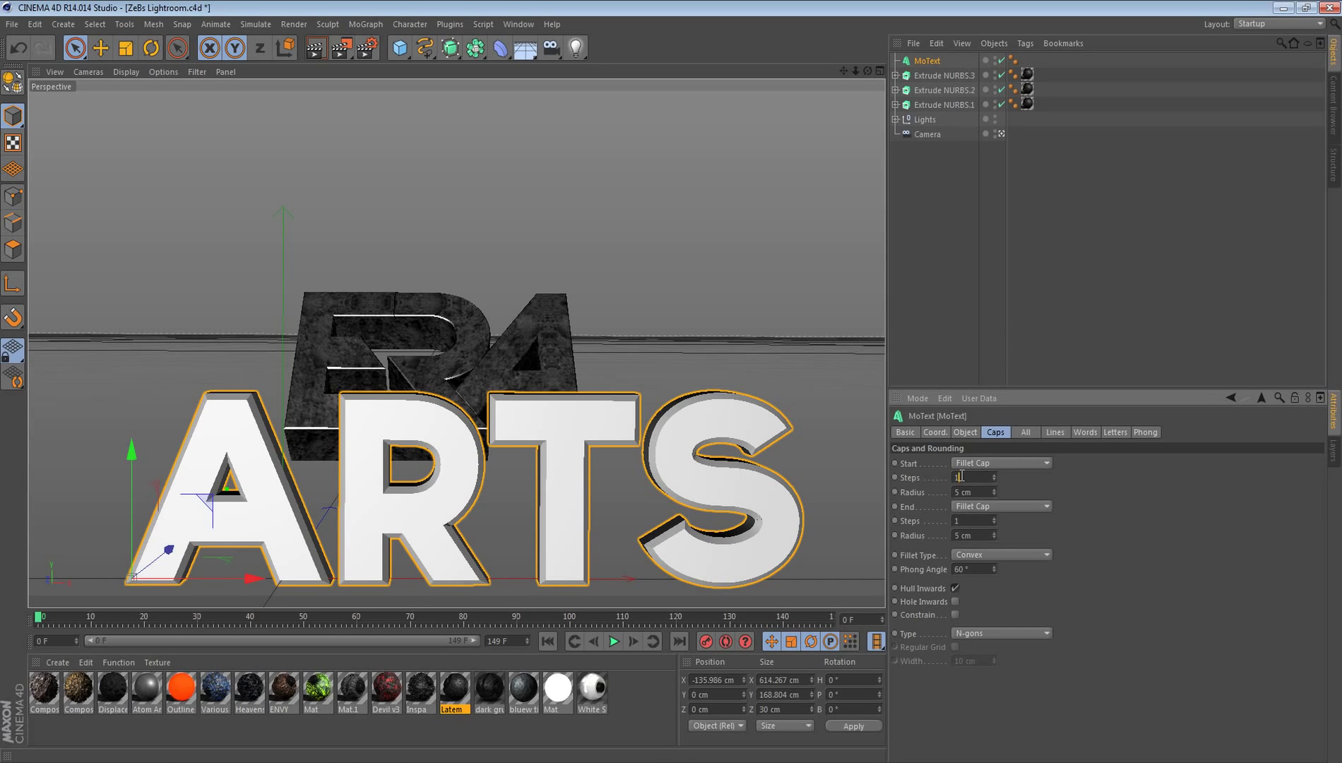
text(2)
key(Tab)
text(2)
key(Tab)
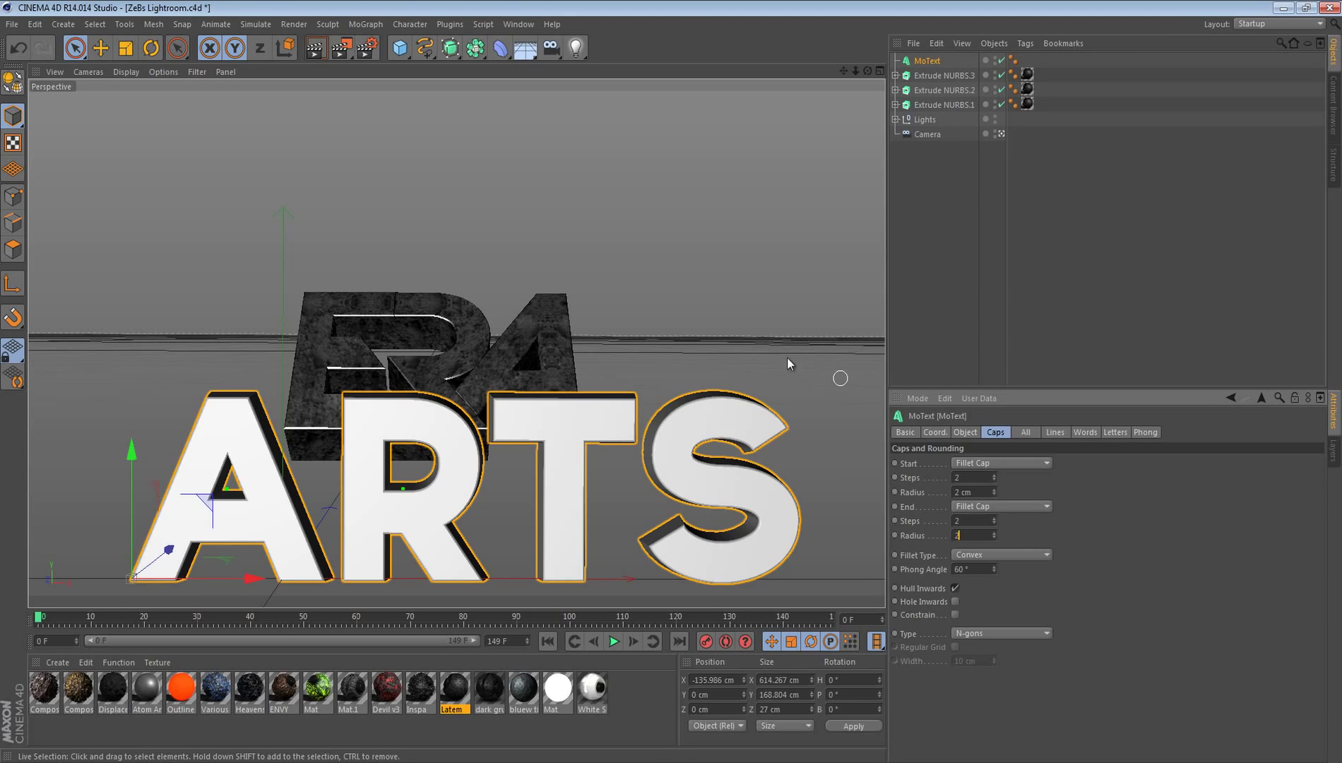
click(719, 380)
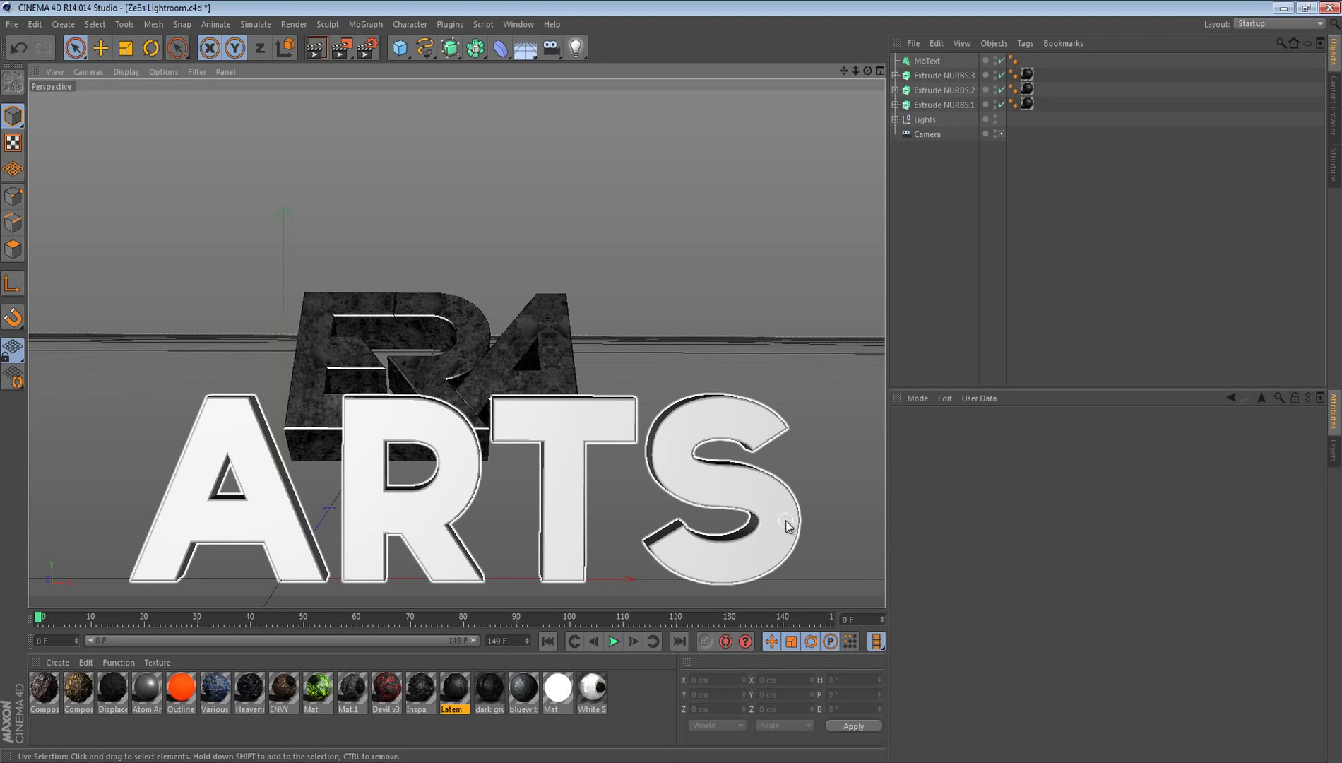
Step: Move the ARTS text back to about Z 126 cm and reduce its height to 108 cm
click(926, 60)
drag(170, 550, 1037, 400)
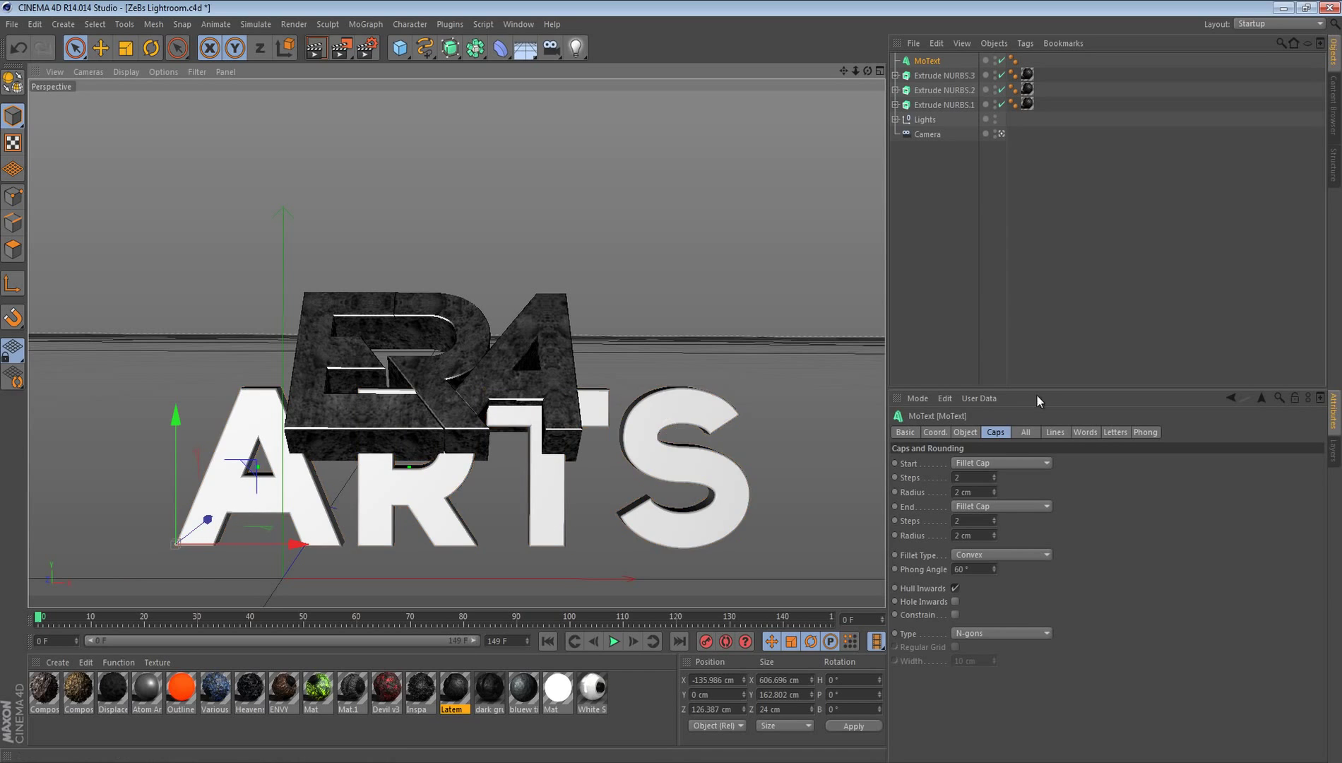
click(964, 431)
drag(1018, 595, 993, 571)
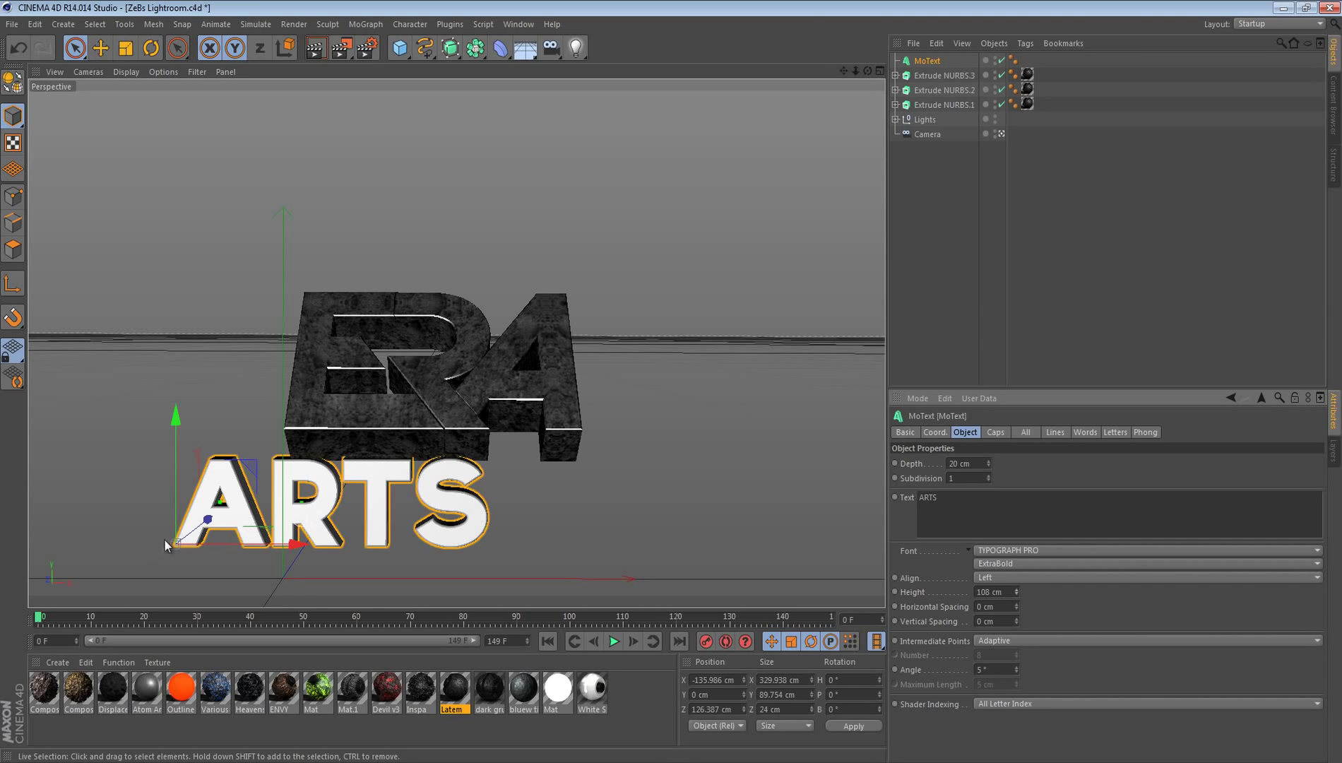
Step: Position the ARTS text over the ERA letters at about X -33, Y 162, Z 115 cm, pitched to about -44°
drag(300, 554, 397, 548)
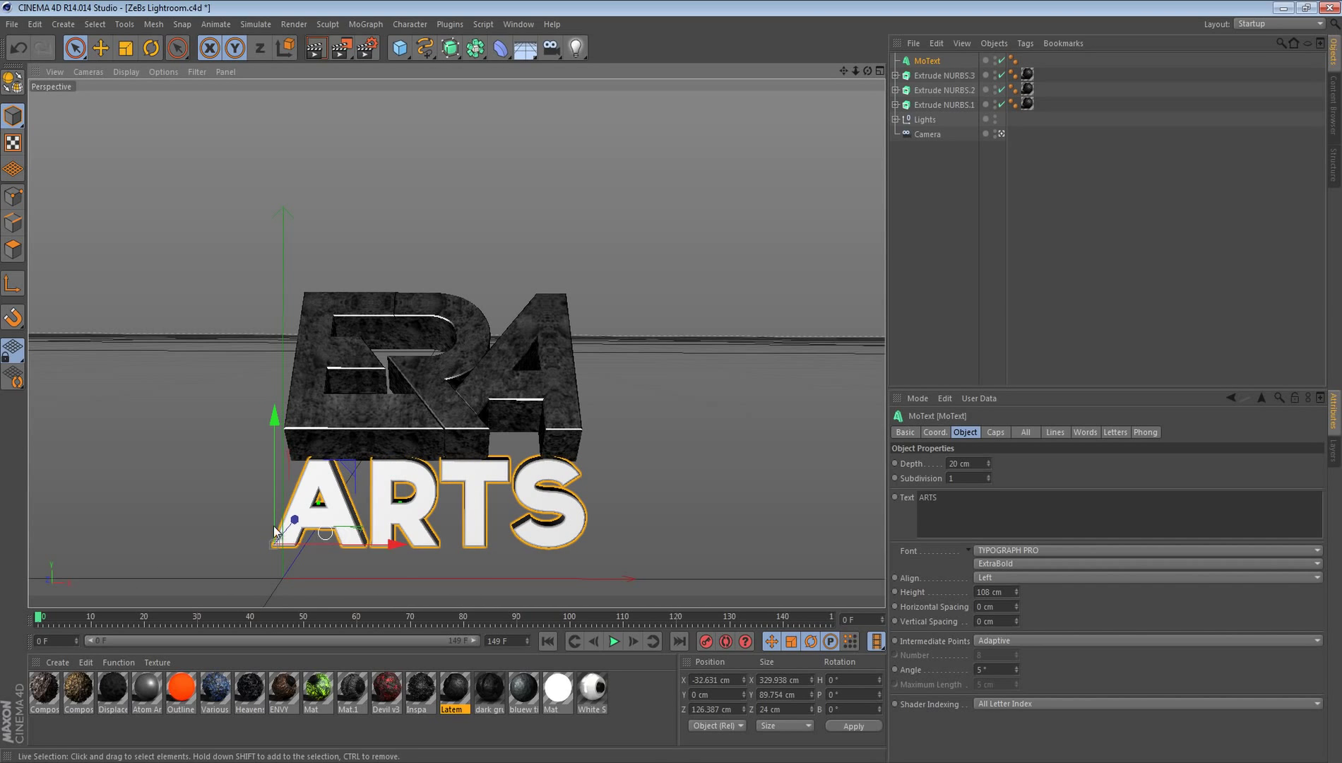
drag(270, 426, 285, 268)
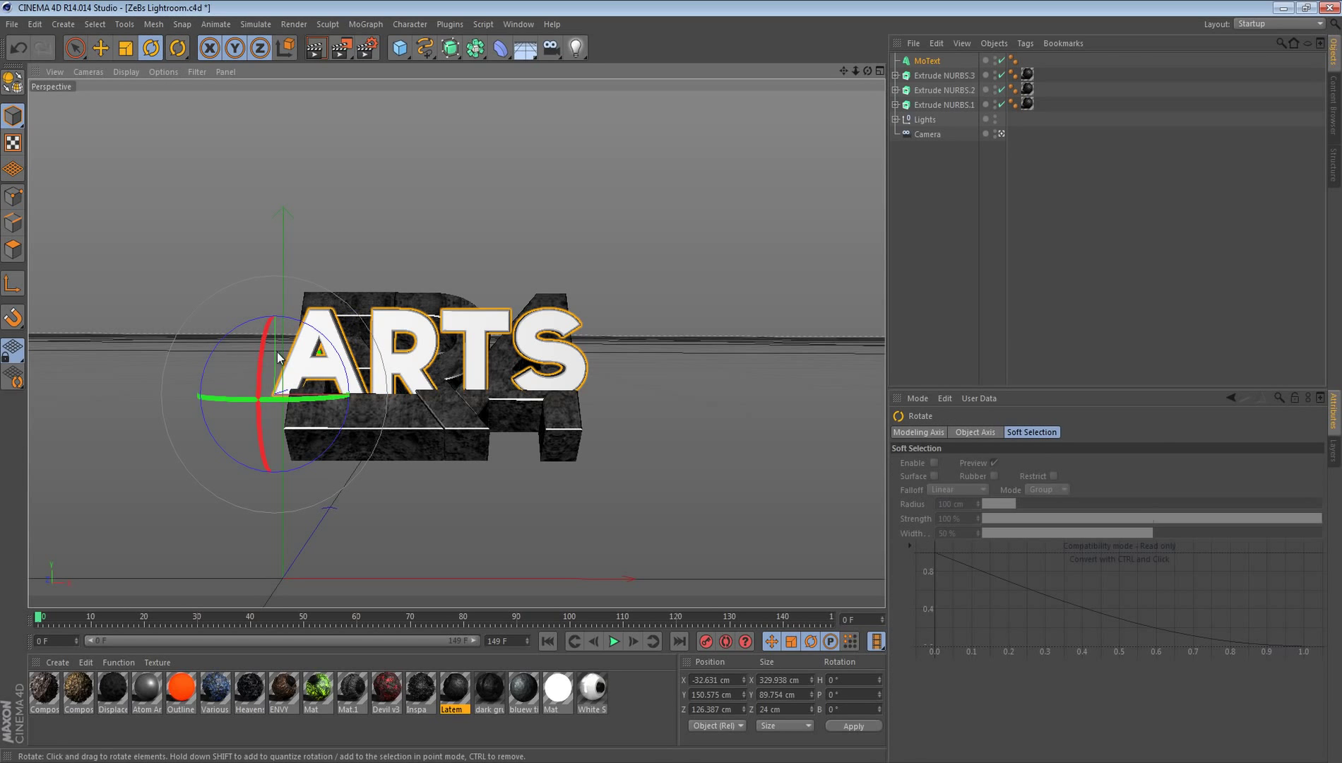
drag(263, 351, 248, 274)
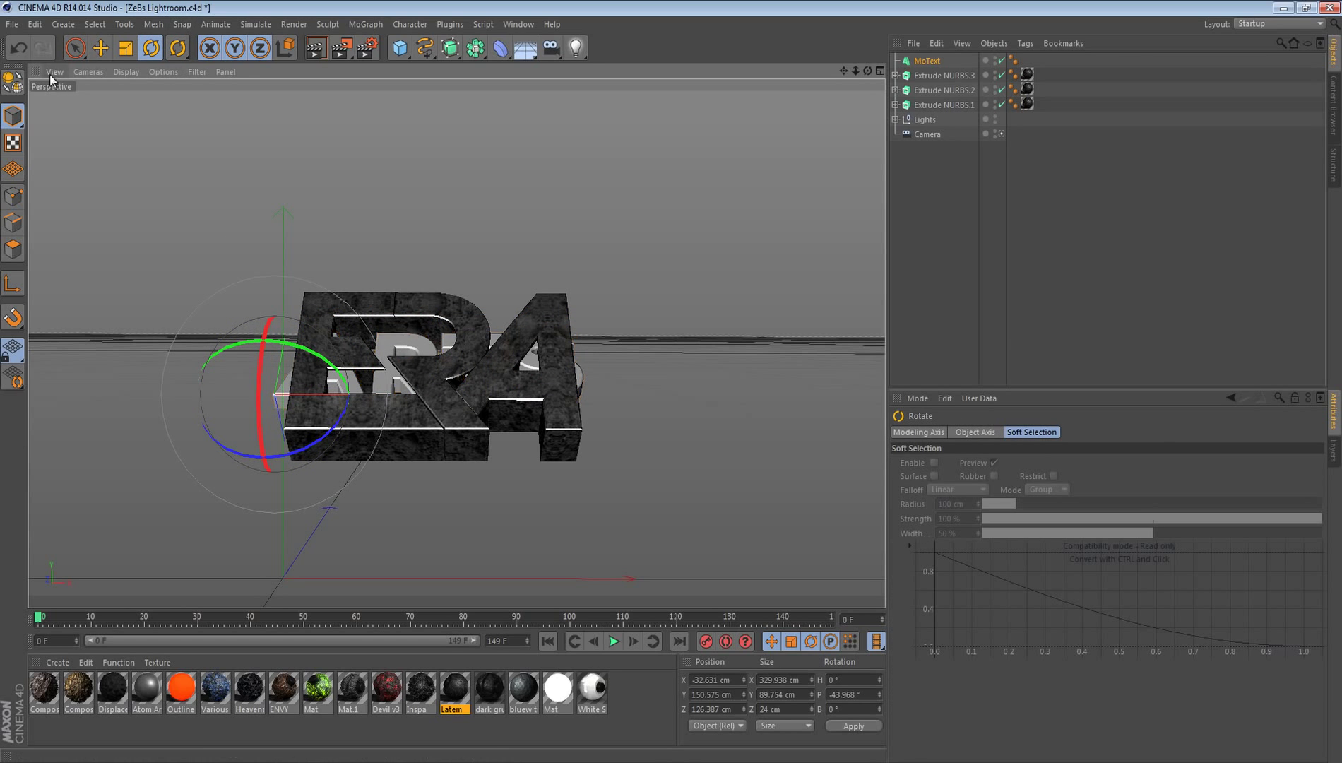
click(71, 51)
mouse_move(290, 463)
mouse_down()
mouse_move(281, 452)
mouse_move(290, 466)
mouse_move(266, 470)
mouse_move(286, 462)
mouse_up()
Step: Set the ARTS text's extrusion depth to 60 cm, checking it outside the scene camera before returning to the camera view
click(1000, 134)
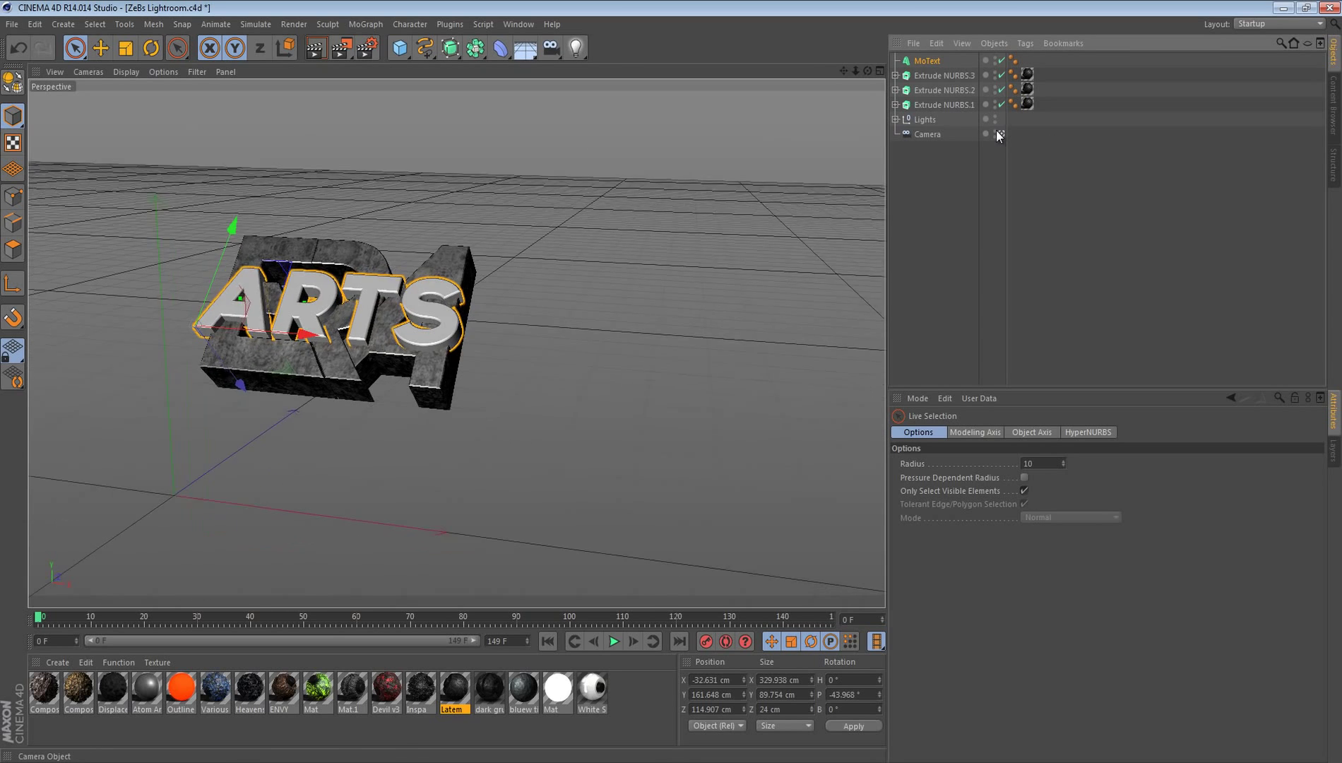
drag(867, 71, 953, 96)
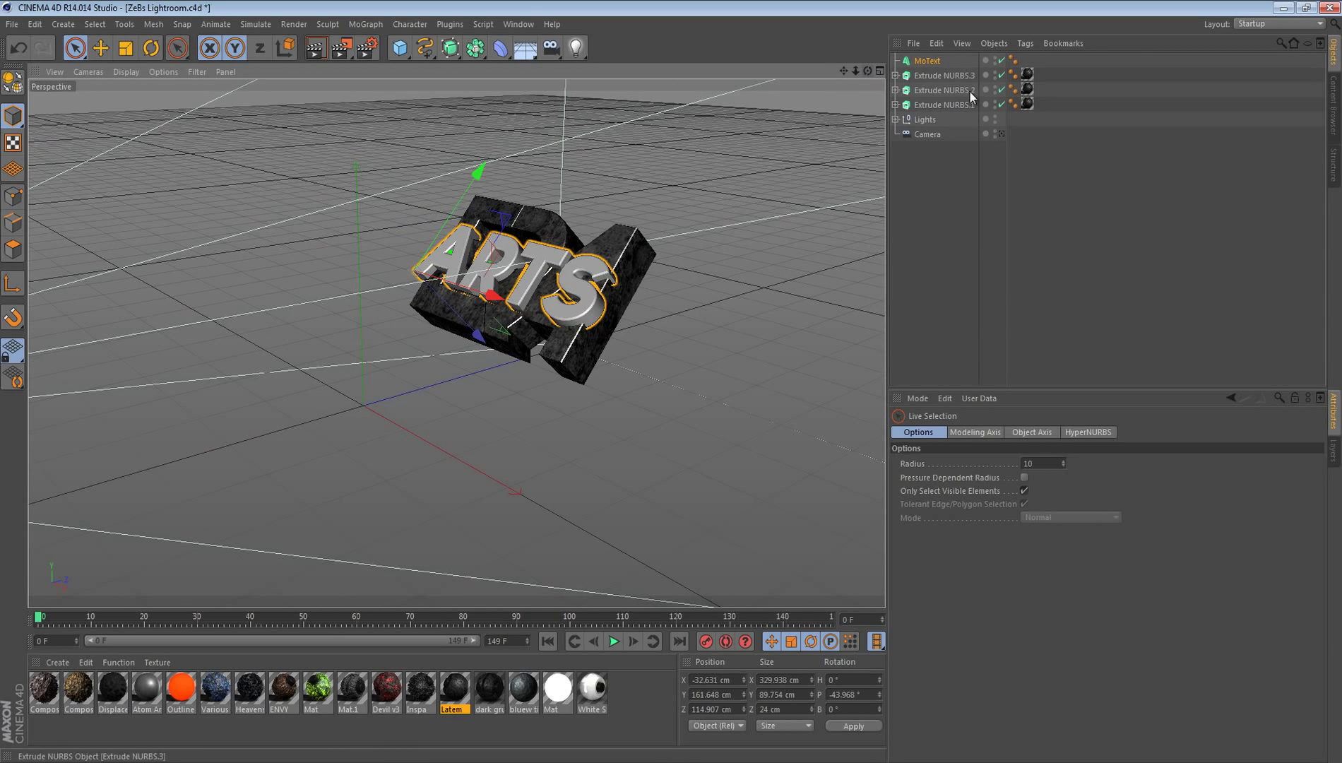
click(927, 61)
drag(987, 456, 987, 456)
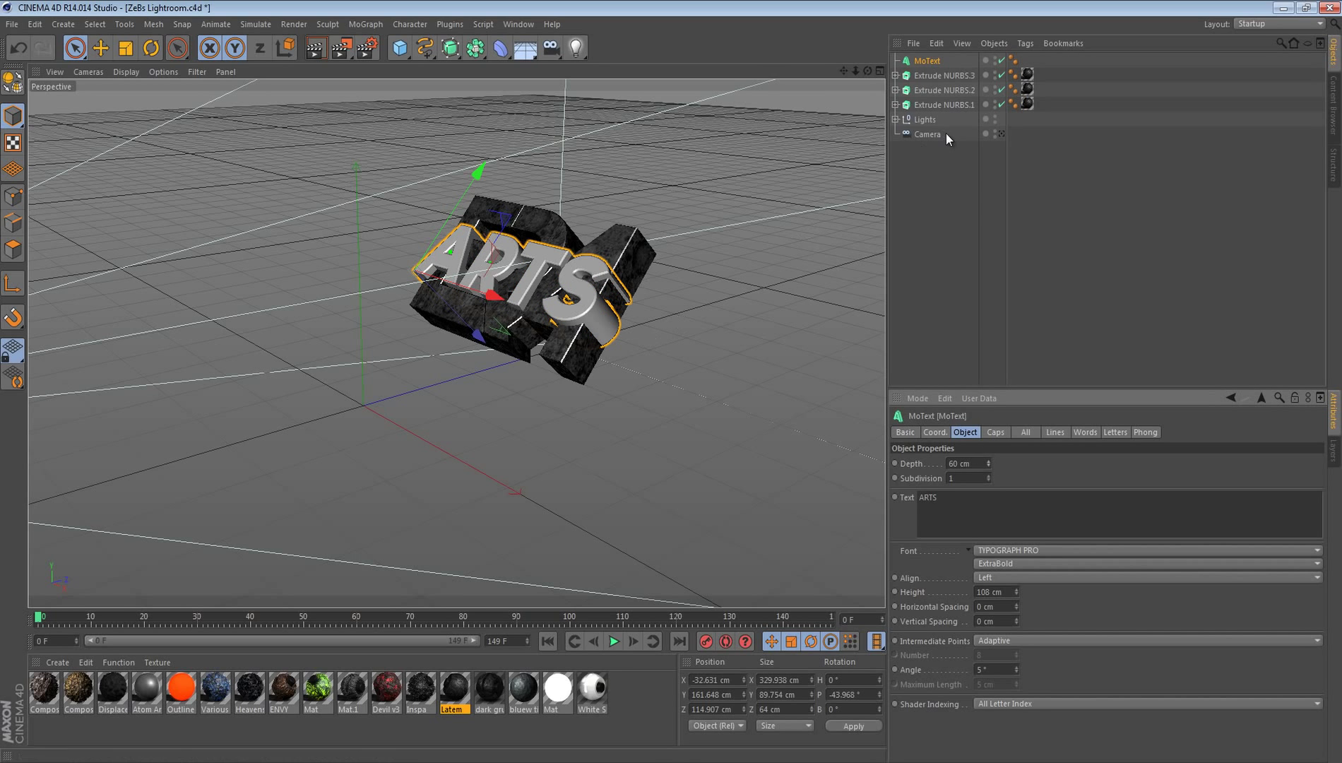
click(1000, 134)
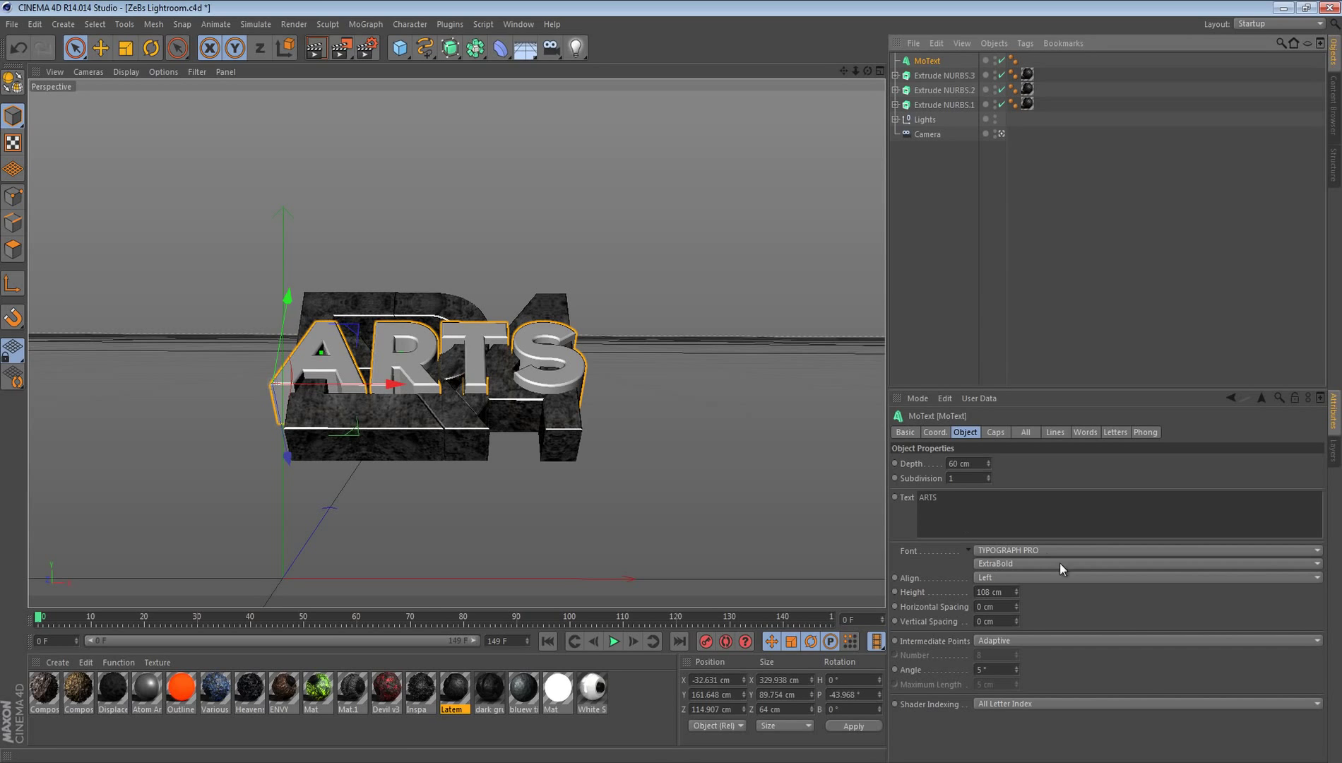
Step: Reduce the ARTS text's height to 95 cm and reposition it over ERA at about X -12, Y 173, Z 103 cm
drag(1015, 595, 1017, 596)
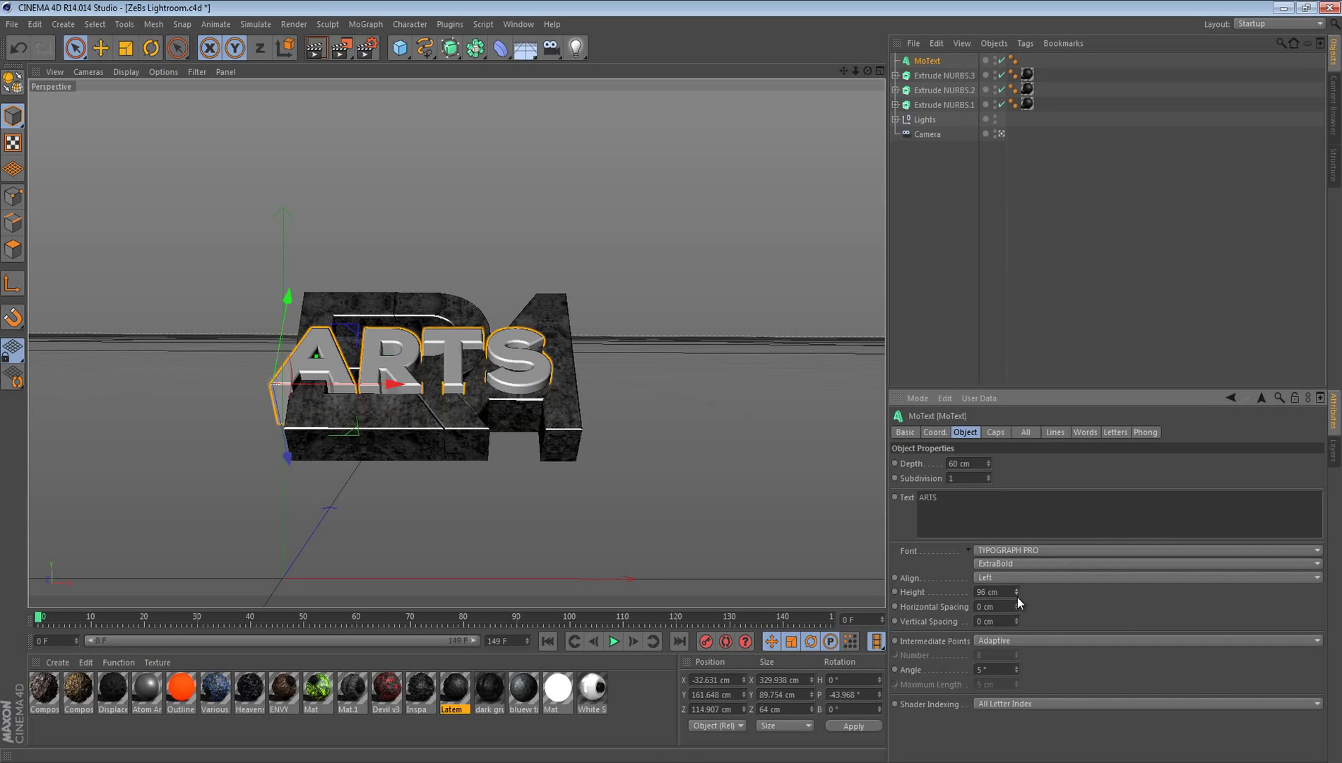
drag(395, 385, 413, 389)
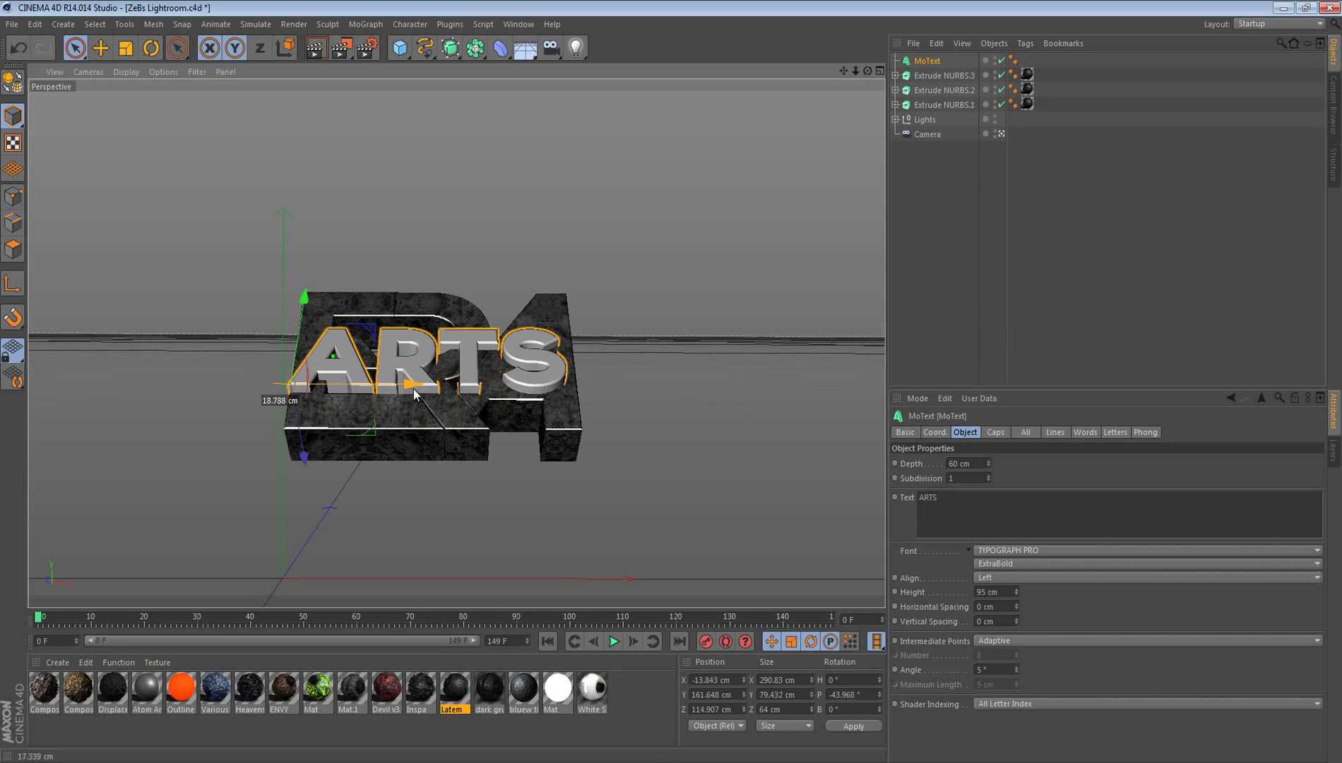
drag(305, 457, 304, 449)
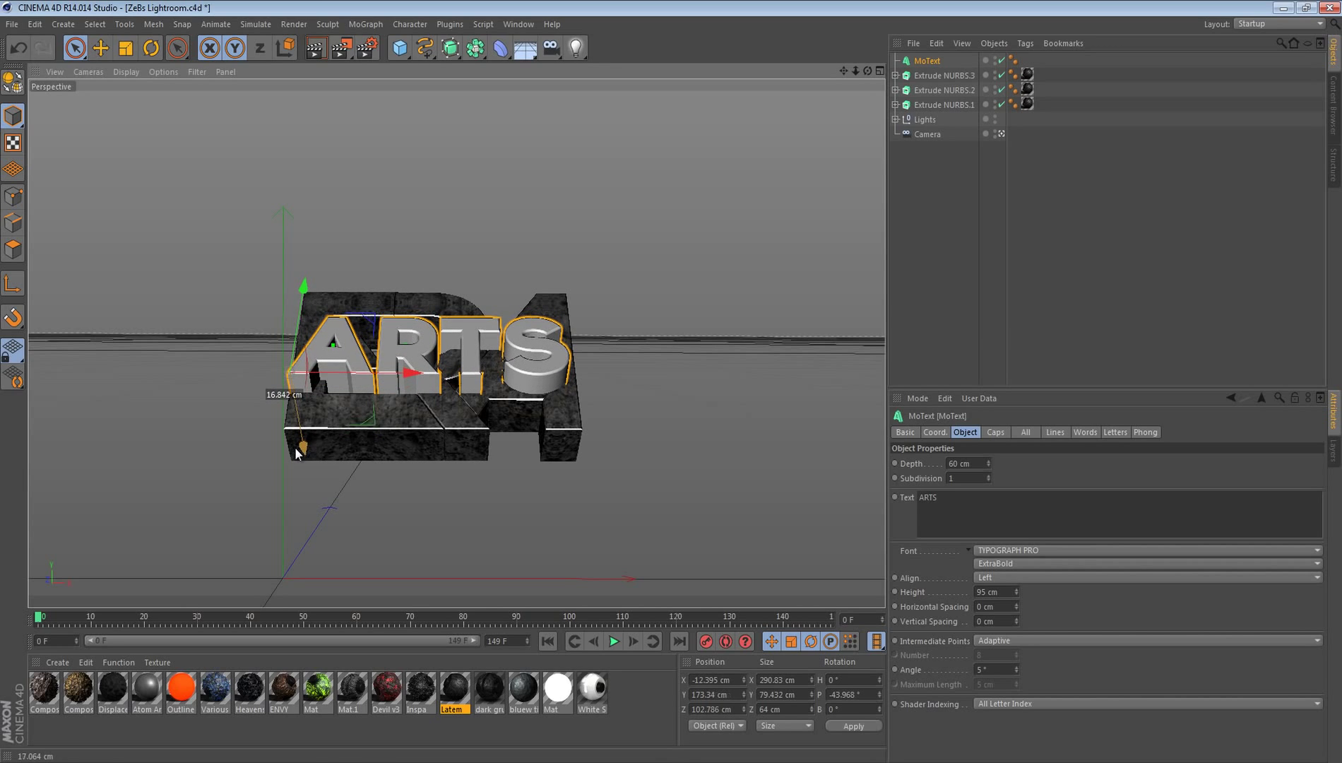
click(777, 347)
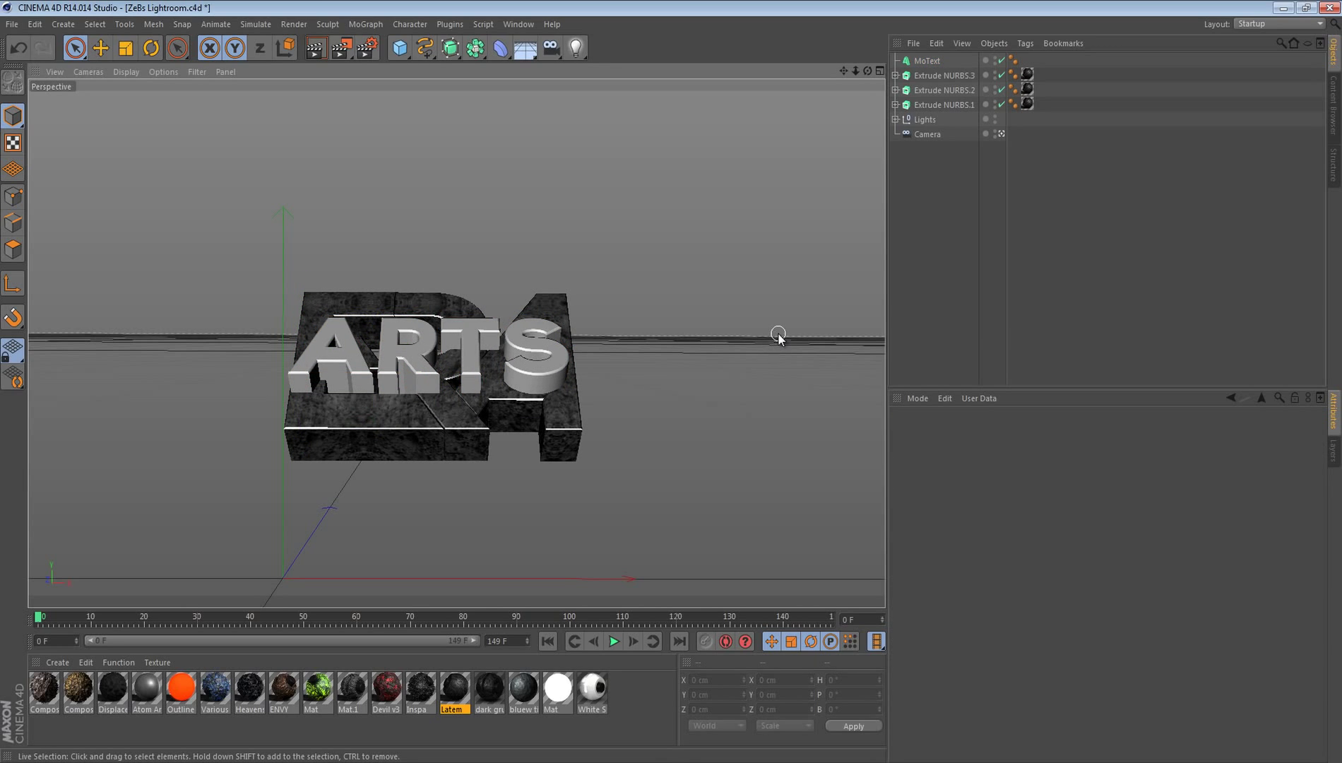
Step: Apply the Latem material to the ARTS text with Cubic projection and Seamless tiling
drag(469, 689, 507, 361)
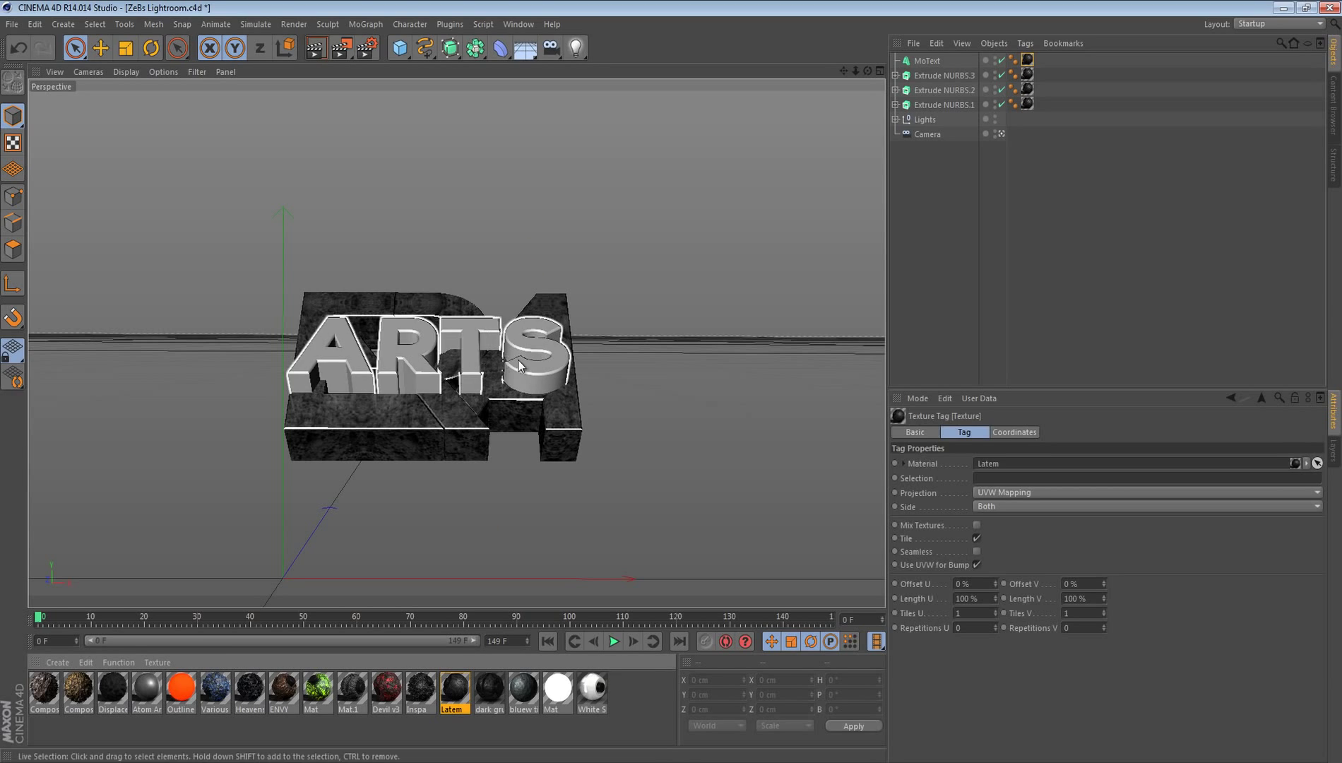
click(1070, 493)
click(999, 545)
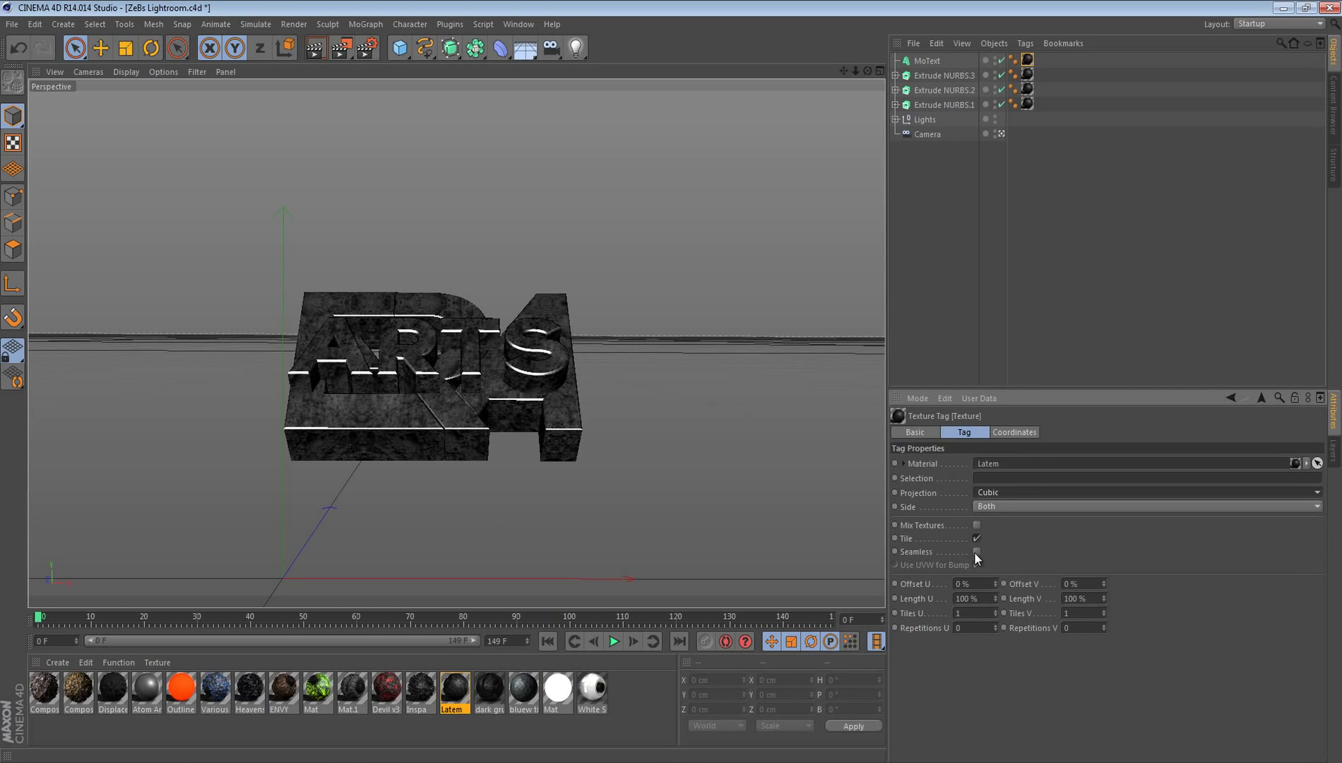
click(975, 551)
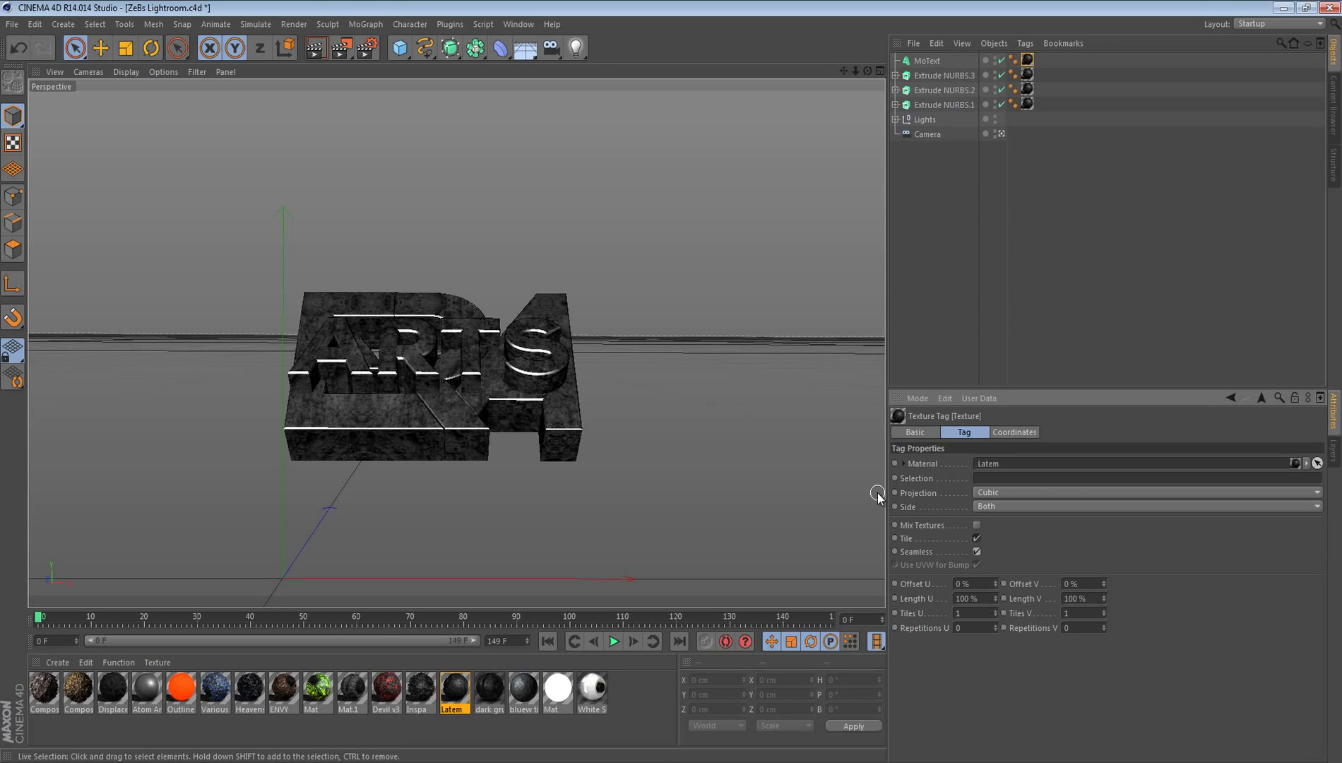
Step: Duplicate the ARTS MoText object and set the copy's start and end caps to plain Cap
click(921, 62)
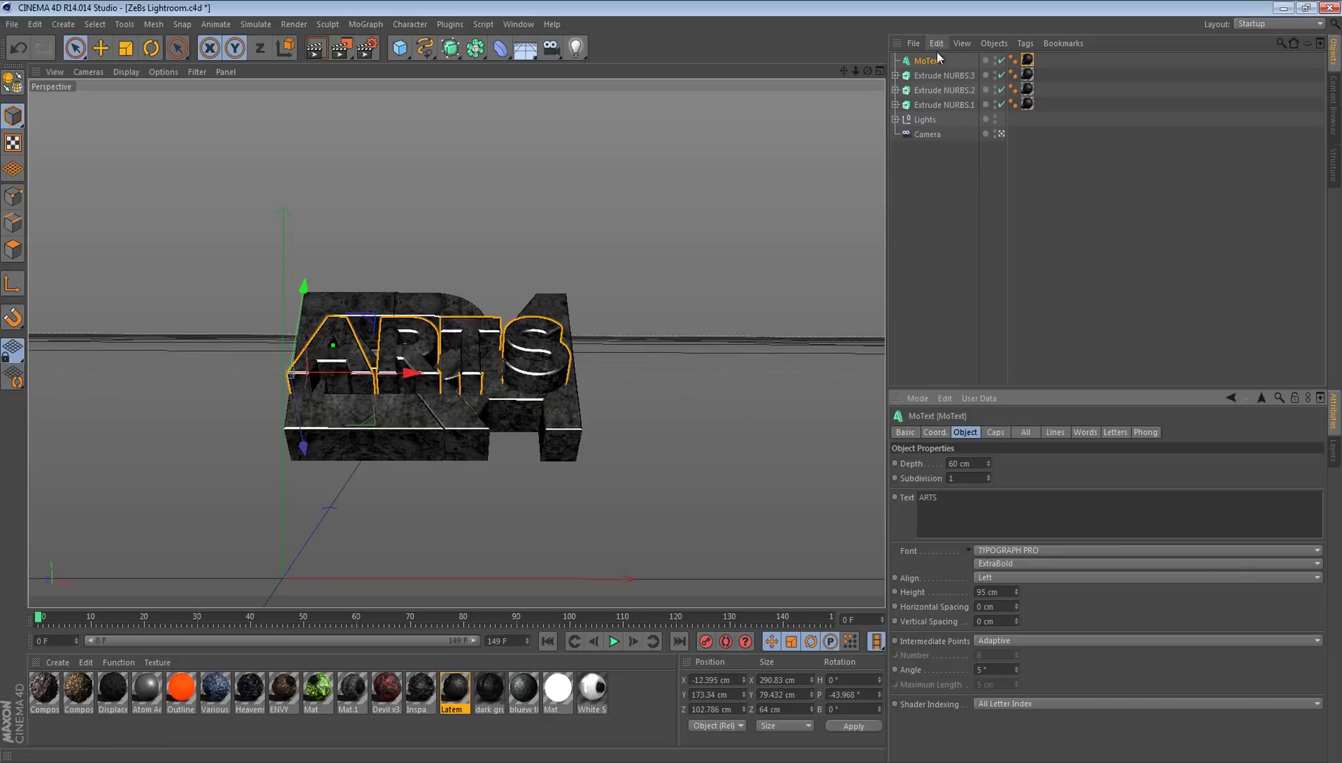
key(ctrl+c)
key(ctrl+v)
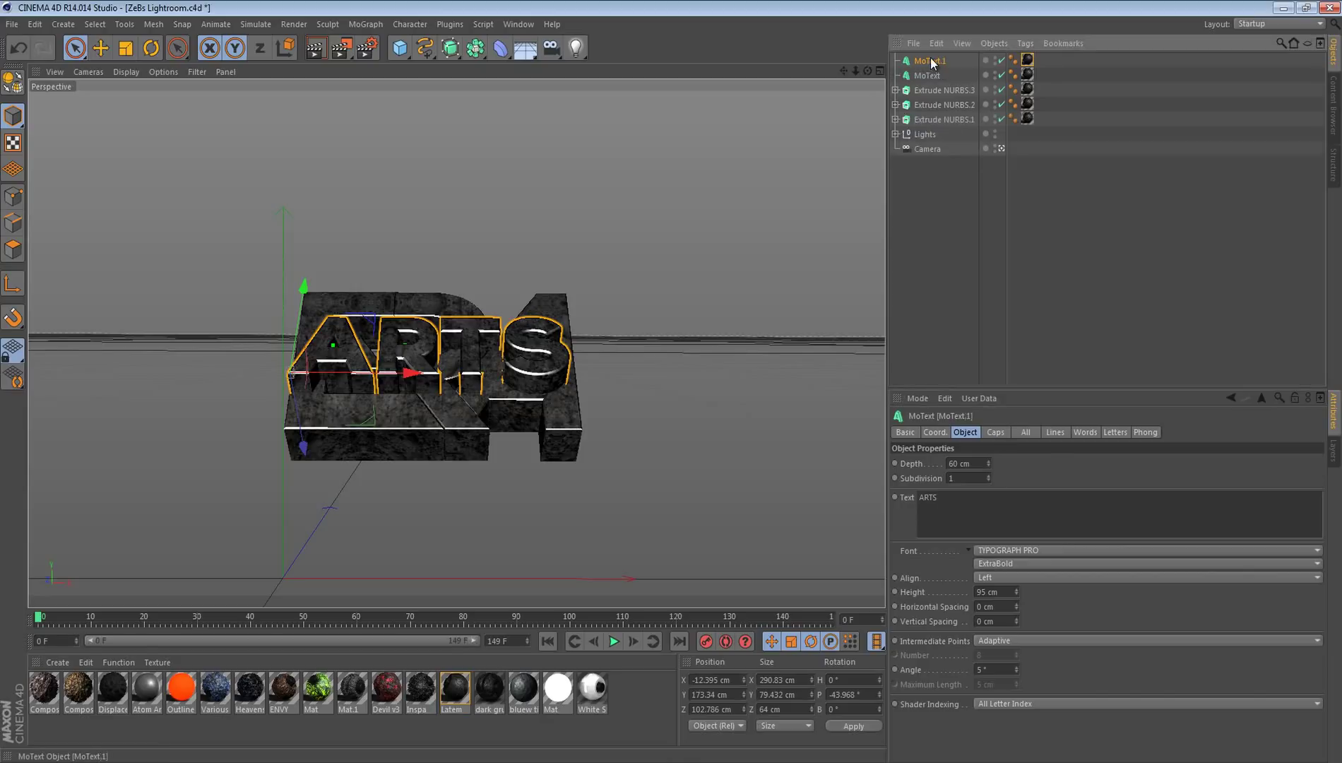
click(996, 432)
click(990, 461)
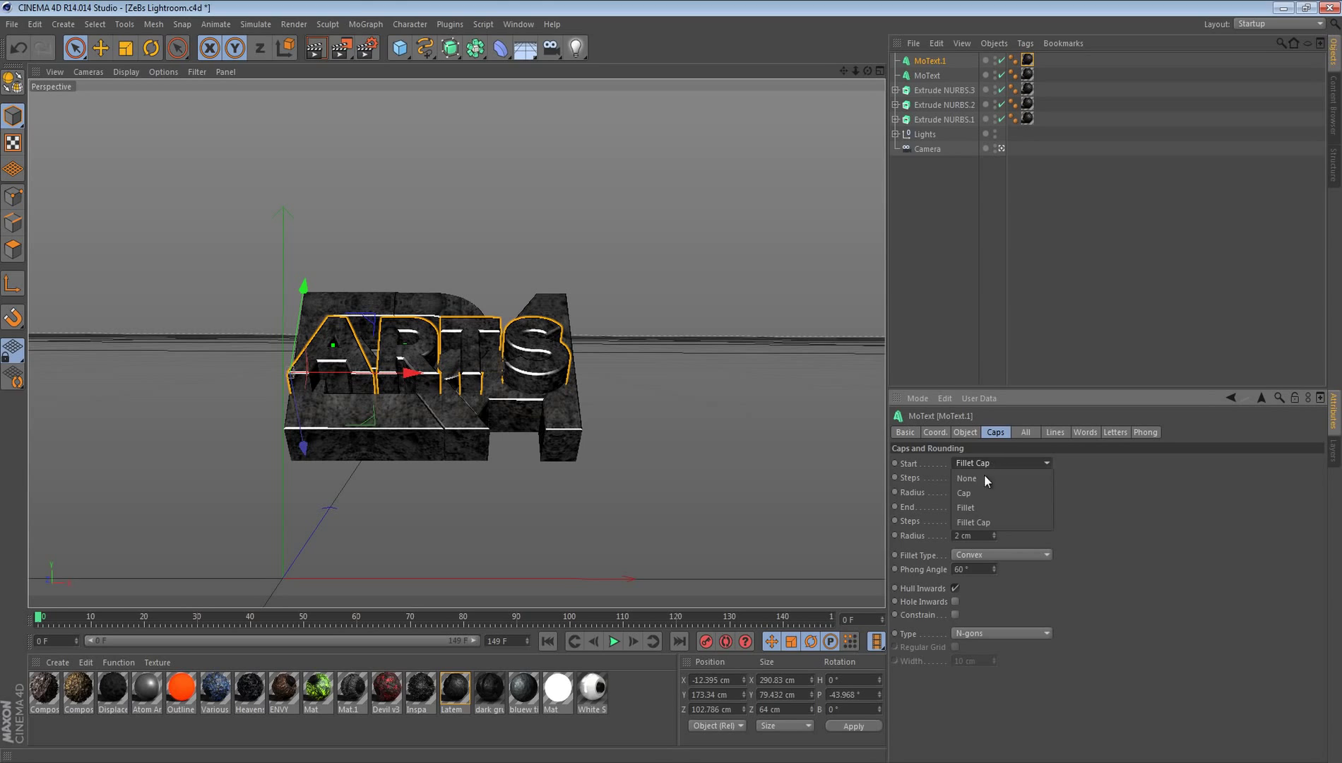
click(975, 494)
click(973, 505)
click(973, 546)
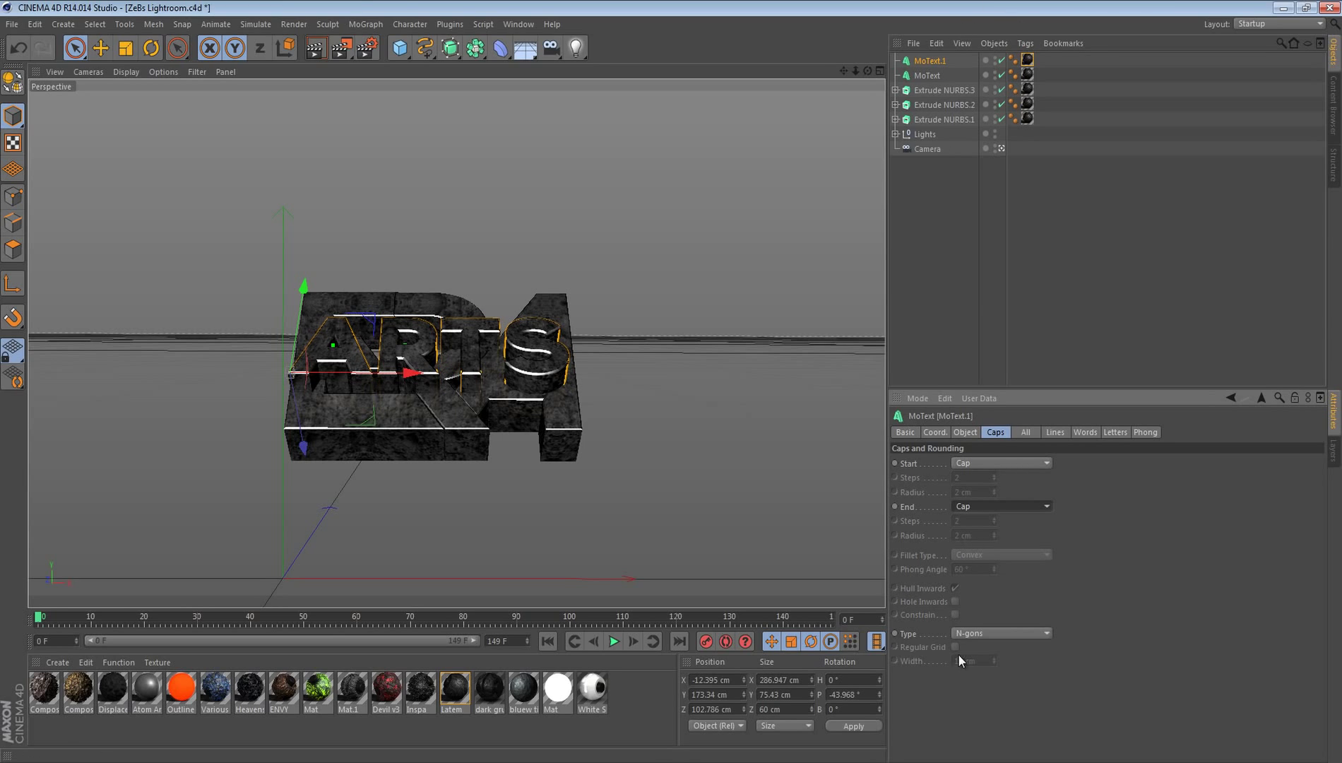
Step: Set the duplicated ARTS text's cap type to Quadrangles with Regular Grid enabled
click(998, 632)
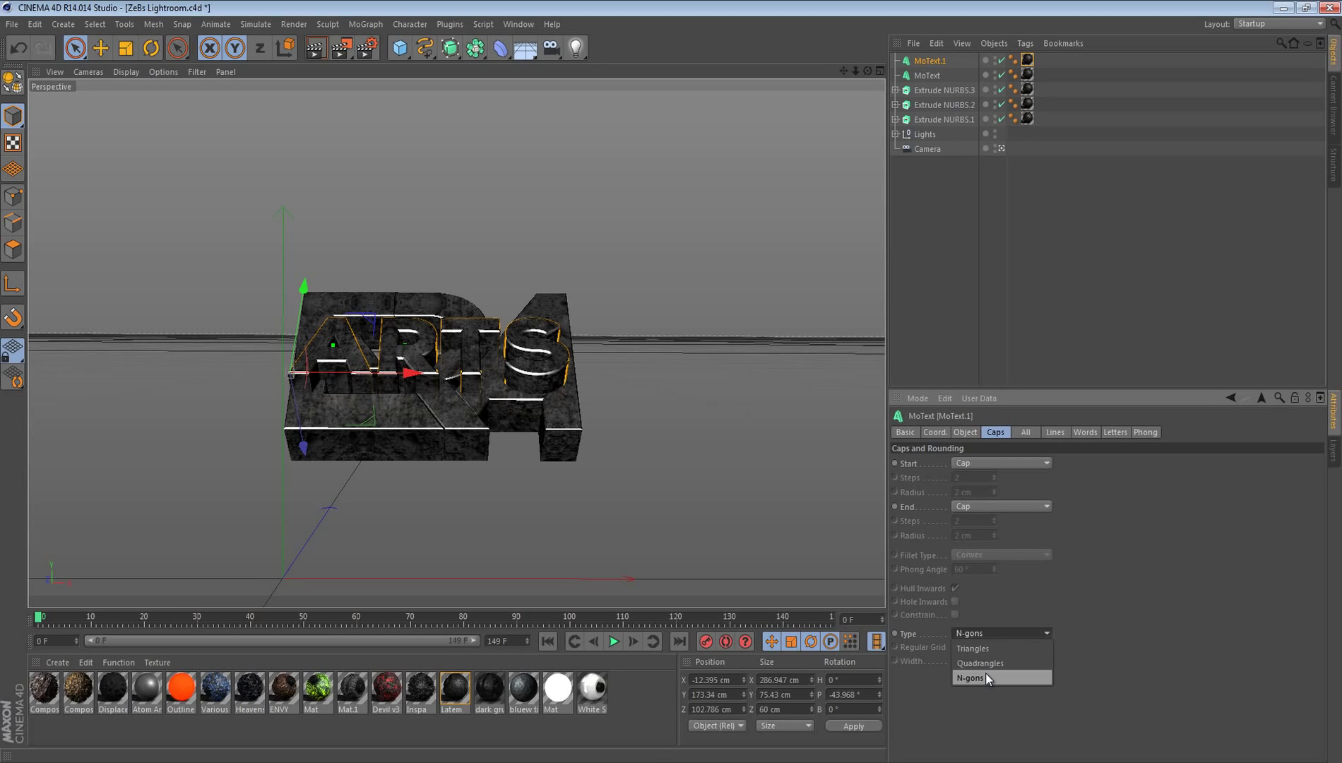
click(985, 663)
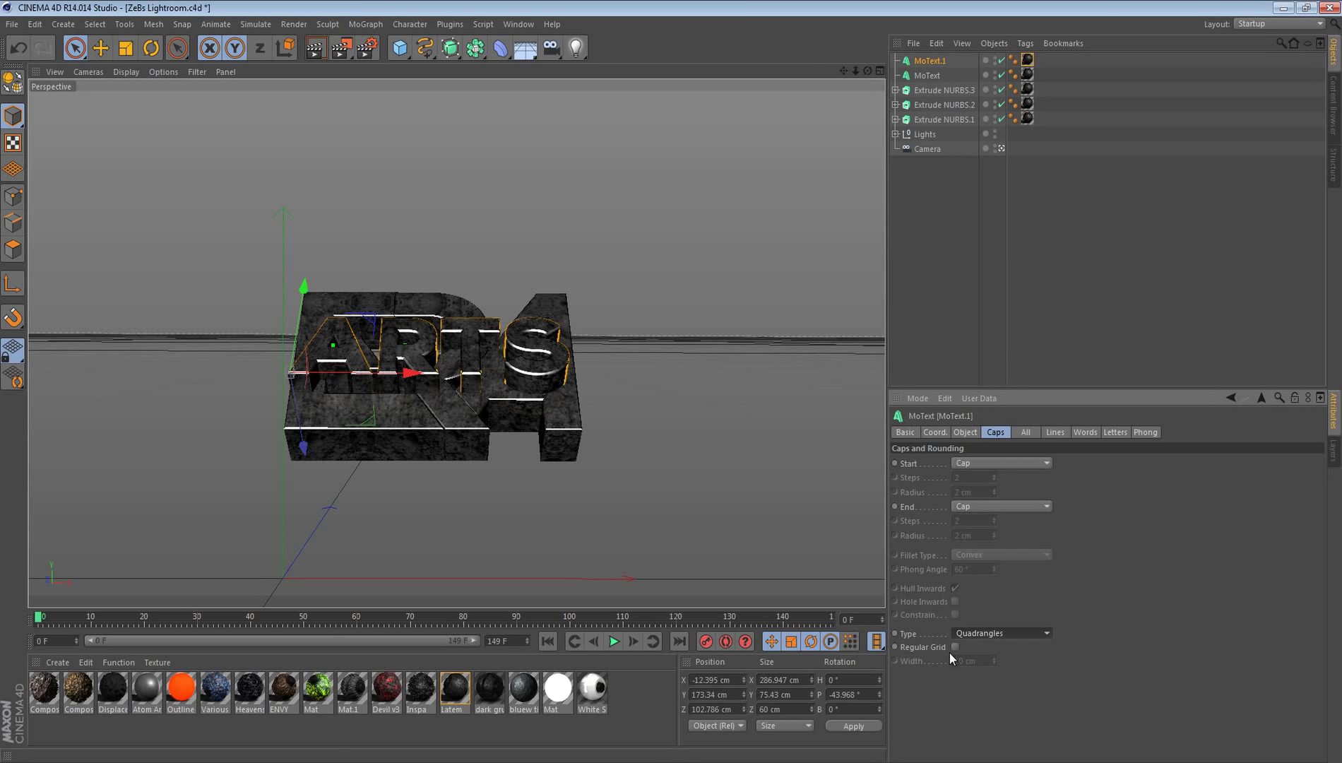
click(954, 647)
Step: Add an Atom Array and make the duplicated ARTS text its child
click(475, 48)
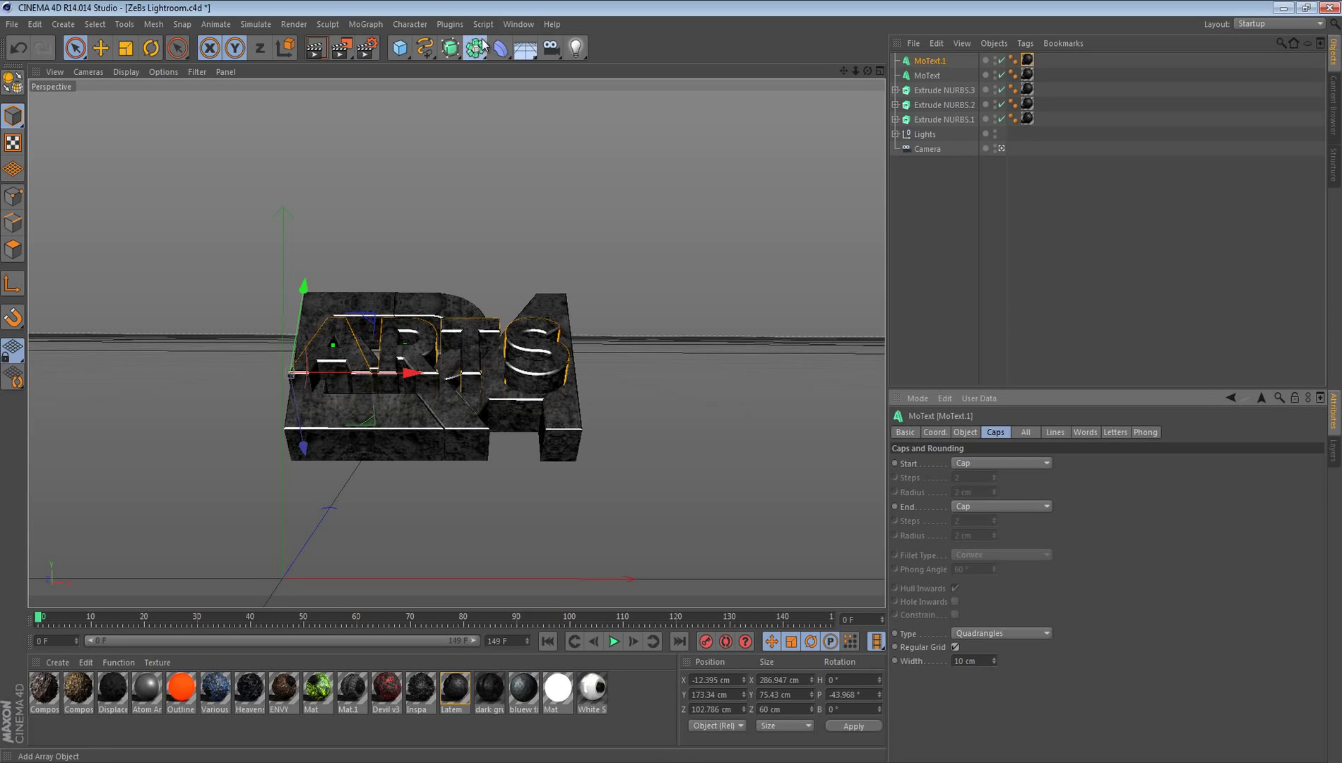
click(618, 72)
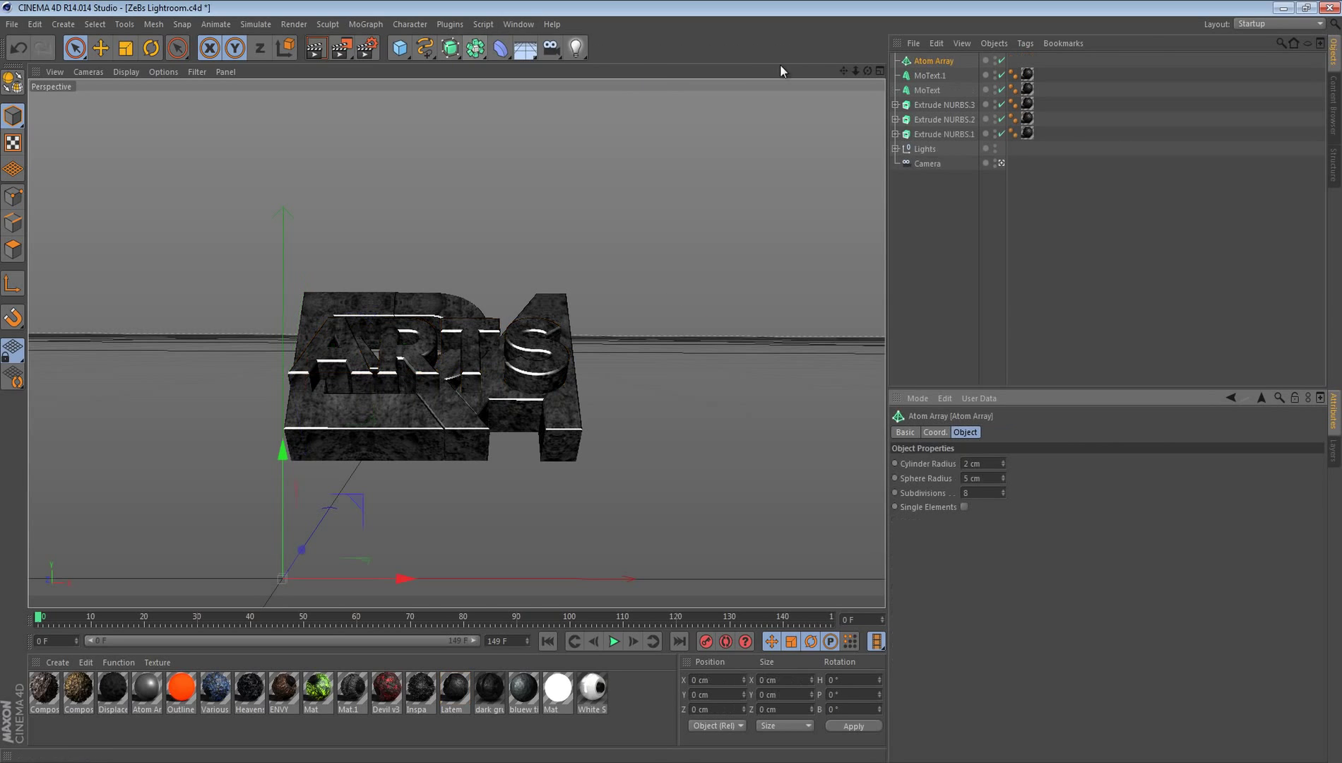
drag(922, 82, 922, 64)
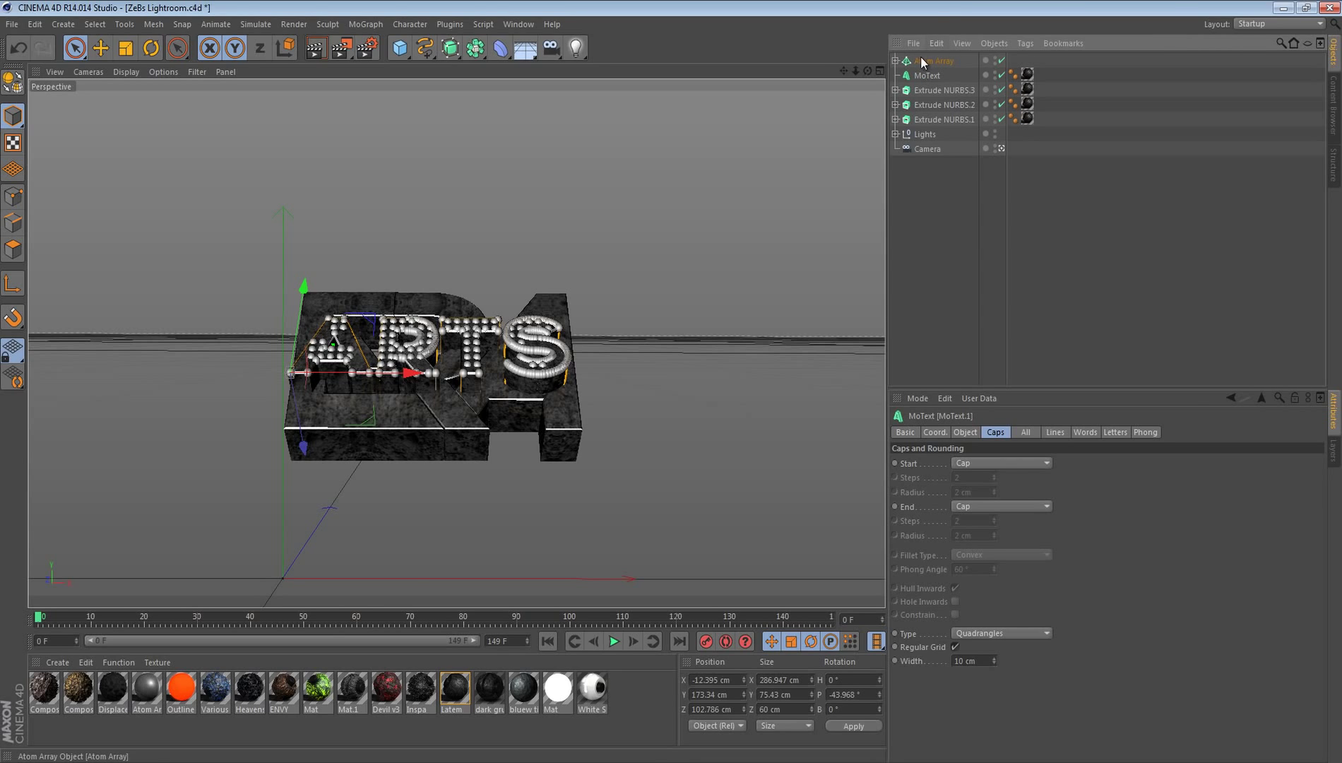
Step: Set the Atom Array's cylinder radius to 0.8 cm and reduce its sphere radius to thin the wireframe
click(923, 62)
click(998, 464)
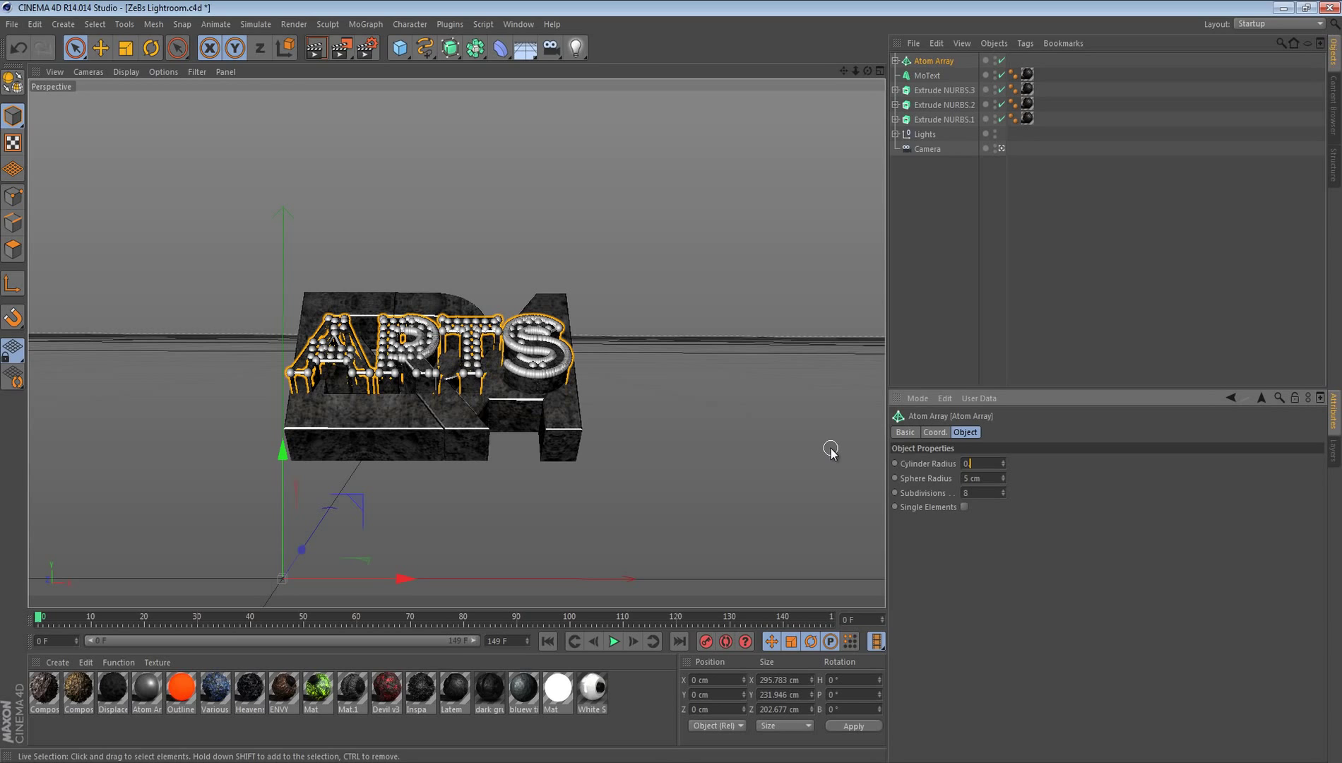
key(Tab)
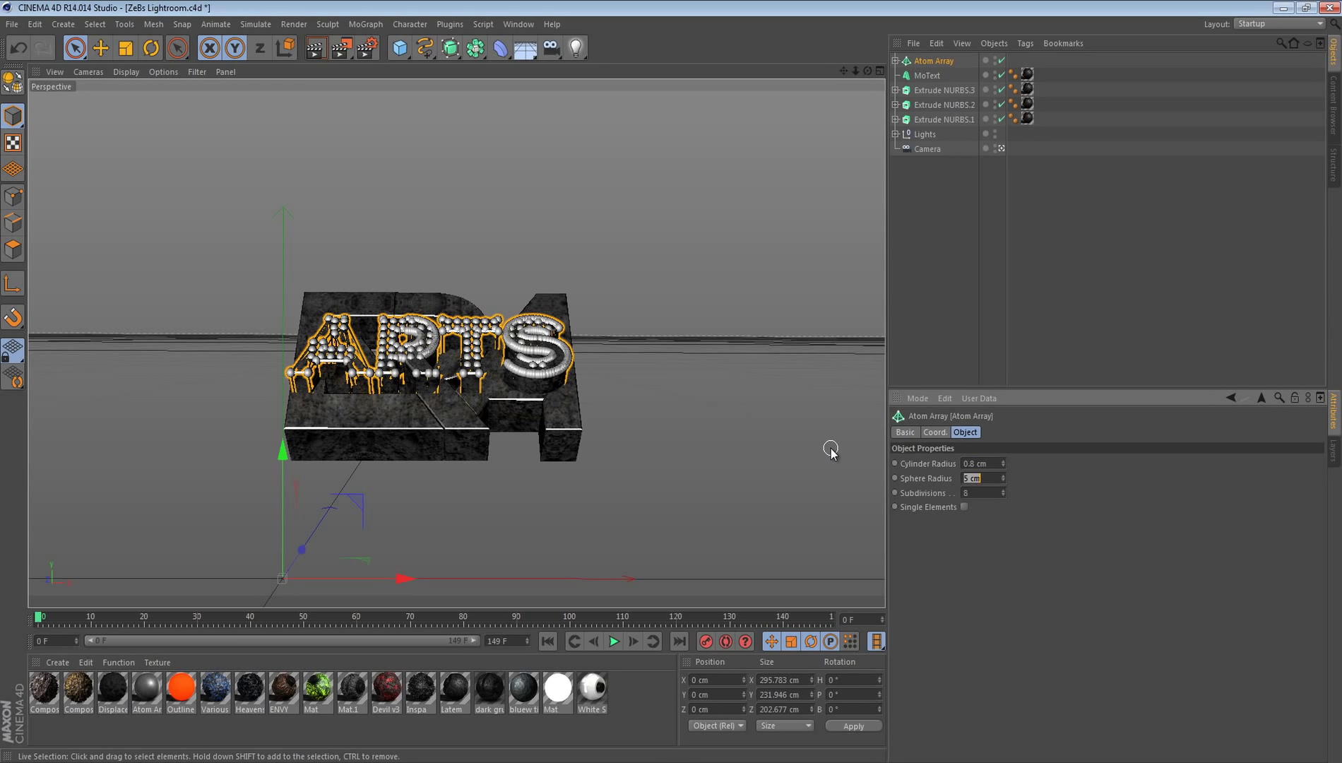
key(Return)
click(831, 452)
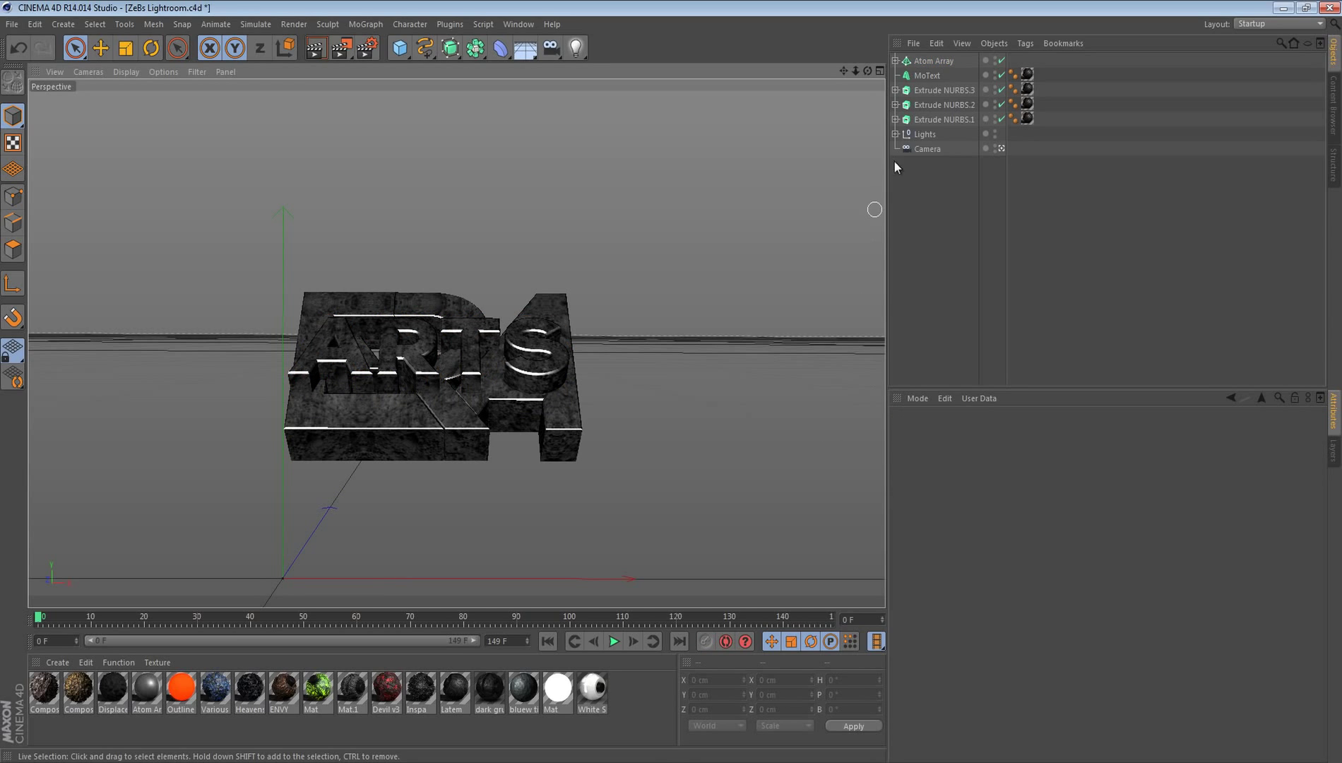
click(931, 62)
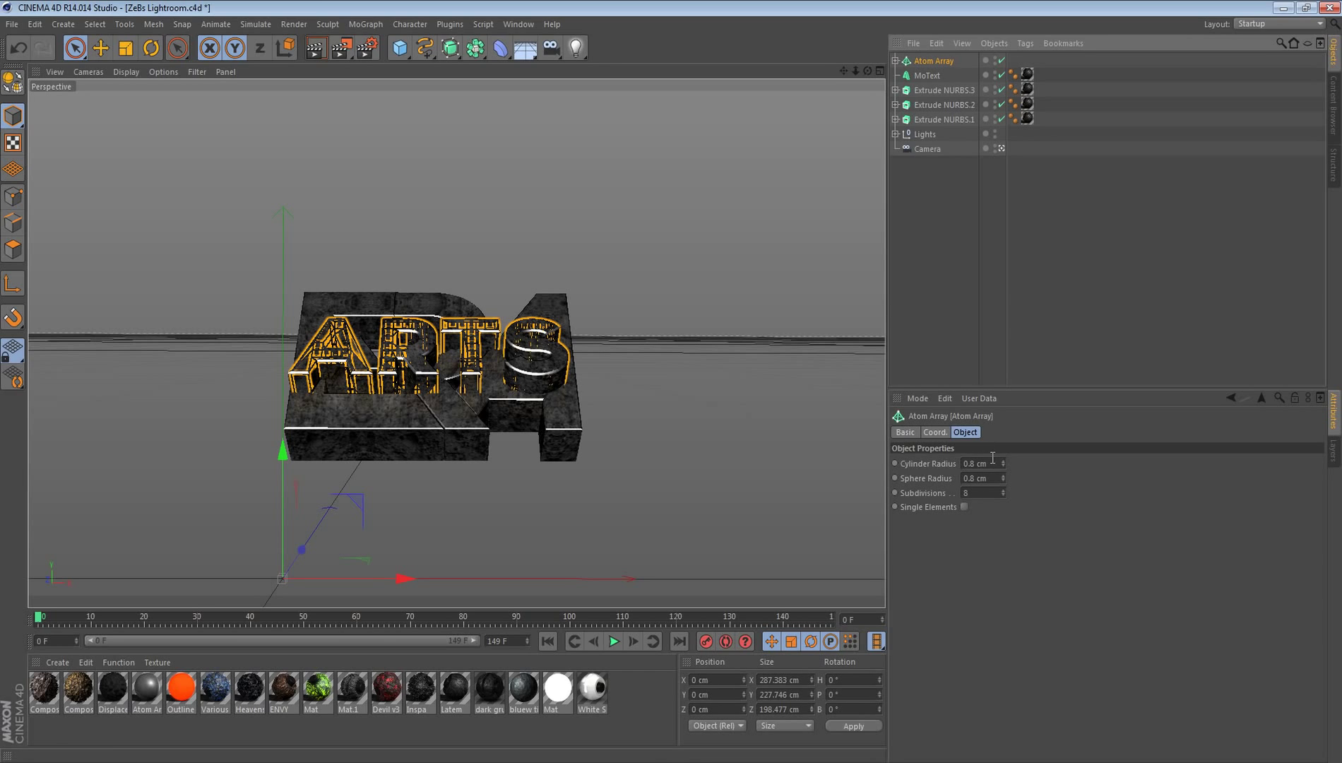
drag(992, 459, 938, 462)
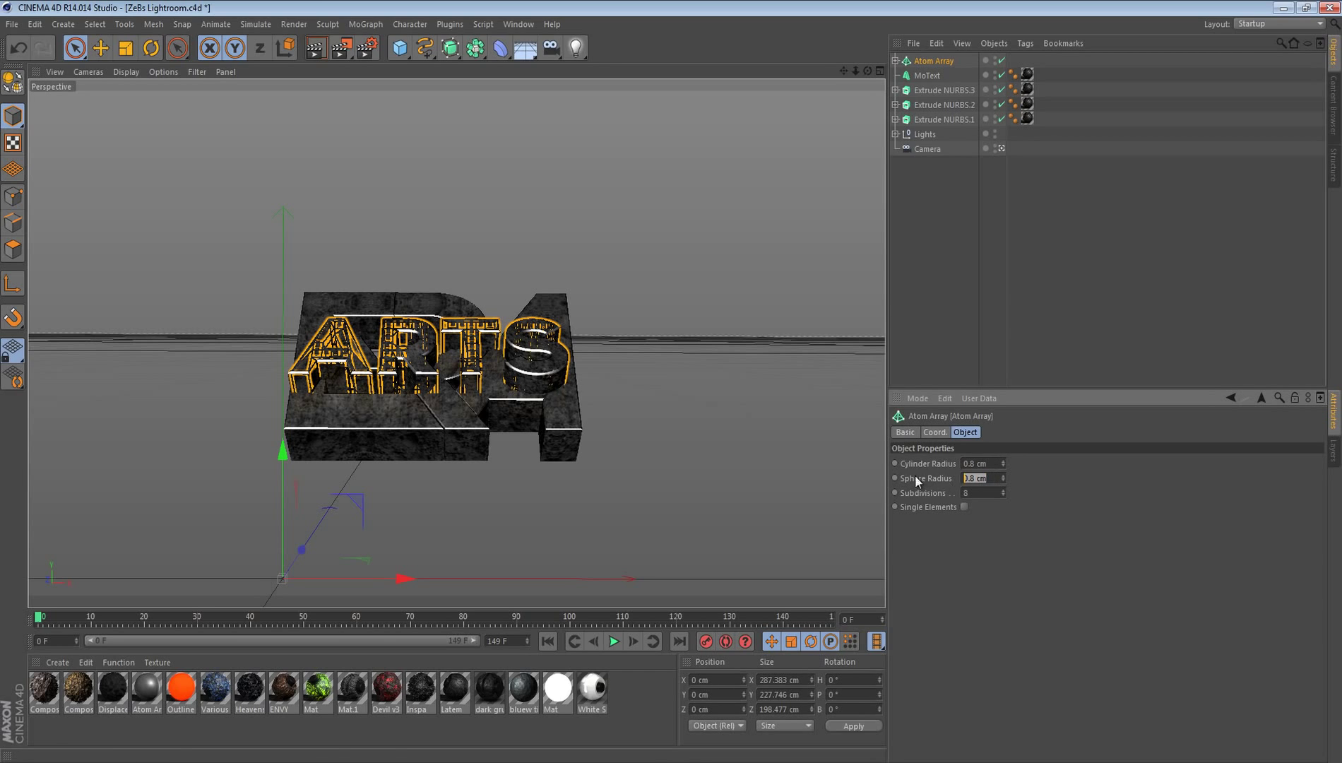
click(719, 449)
Step: Move the ARTS Atom Array up about 2.3 cm and slightly forward so its wireframe sits over the text's front faces
click(926, 62)
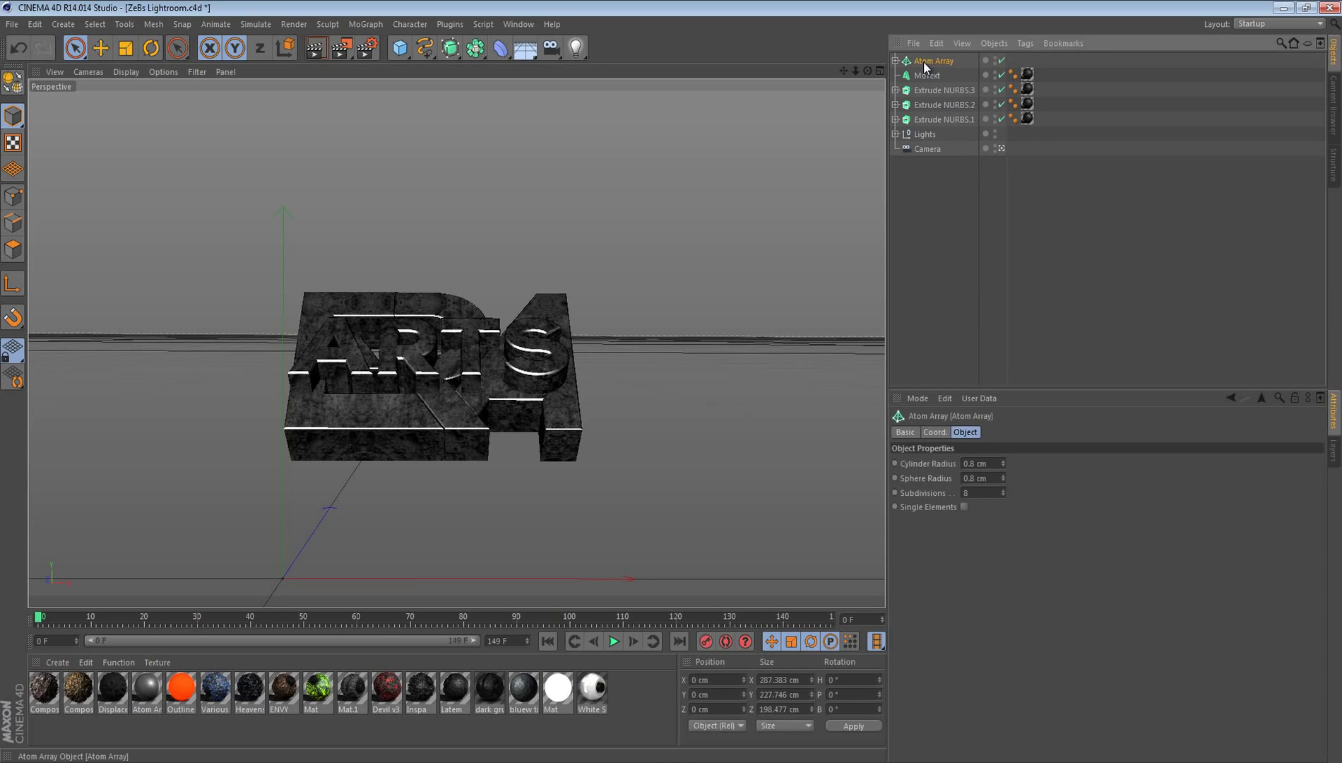
drag(330, 508, 293, 560)
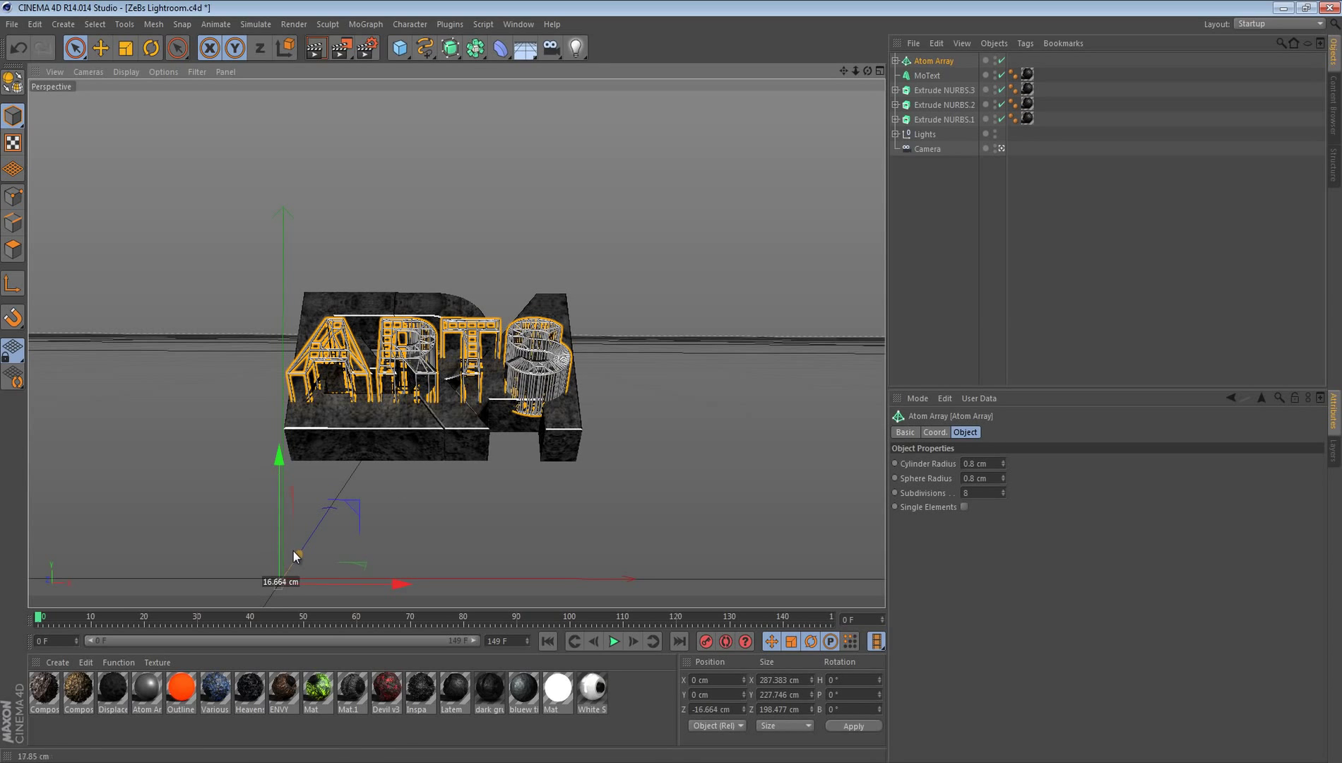
drag(280, 463, 282, 455)
drag(338, 513, 303, 547)
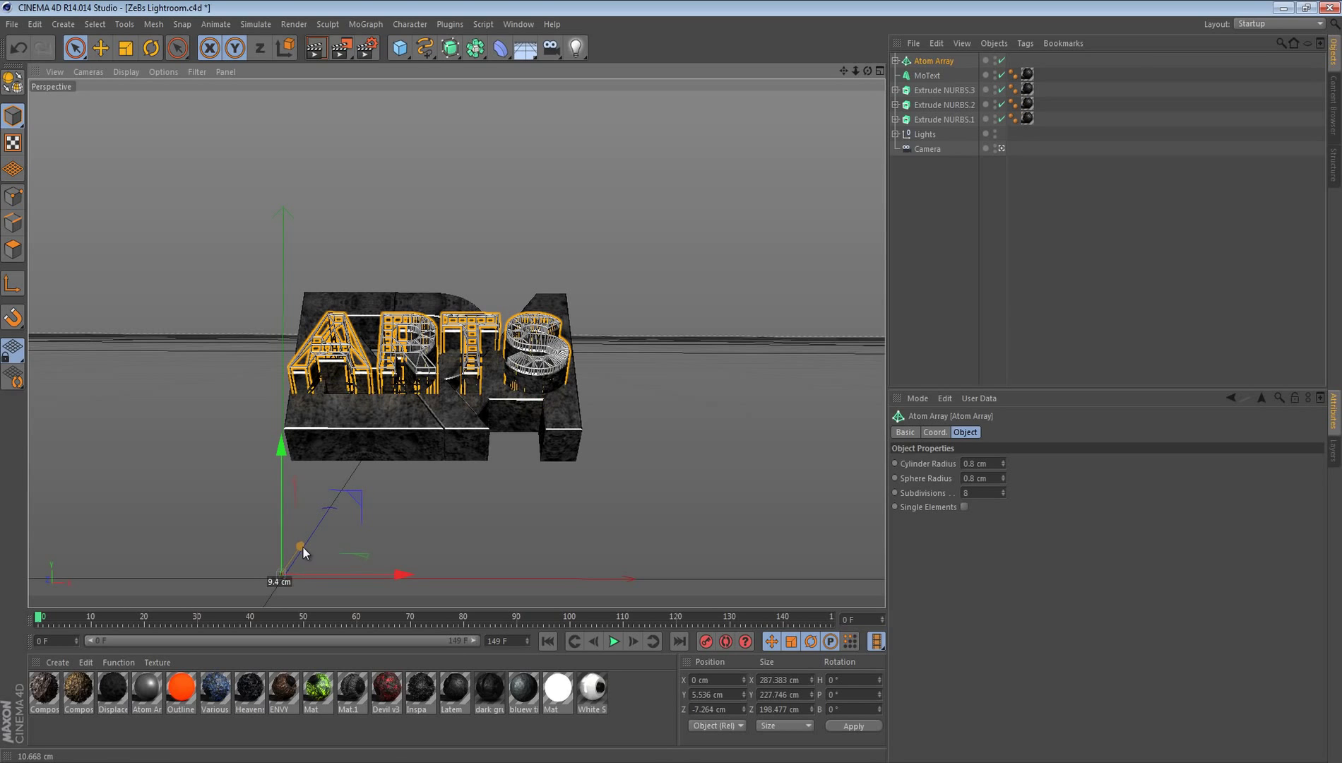
drag(282, 448, 289, 453)
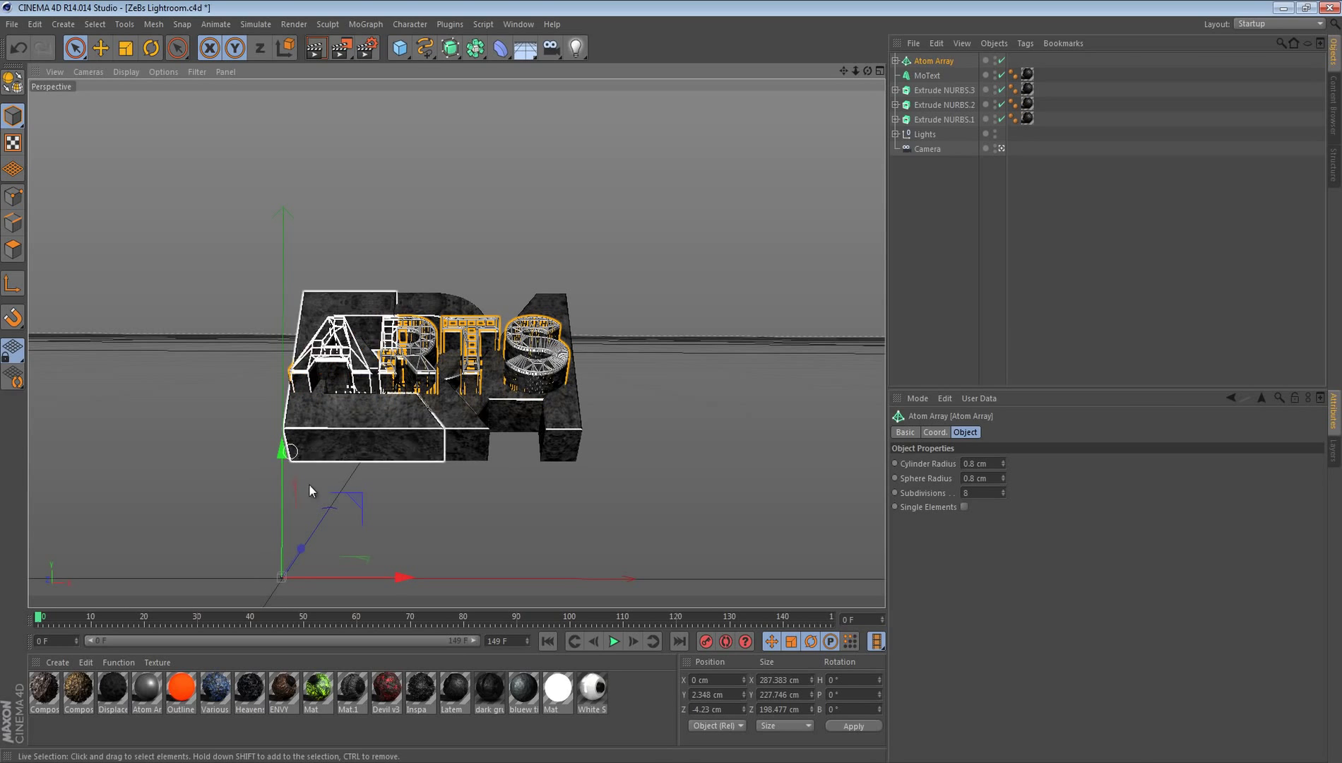
drag(300, 545, 303, 544)
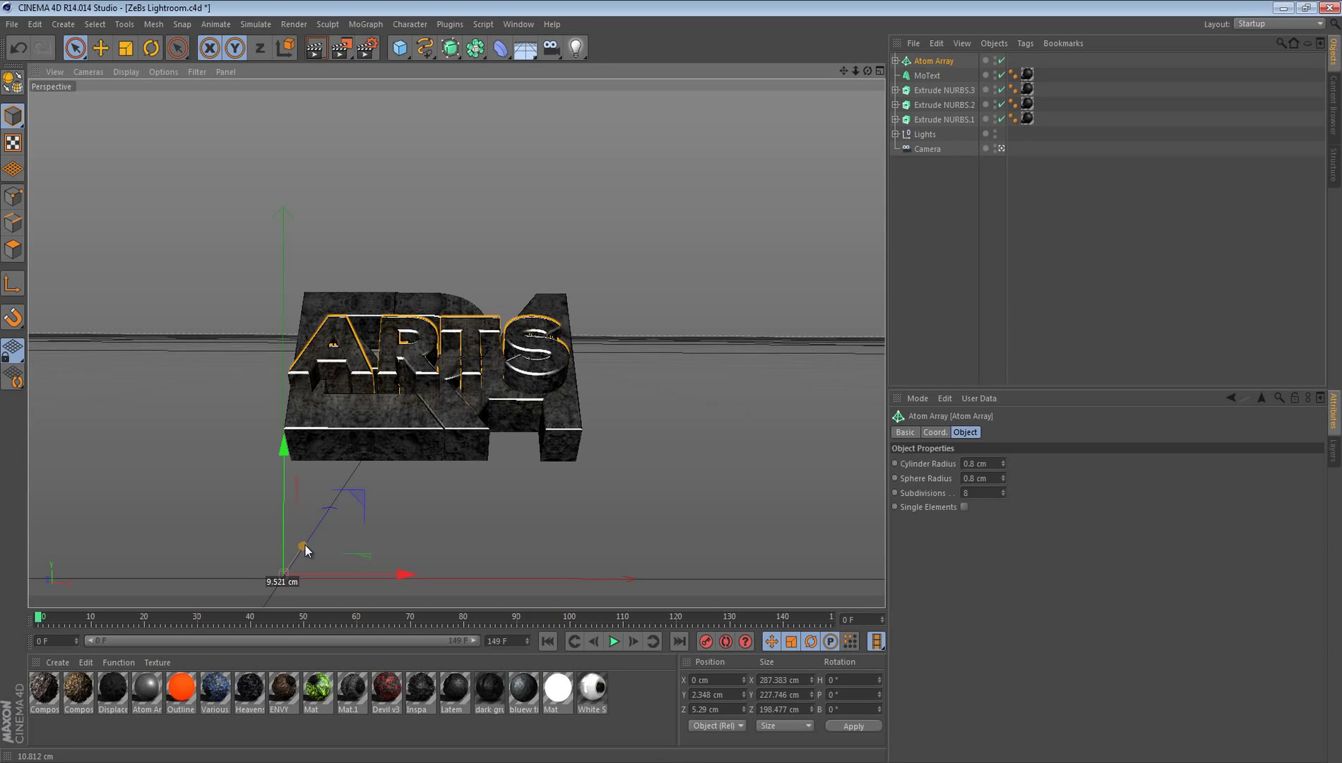
click(712, 389)
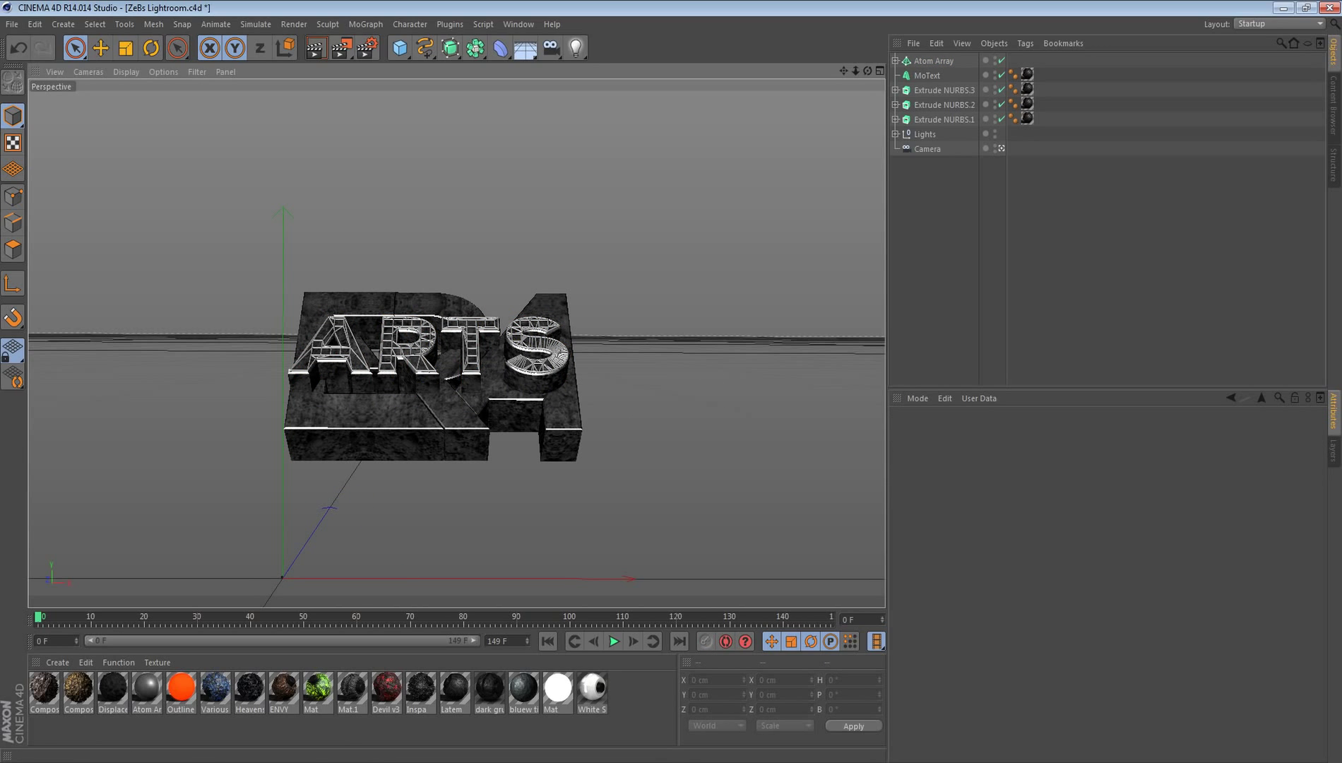
Step: Turn off the Displacement channel of the Devil v3 material
drag(450, 690, 457, 654)
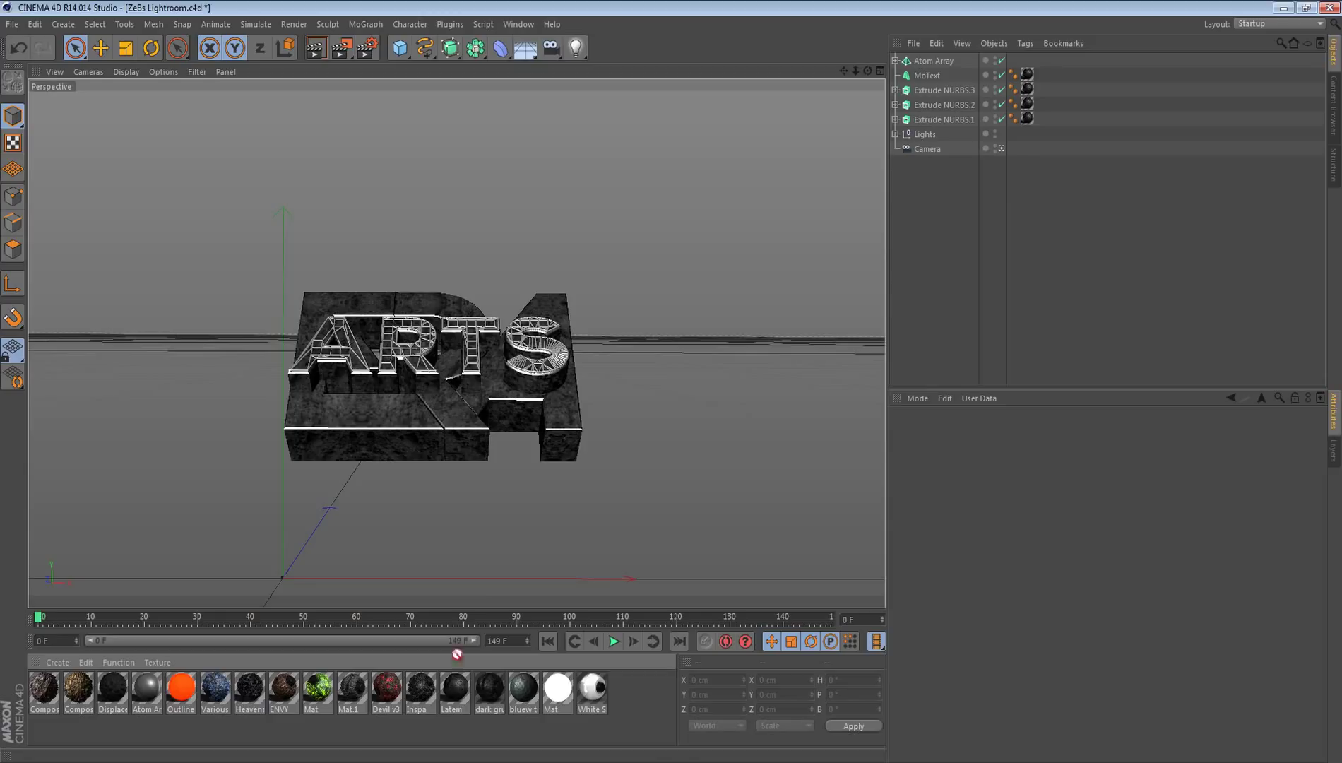
double_click(394, 698)
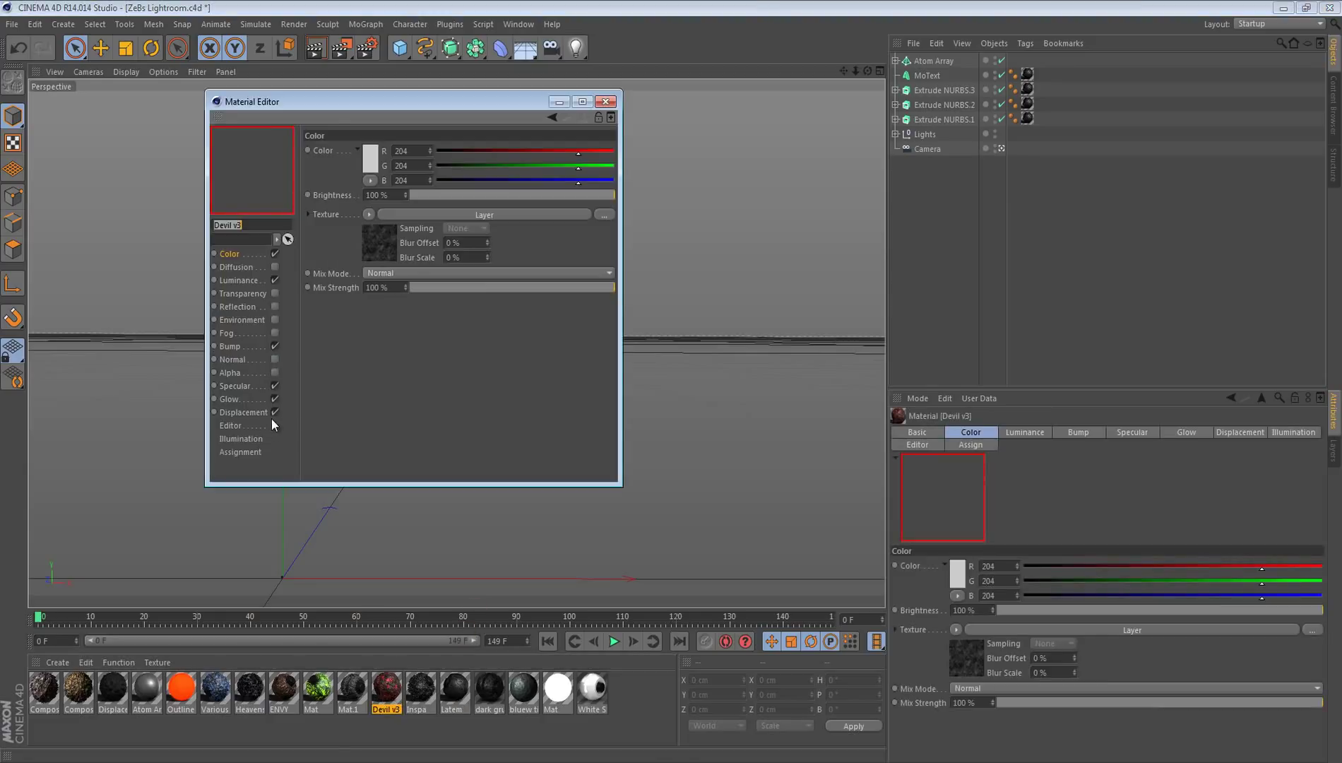
click(274, 413)
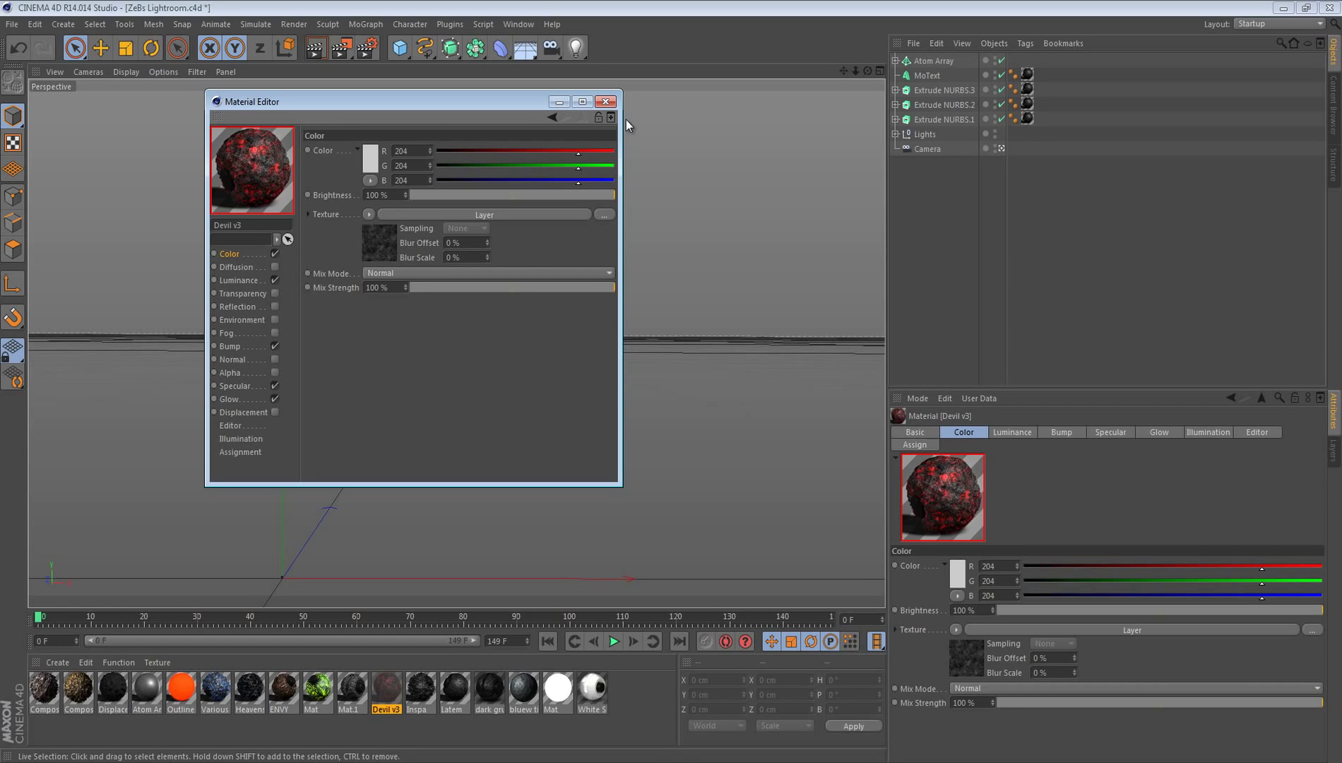
click(606, 101)
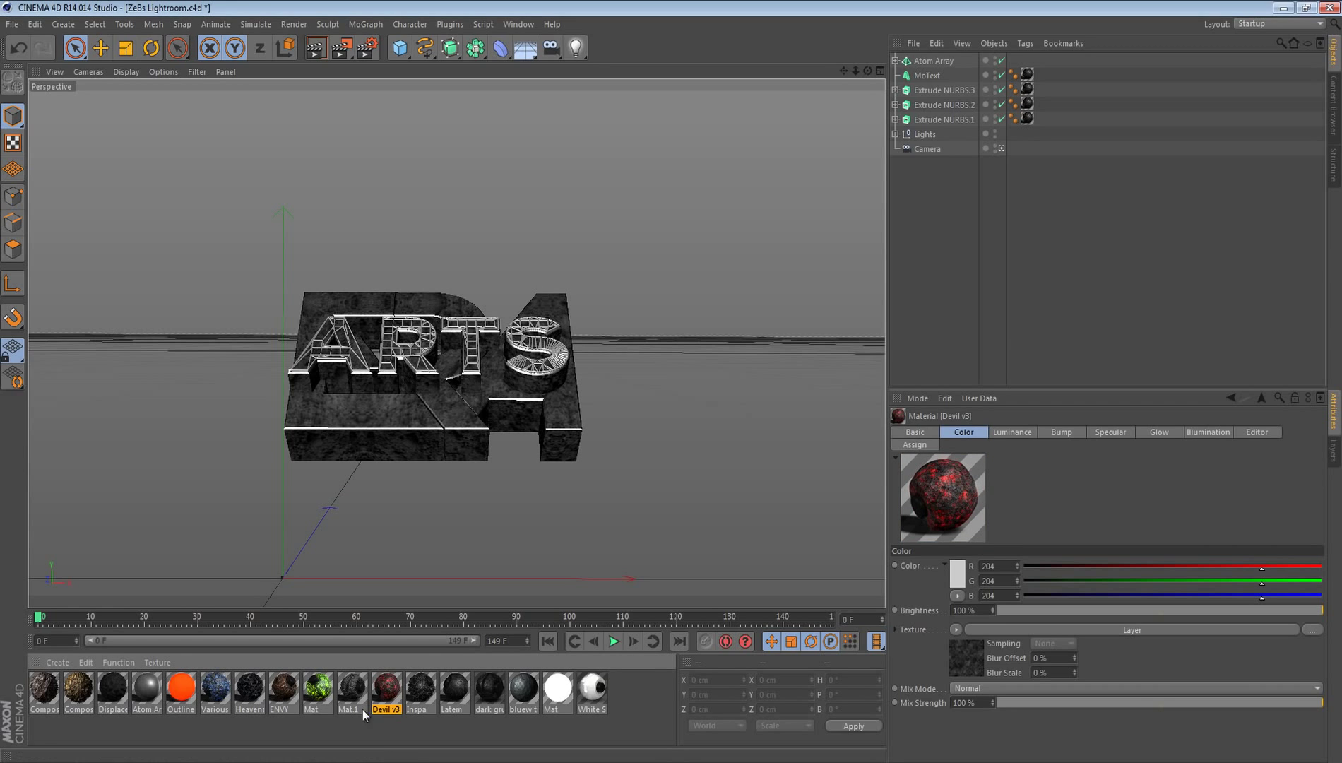
Step: Apply the Devil v3 material to the ARTS Atom Array with Cubic projection and Seamless enabled
drag(387, 689, 919, 64)
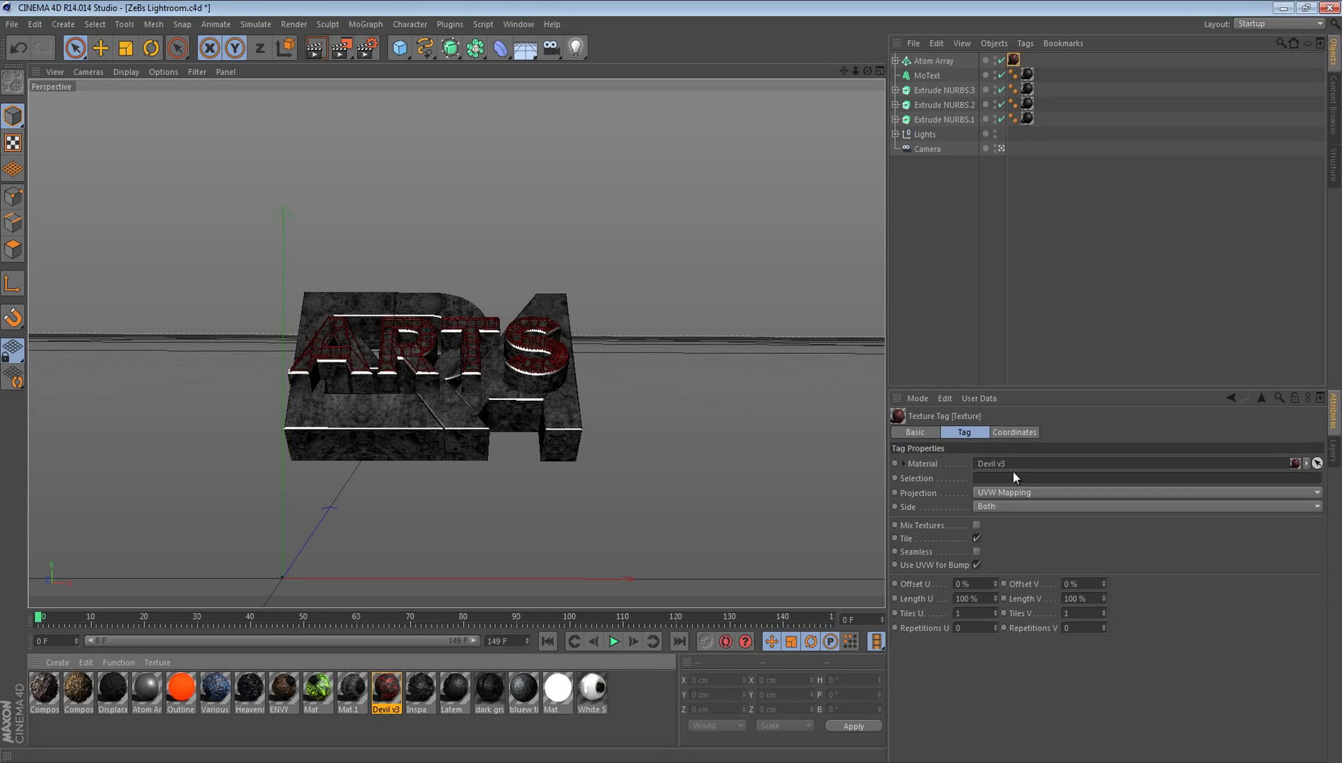
click(1022, 489)
click(1001, 546)
click(976, 551)
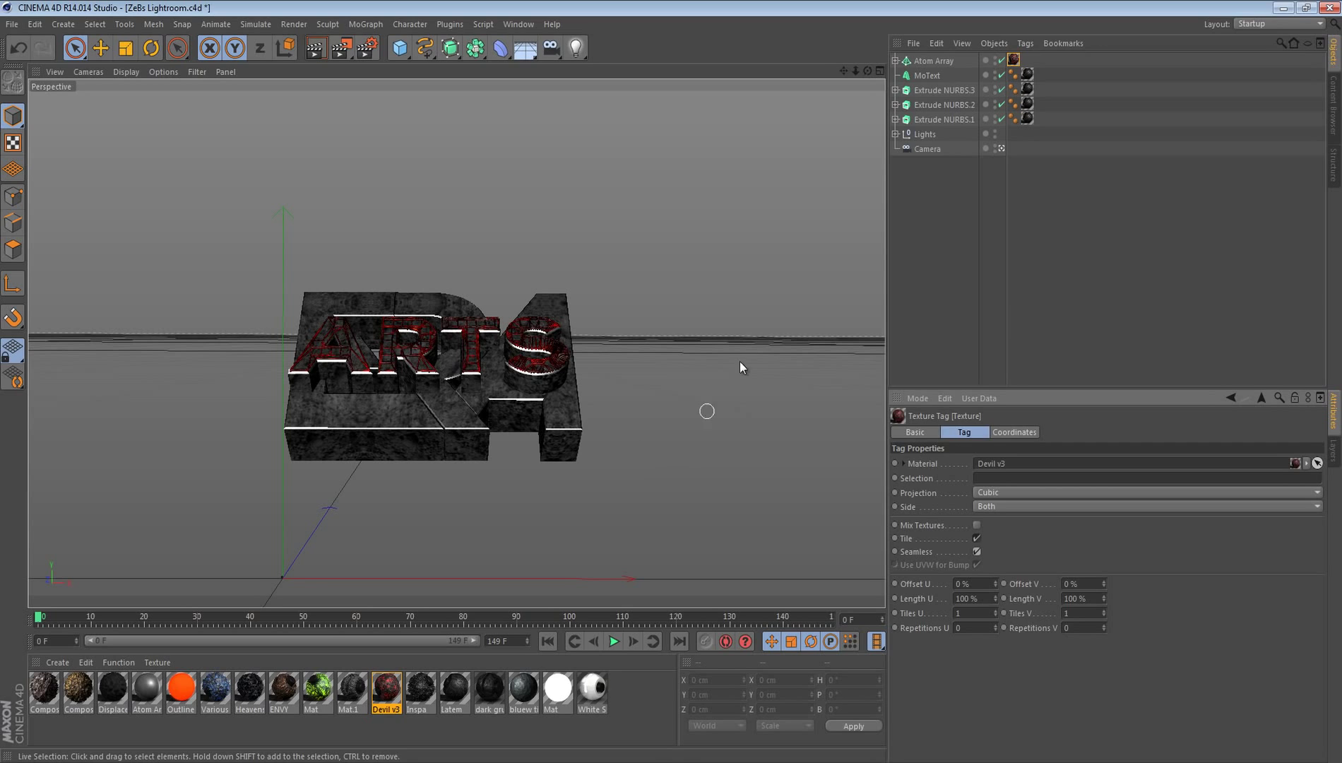
Step: Duplicate the three Extrude NURBS letters and set the copies' start and end caps to plain Cap
click(939, 90)
shift+click(930, 119)
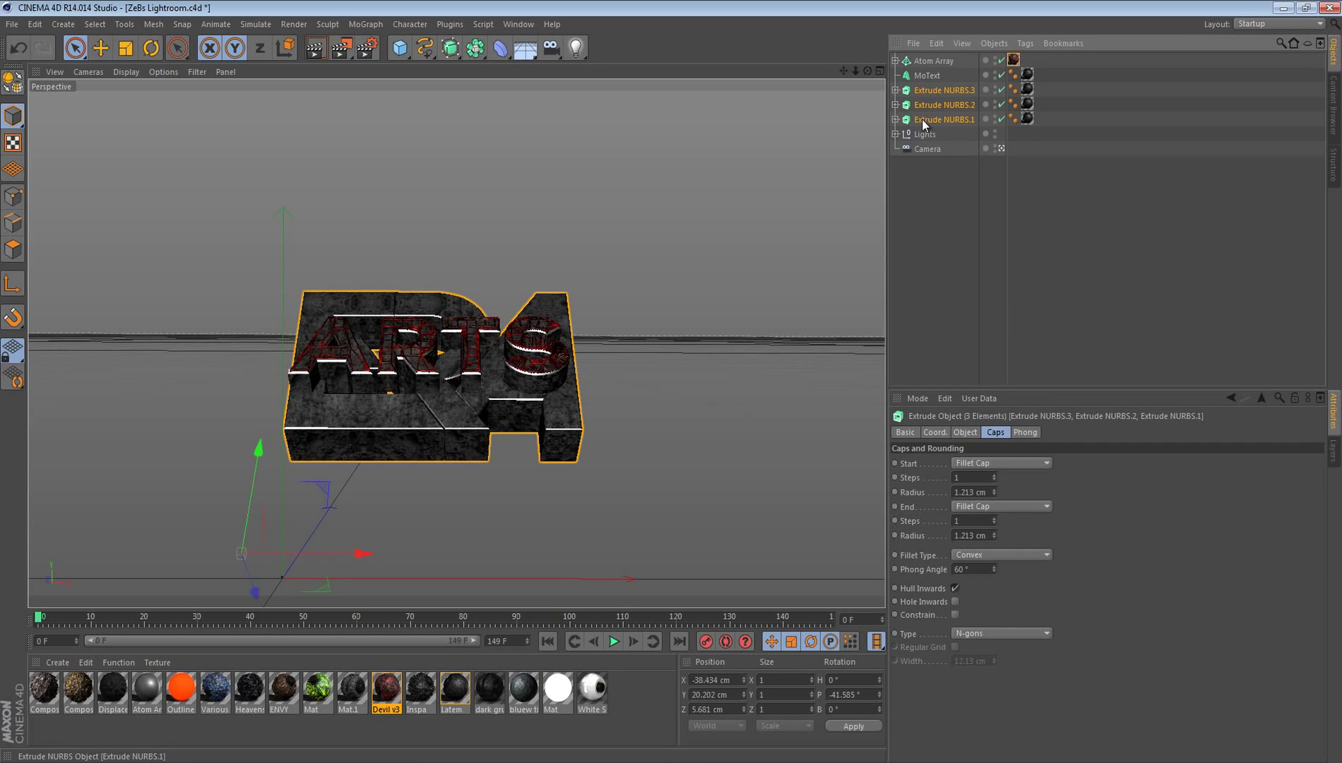
key(ctrl+c)
key(ctrl+v)
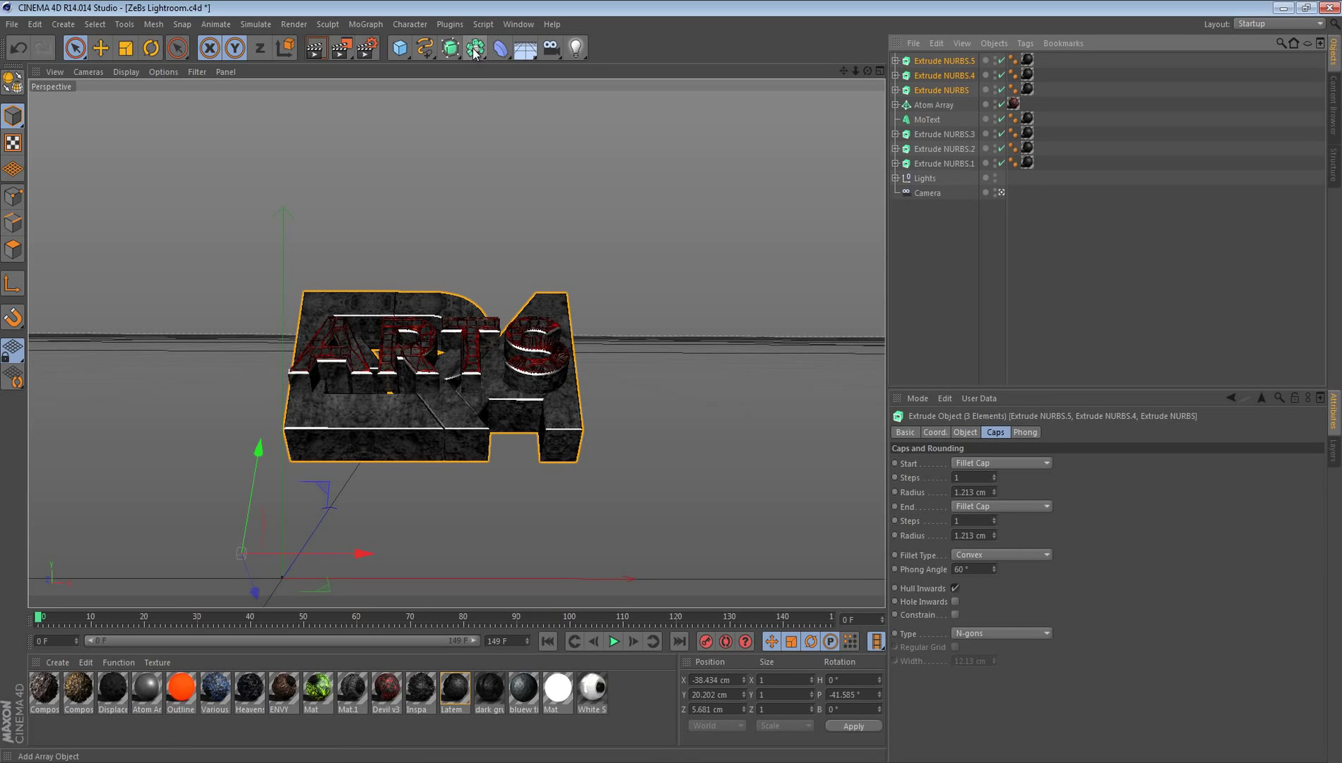
click(972, 457)
click(973, 500)
click(963, 507)
click(965, 530)
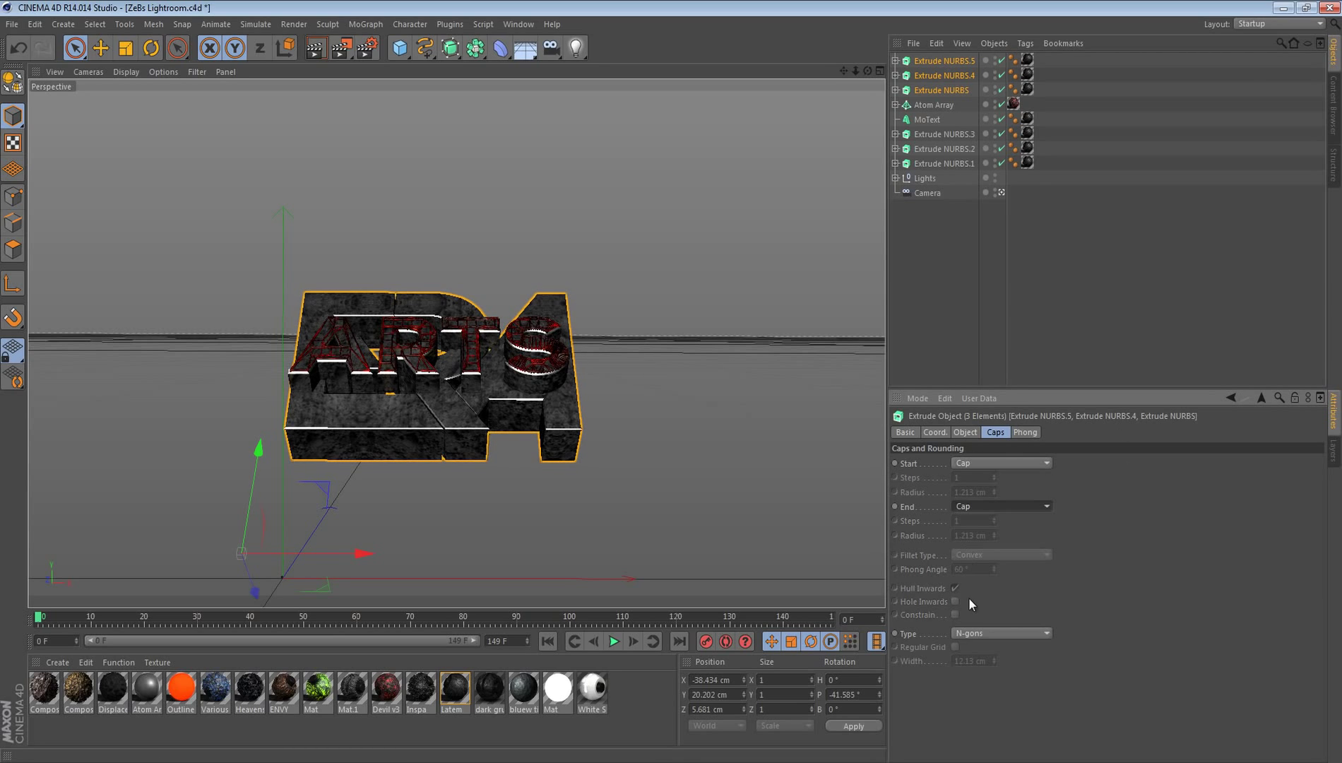
Step: Set the duplicated Extrude NURBS letters' cap type to Quadrangles with Regular Grid enabled
click(959, 634)
click(986, 663)
click(955, 647)
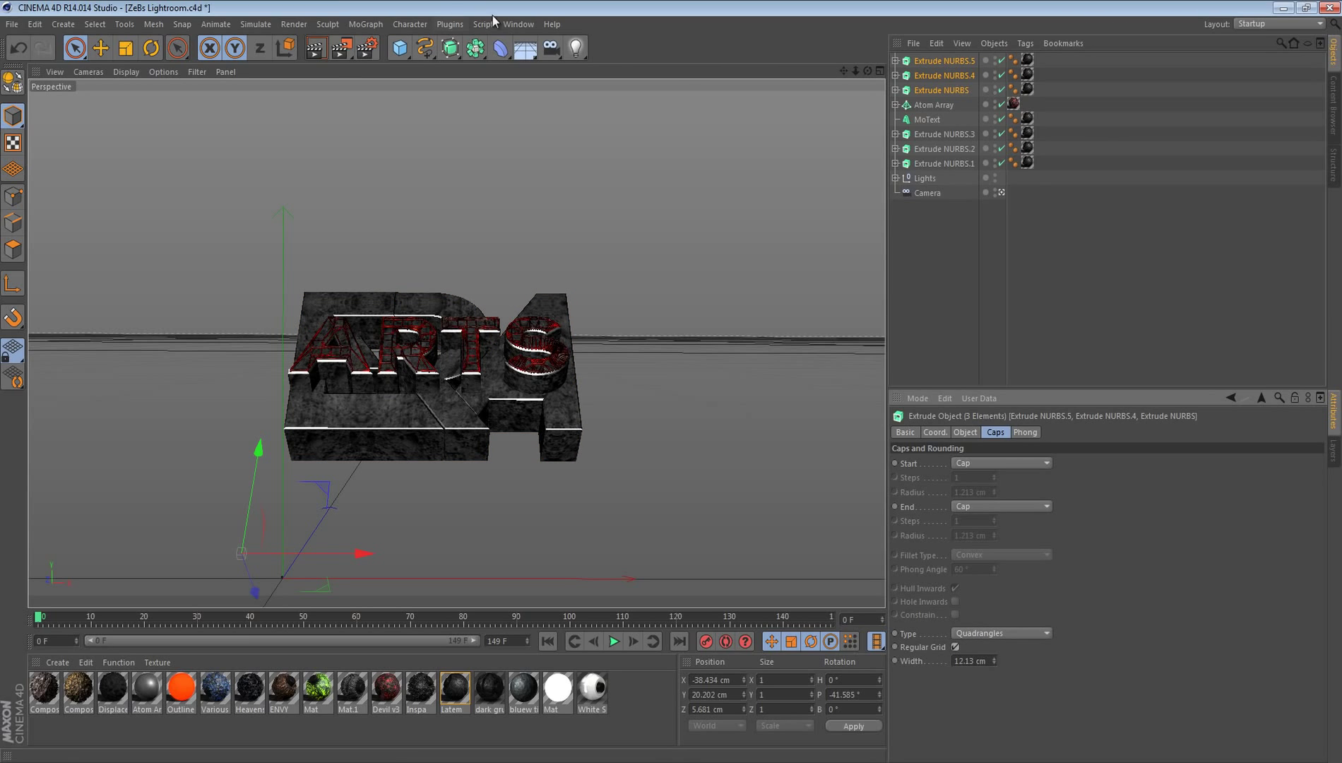
Step: Add three Atom Arrays and make each duplicated Extrude NURBS letter the child of its own array
click(480, 48)
click(625, 72)
click(480, 48)
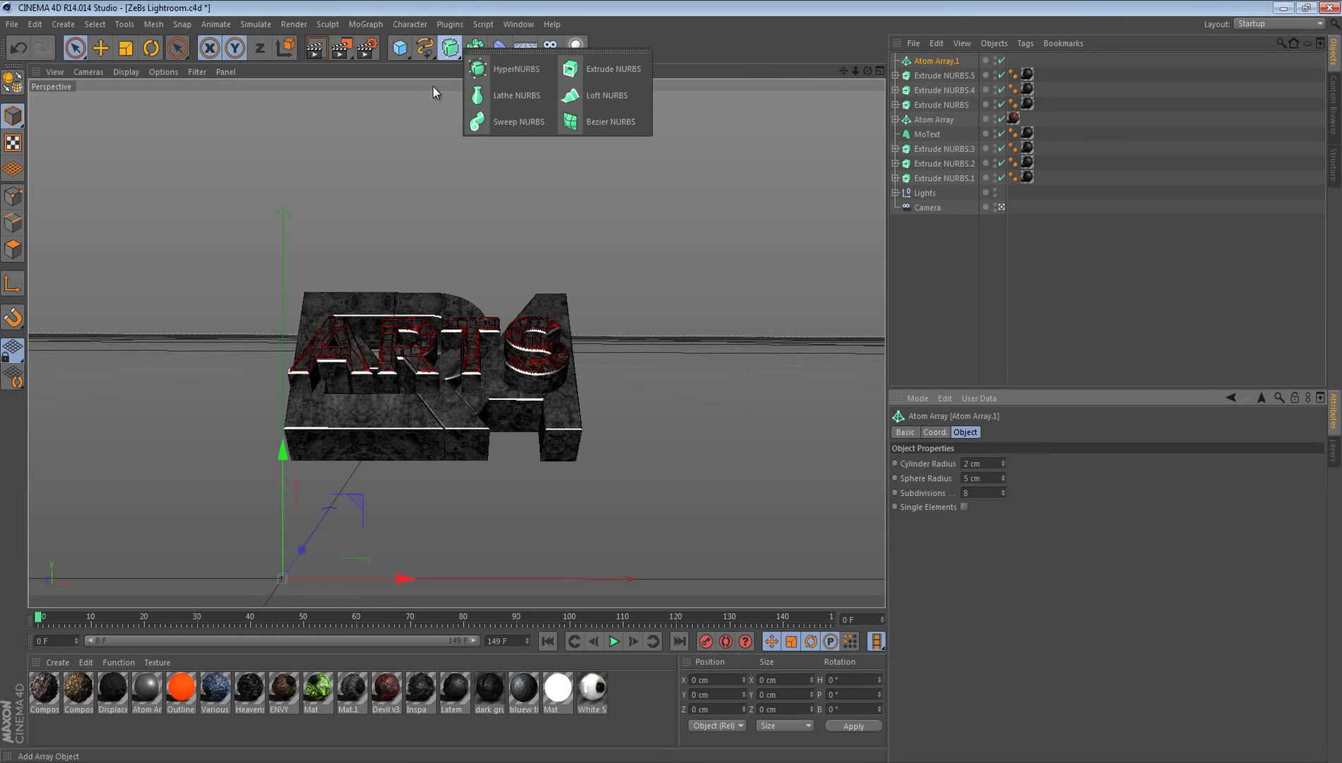
click(481, 57)
click(625, 72)
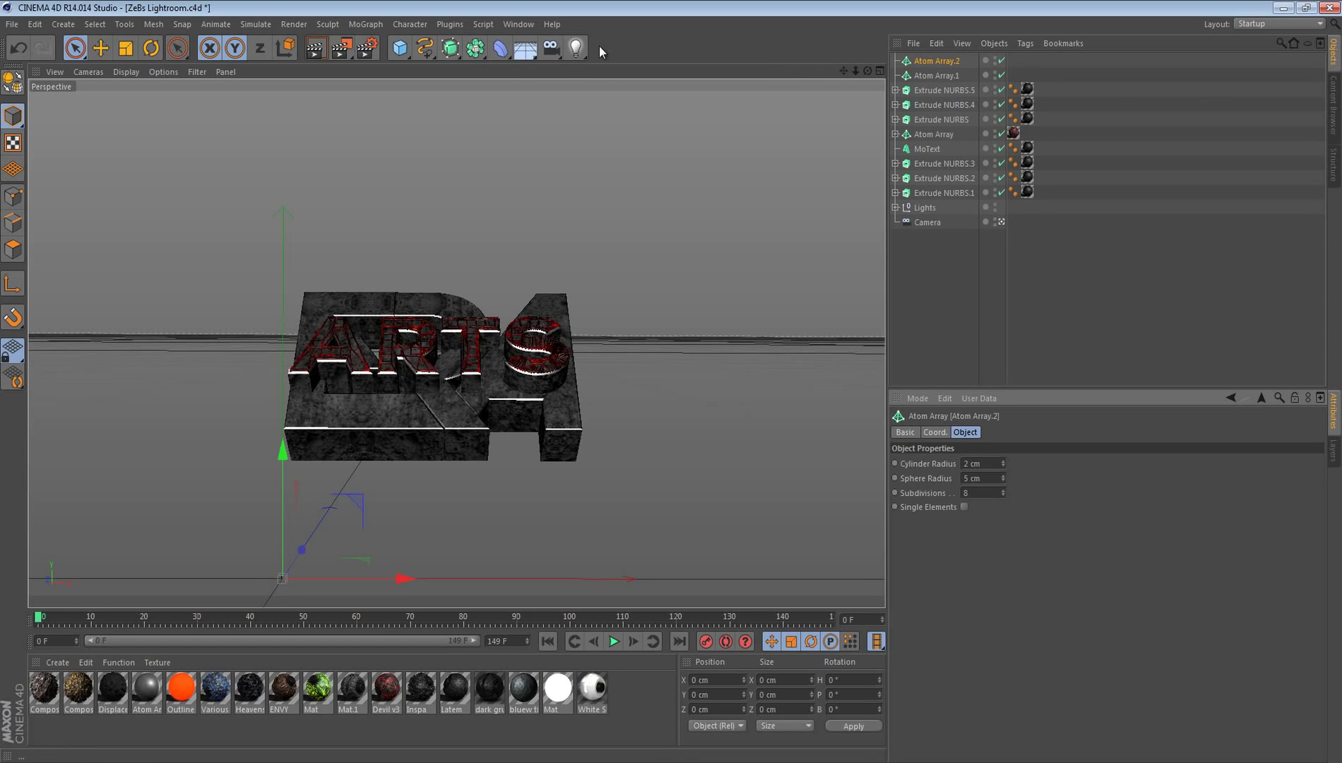
click(470, 55)
click(625, 72)
mouse_move(939, 105)
mouse_down()
mouse_move(928, 56)
mouse_move(926, 121)
mouse_up()
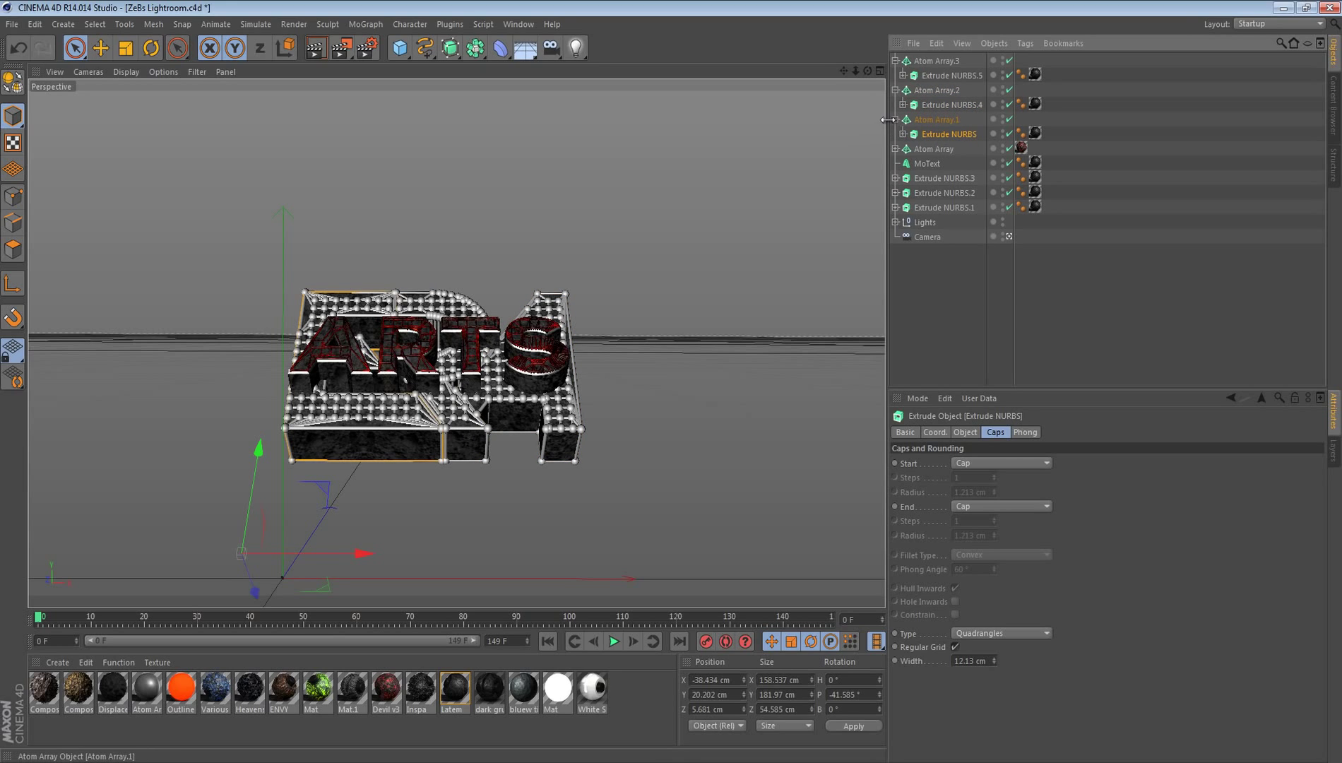
click(895, 119)
click(894, 89)
click(895, 60)
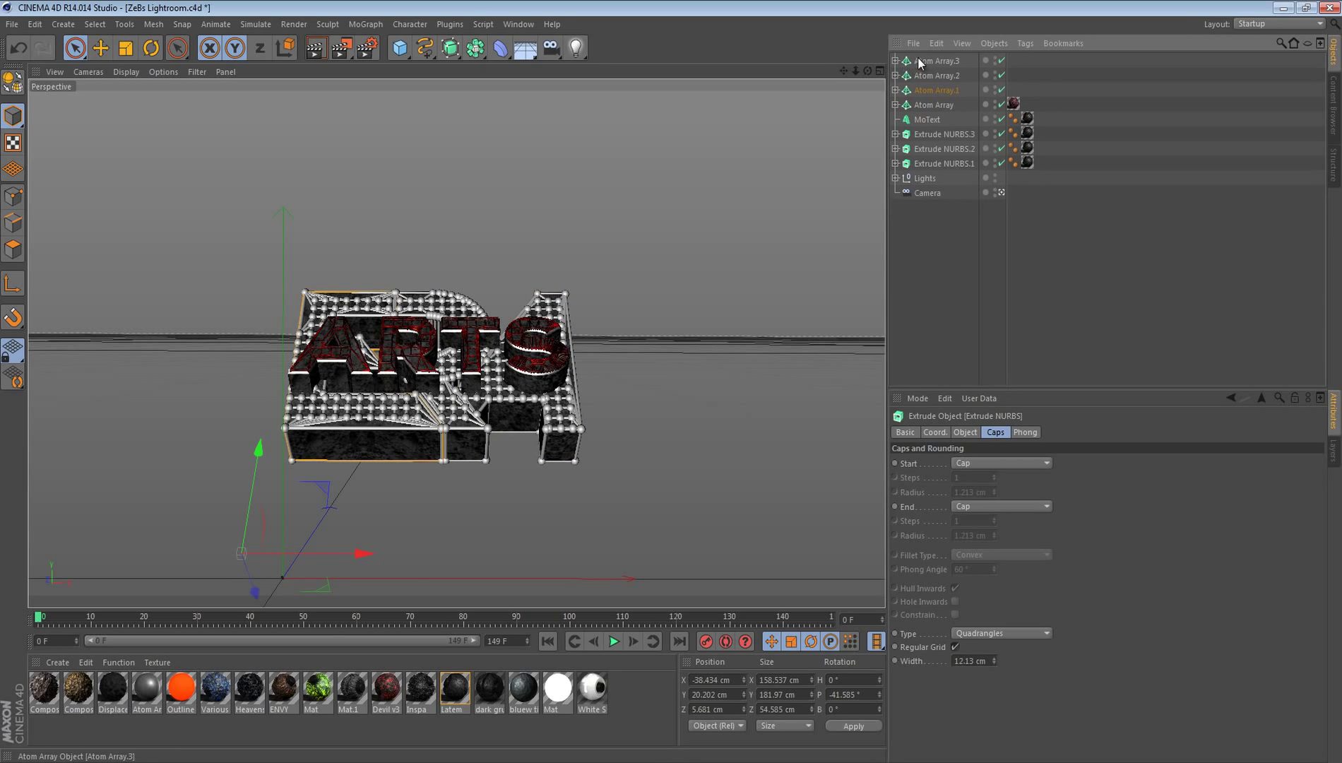
Step: Set the cylinder radius and sphere radius of the three letter Atom Arrays to 0.8 cm
click(918, 61)
shift+click(941, 89)
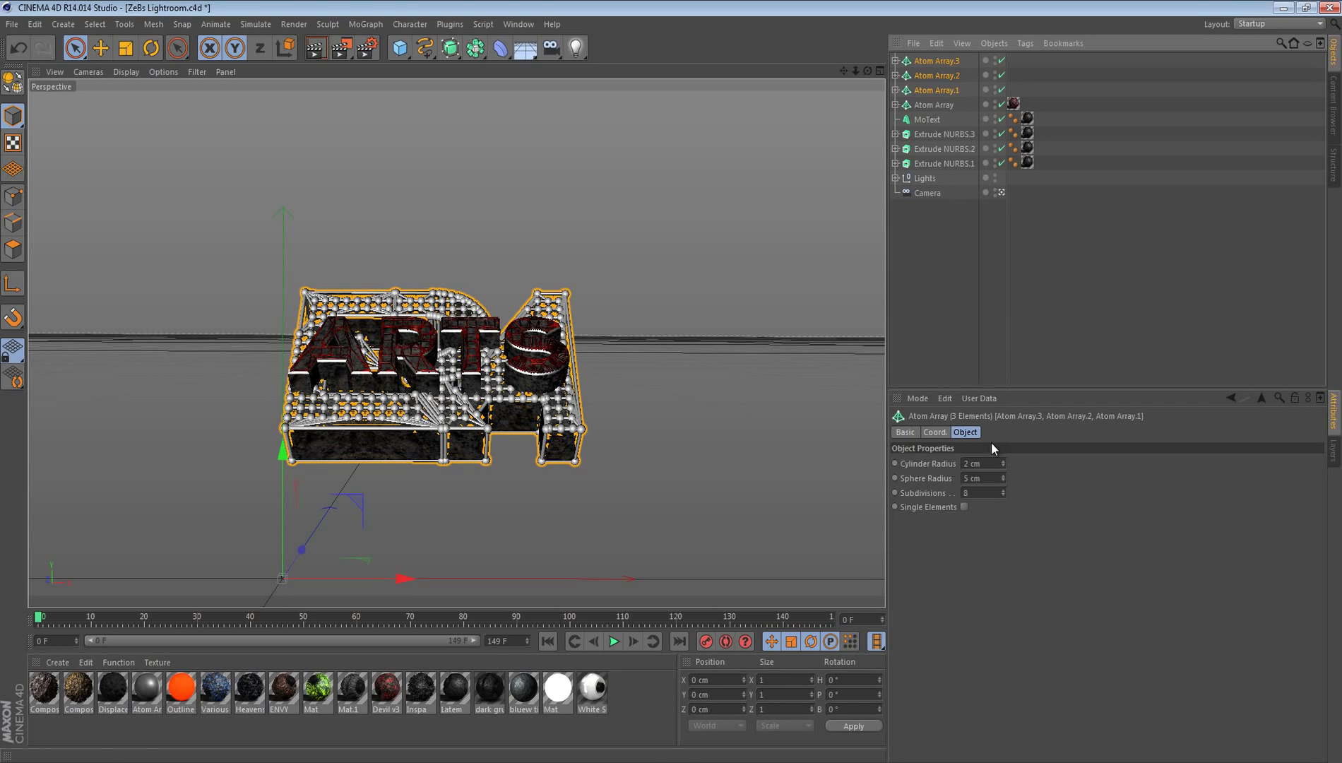
click(995, 463)
text(0.8)
key(Tab)
text(0)
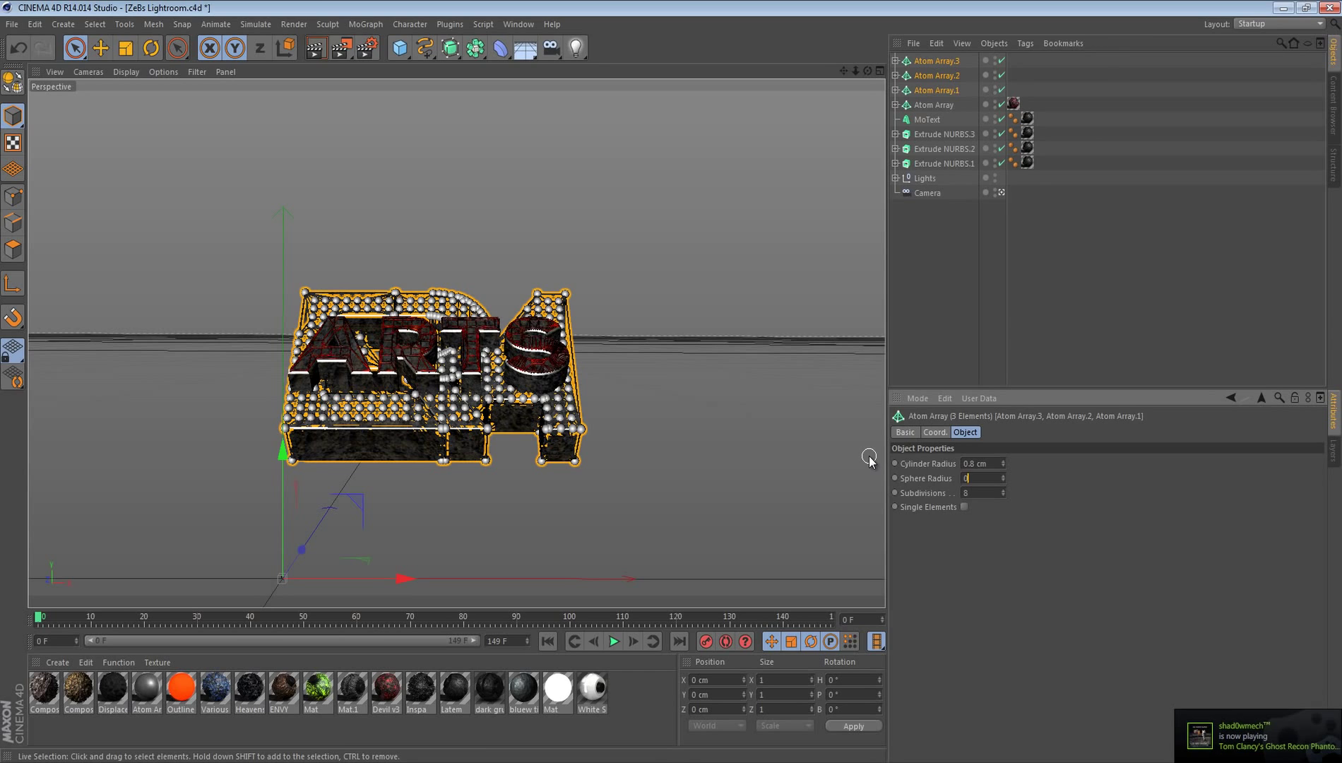
text(.8)
click(868, 457)
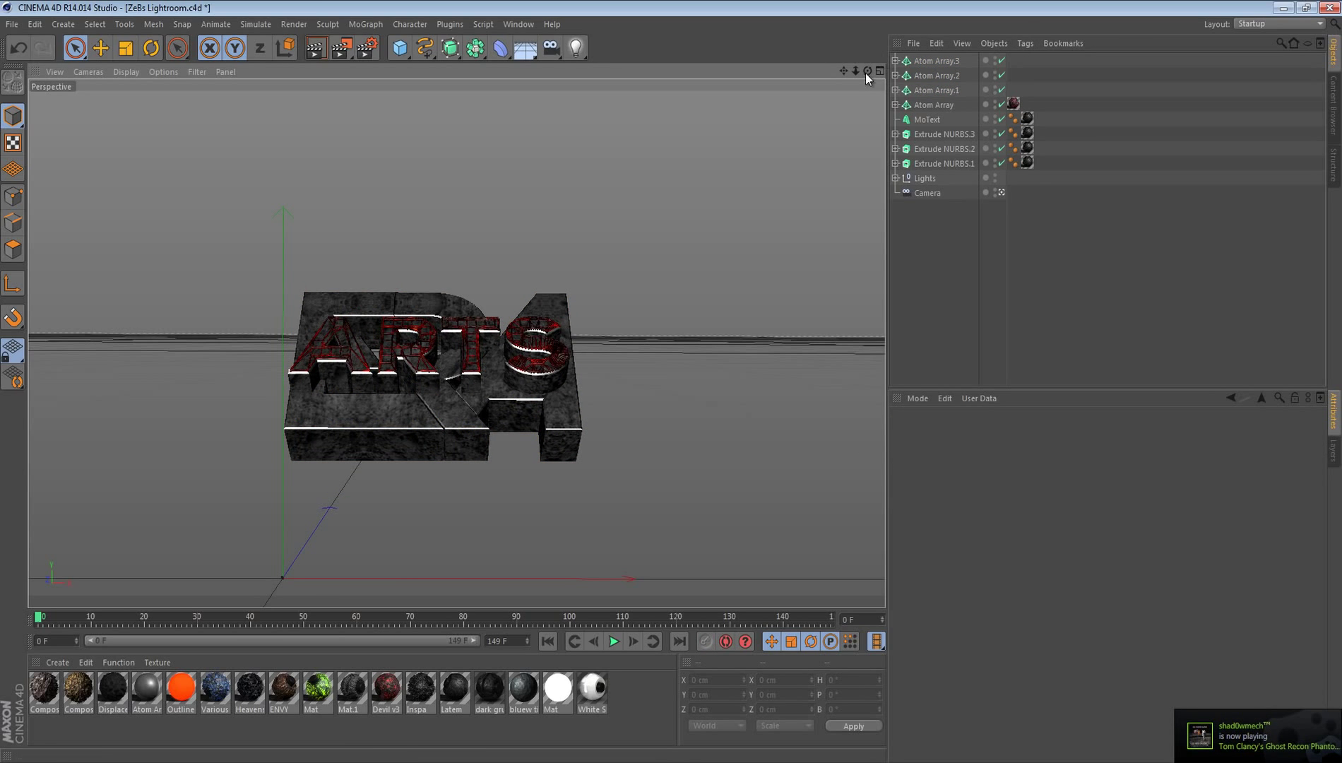
Step: Move the three letter Atom Arrays slightly forward along Z so their wireframes stand out from the letters' front faces
click(920, 63)
shift+click(932, 90)
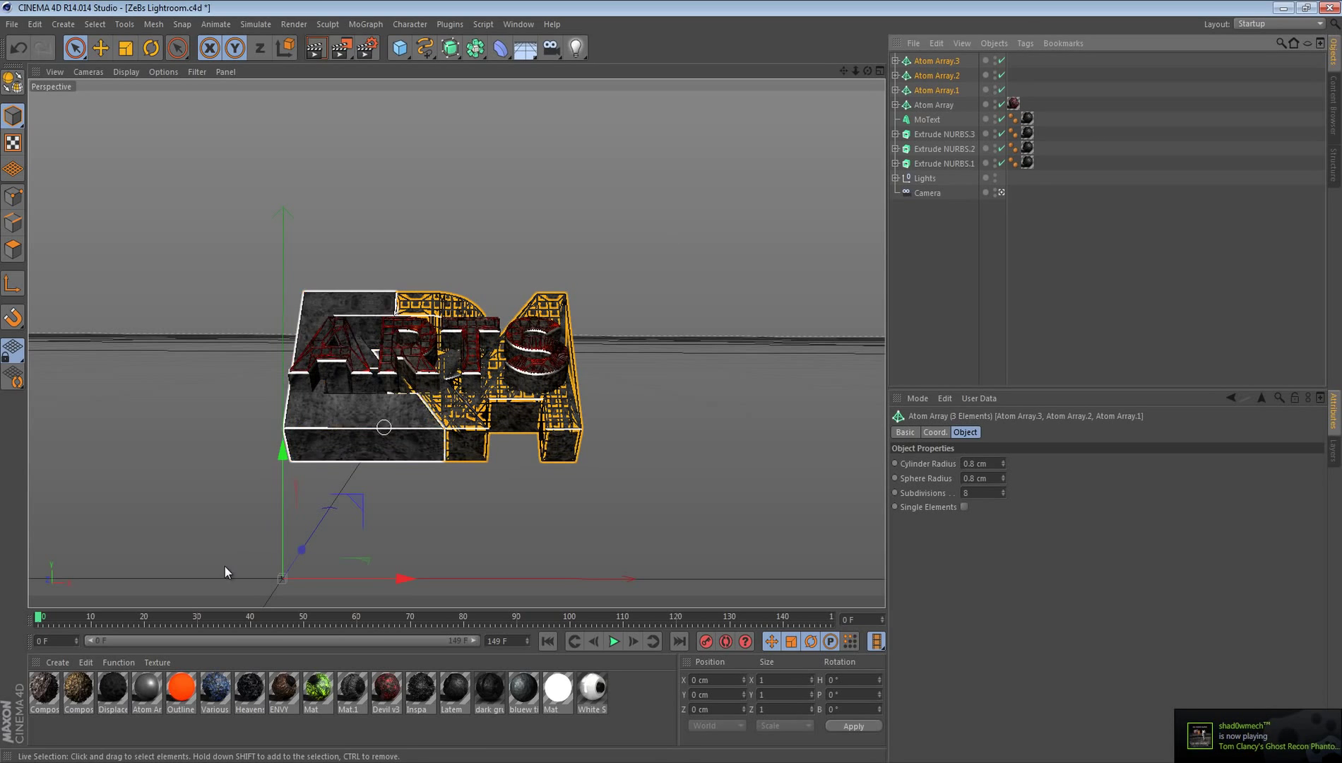
drag(297, 554, 300, 558)
click(599, 501)
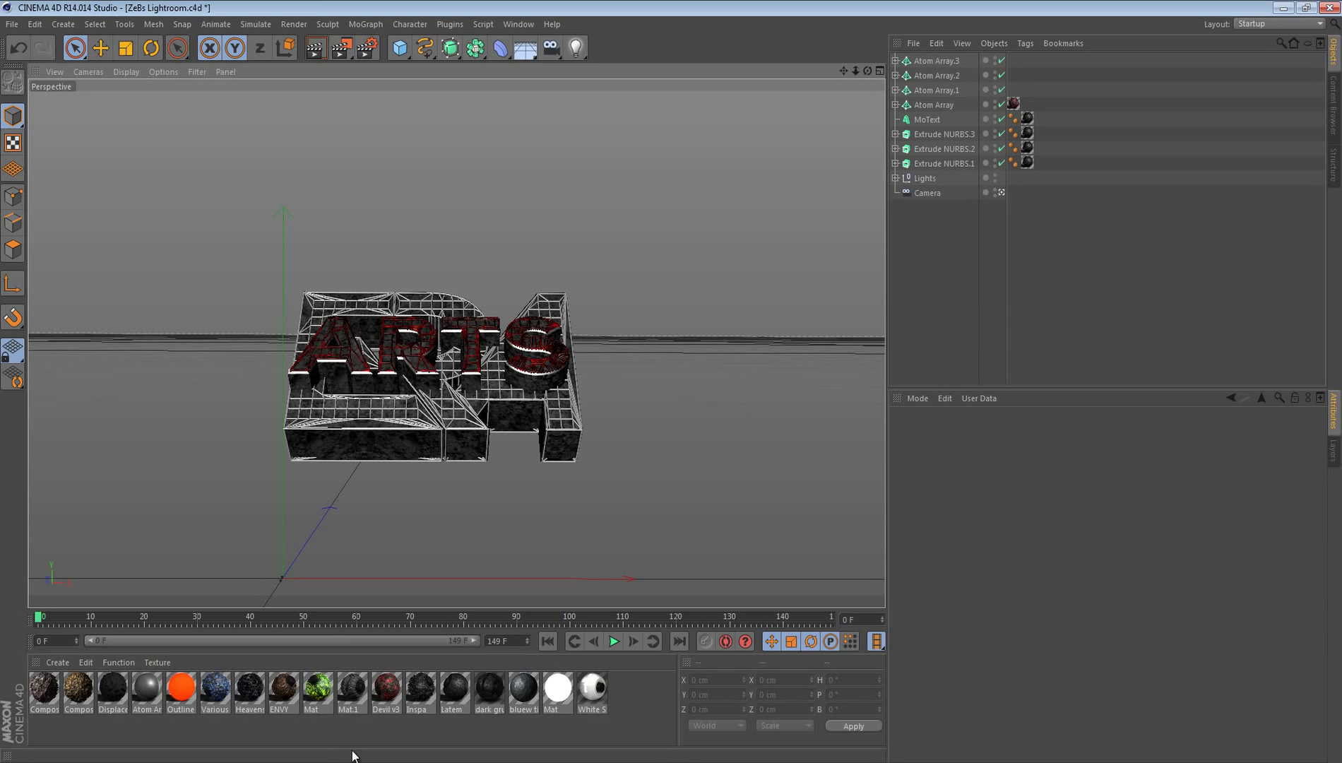
Step: Apply the Latem material to each of the three letter Atom Arrays
click(451, 698)
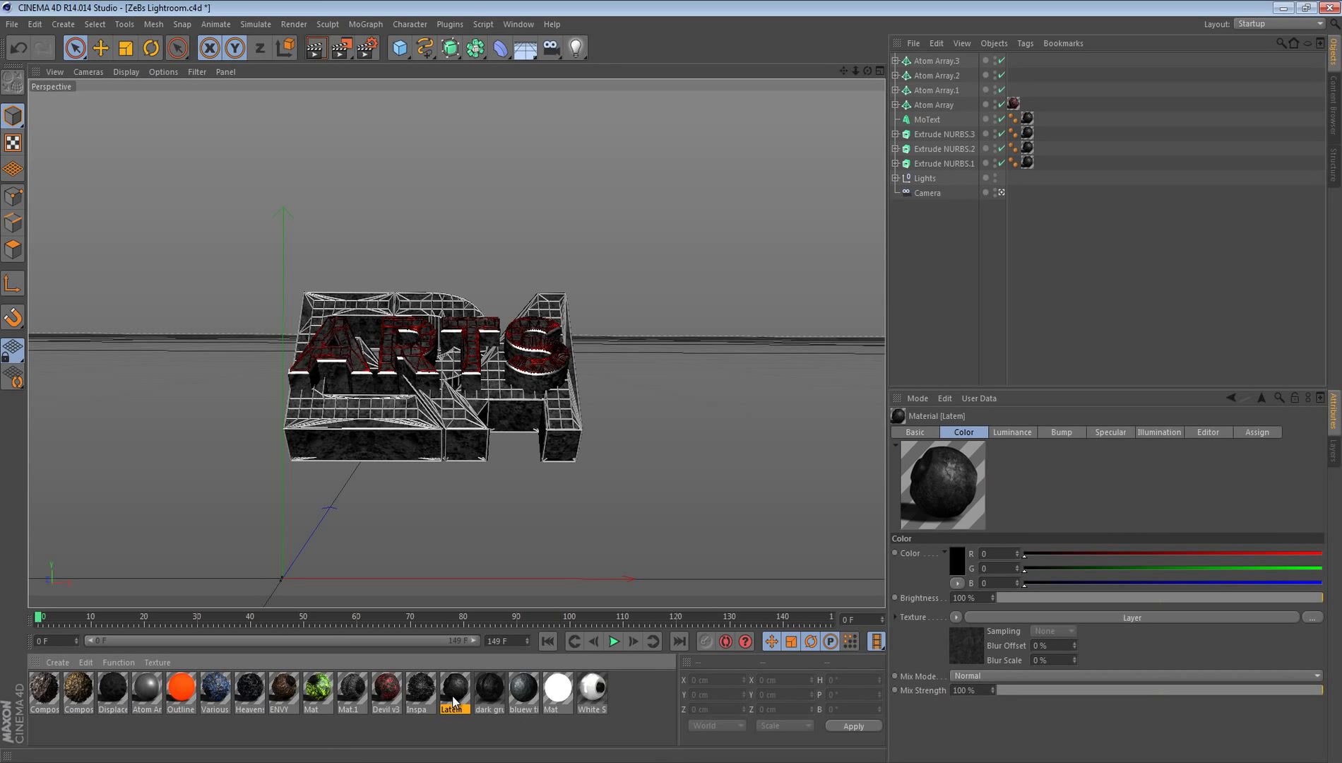
drag(373, 491, 938, 62)
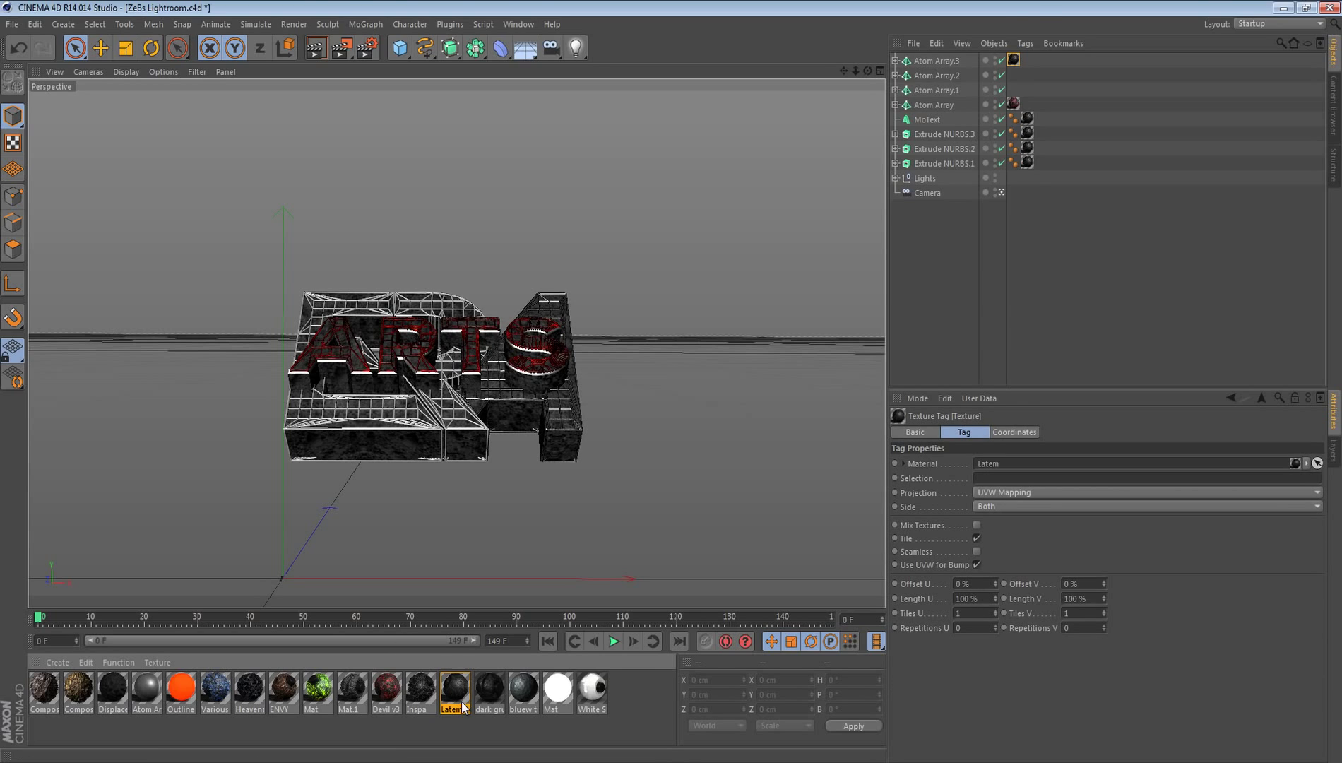
drag(1008, 88, 940, 75)
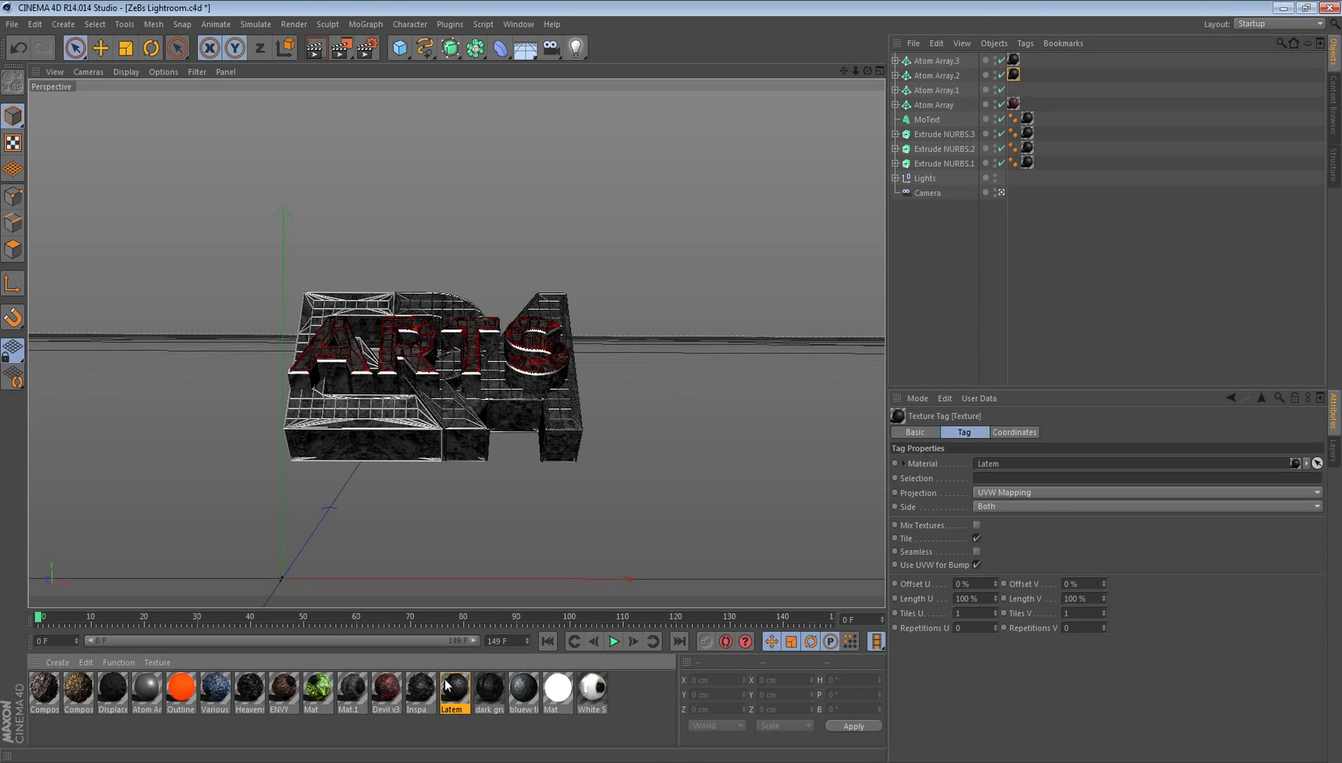
drag(454, 689, 946, 88)
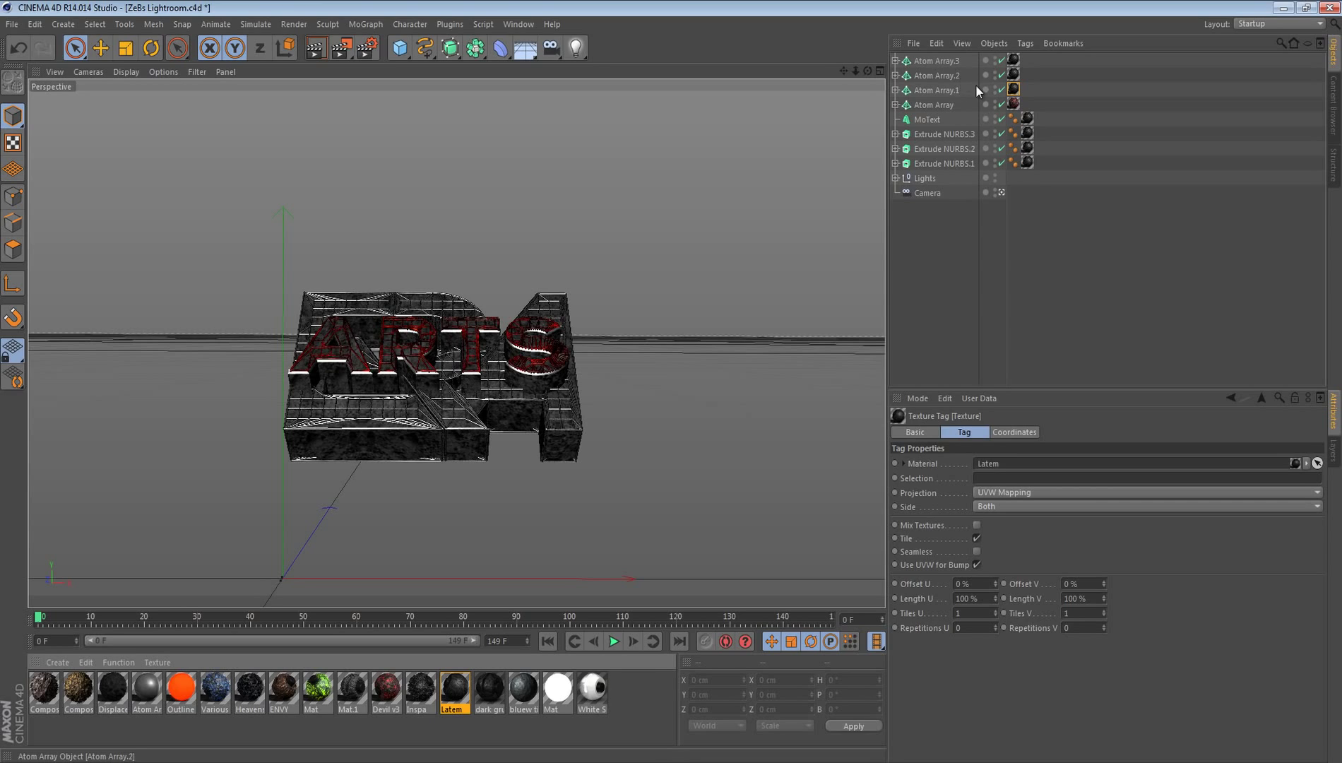
Step: Set the three Latem texture tags on the Atom Arrays to Cubic projection with Seamless enabled
click(1014, 61)
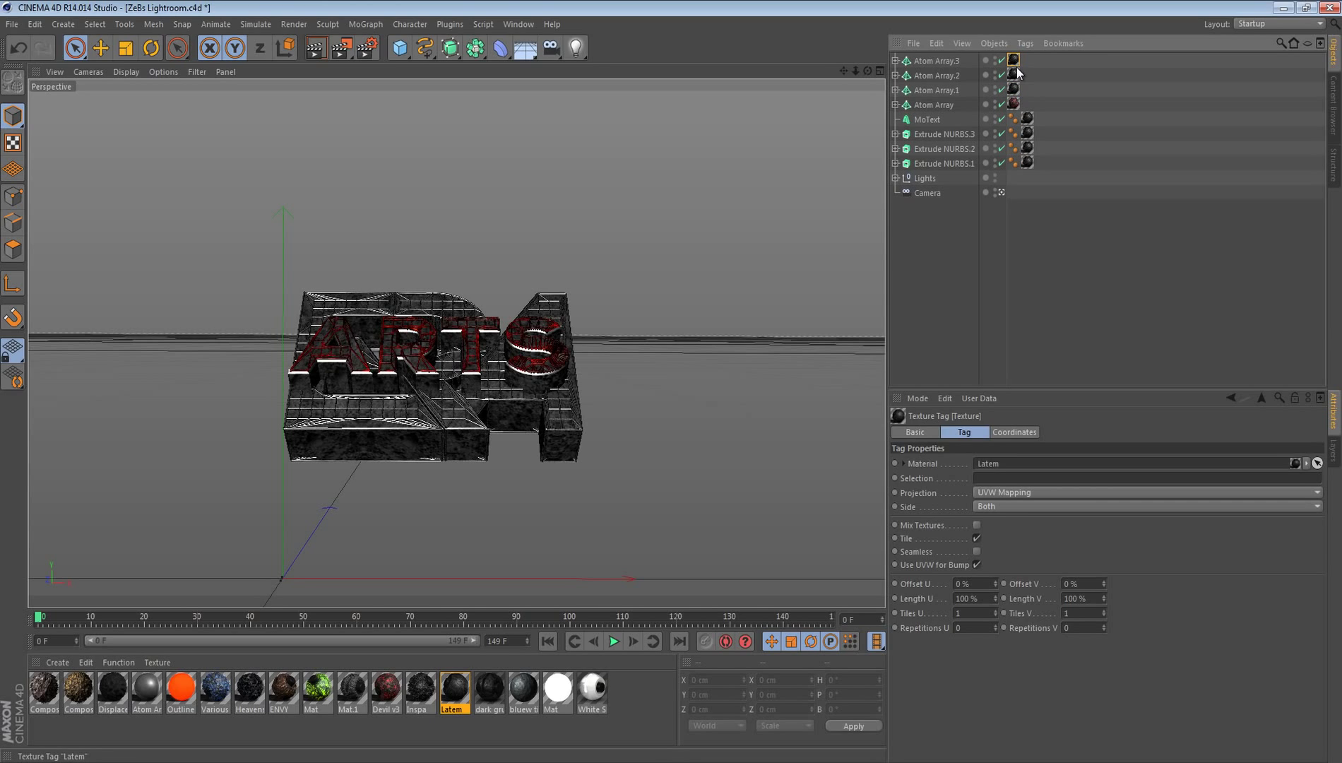
shift+click(1014, 89)
click(1004, 492)
click(984, 552)
click(979, 552)
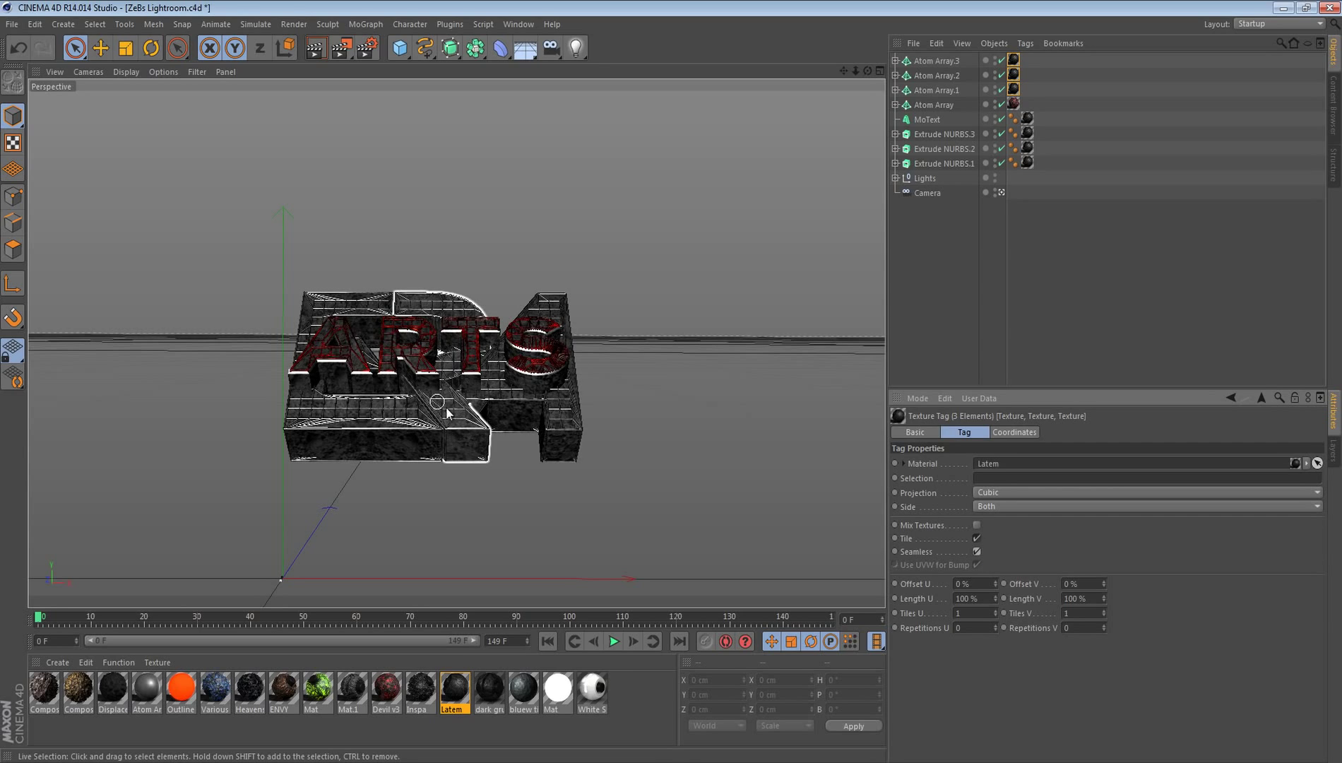
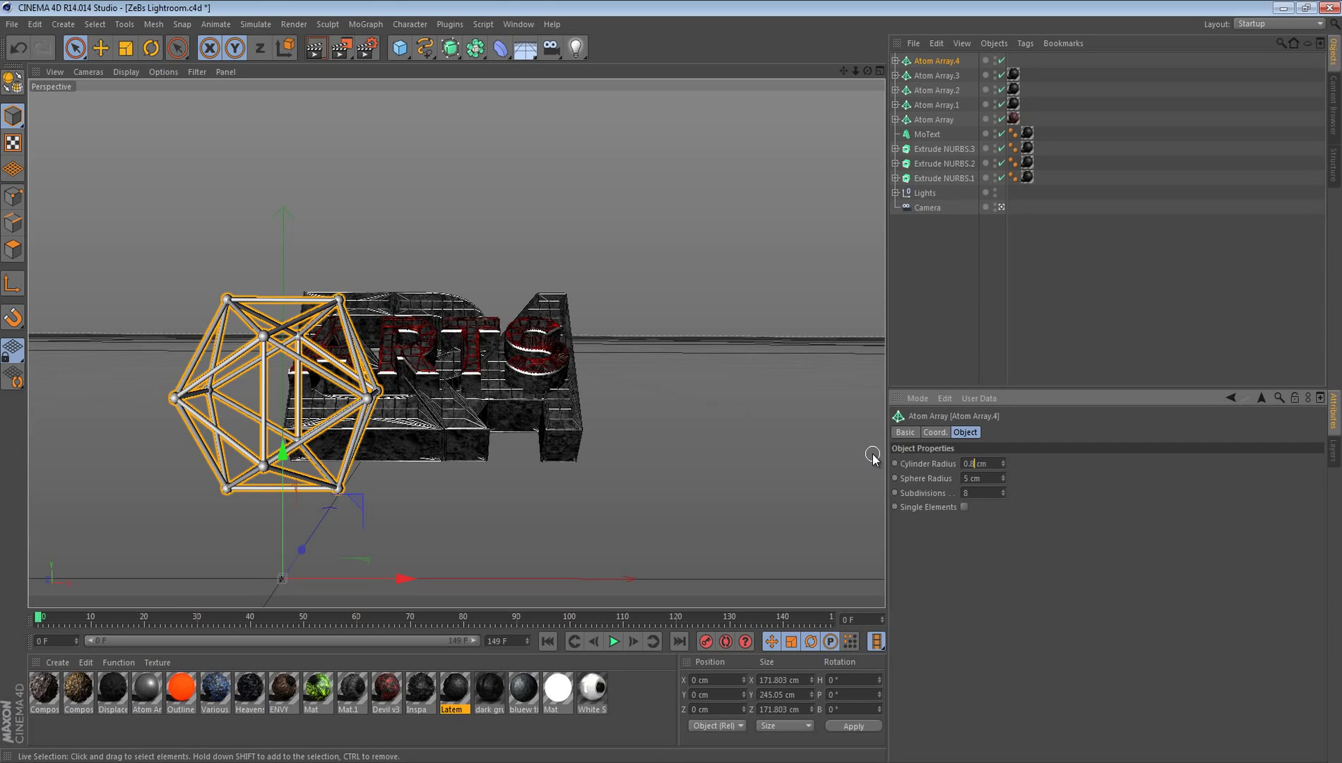
Step: Set the newest Atom Array's cylinder and sphere radii to 0.8 cm and texture it with Latem in Cubic projection with Seamless enabled
key(Tab)
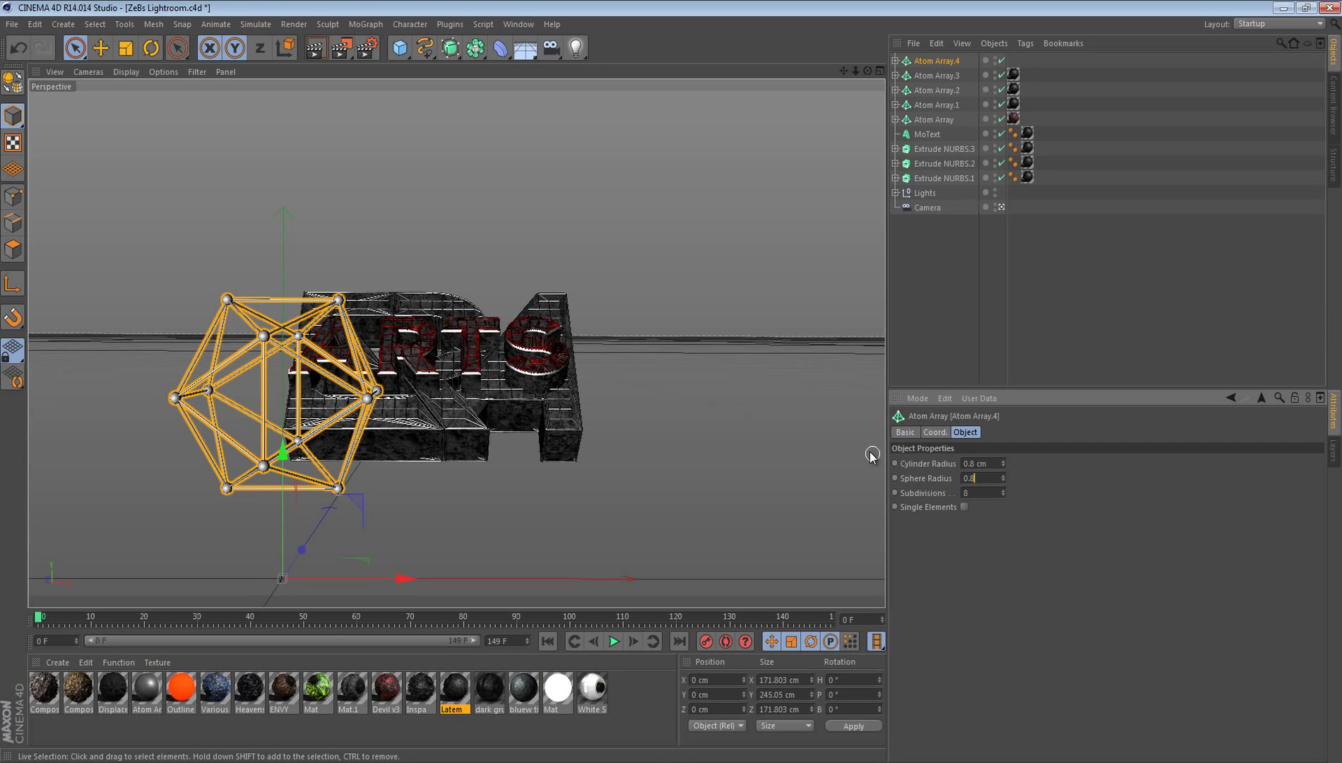
click(872, 454)
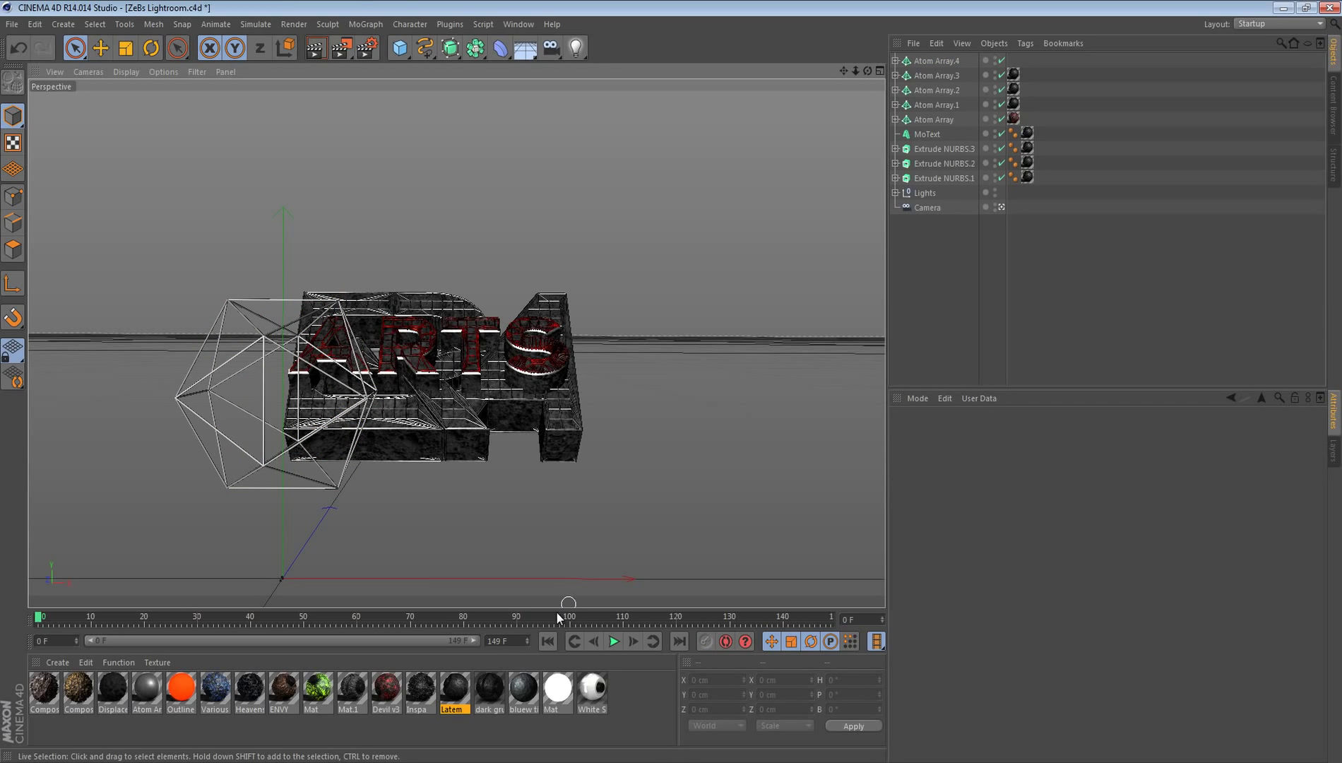
drag(271, 477, 283, 423)
click(1028, 492)
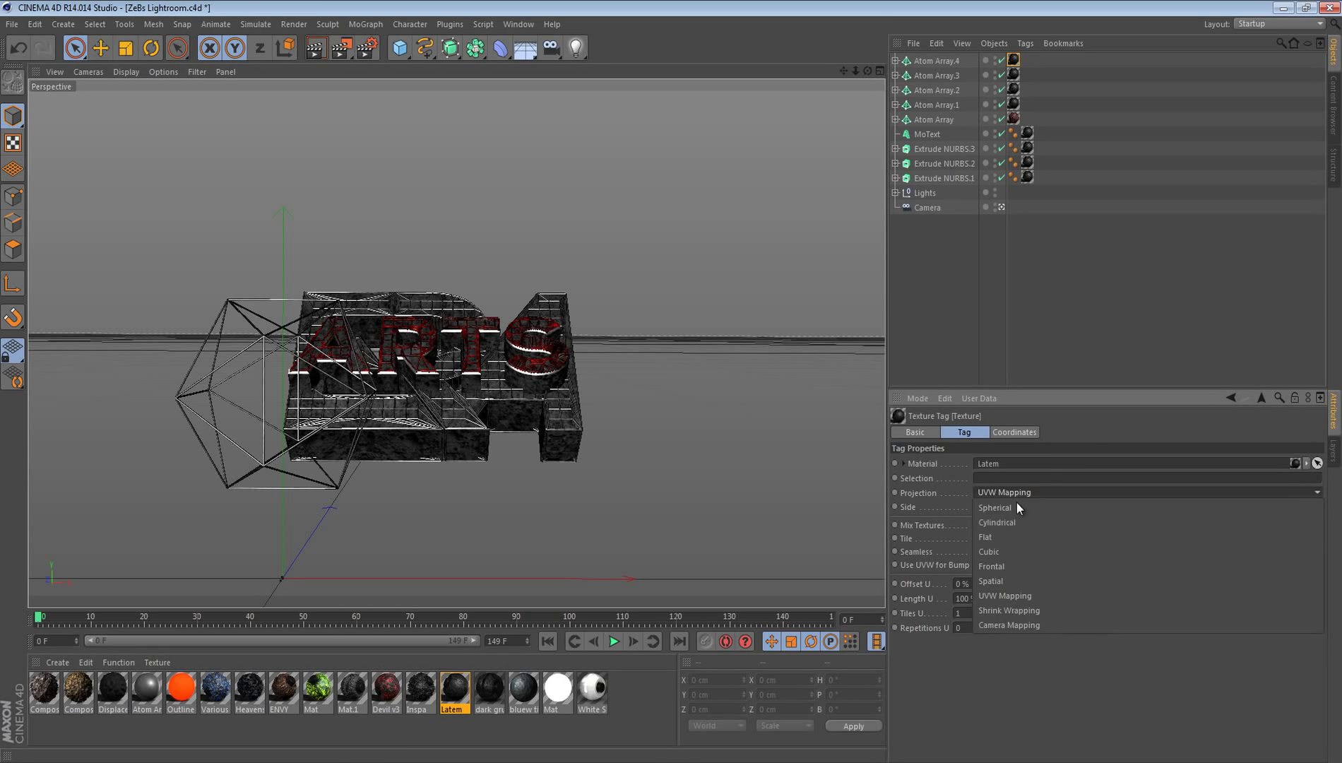
click(993, 551)
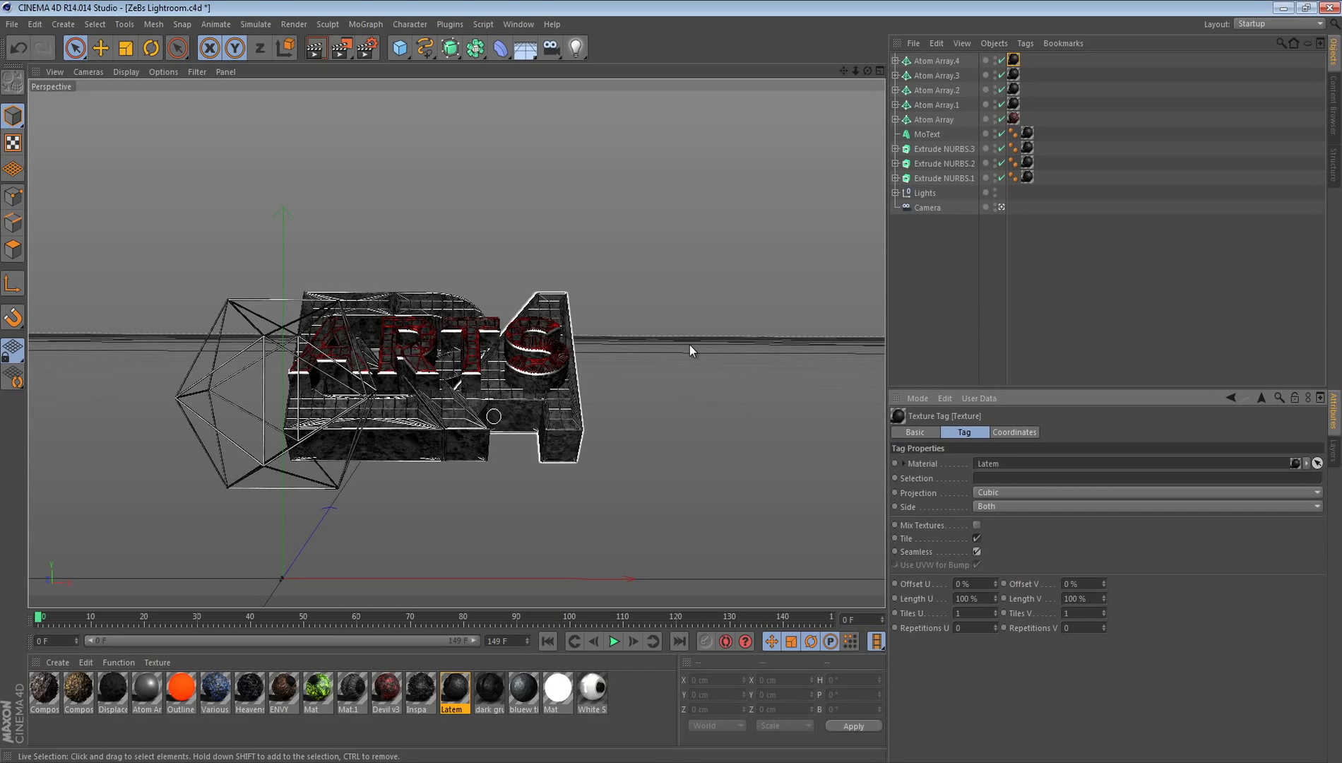
Step: Scale the untextured-letter-free Atom Array down to about 56 × 82 × 56 cm and move it to the text's lower-left front corner
click(937, 61)
click(128, 47)
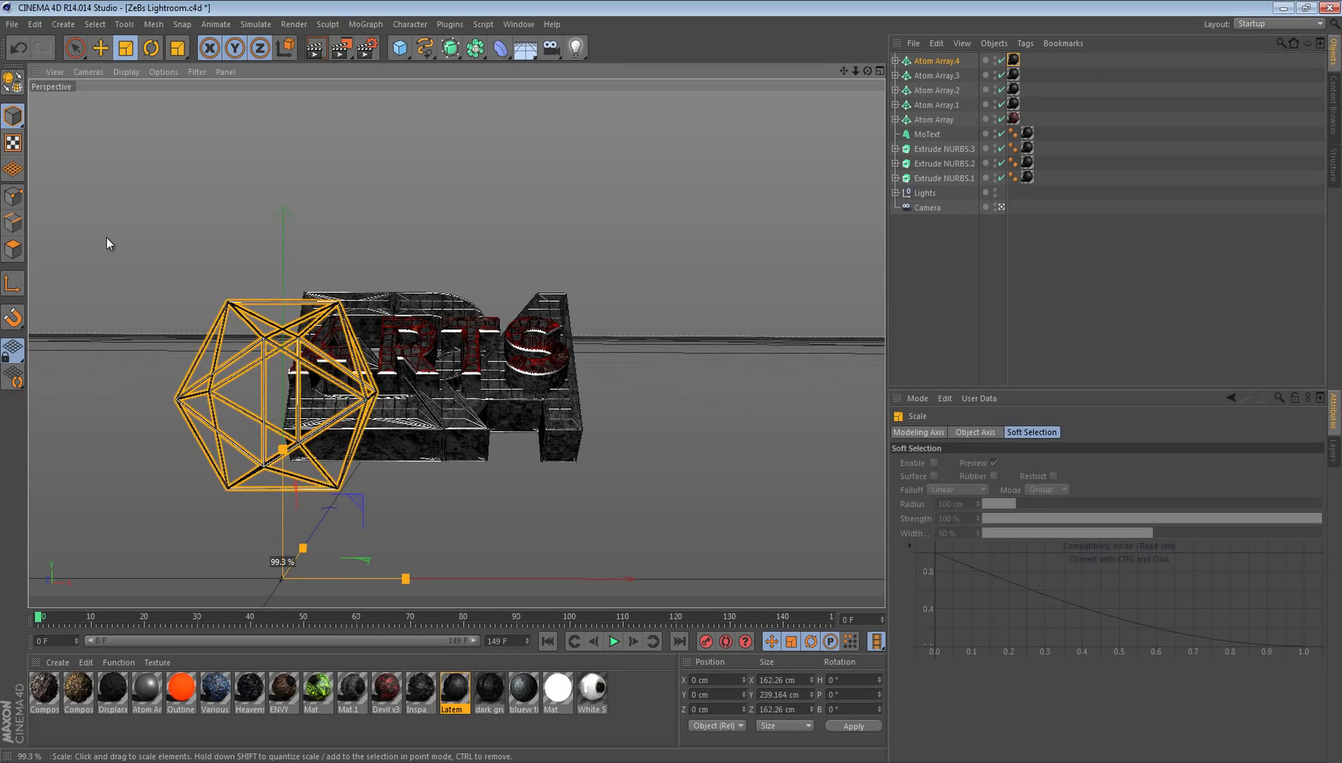
drag(212, 283, 129, 106)
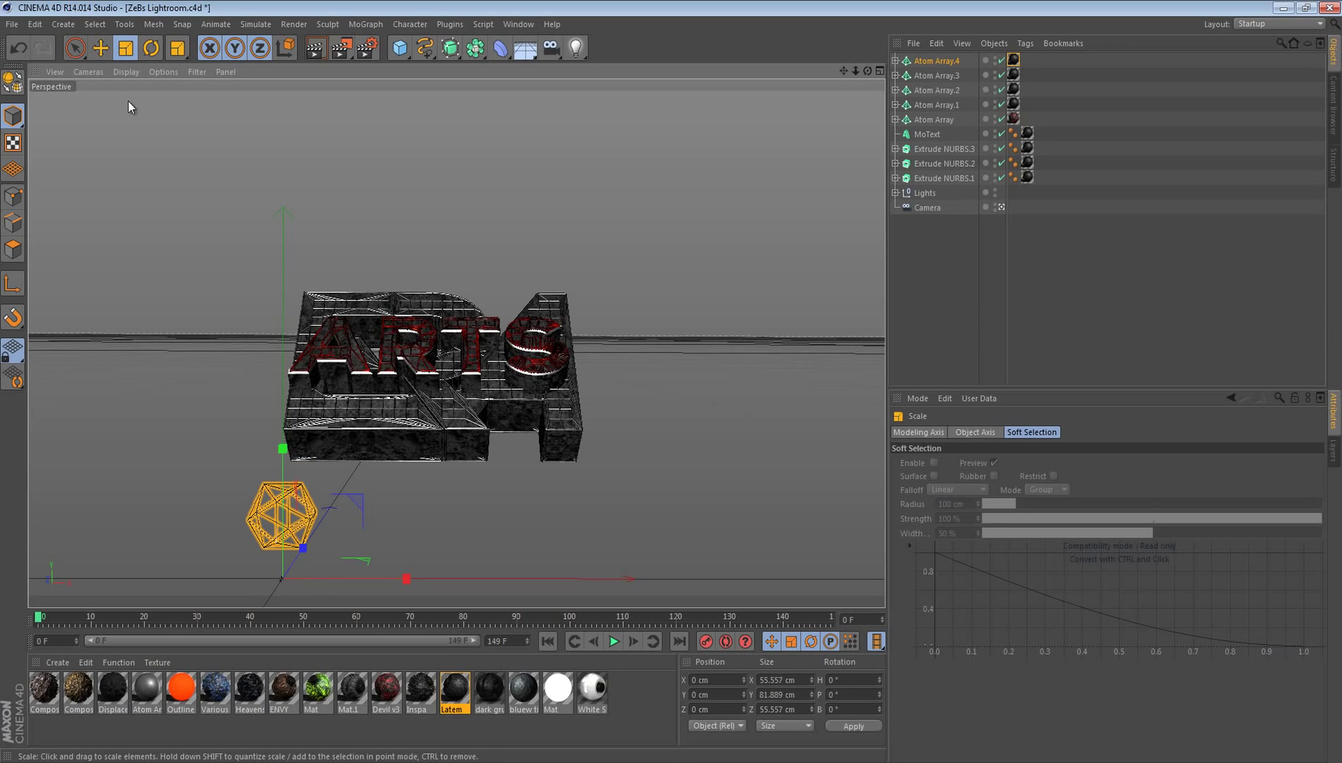
click(75, 47)
mouse_move(302, 548)
mouse_down()
mouse_move(329, 513)
mouse_move(314, 524)
mouse_up()
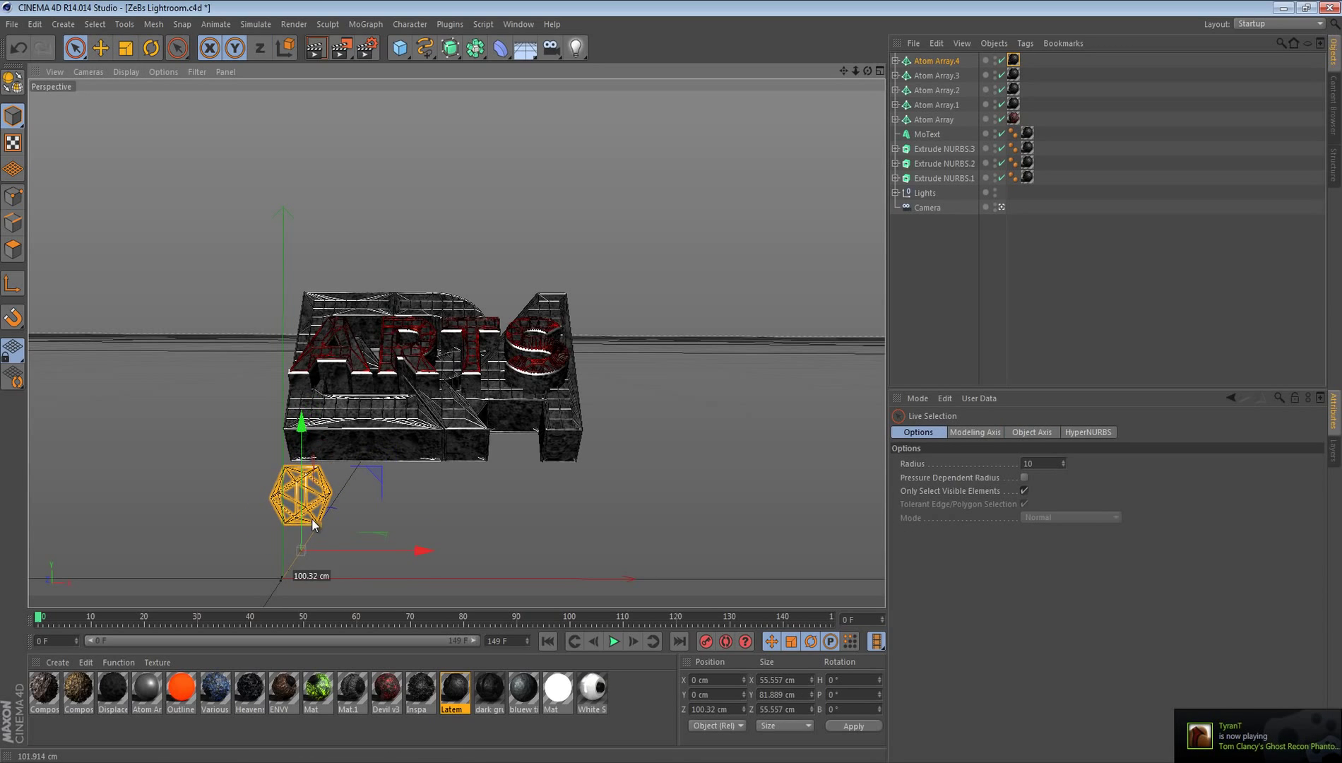
drag(300, 423, 301, 387)
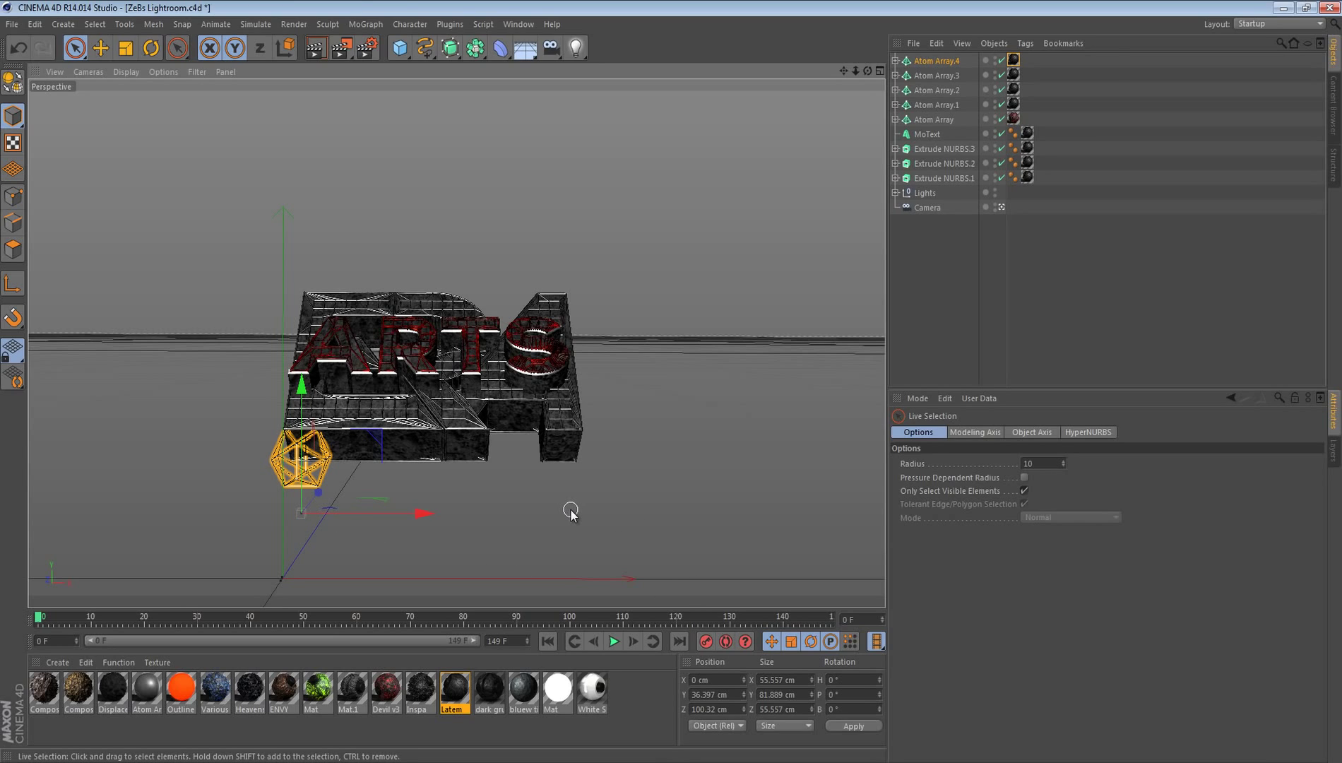
Step: Duplicate the small Atom Array, bank the copy about 28°, and place it right beside the original along the text's lower edge
key(ctrl+c)
key(ctrl+v)
drag(411, 513, 473, 530)
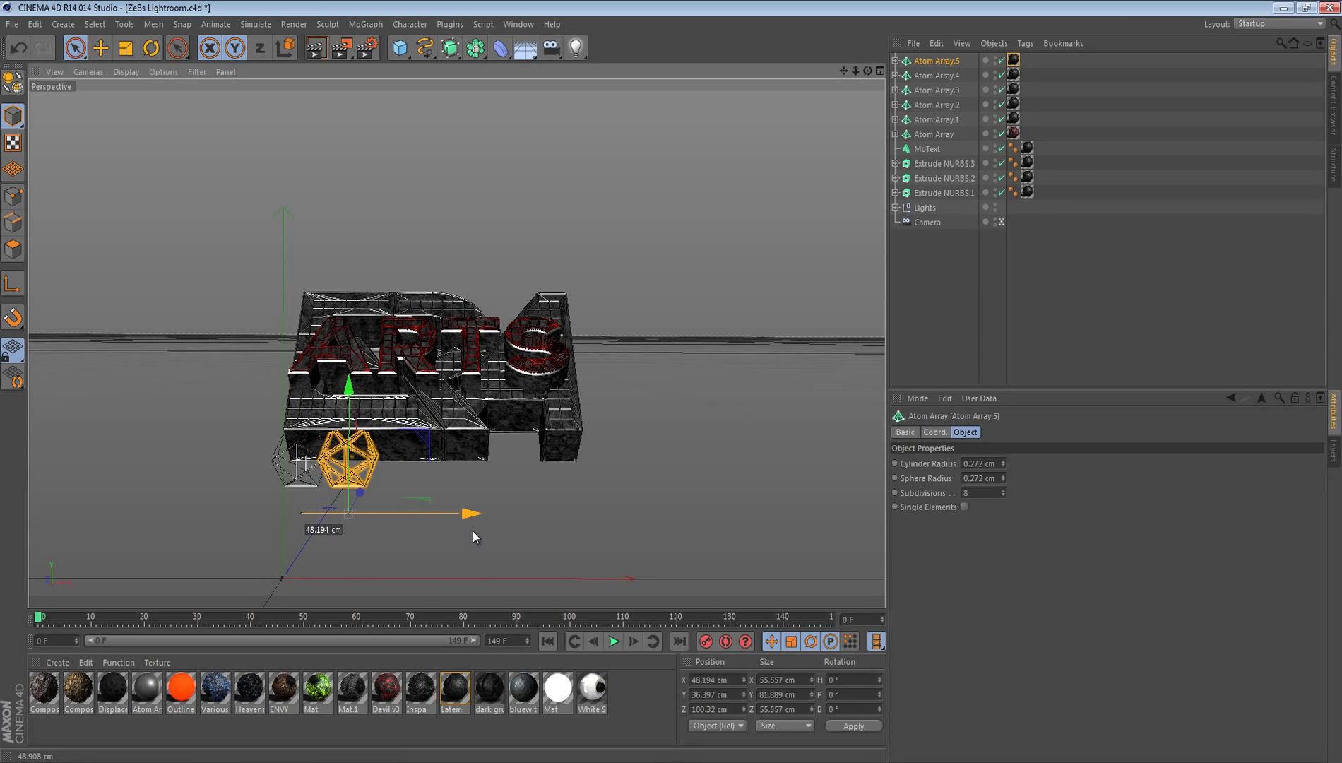
click(150, 47)
drag(226, 107, 494, 339)
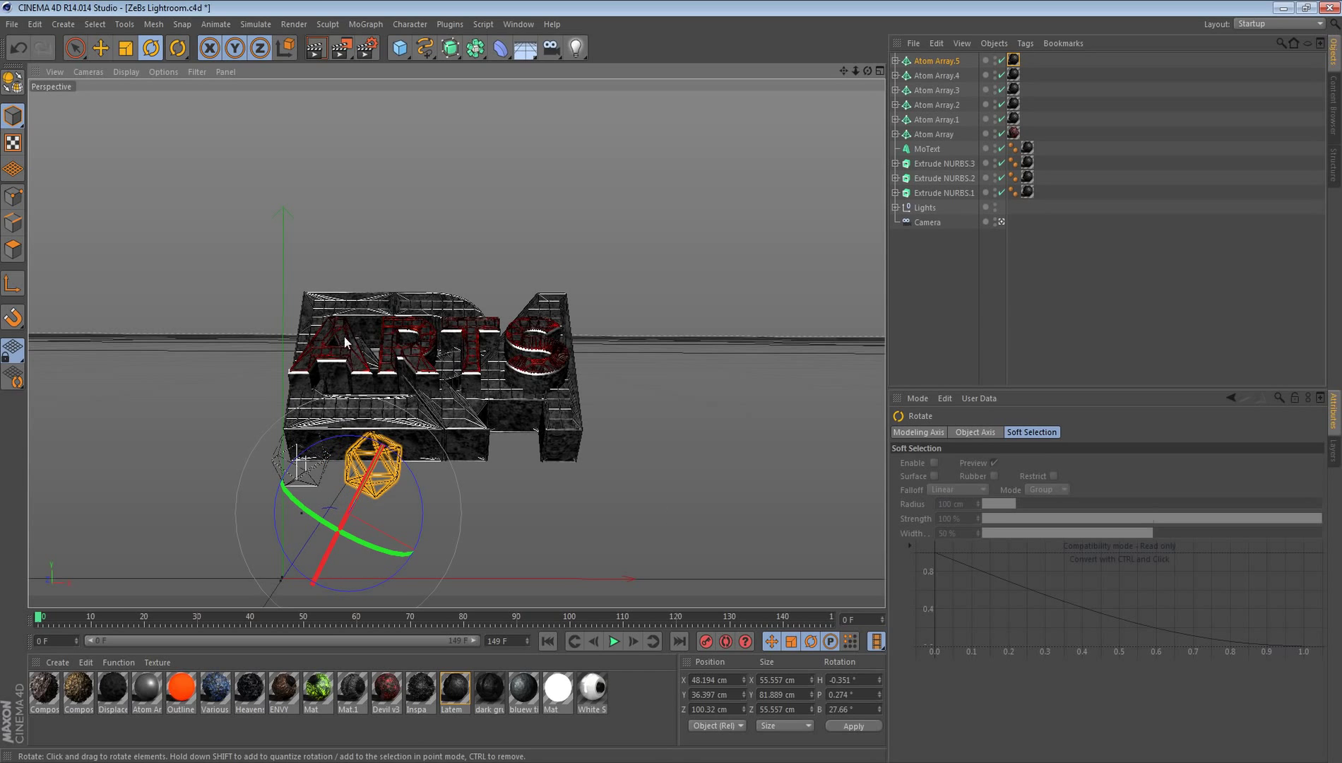
click(75, 48)
drag(456, 569, 435, 557)
drag(386, 379, 374, 400)
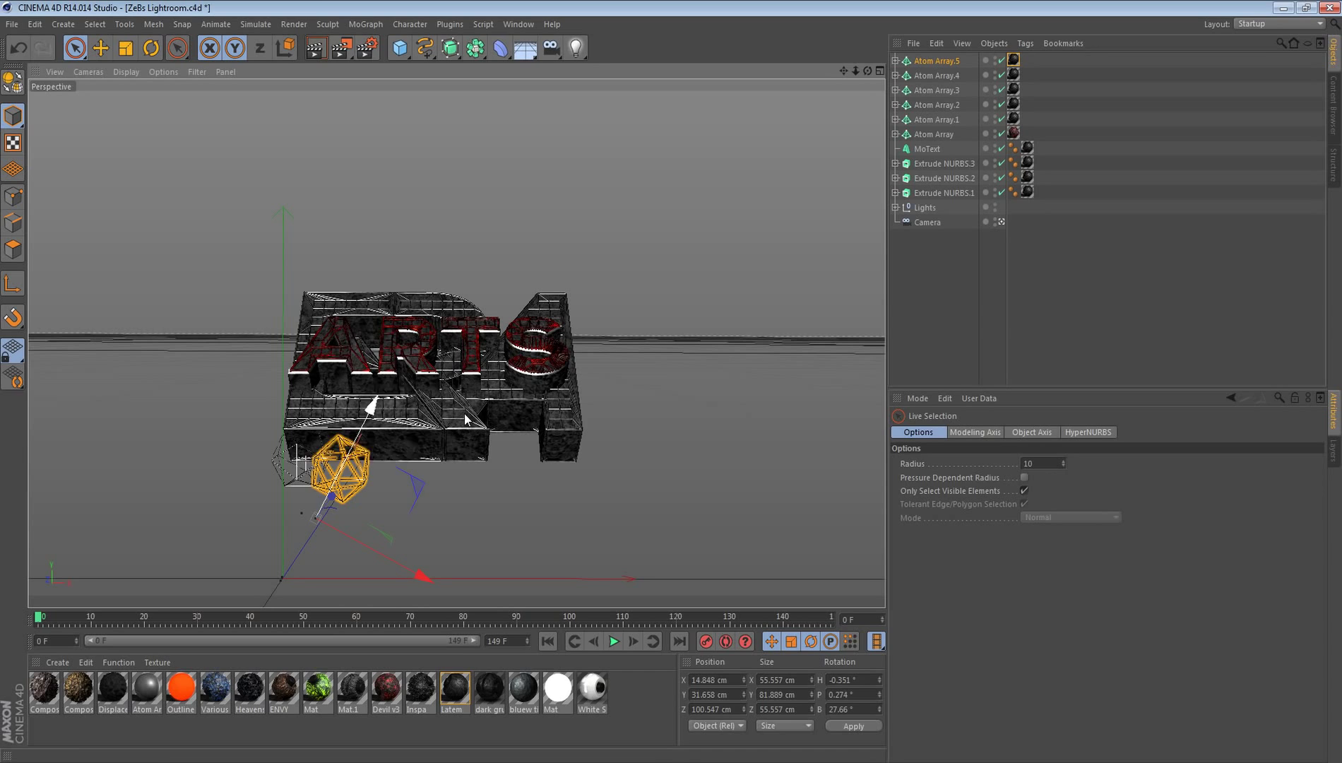
Step: Duplicate both small Atom Arrays, bank the copied pair to about 323°, and place it further right beneath the letters
click(926, 66)
ctrl+click(929, 75)
key(ctrl+c)
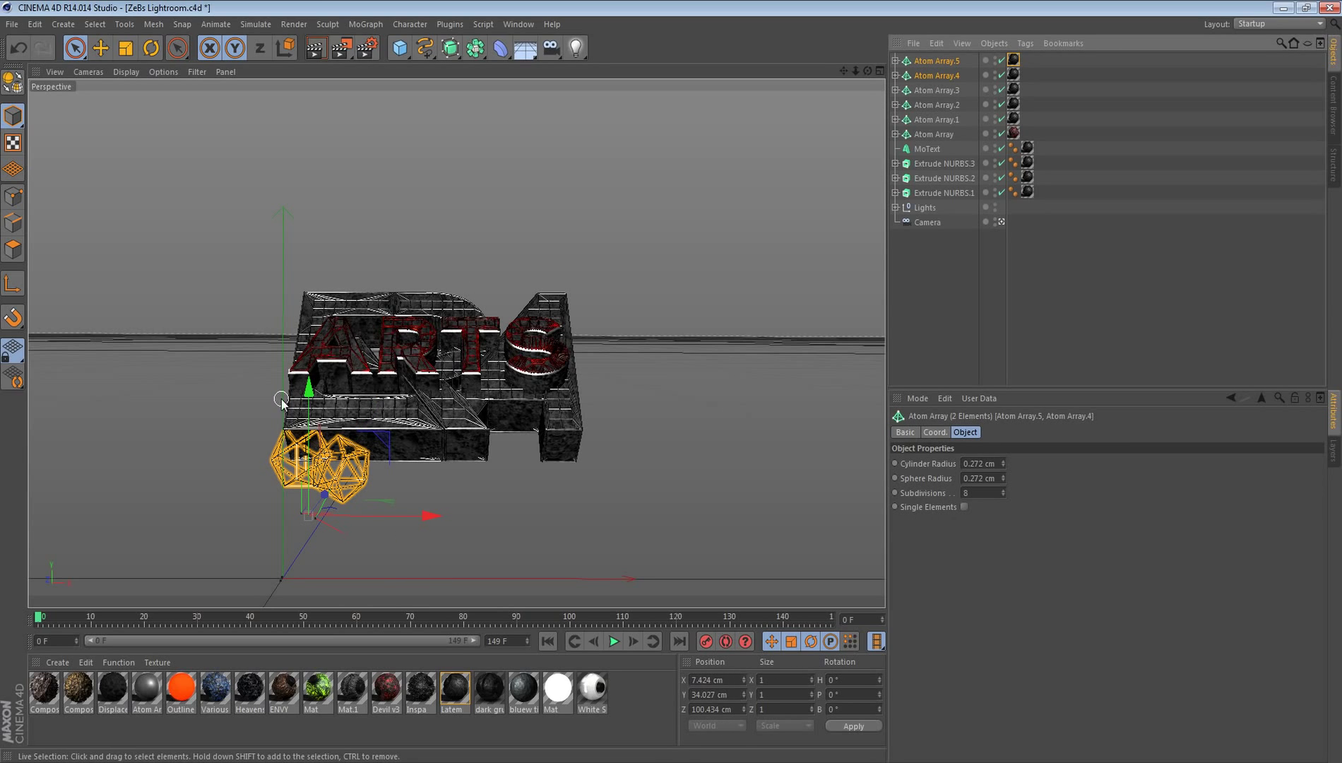
key(ctrl+v)
drag(422, 519, 511, 518)
click(151, 47)
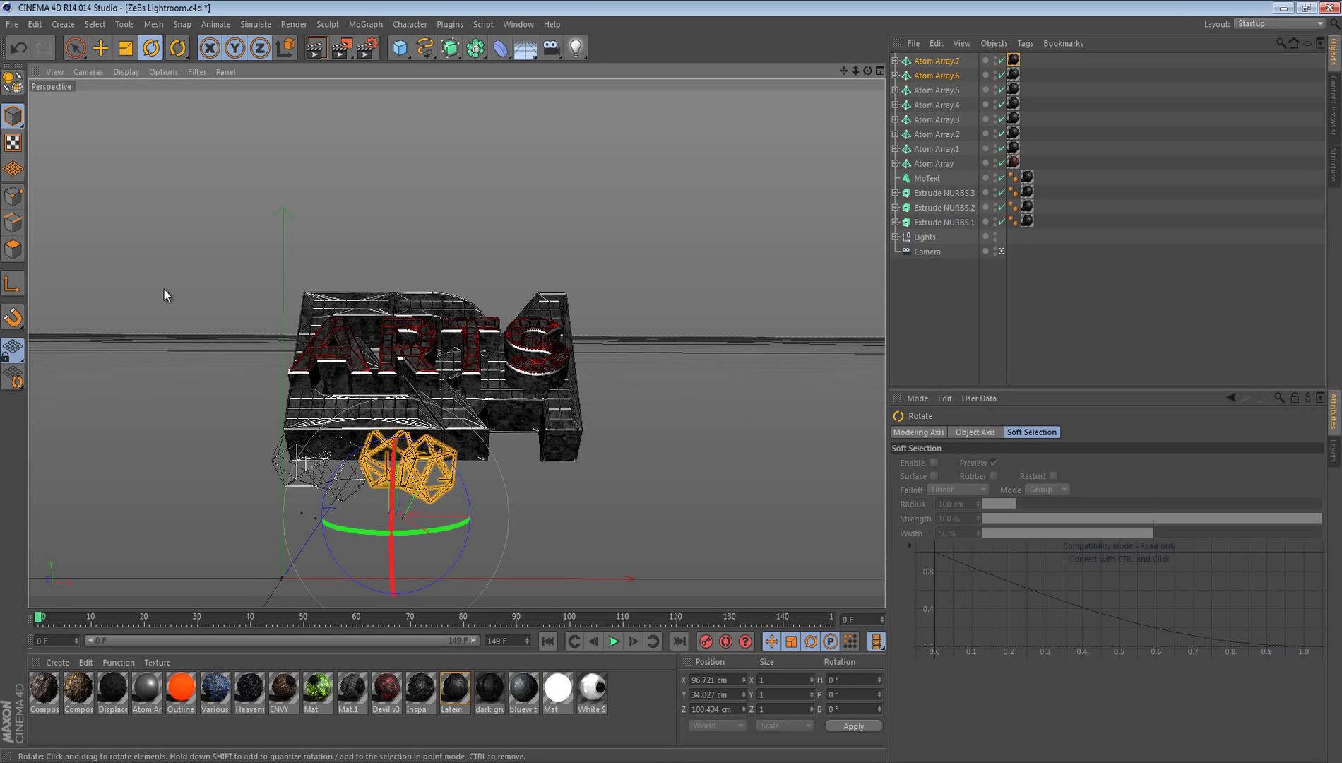
drag(164, 289, 34, 361)
click(74, 48)
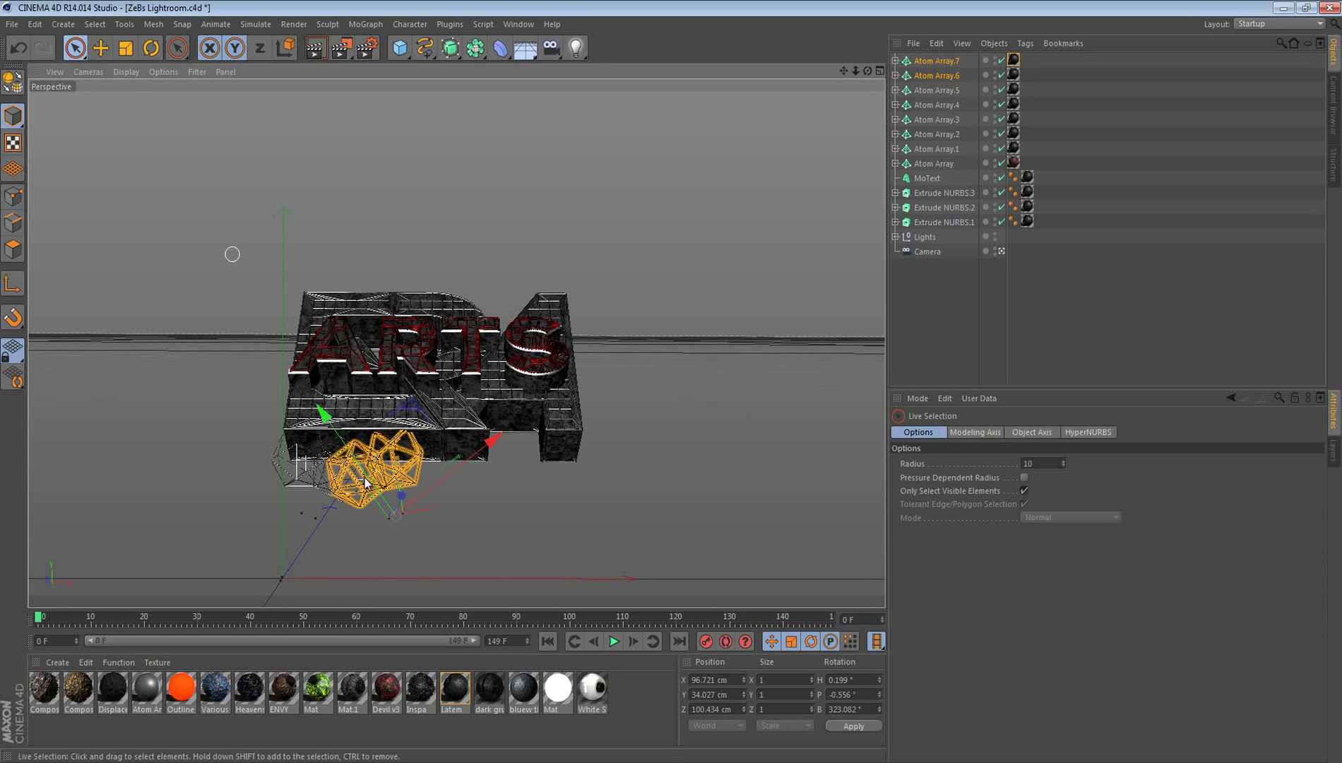
drag(478, 443, 351, 409)
click(647, 409)
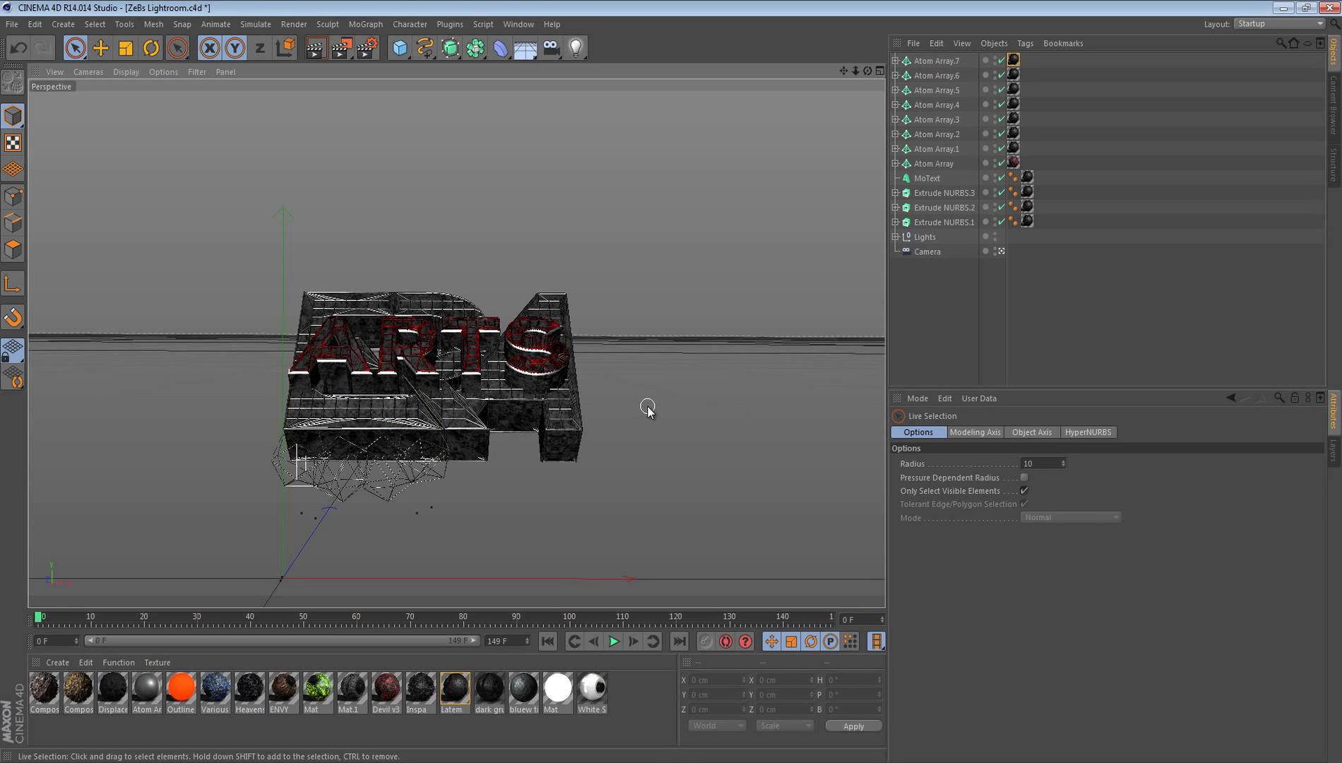
Step: Duplicate the four small Atom Arrays, shift the copies right to about X 203 cm, and nestle them under the text's lower-right end
drag(931, 62, 937, 115)
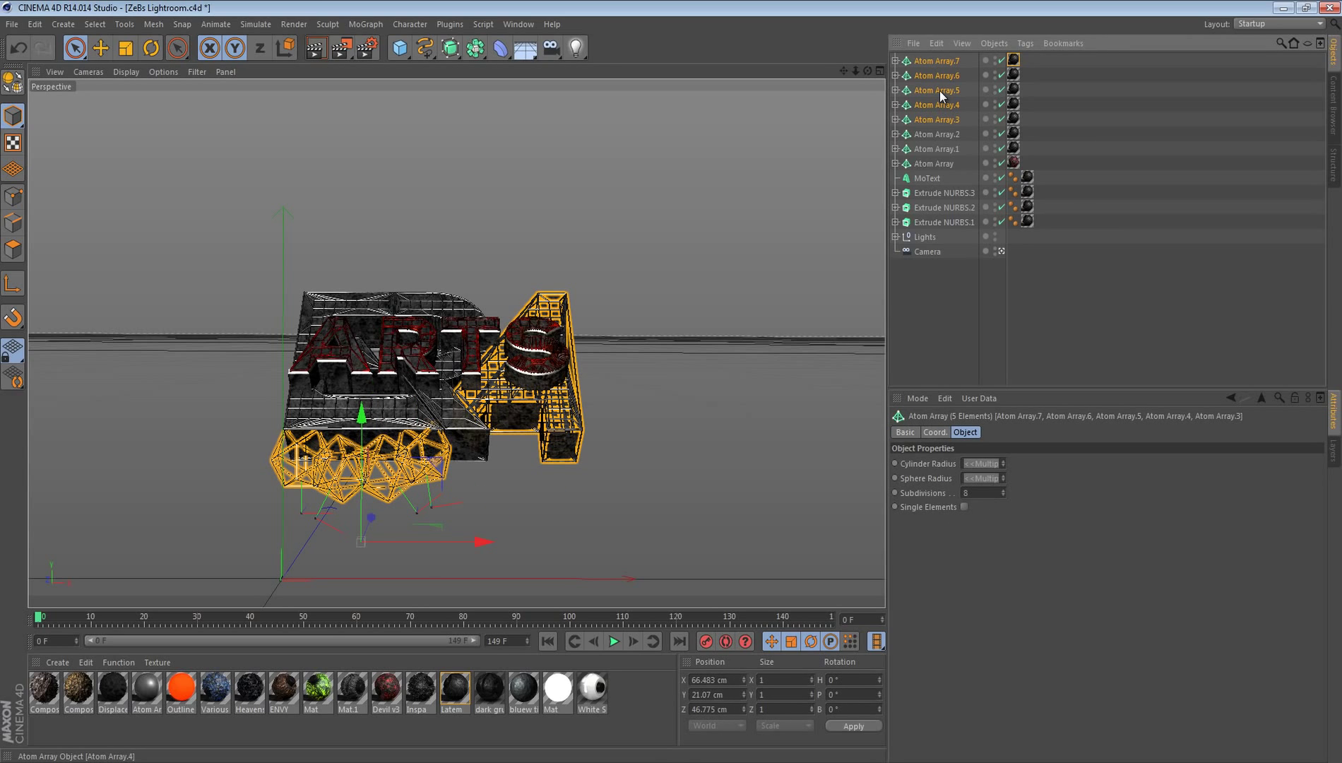
click(939, 104)
key(ctrl+v)
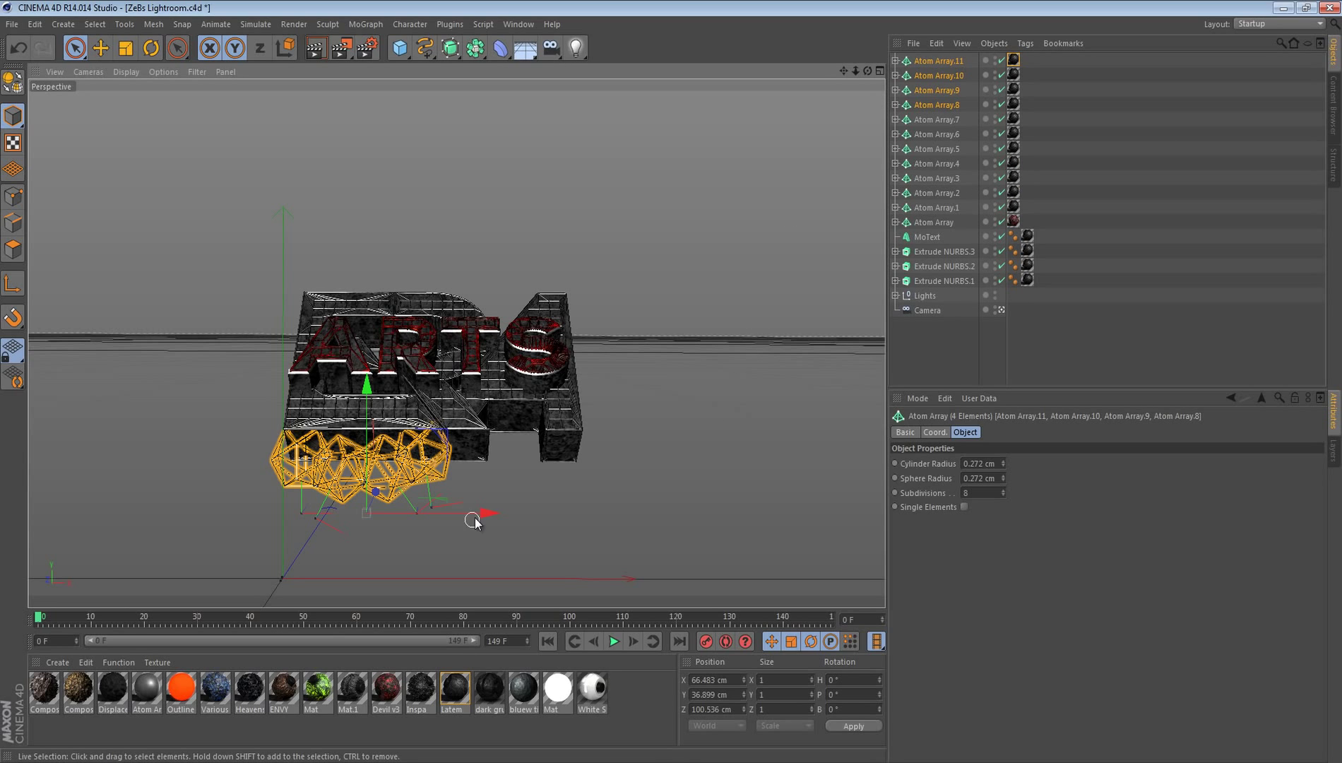
drag(473, 522, 609, 513)
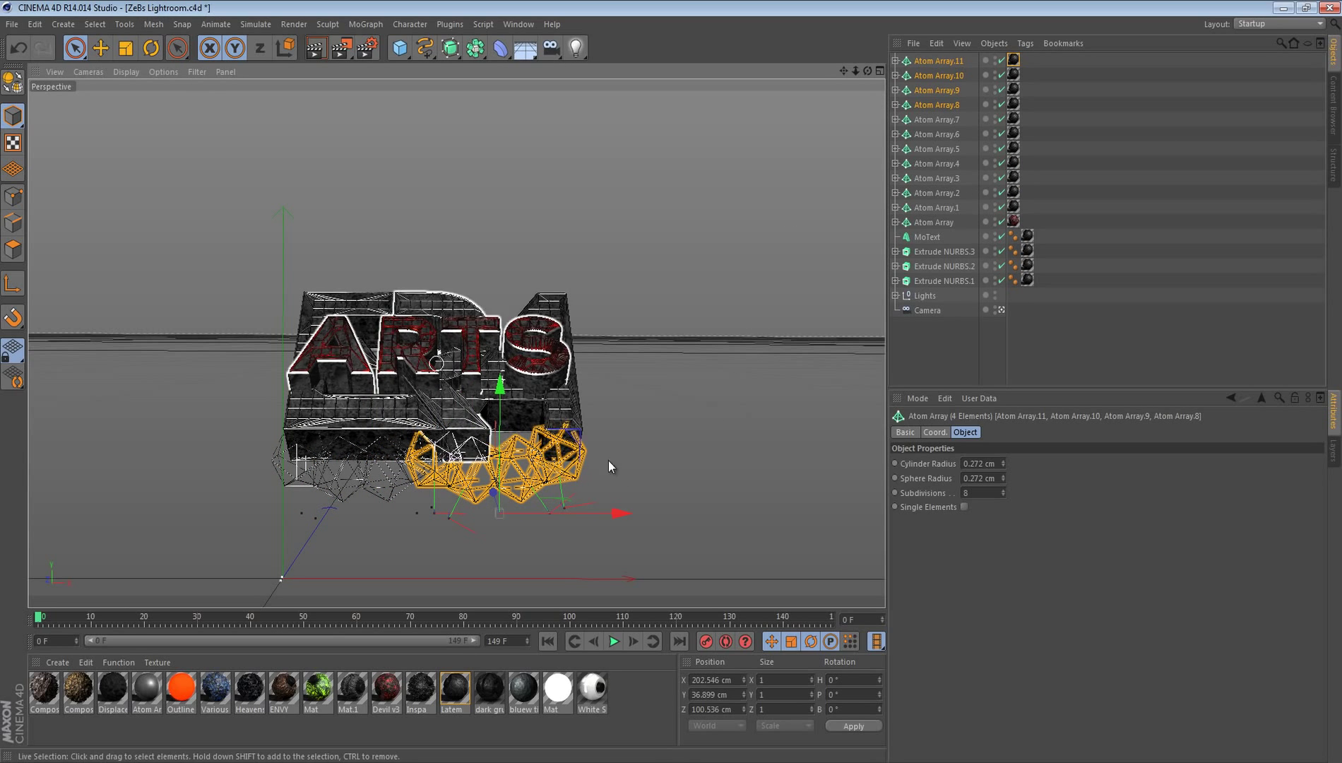
drag(500, 398, 500, 375)
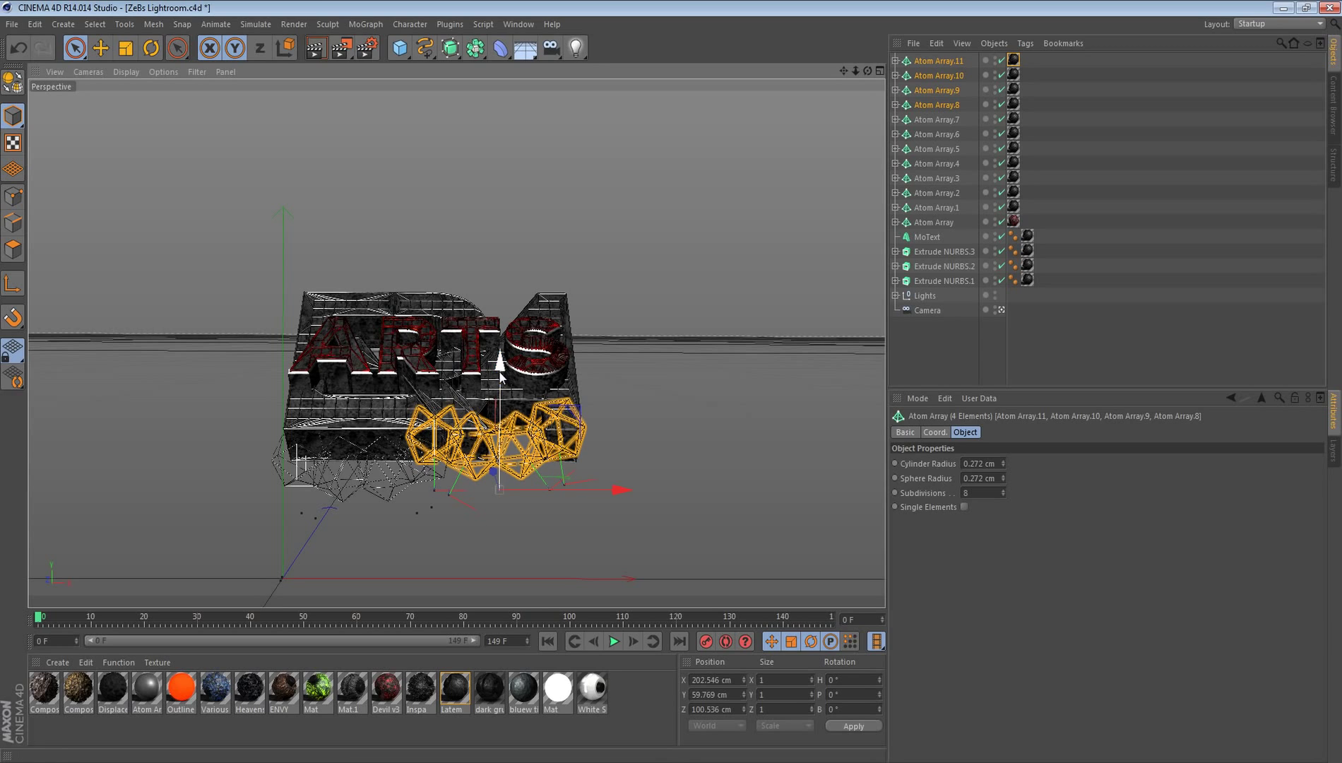
drag(494, 471, 471, 483)
drag(498, 360, 498, 380)
click(758, 394)
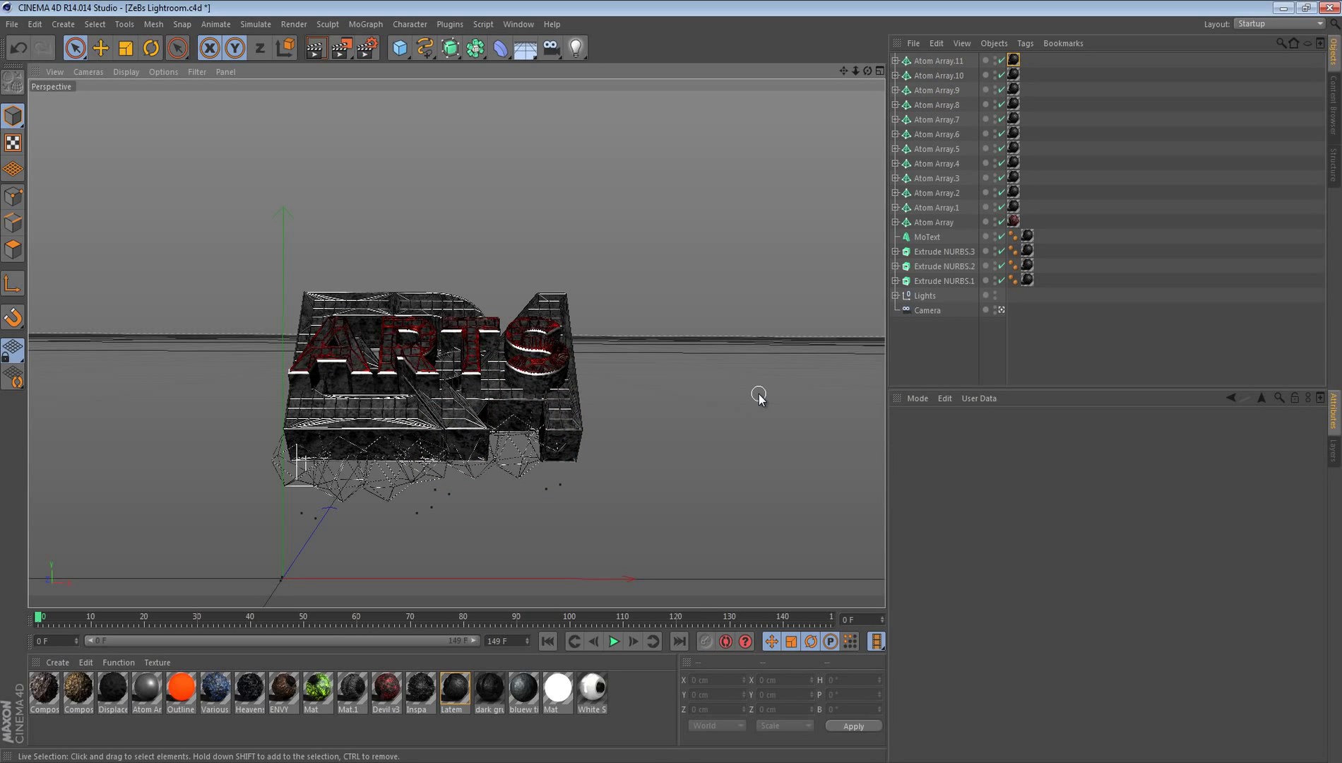
Step: Duplicate all eight small Atom Arrays upward, placing the copied row above the letters at about Y 212 cm
click(931, 61)
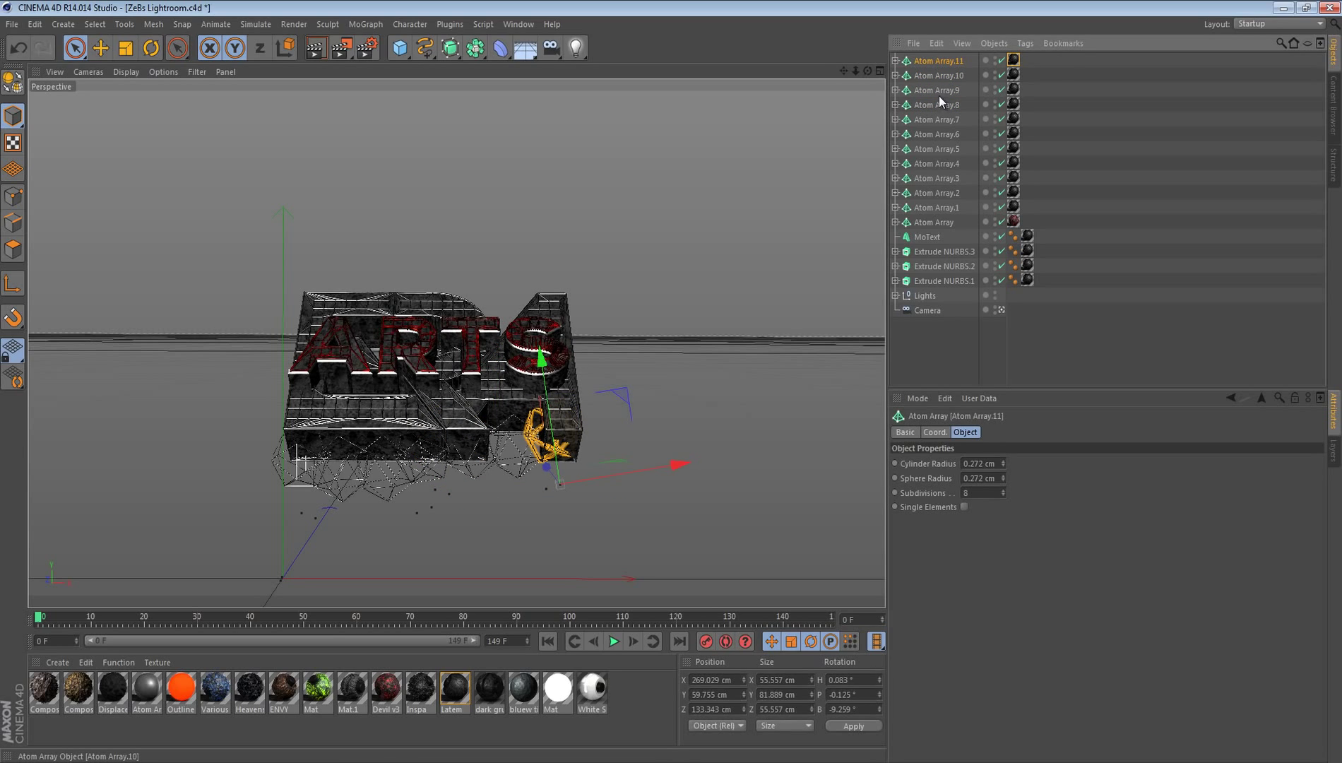
shift+click(942, 104)
shift+click(945, 132)
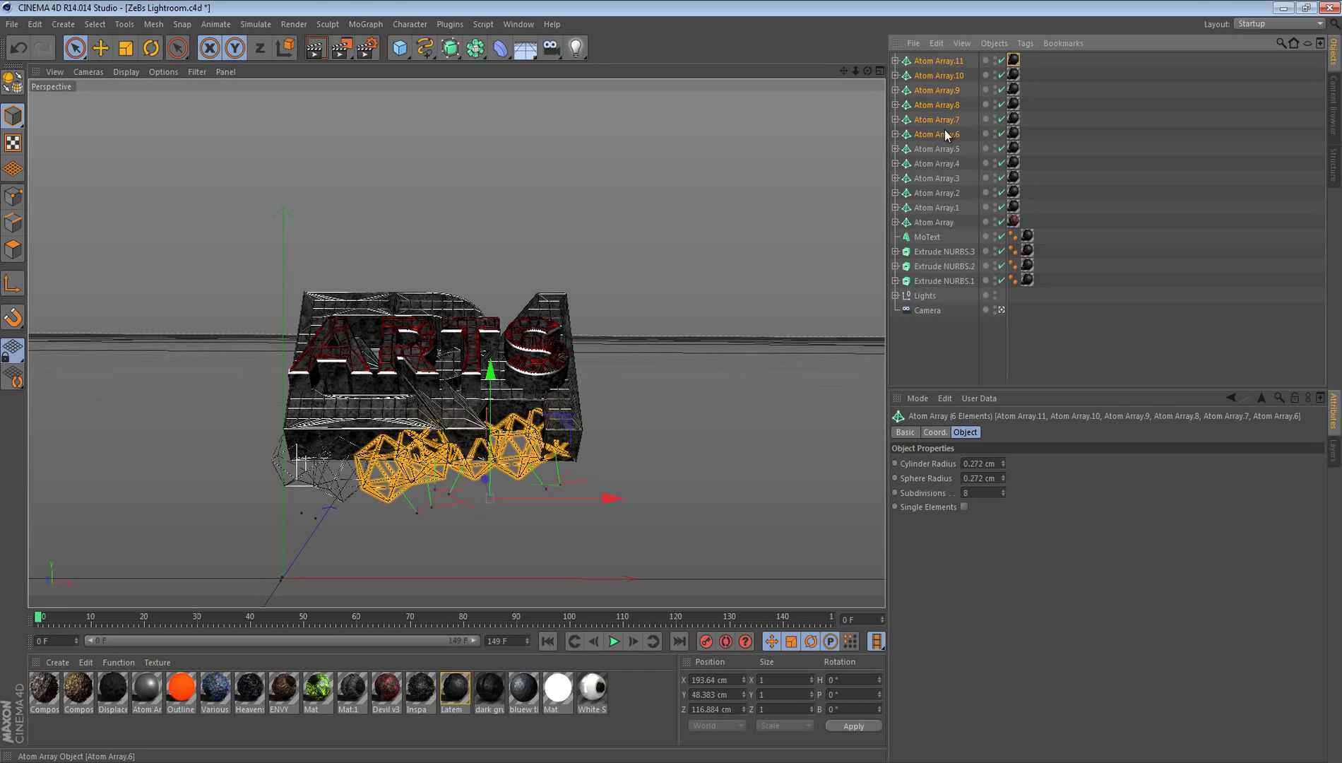
shift+click(934, 178)
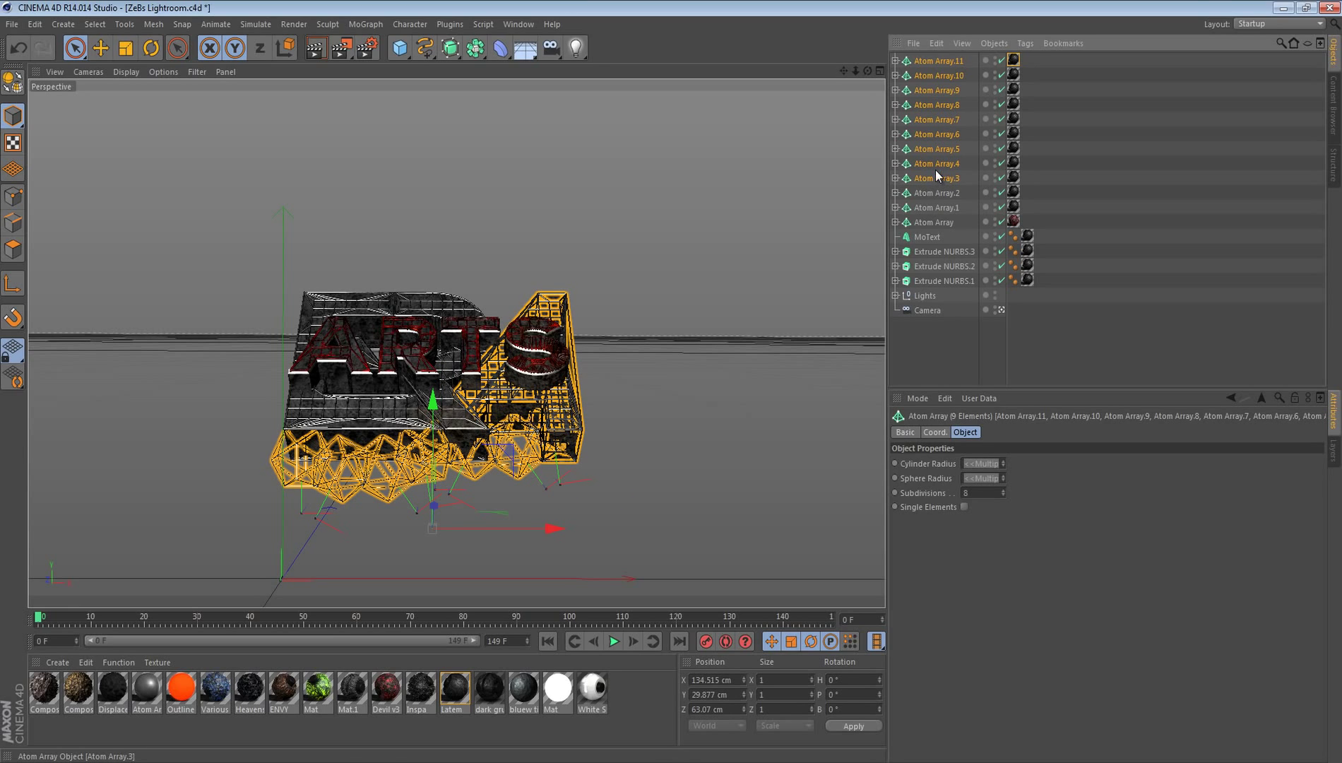
shift+click(931, 167)
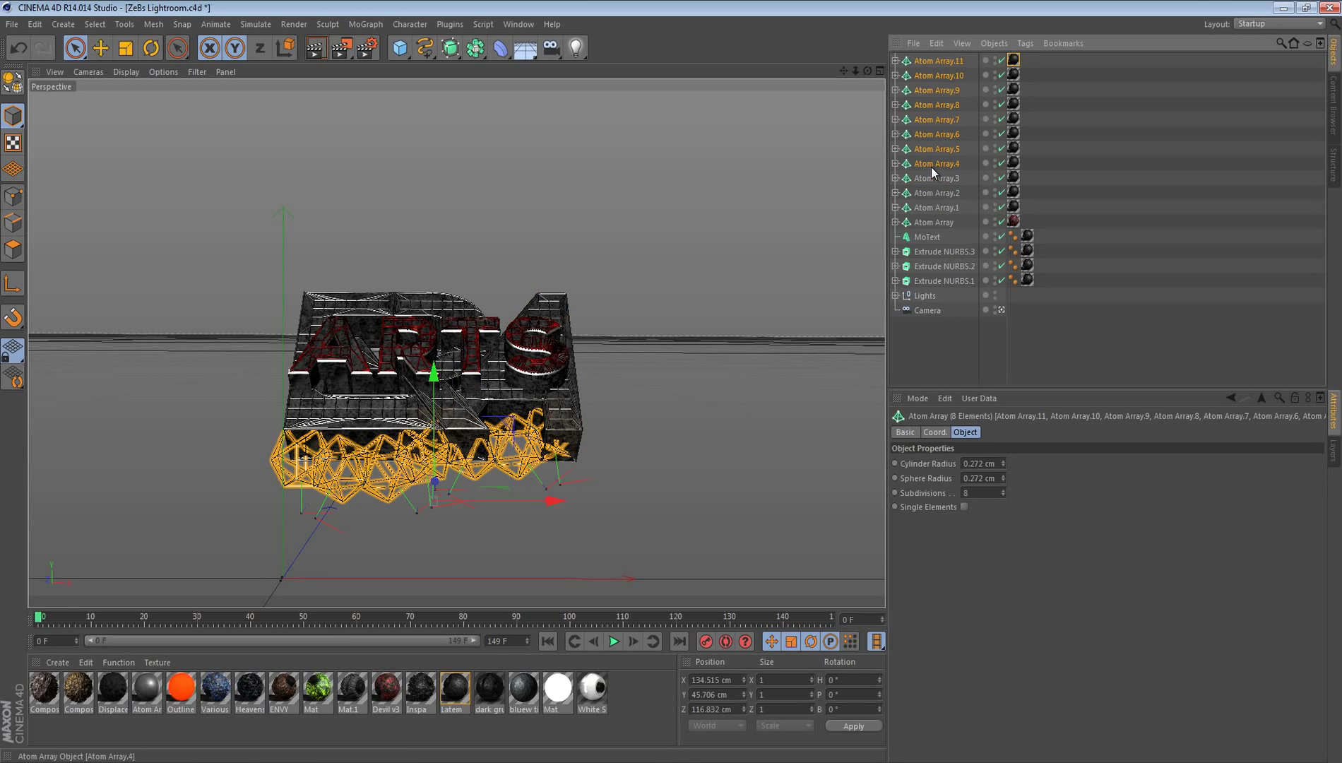
ctrl+drag(435, 370, 452, 205)
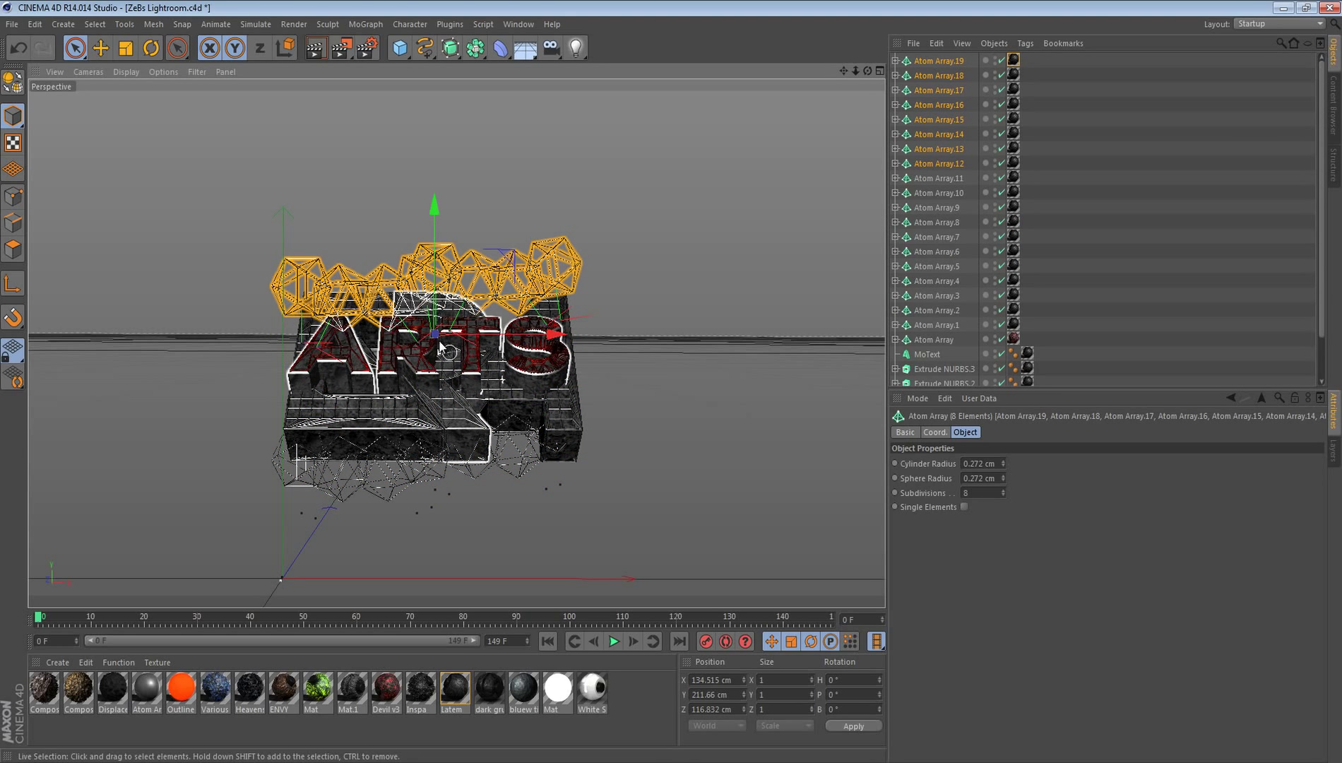
Step: Move the upper row of Atom Arrays back behind the letters to about X 141, Y 192, Z 284 cm
scroll(1004, 378, down, 3)
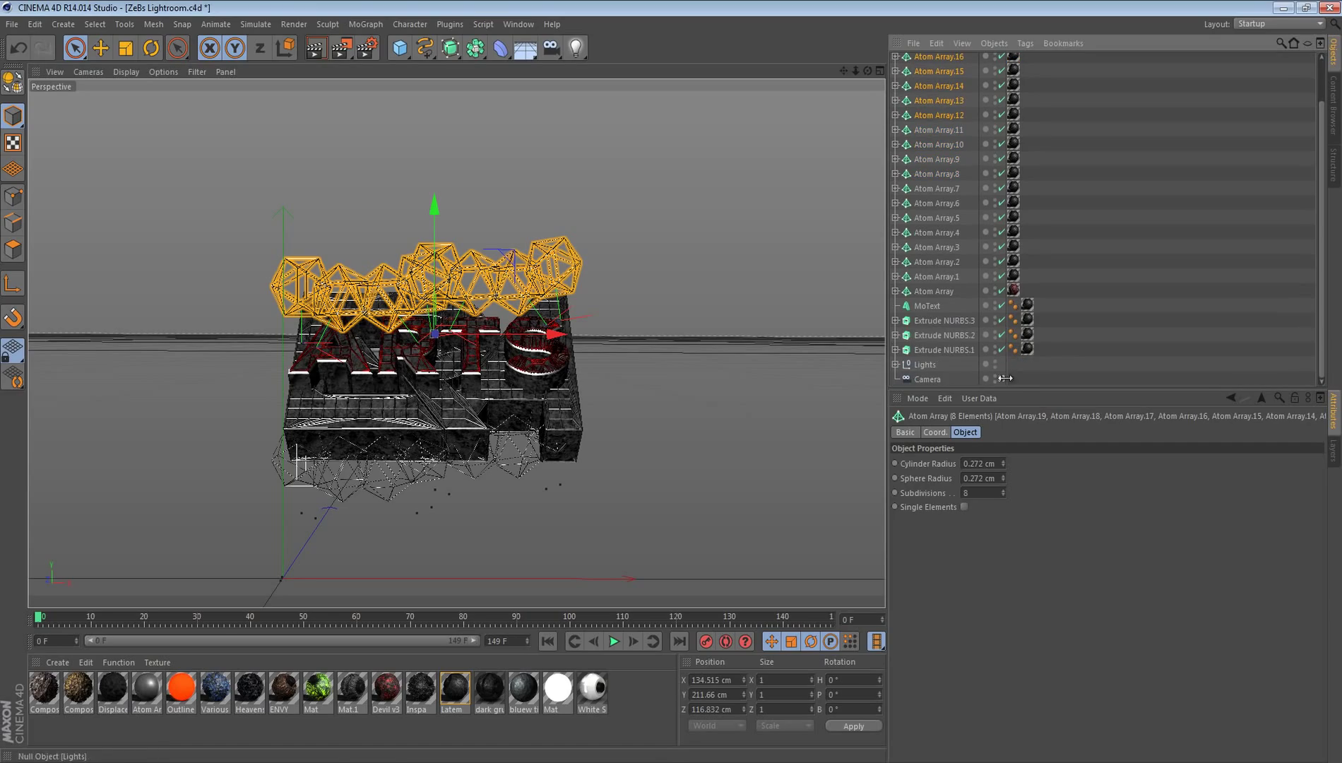
alt+drag(833, 296, 706, 233)
drag(581, 275, 646, 260)
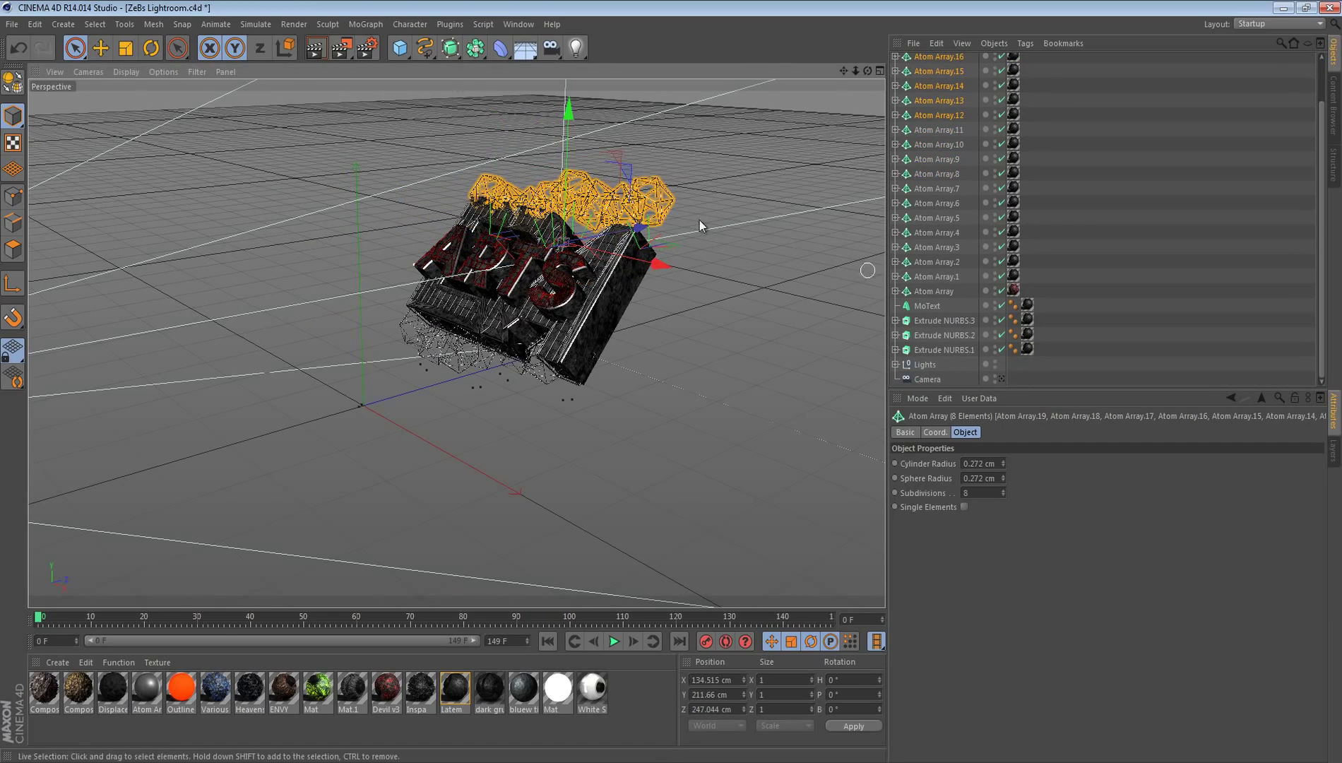
click(1001, 378)
drag(533, 343, 600, 343)
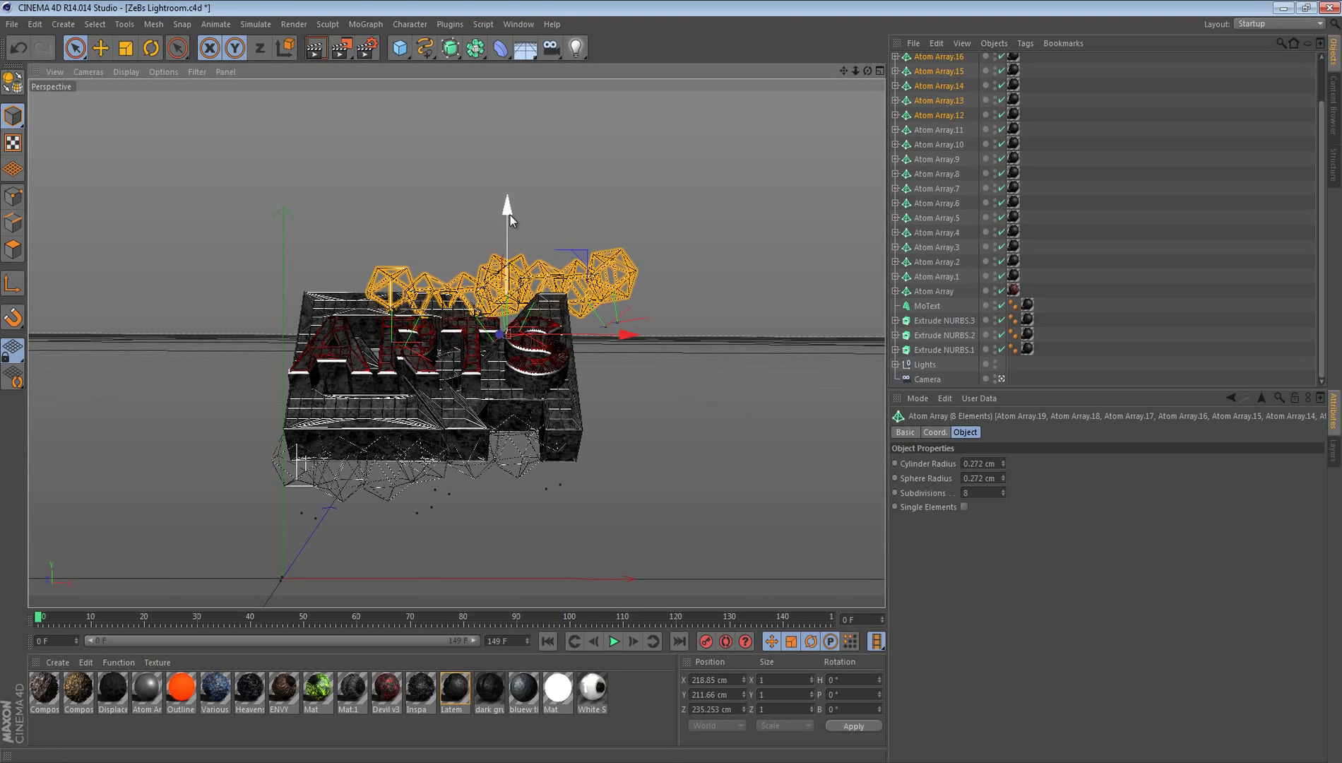
drag(509, 211, 510, 242)
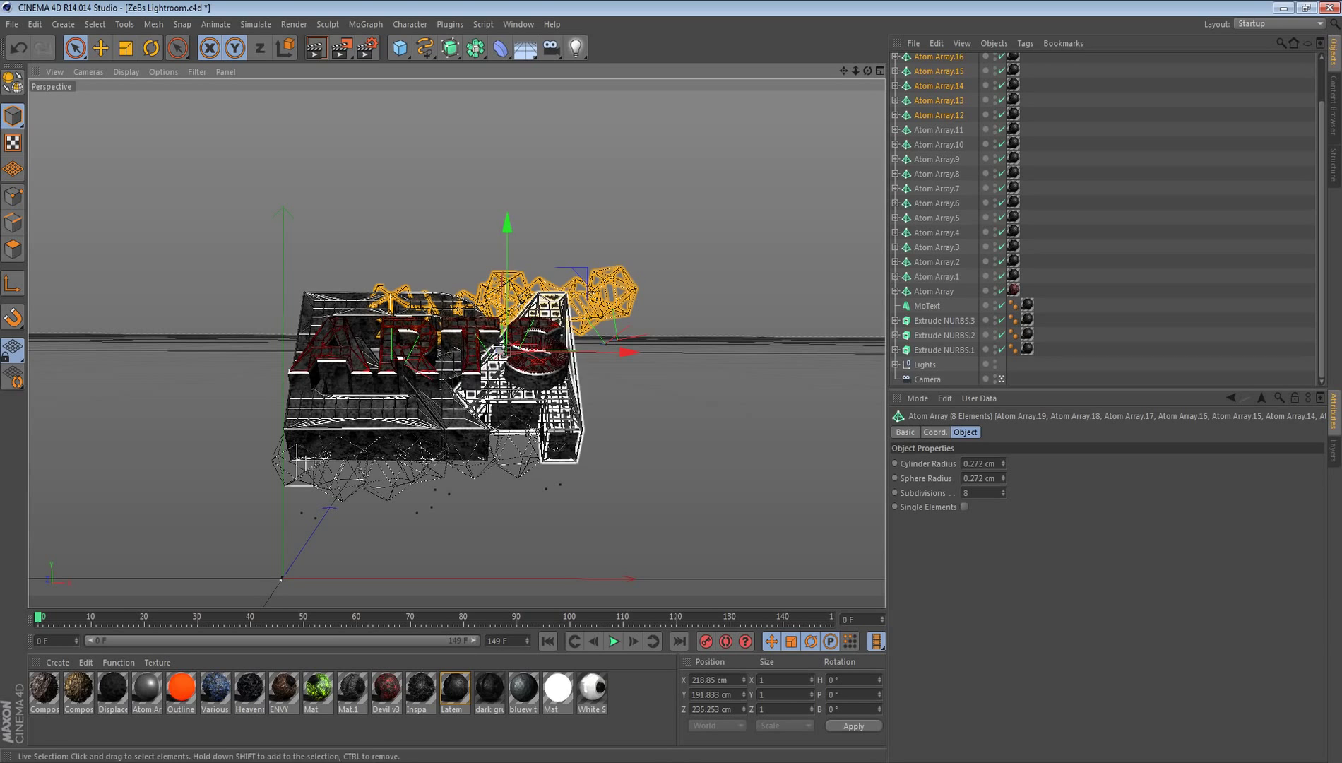
drag(585, 270, 664, 229)
drag(615, 356, 562, 355)
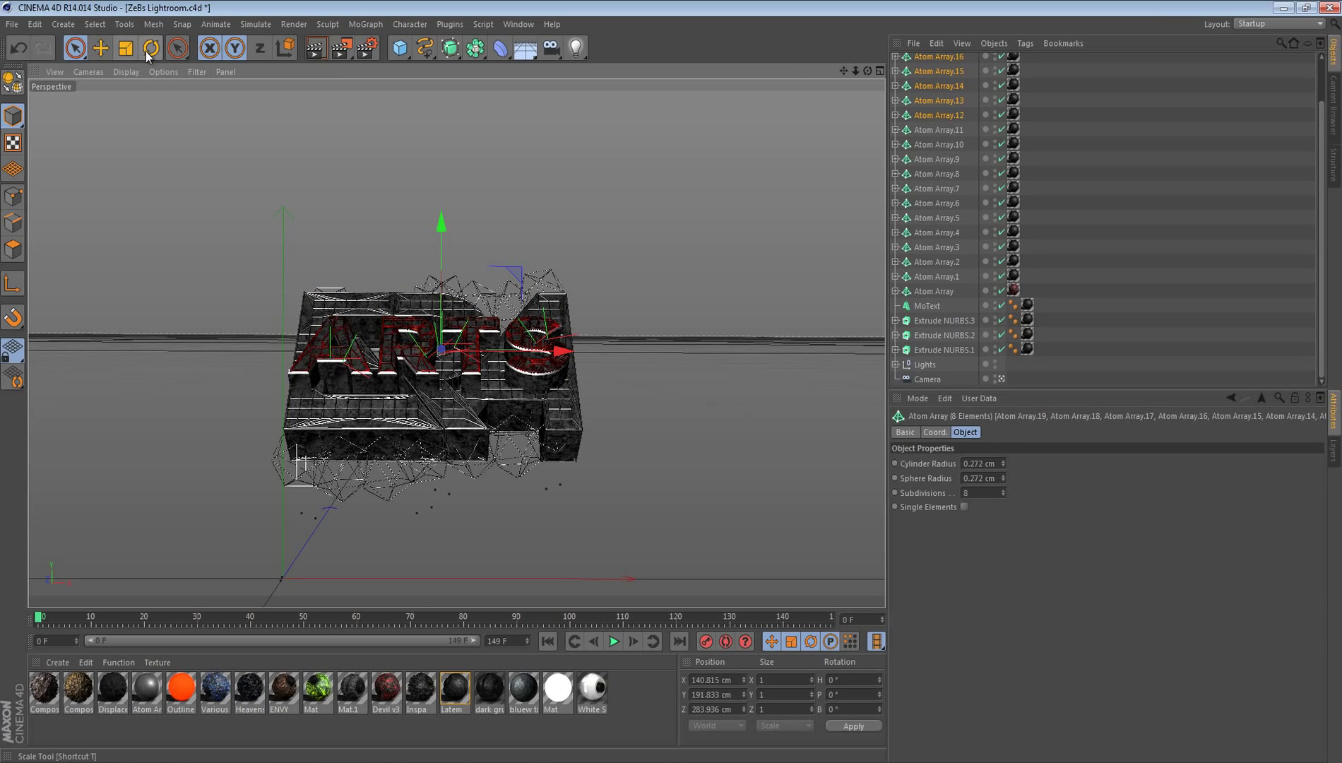
Step: Bank the upper row of Atom Arrays about 3.4° and raise it slightly to about Y 198 cm
click(151, 47)
drag(565, 176, 637, 176)
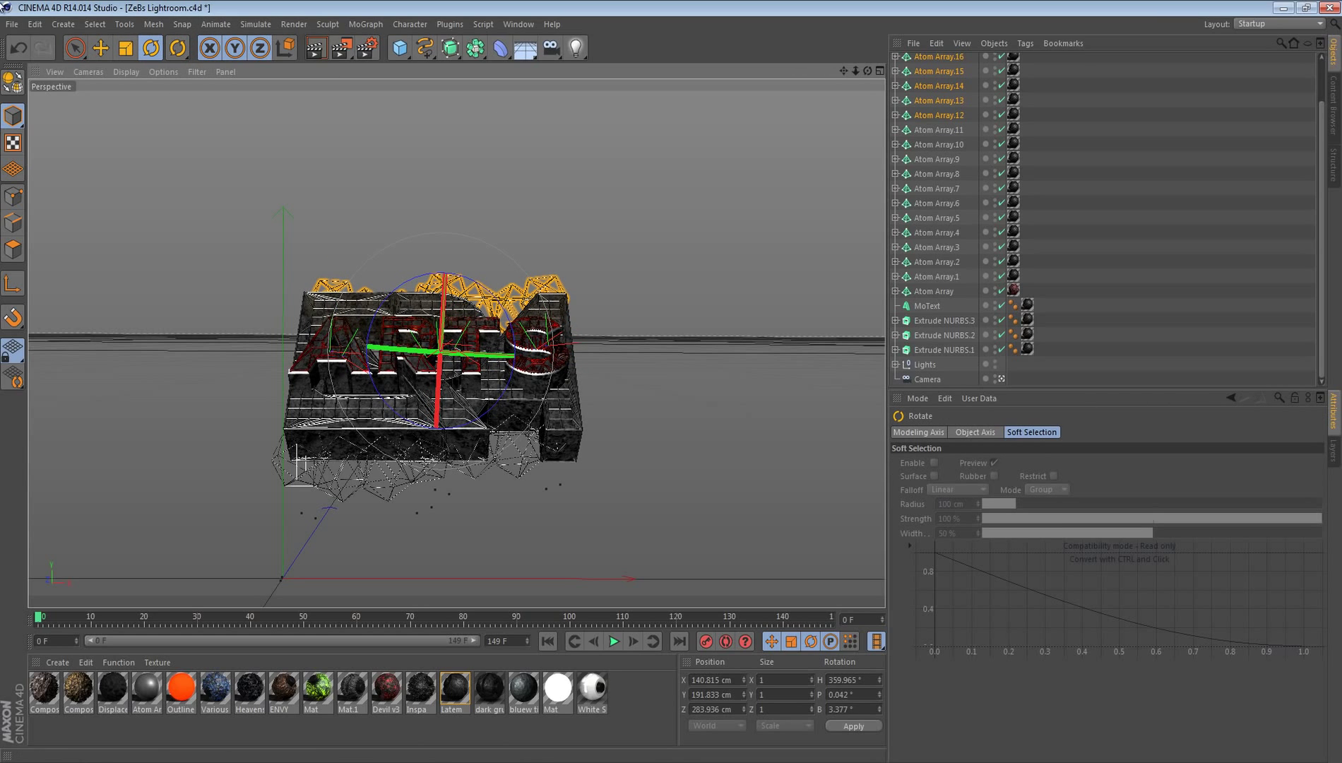
click(74, 47)
mouse_move(448, 237)
mouse_down()
mouse_move(433, 207)
mouse_move(450, 231)
mouse_up()
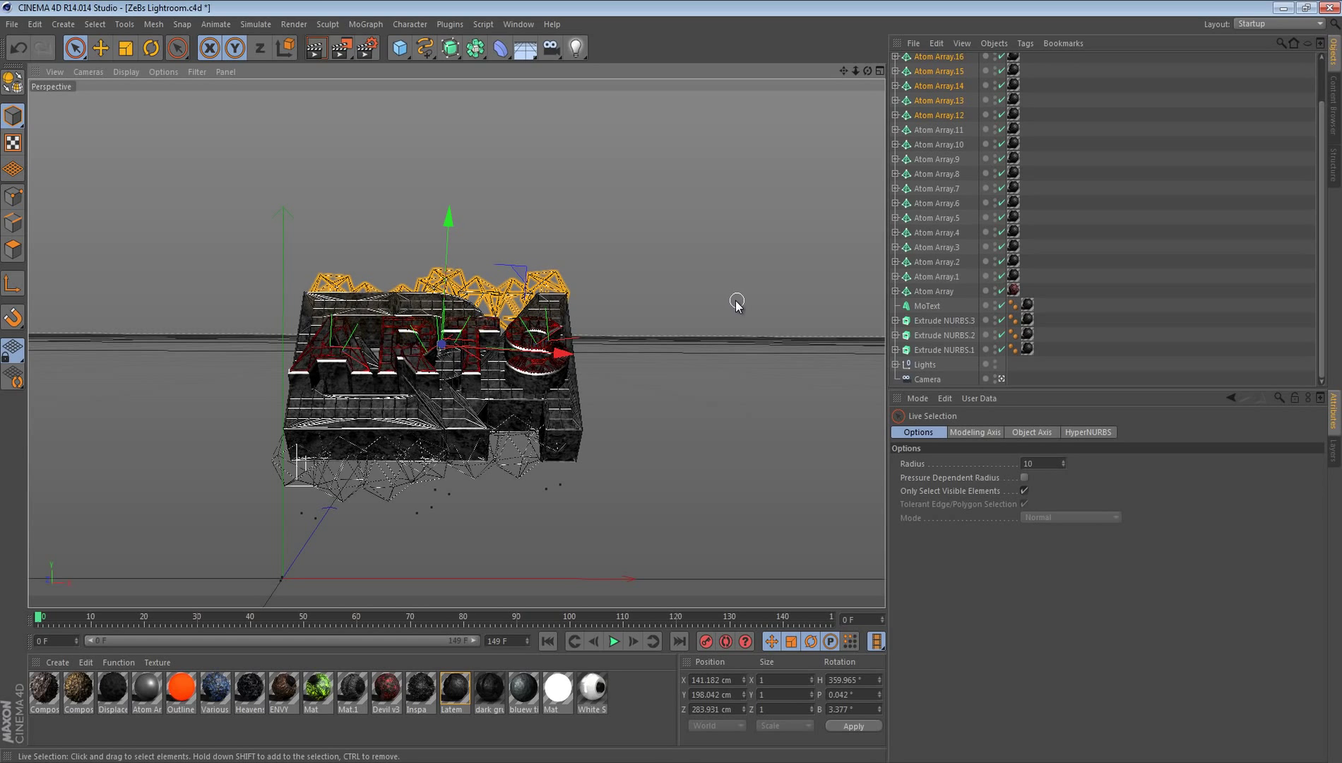
Step: Duplicate the upper row of Atom Arrays, move the copies to about X 70, Y 139 cm, and bank them about 49°
key(ctrl+v)
drag(443, 216, 442, 265)
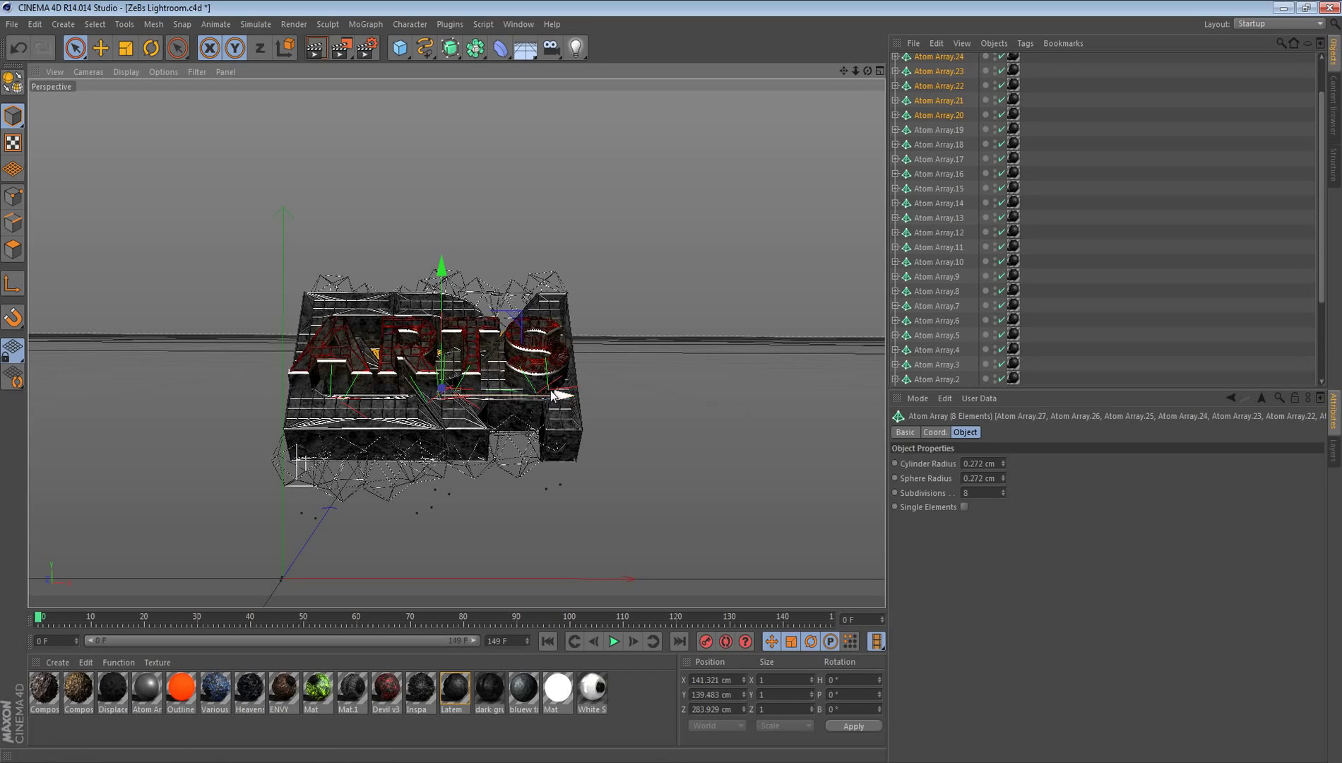
drag(557, 406, 371, 406)
key(r)
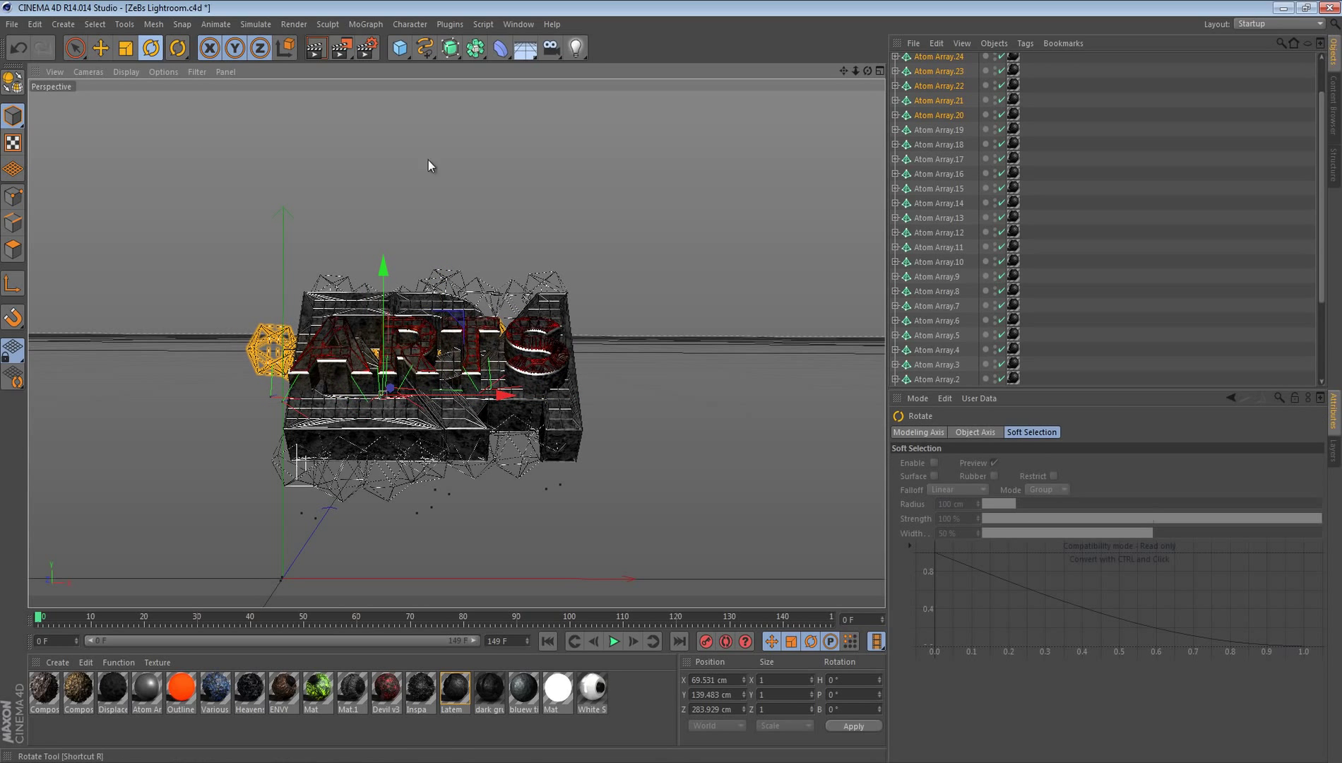
drag(428, 164, 594, 405)
click(76, 48)
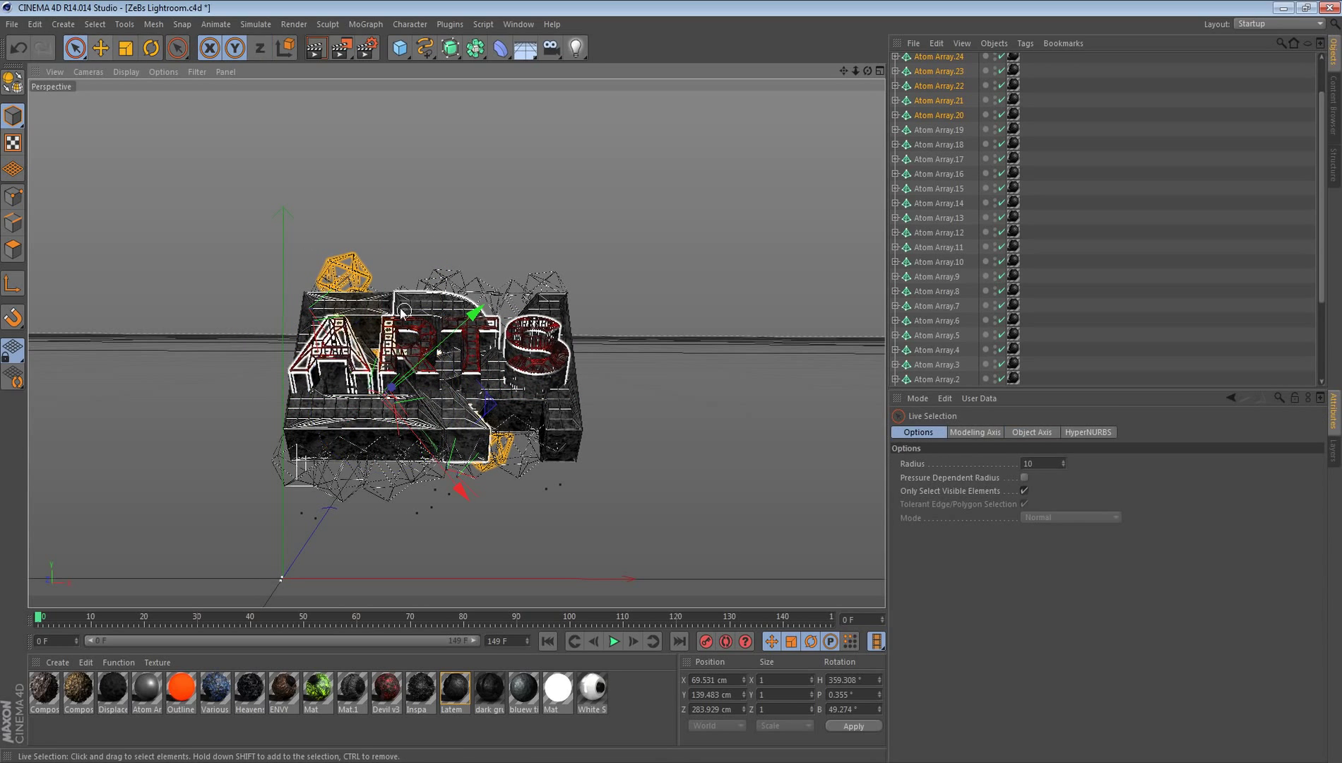
Step: Move the copied row to about X -84 cm and bank it to about 94° so it stands along the text's left side
drag(464, 300, 337, 492)
click(150, 48)
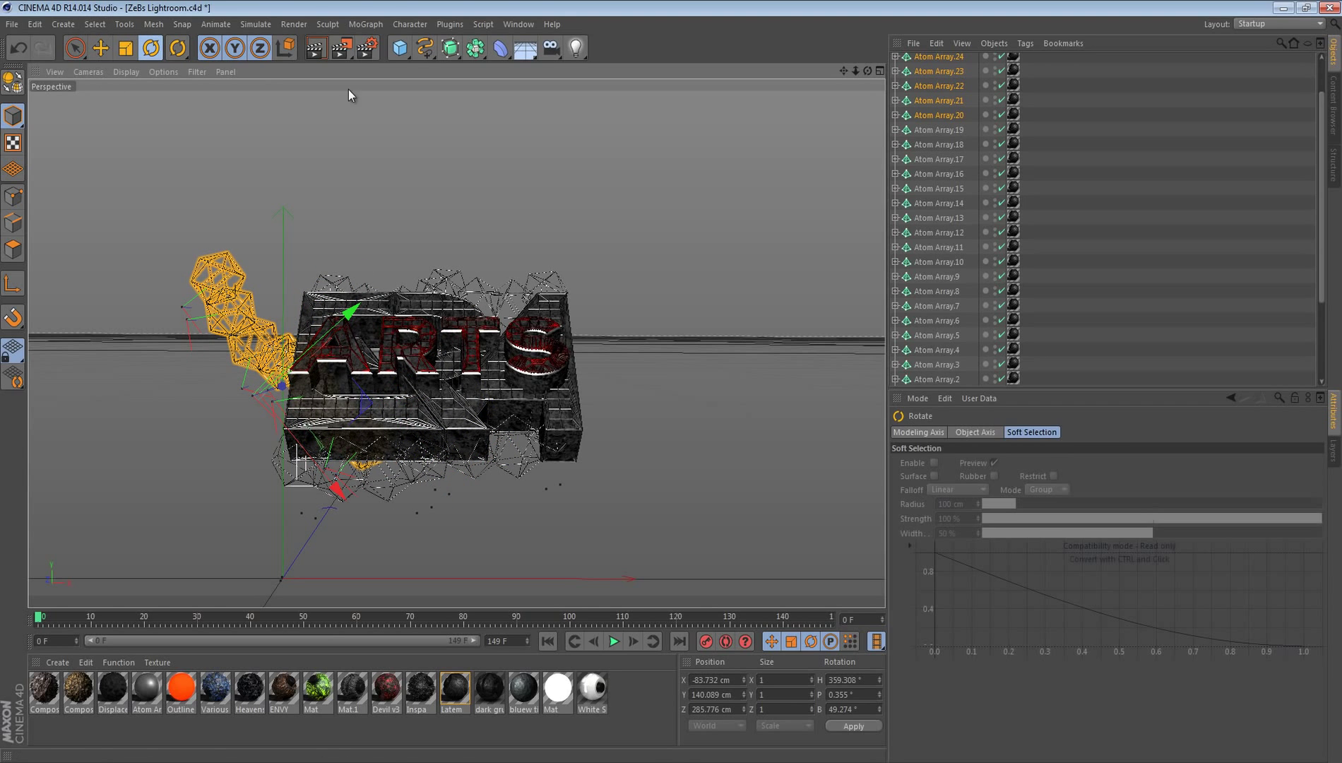
drag(351, 96, 838, 554)
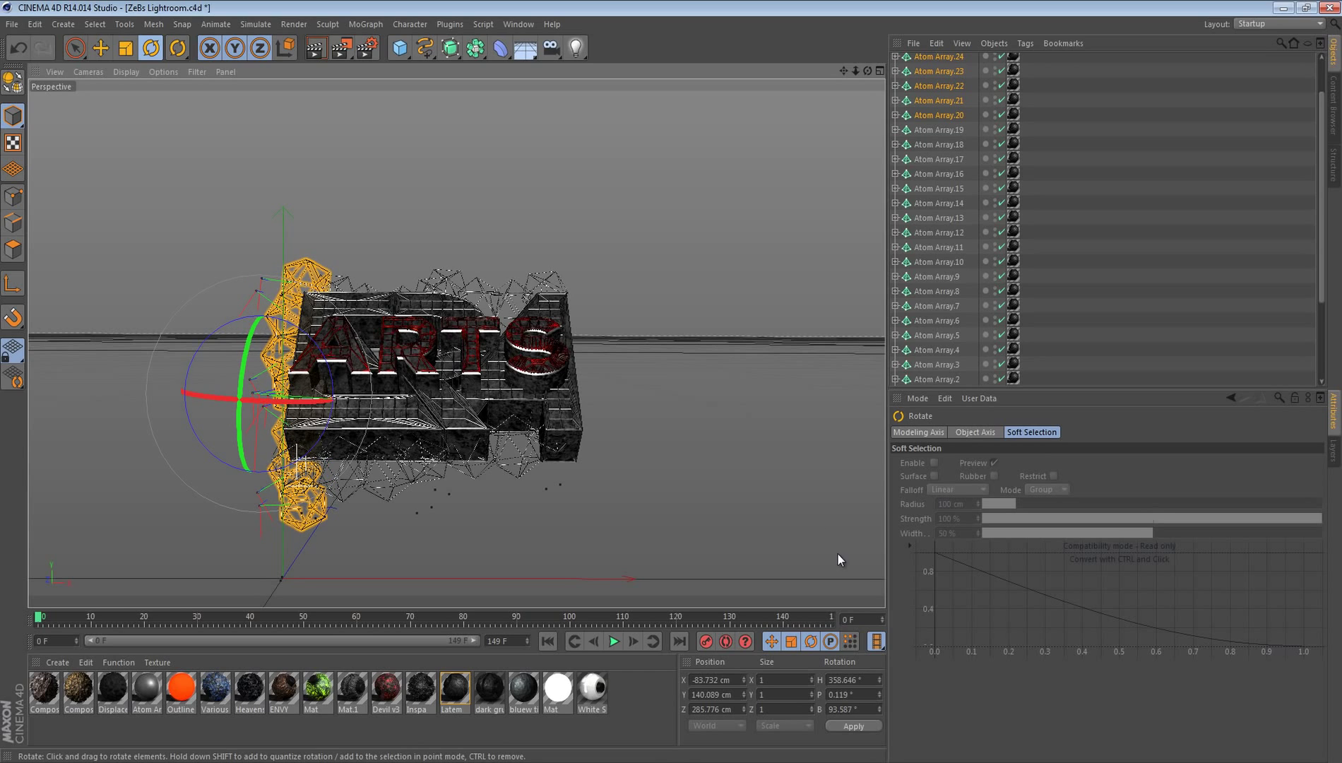
click(75, 48)
click(633, 280)
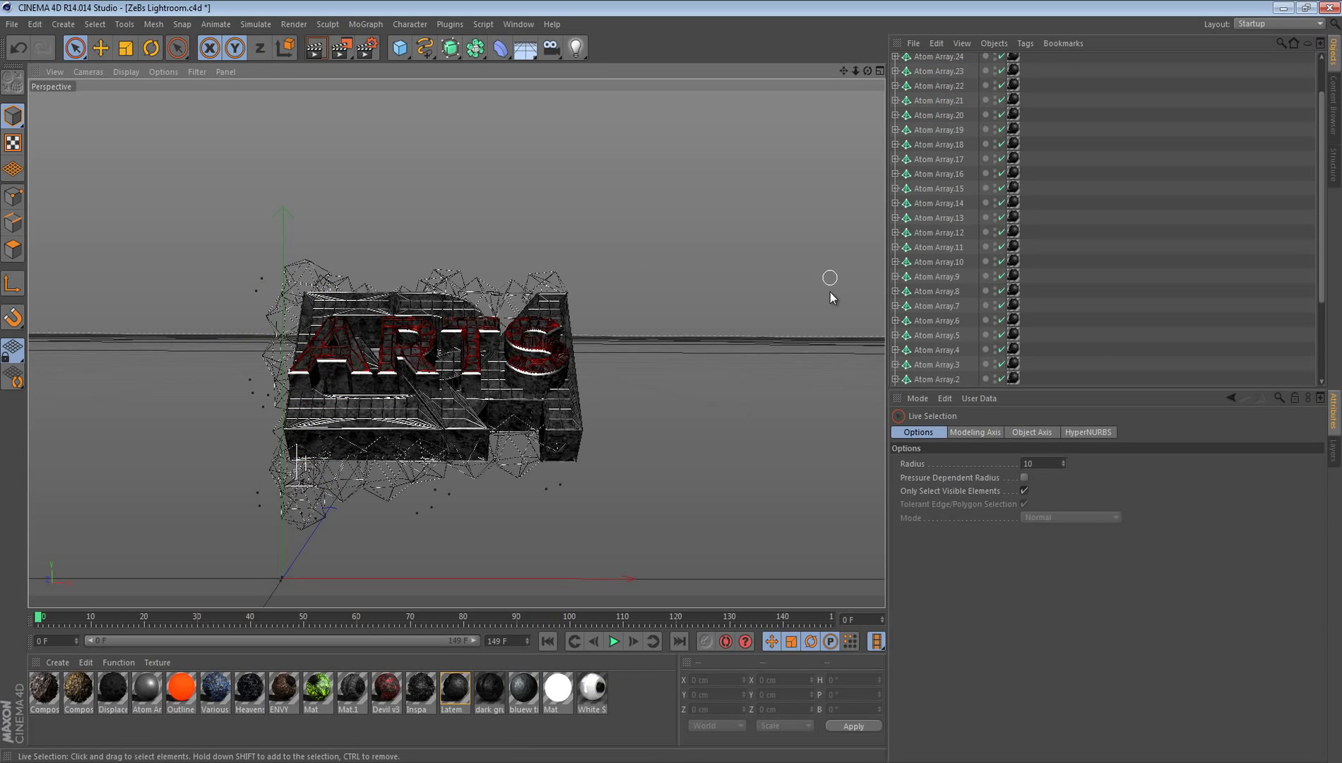
Step: Duplicate the eight Atom Arrays of the left column and shift the copies to the text's right side at about X 247 cm
scroll(953, 56, up, 2)
click(946, 65)
shift+click(946, 78)
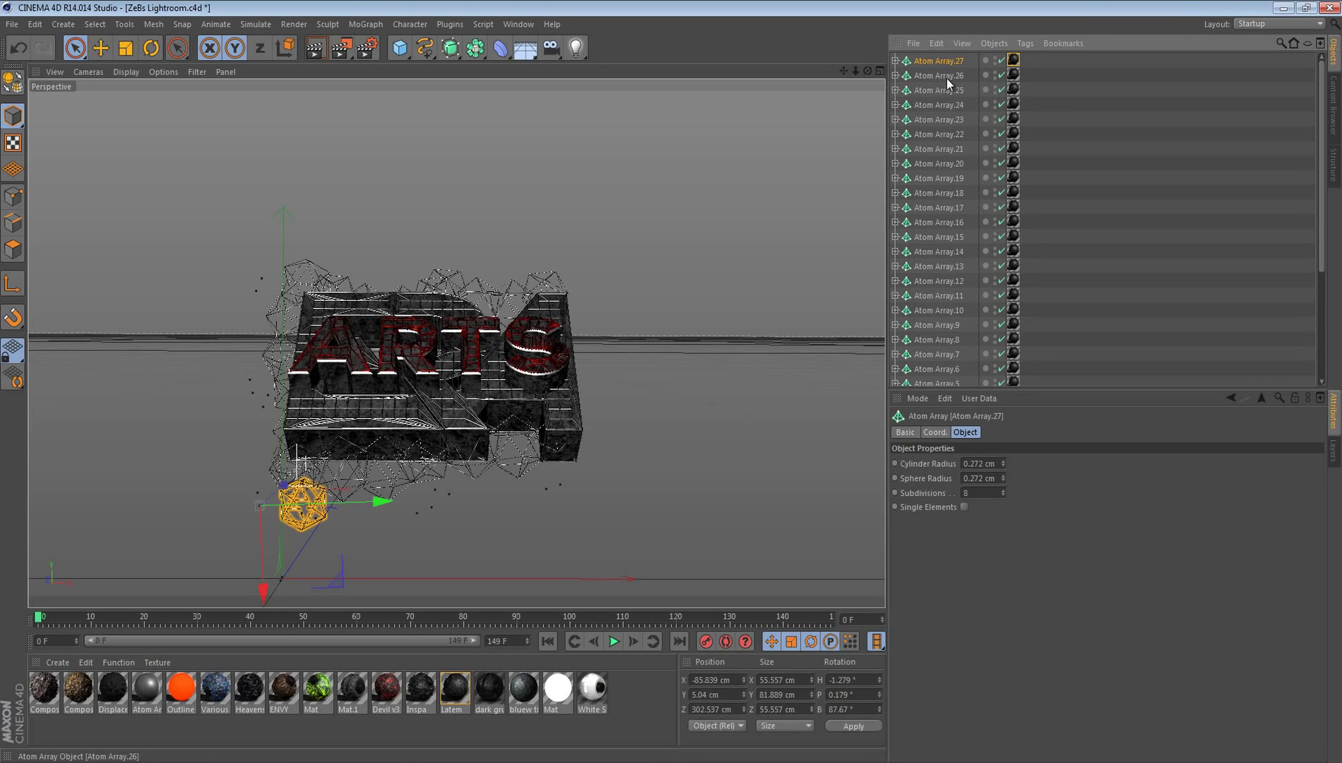
shift+click(947, 106)
shift+click(950, 139)
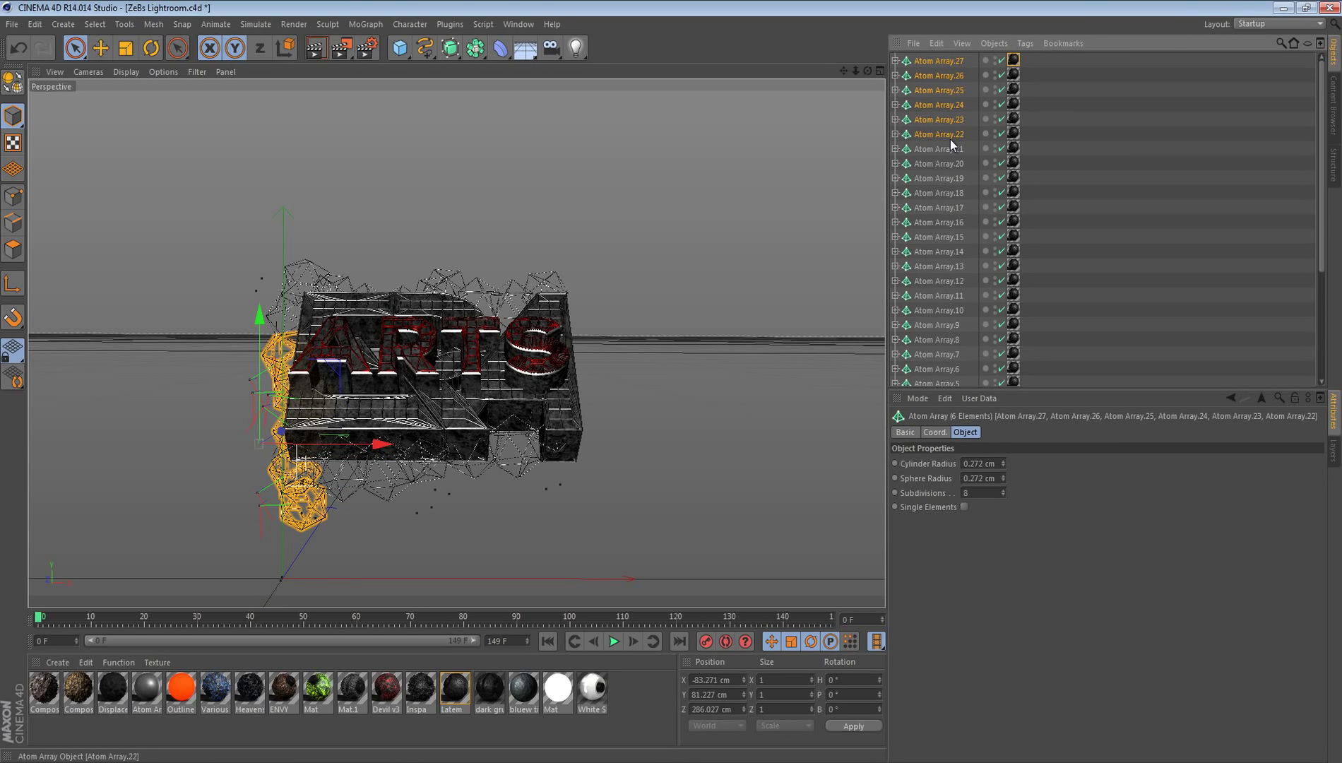
shift+click(946, 149)
shift+click(946, 164)
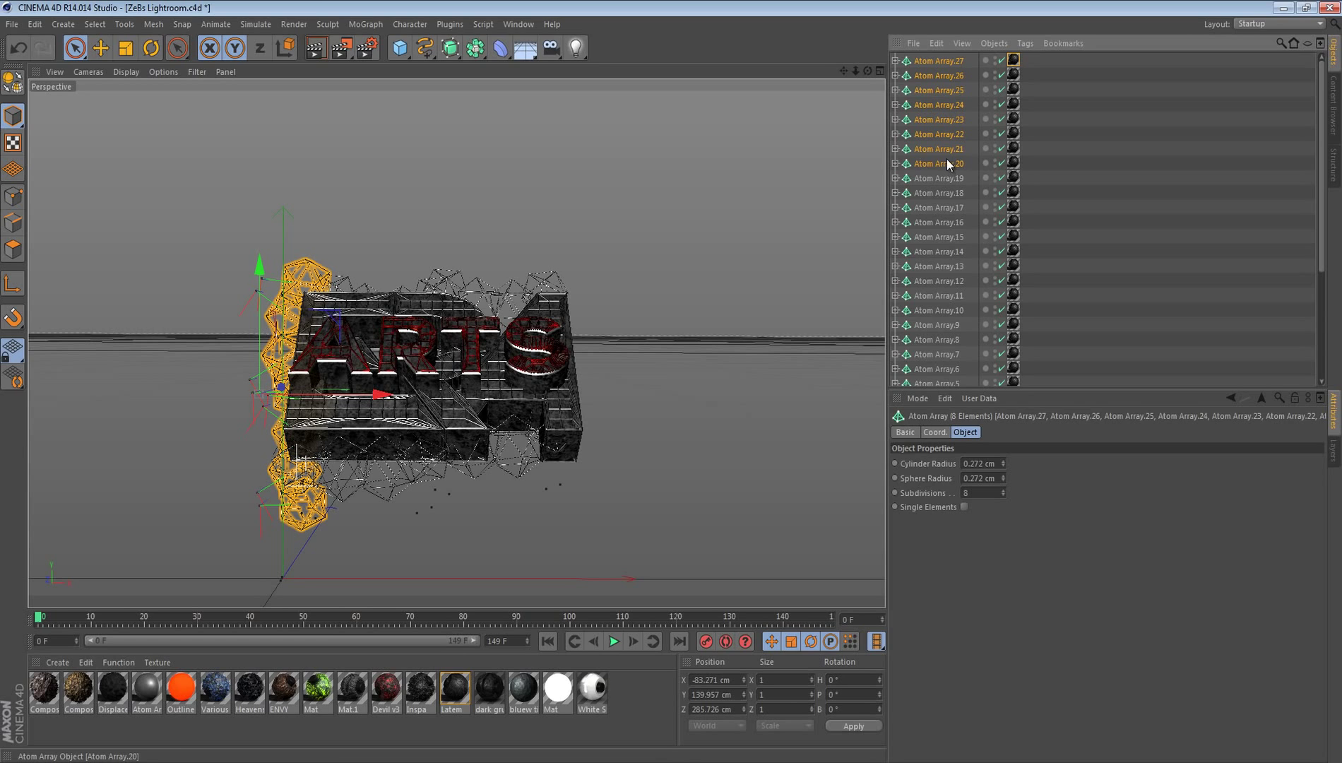
ctrl+drag(379, 394, 644, 400)
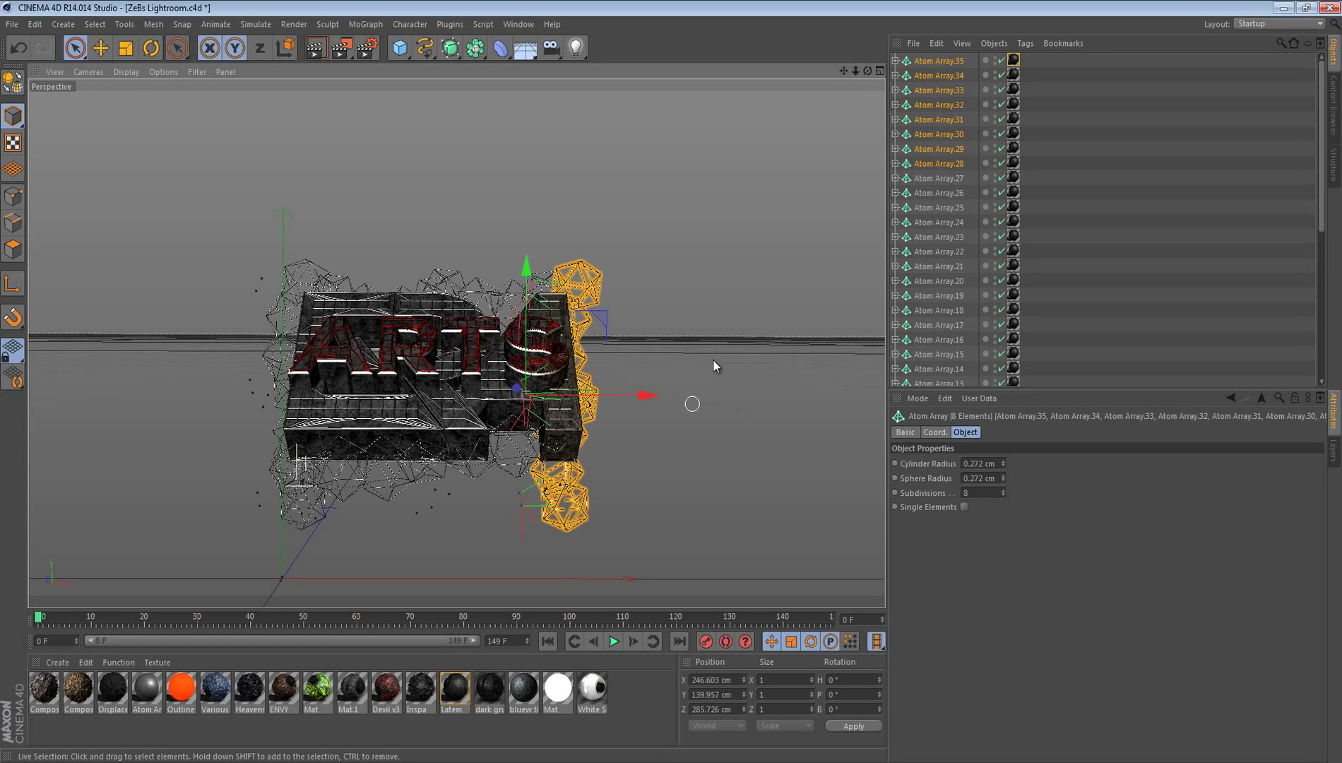
click(634, 301)
Step: Delete the lowest Atom Array of the right column and shift the remaining seven outward to about X 253 cm
click(568, 527)
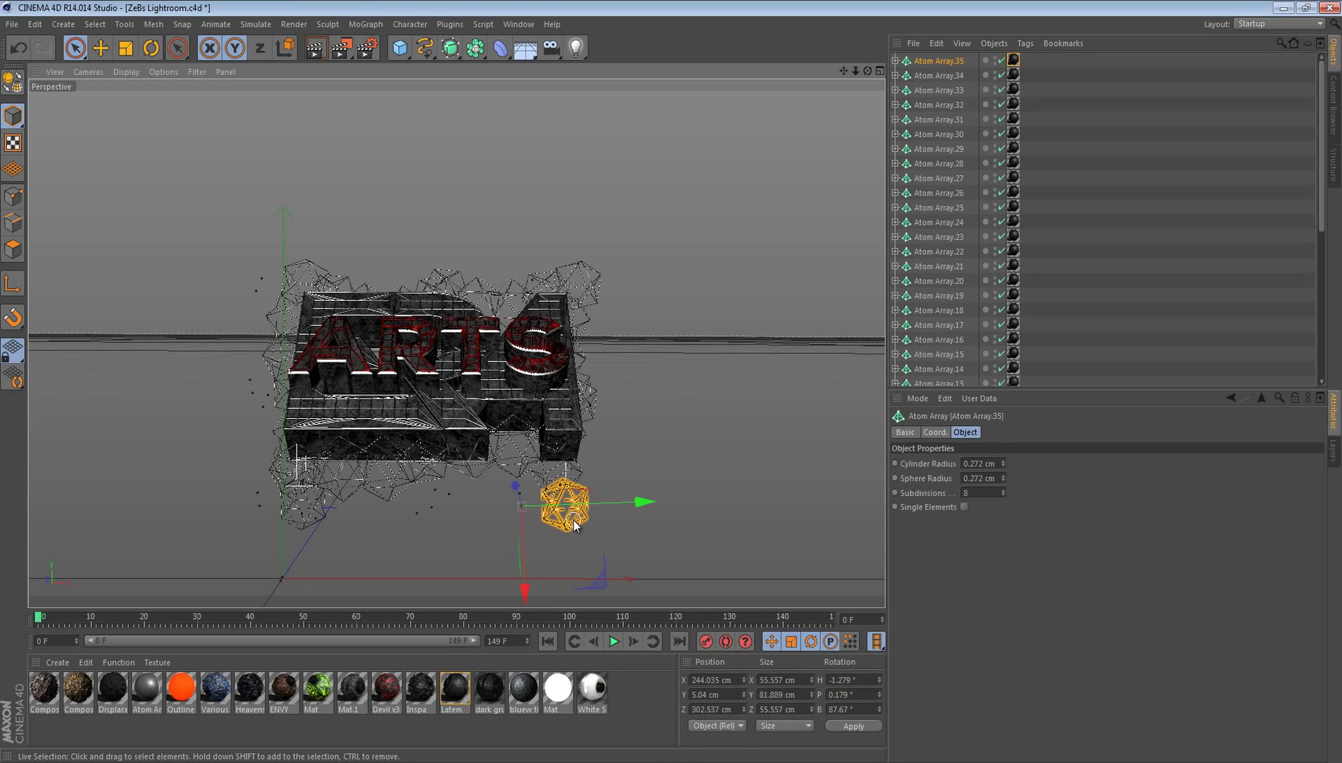
key(Delete)
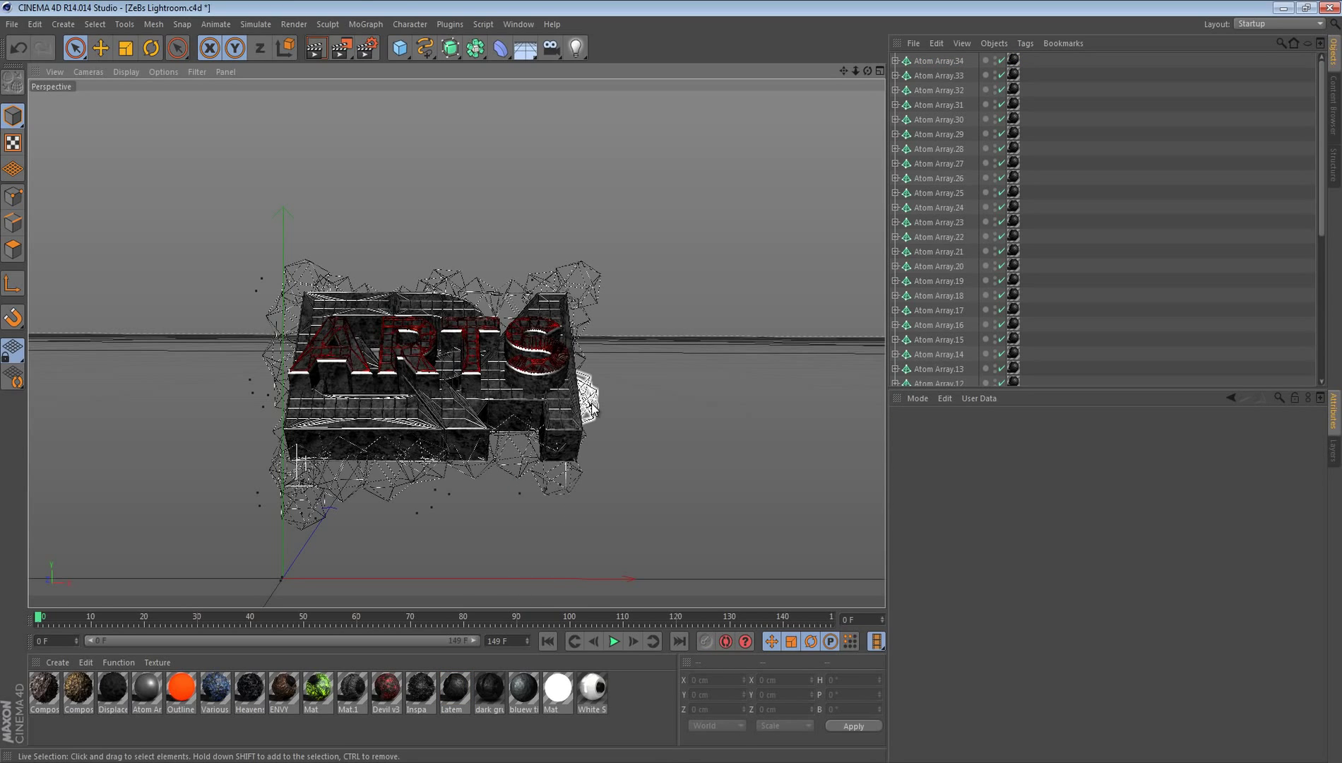
click(934, 62)
shift+click(938, 91)
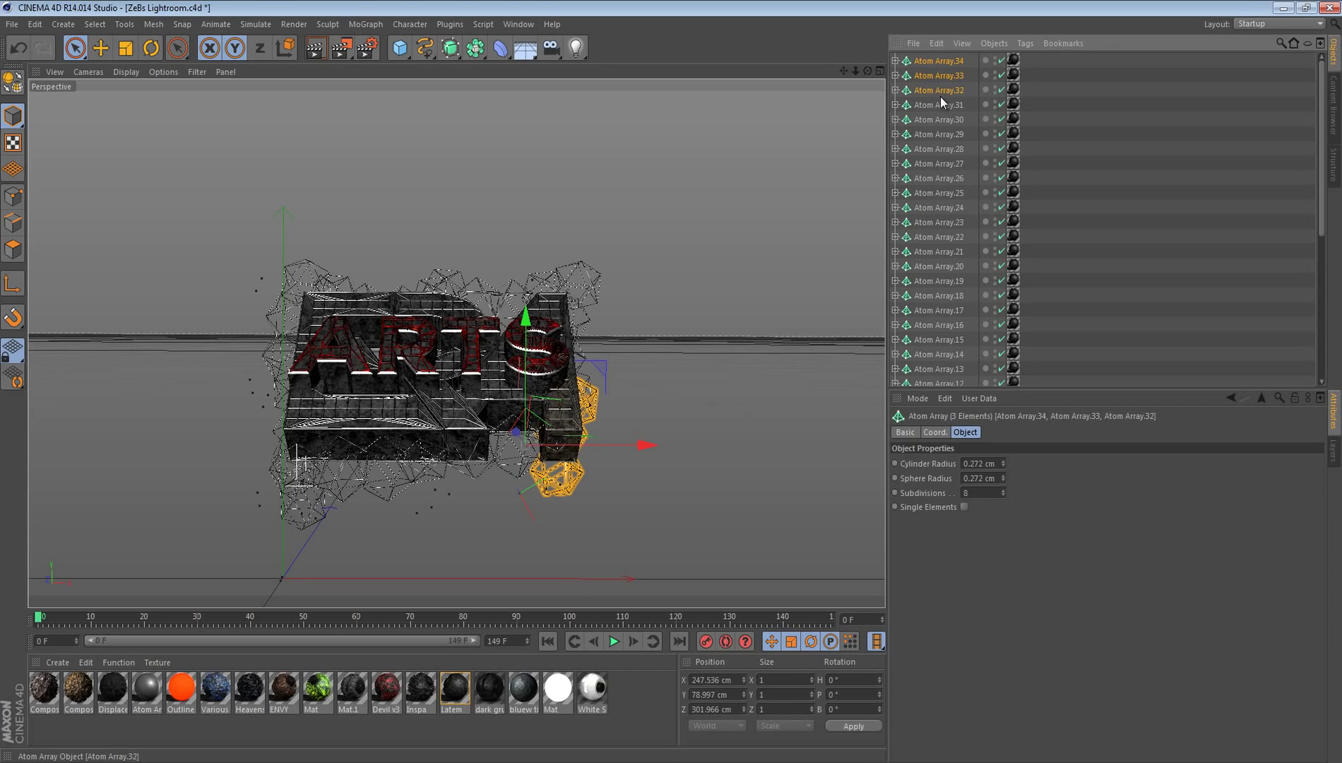
shift+click(938, 149)
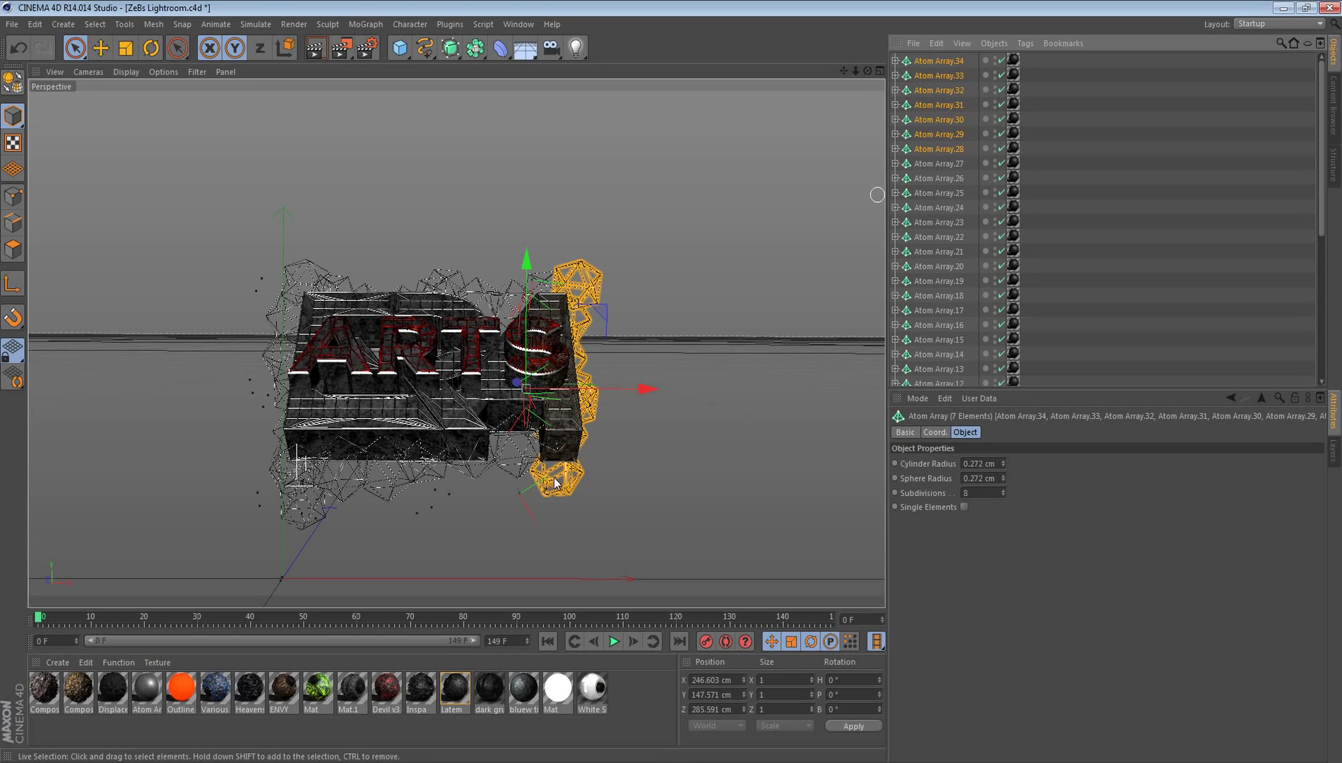
drag(642, 395, 646, 397)
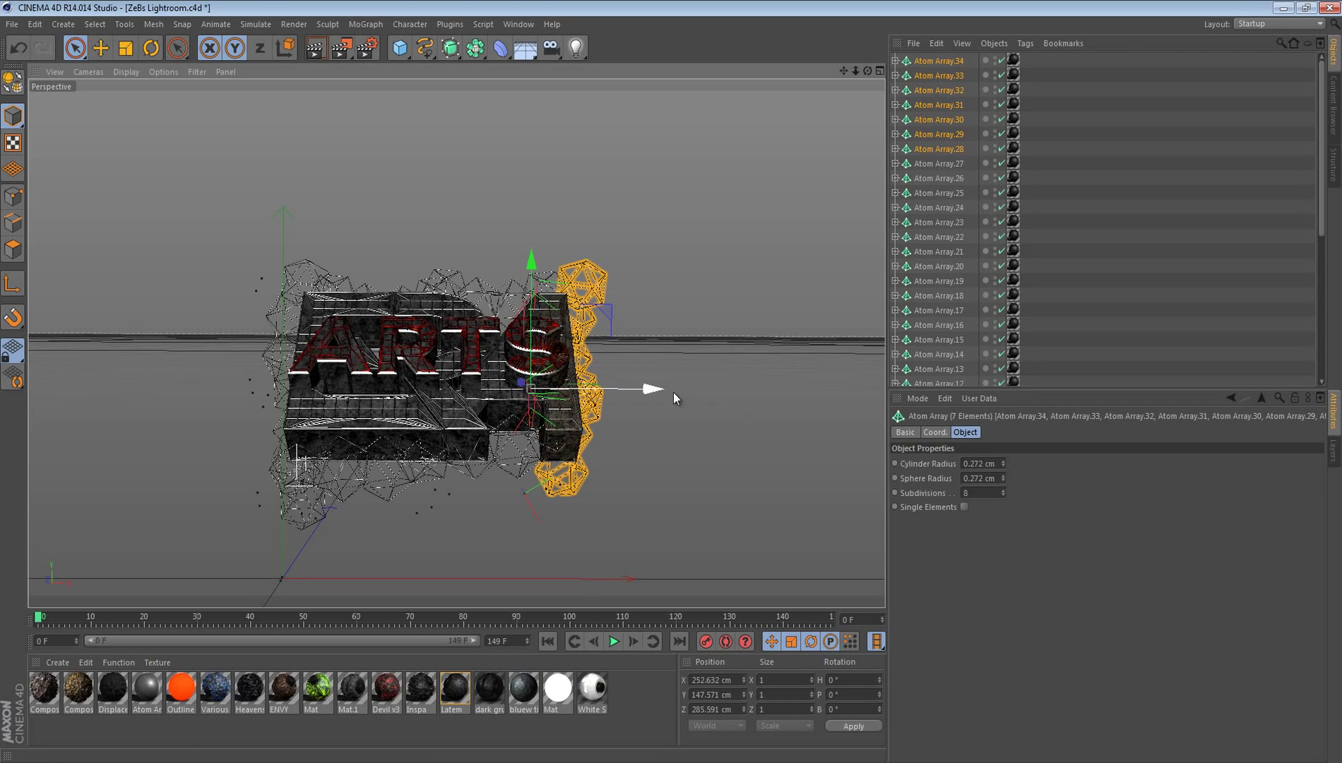
click(756, 394)
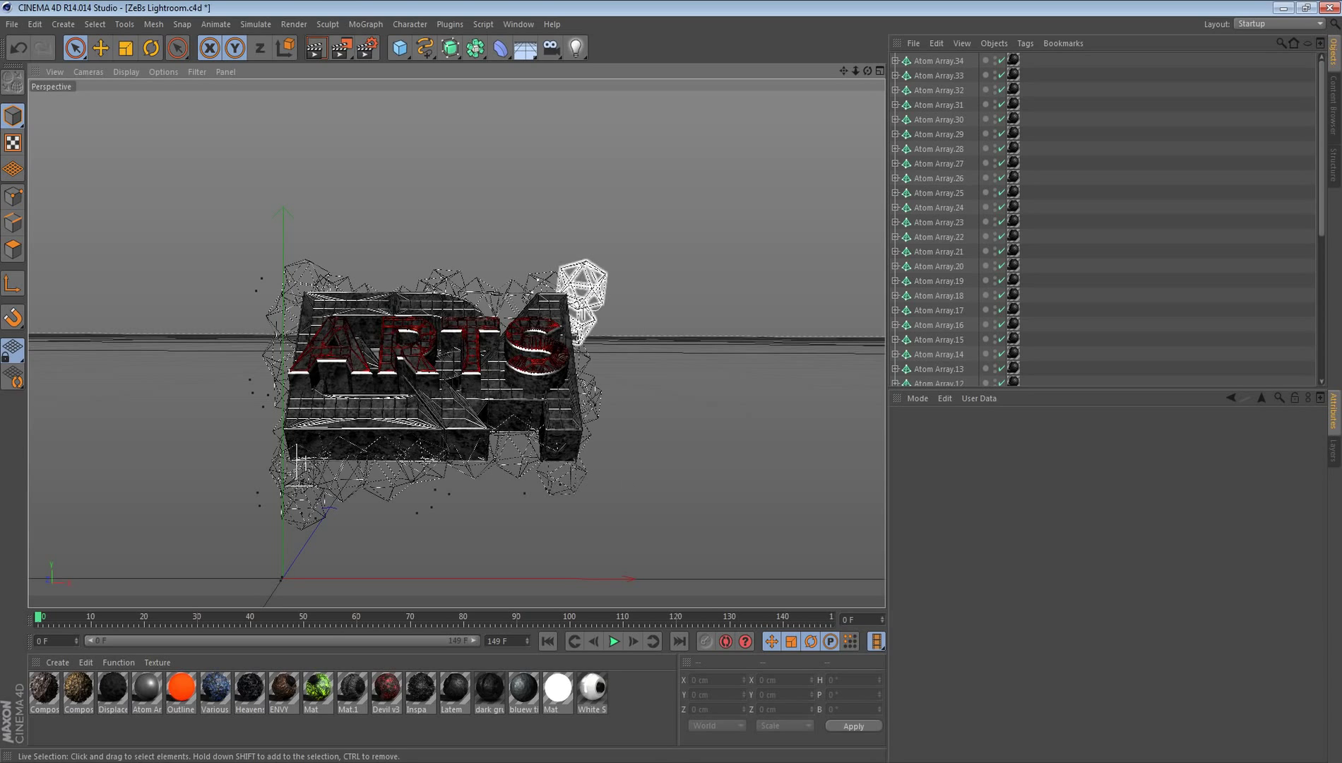
Step: Apply the Devil v3 material to the lowest Atom Array of the left column with seamless Cubic projection
click(387, 687)
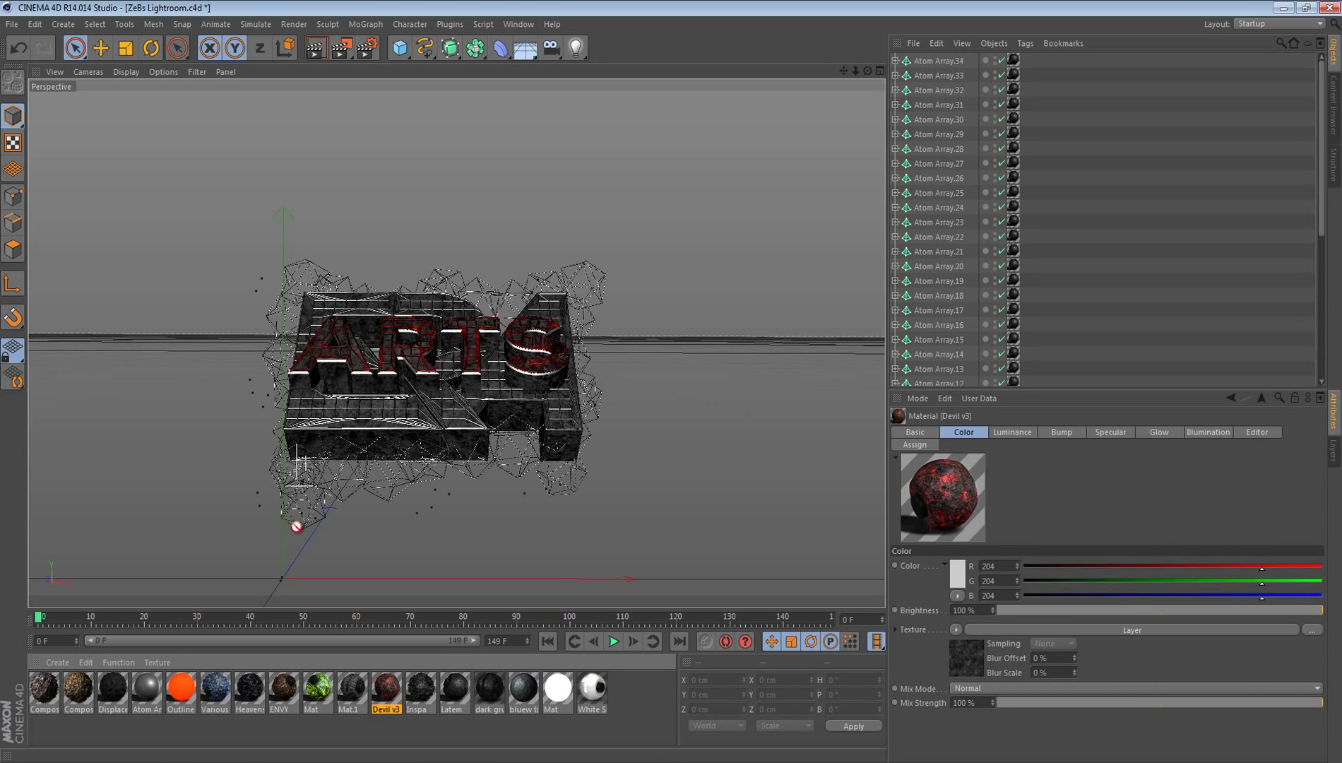
drag(296, 526, 303, 503)
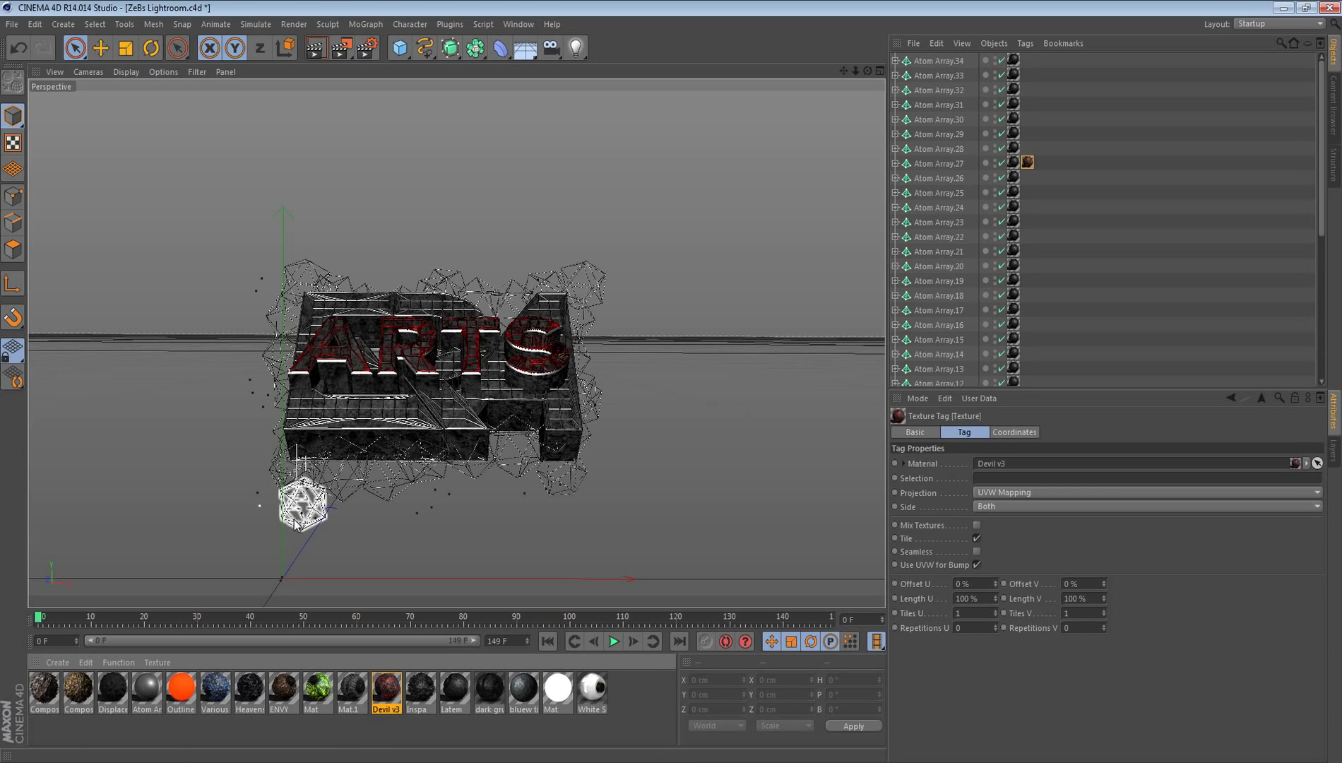
click(1042, 493)
click(1015, 554)
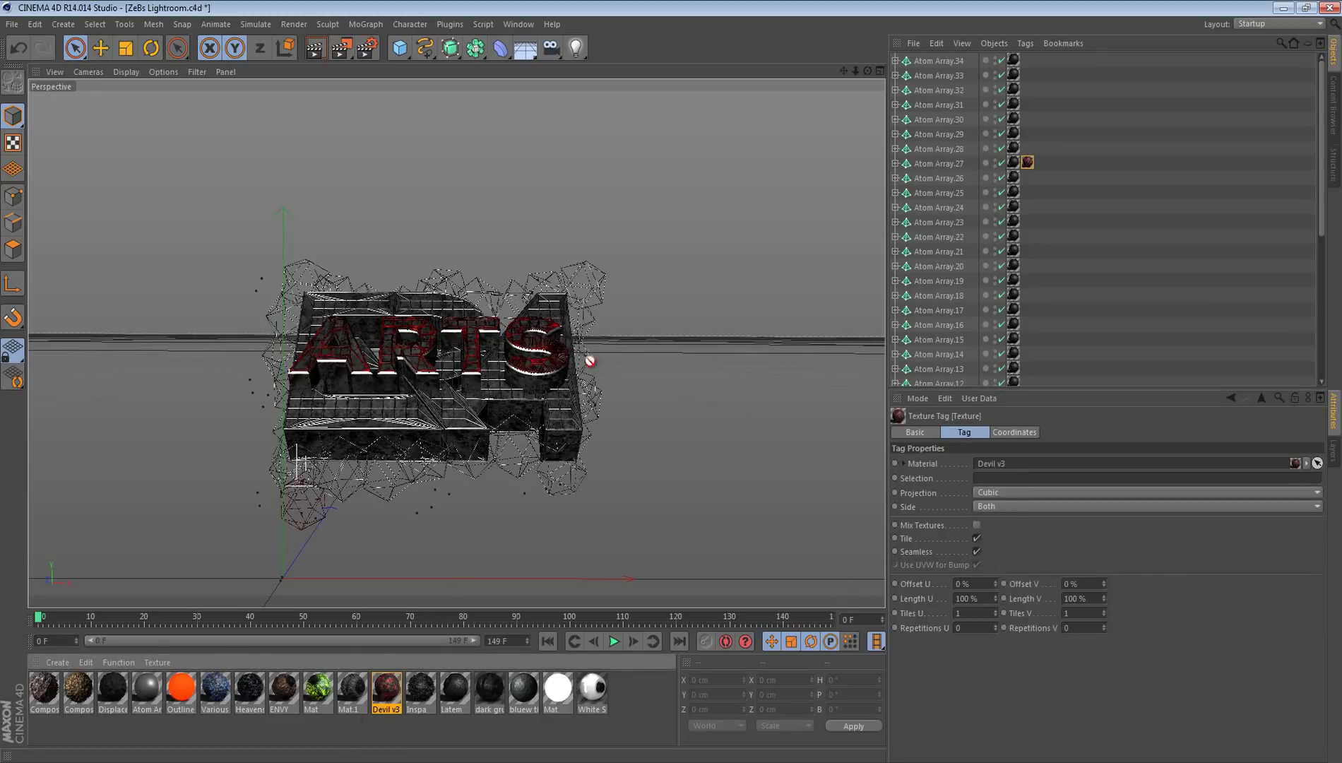
Step: Apply the Devil v3 material to an Atom Array midway up the right column with Cubic projection
drag(590, 361, 594, 356)
click(1002, 493)
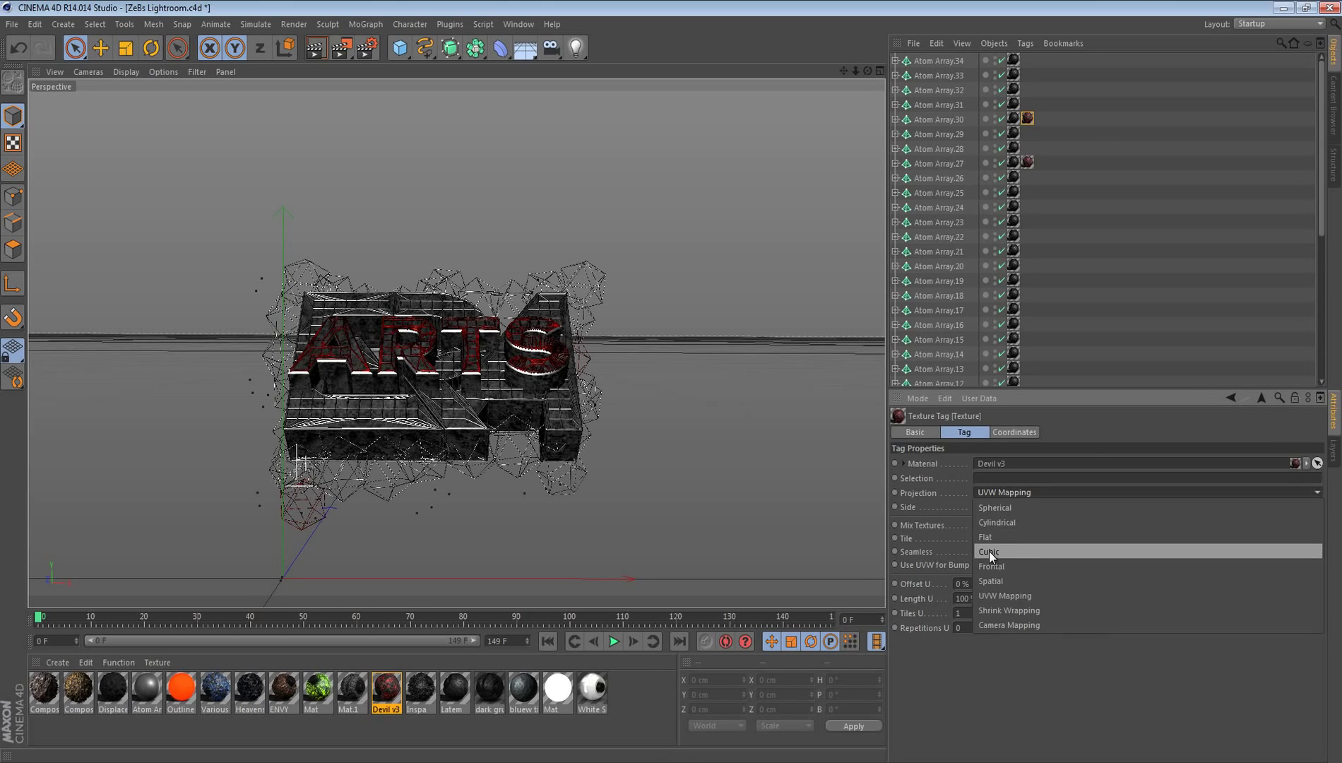
click(989, 552)
Step: Apply Devil v3 to the Atom Array in the gap at the text's lower right, using seamless Cubic projection
drag(378, 696, 519, 455)
click(1024, 493)
click(1007, 552)
click(977, 550)
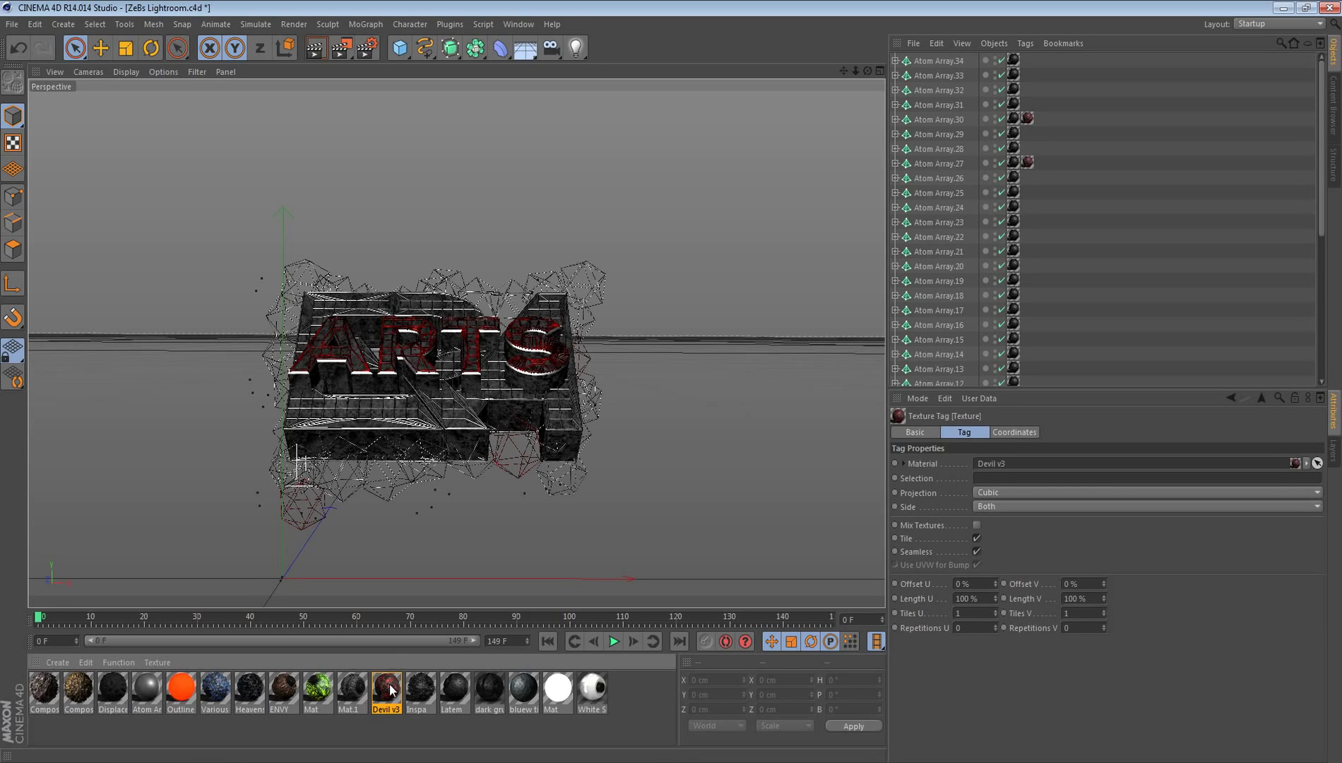
Step: Apply Devil v3 to the Atom Array at the text's upper-left corner, using seamless Cubic projection
drag(327, 283, 327, 282)
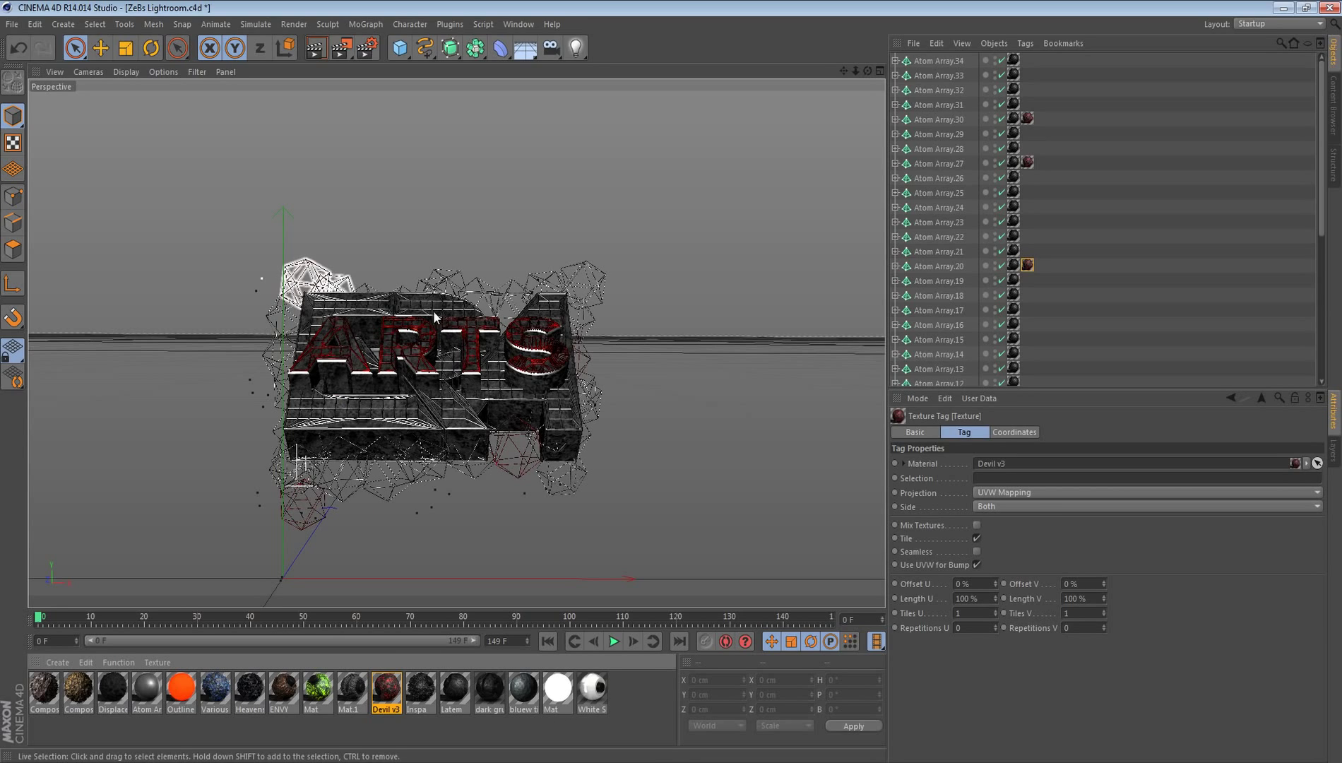
click(1028, 497)
click(1011, 550)
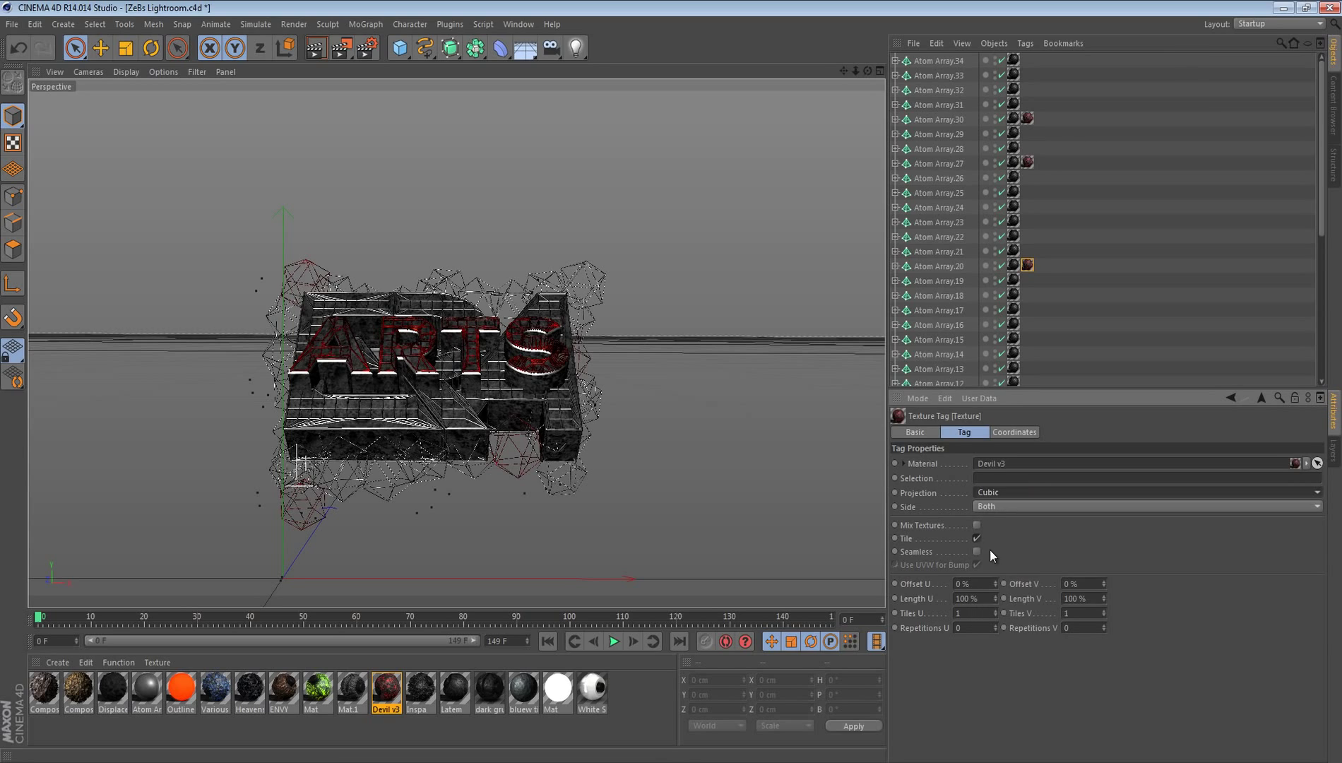
click(977, 551)
Step: Apply Devil v3 to the Atom Array below the middle of the text, using seamless Cubic projection
drag(388, 682, 397, 461)
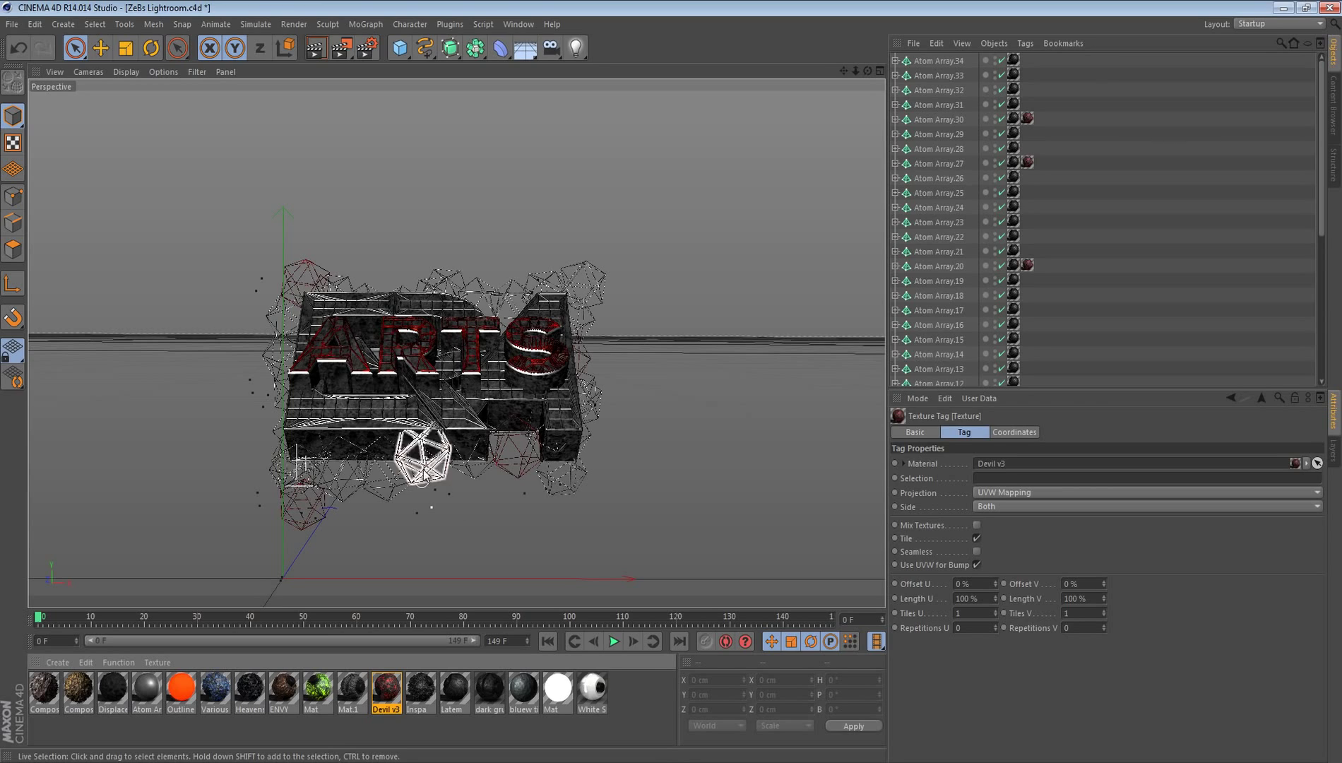
click(998, 494)
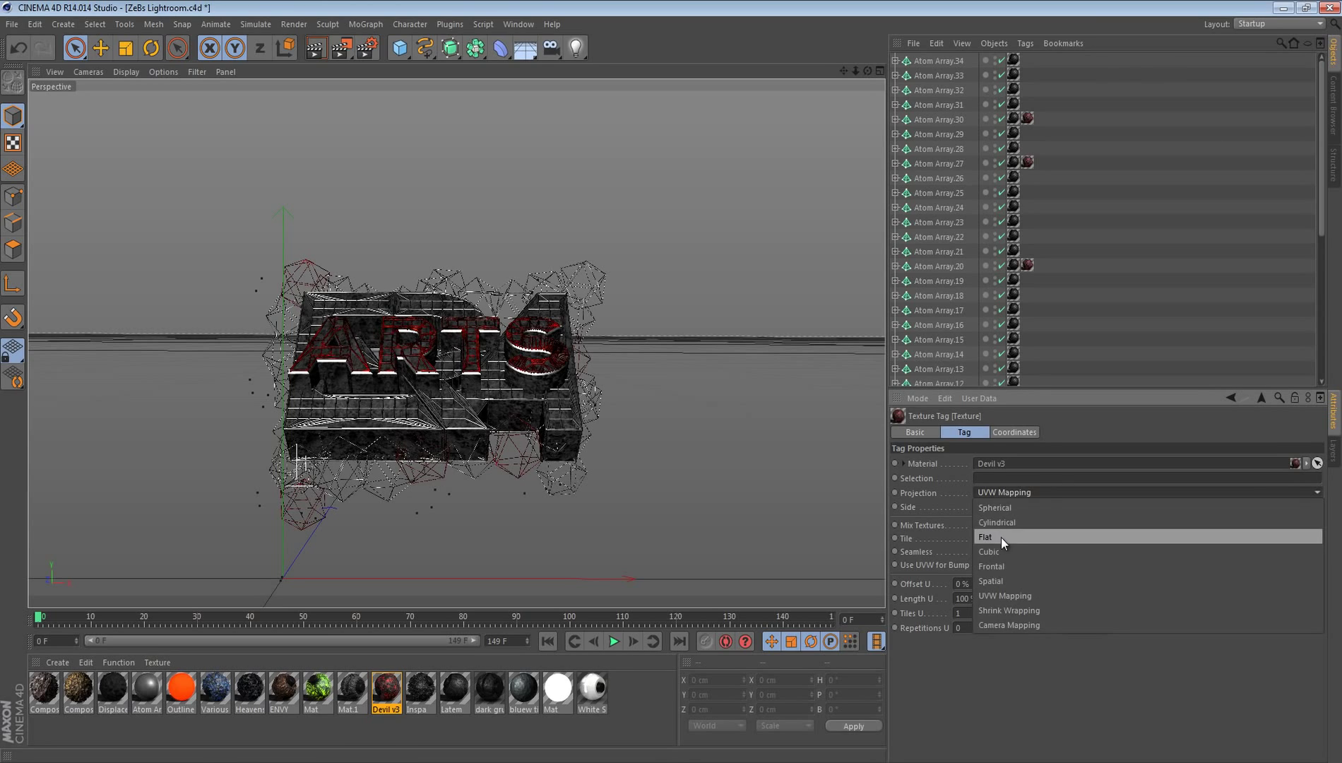
click(993, 551)
click(976, 551)
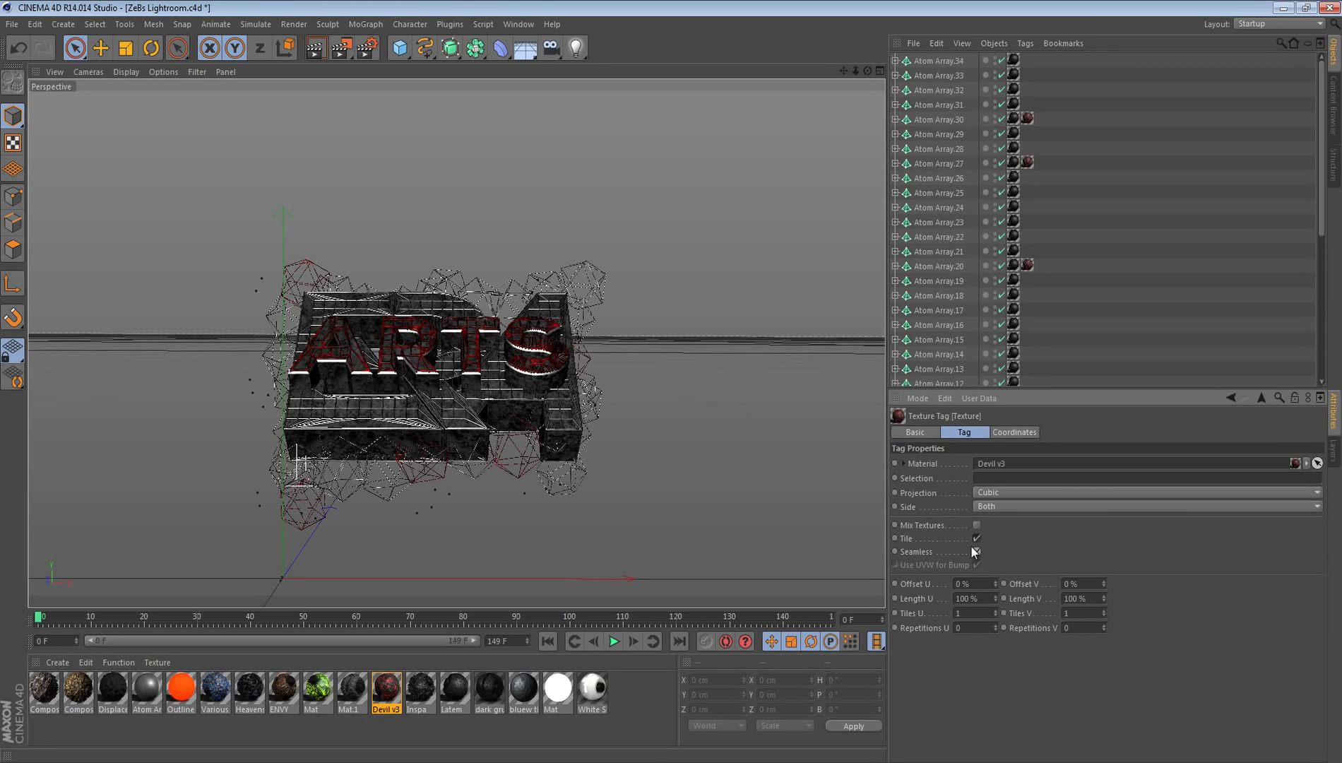
Step: Apply Devil v3 to the upper-row Atom Array behind the gap between T and S, using seamless Cubic projection
drag(391, 694, 982, 540)
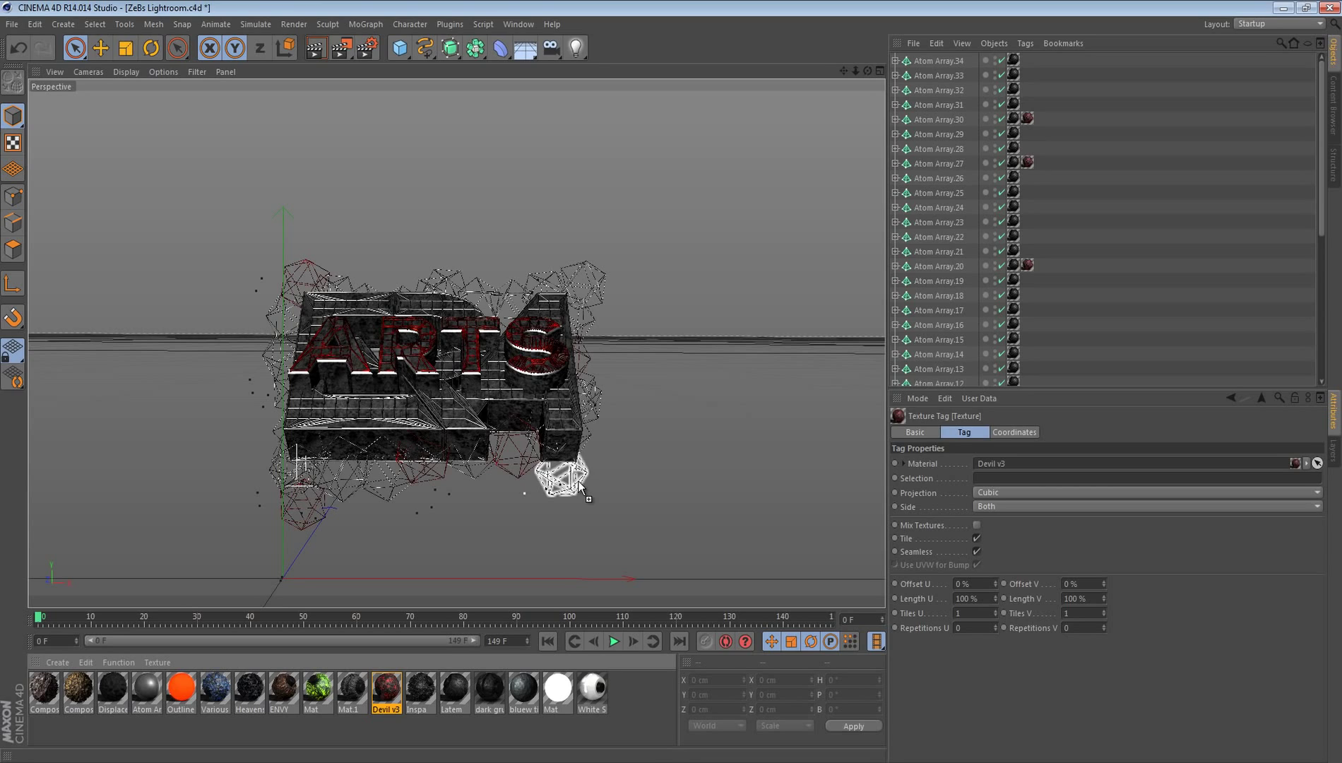
drag(579, 486, 503, 288)
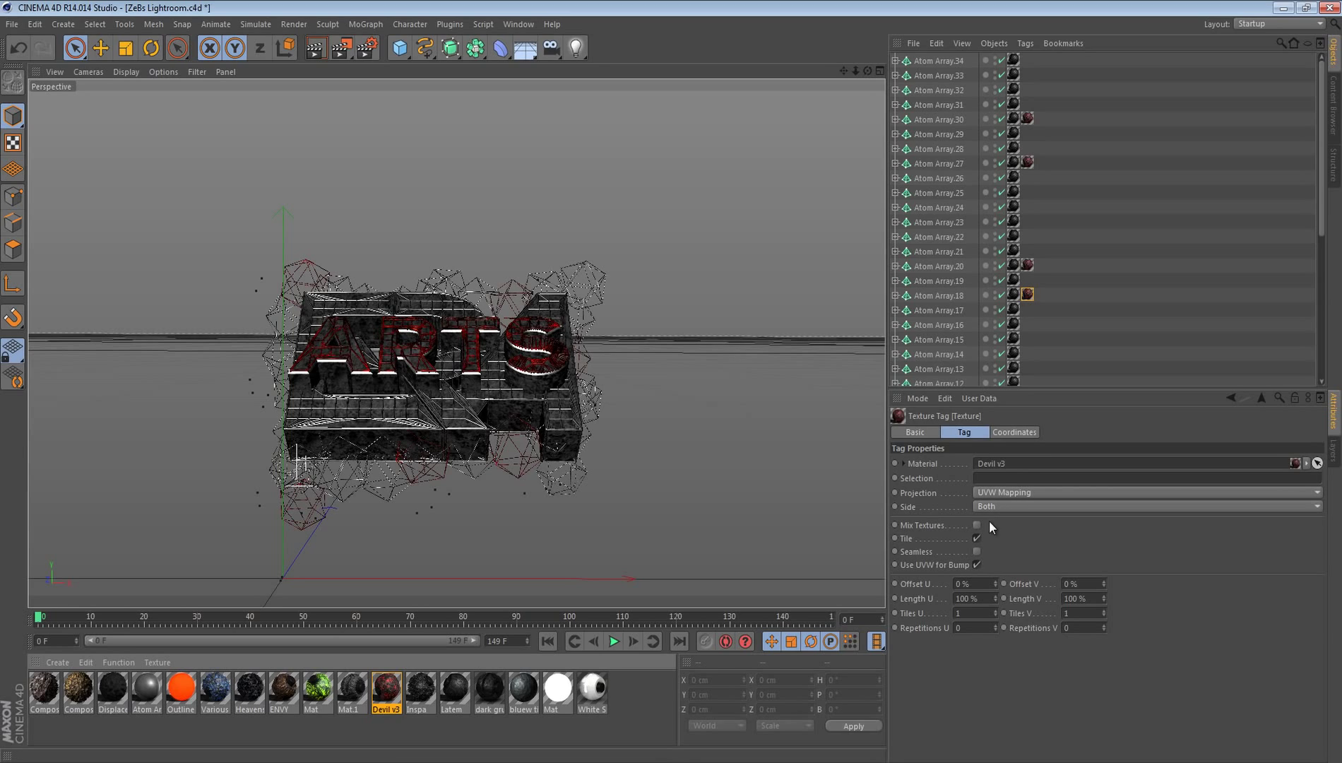
click(1000, 493)
click(987, 552)
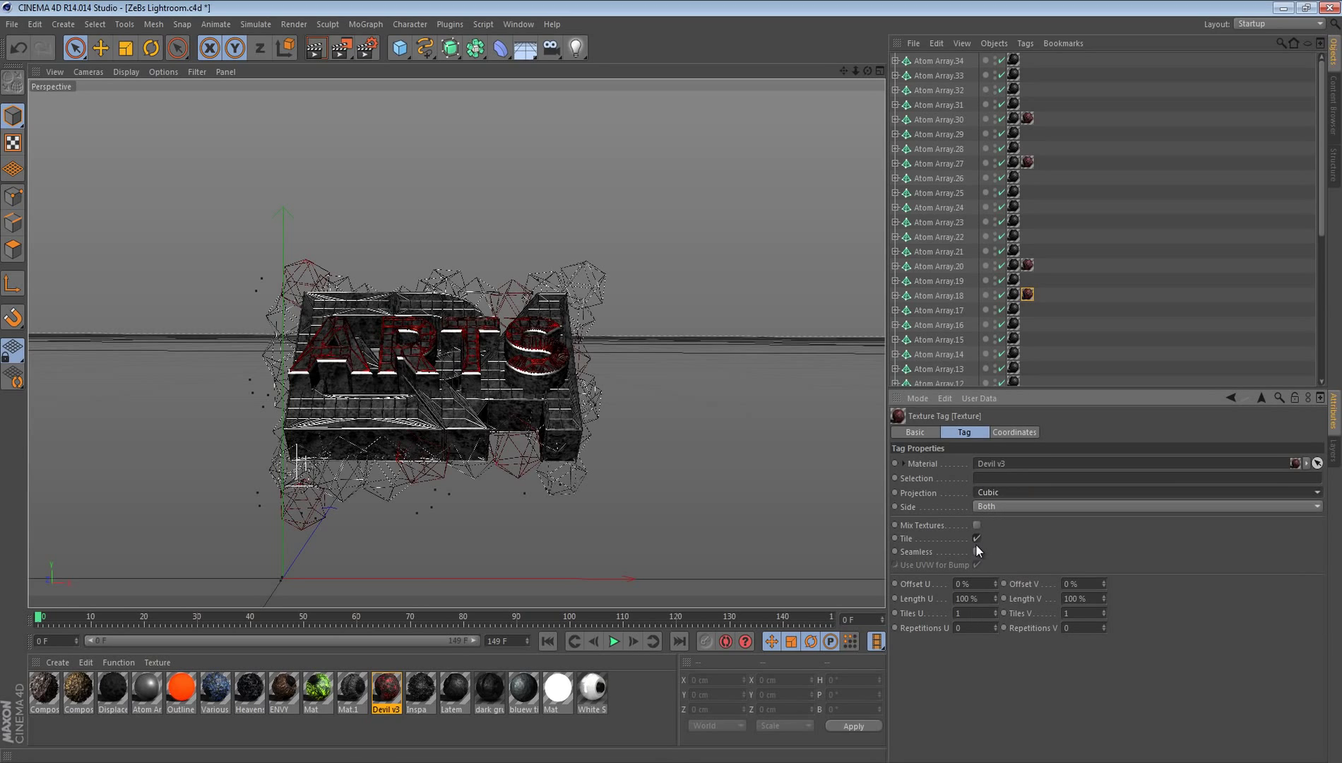
click(976, 551)
Step: Apply Devil v3 to the top Atom Array of the right column, using seamless Cubic projection
drag(380, 691, 563, 459)
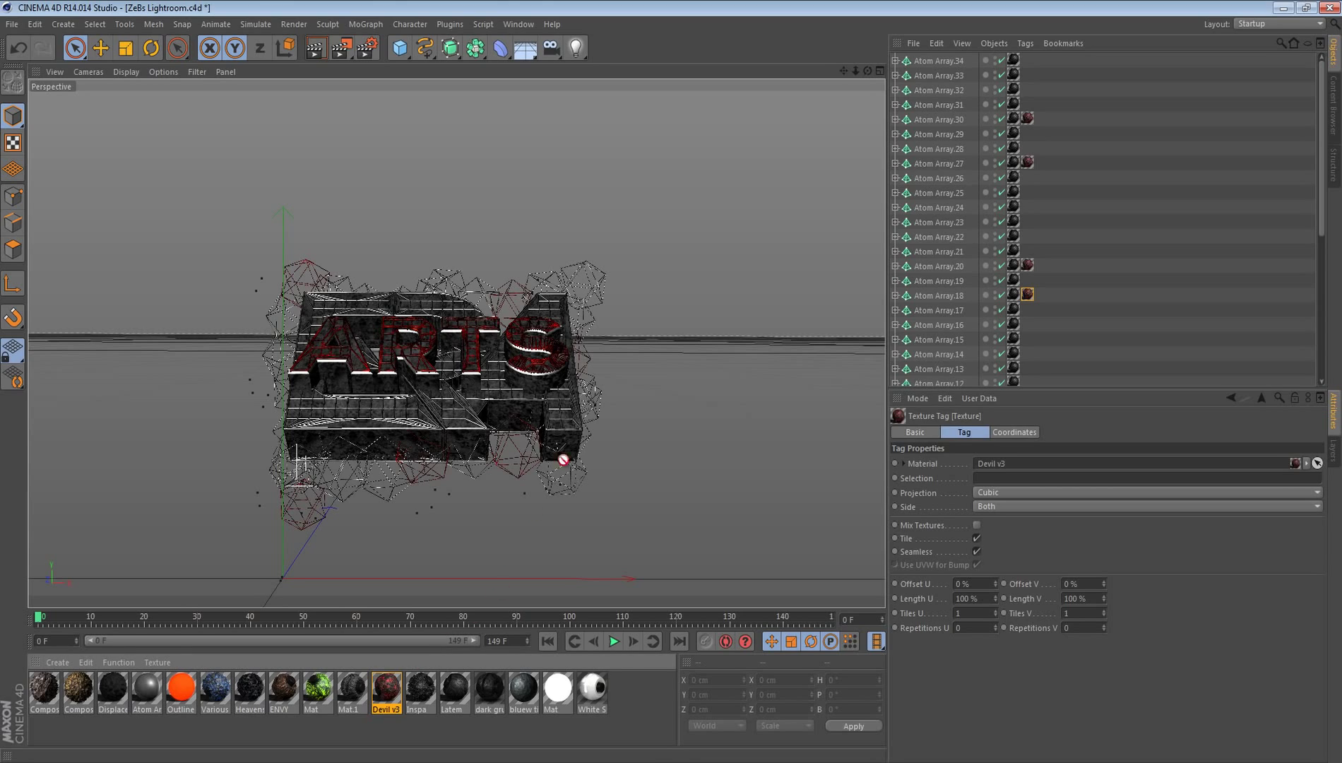
drag(609, 399, 599, 282)
click(1006, 493)
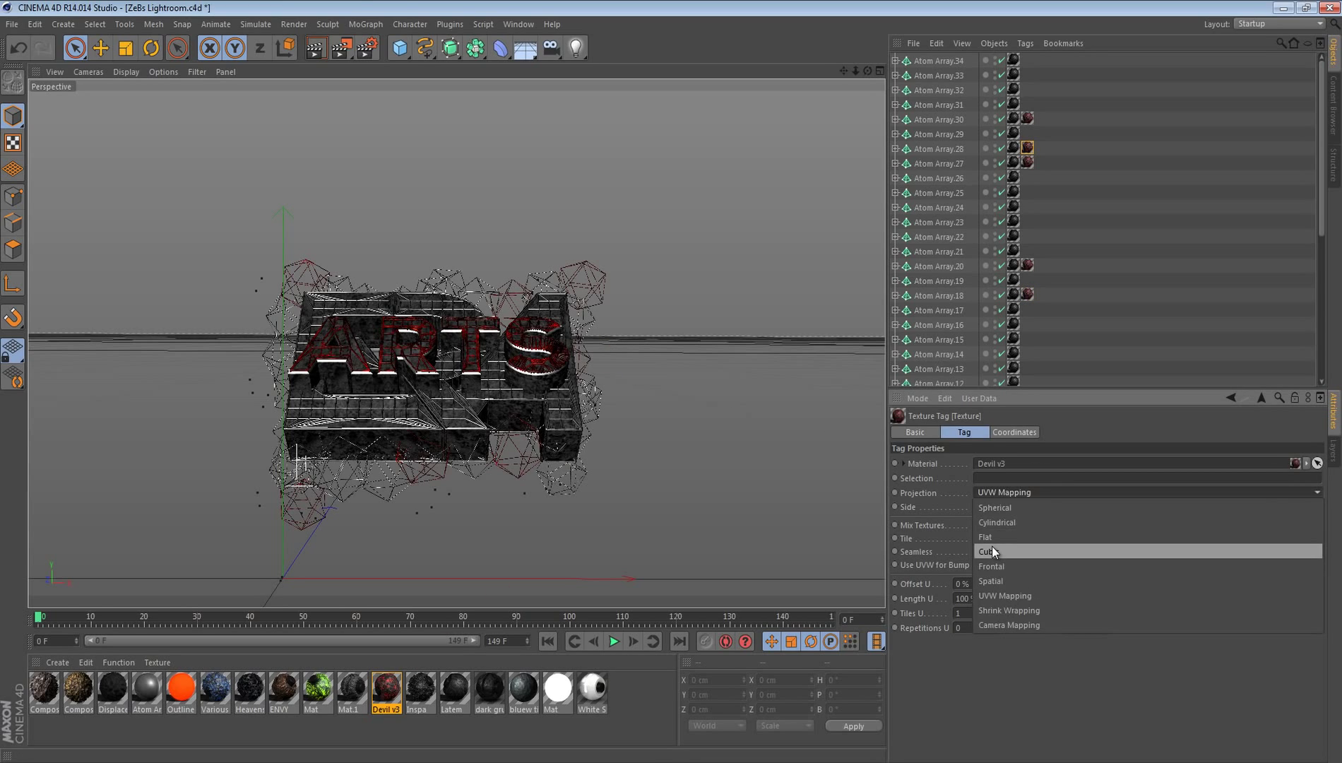
click(976, 548)
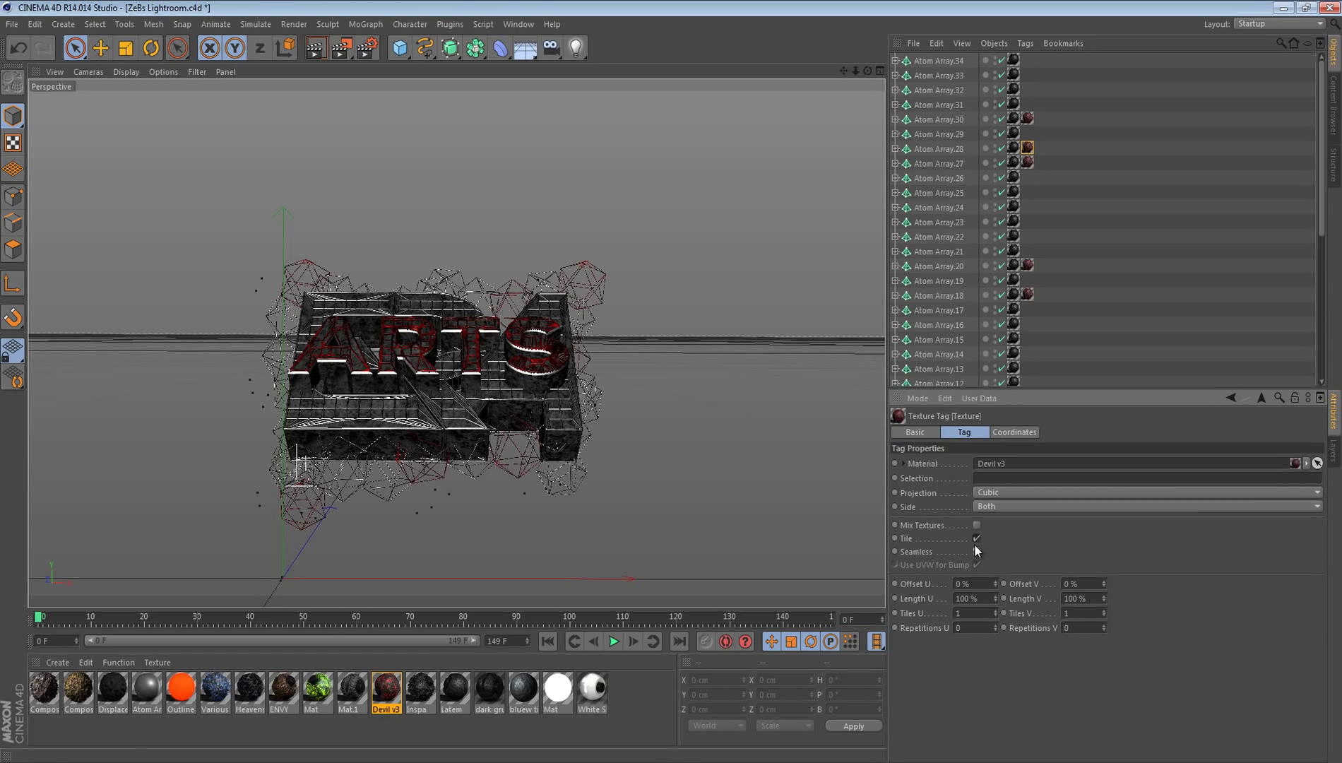
Step: Duplicate the three Extrude NURBS objects that form the large block letters
scroll(961, 269, down, 5)
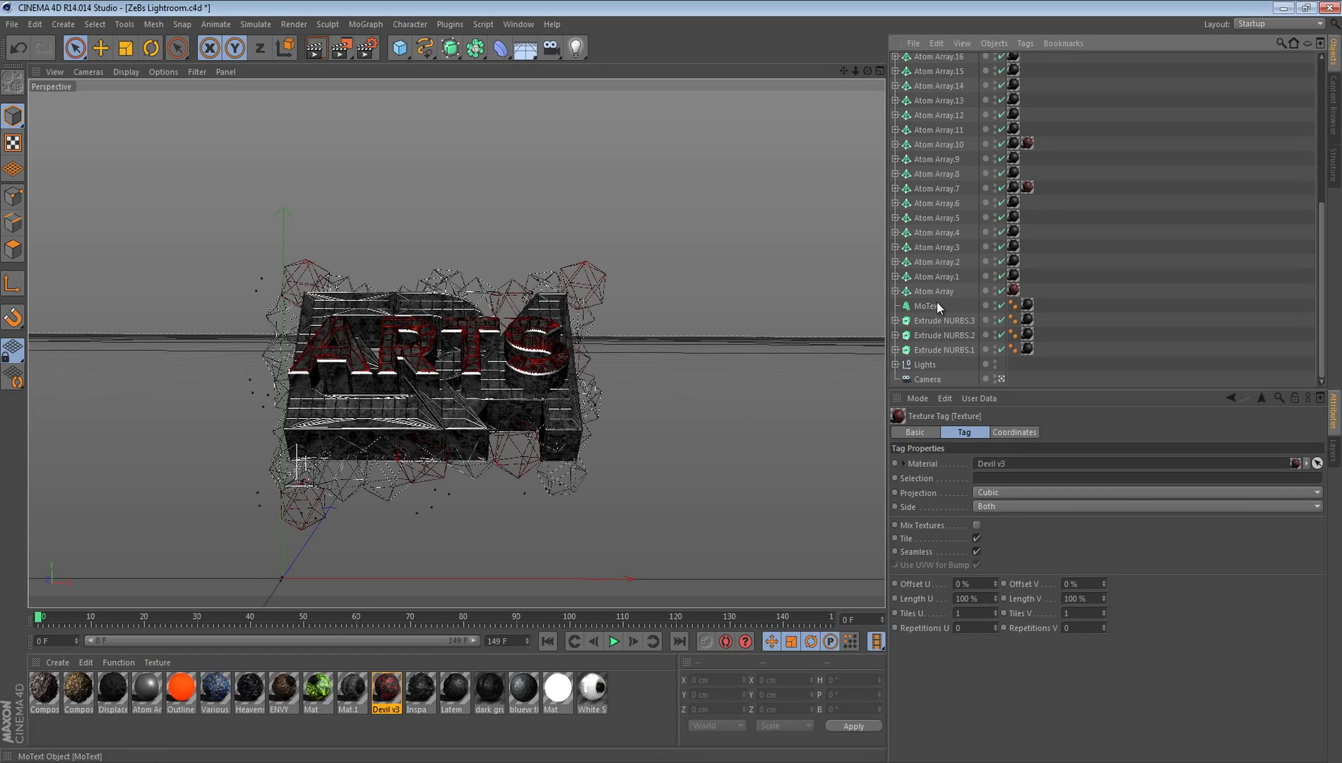
click(935, 344)
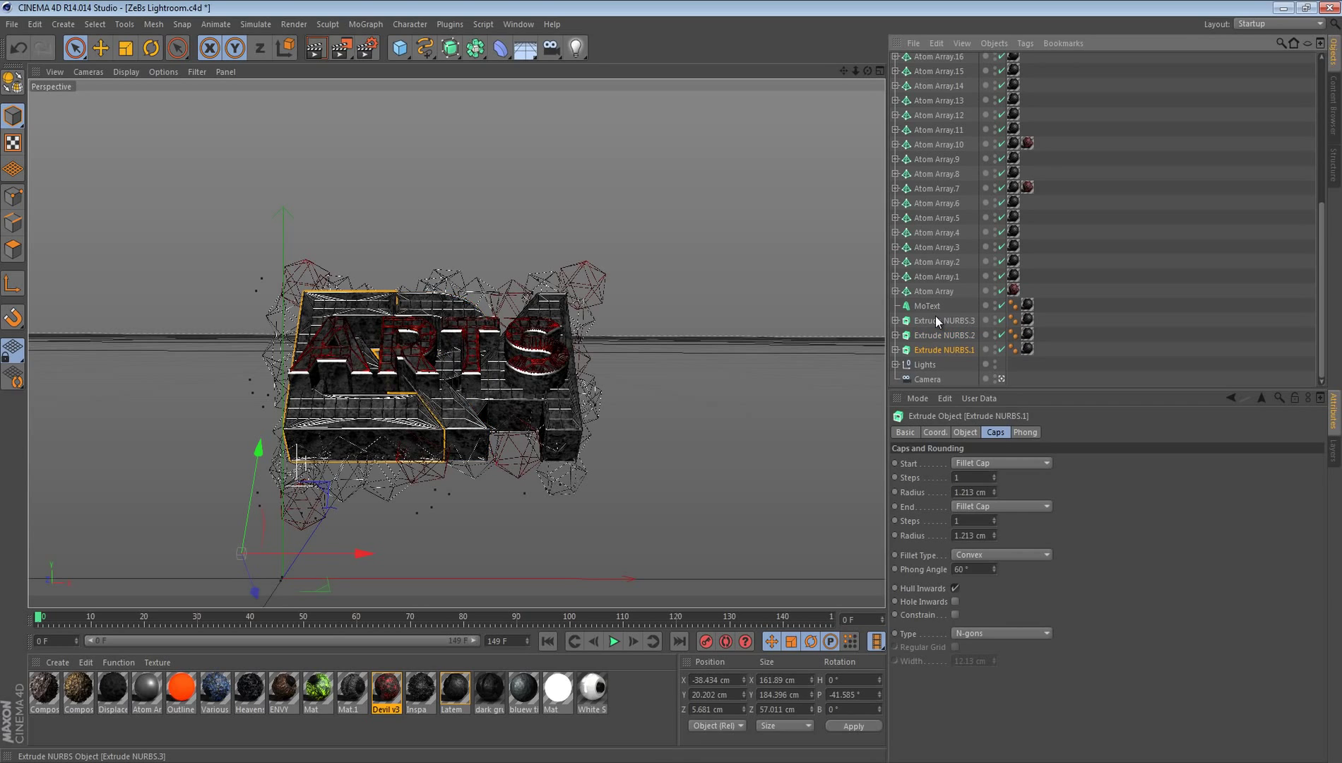
shift+click(941, 320)
key(ctrl+v)
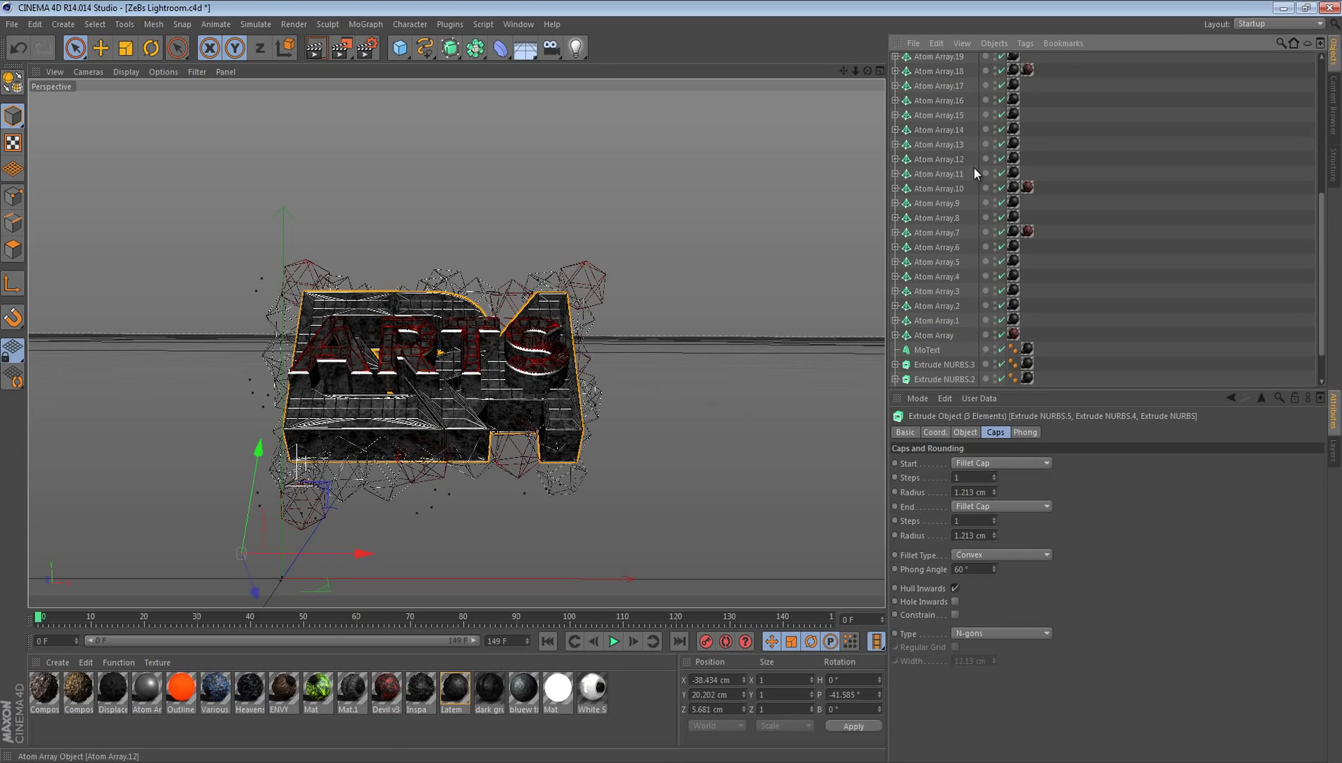
Step: Fracture the three duplicated Extrude NURBS objects with NitroBlast at High quality into 170 pieces each
click(450, 24)
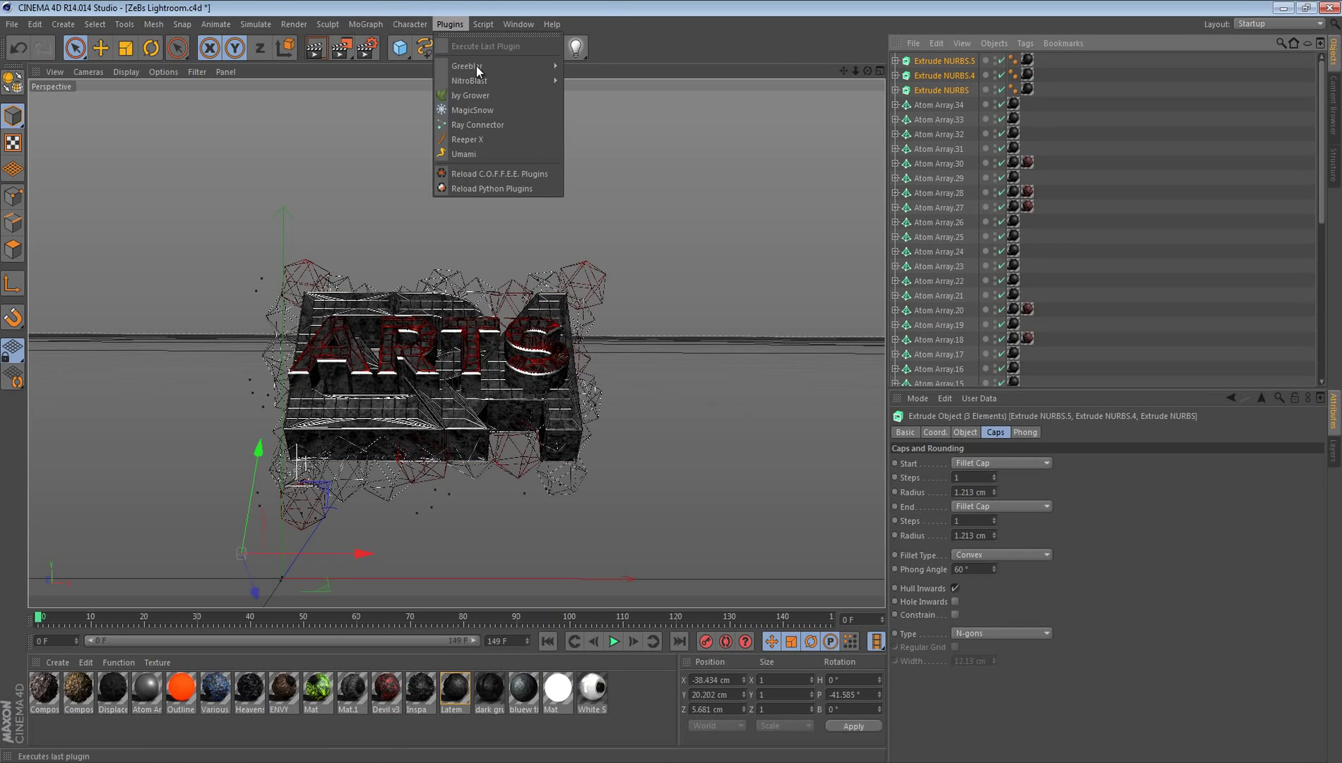
mouse_move(485, 81)
click(629, 115)
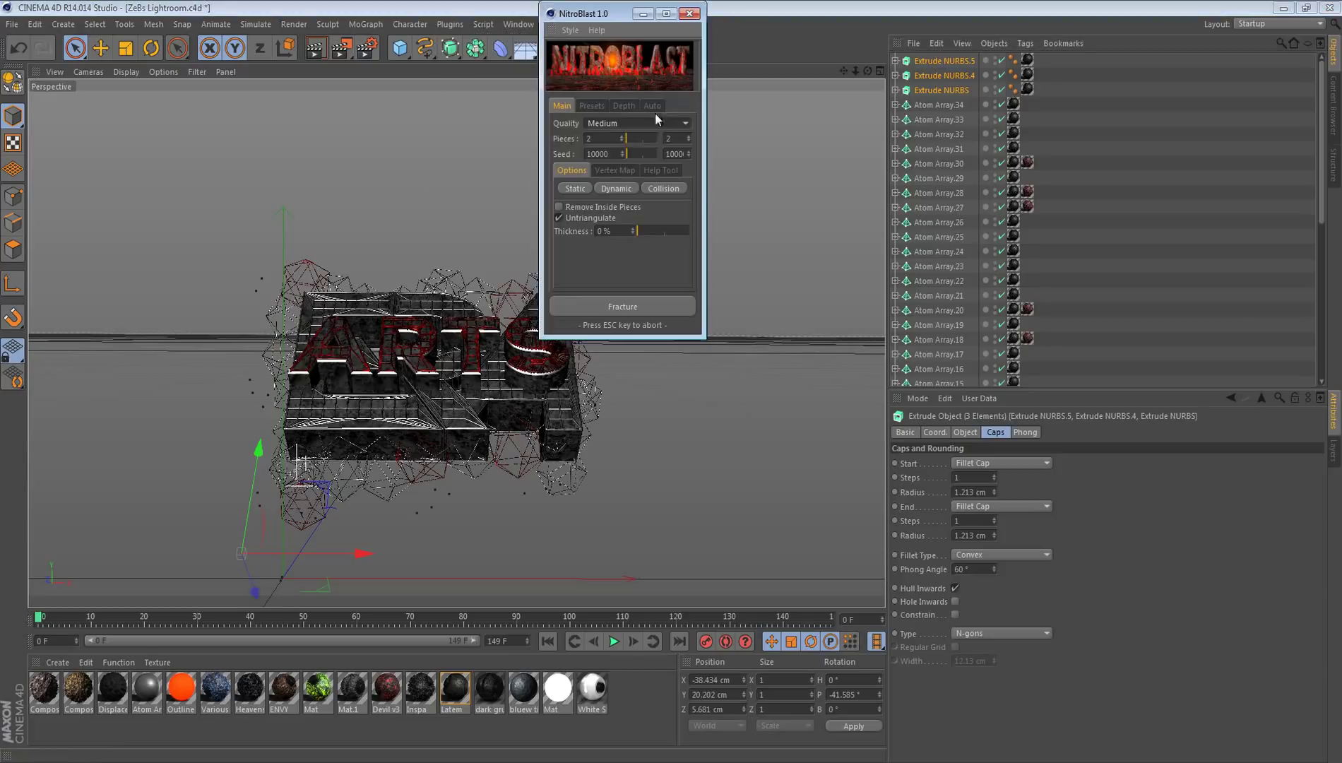
click(593, 128)
click(604, 162)
click(620, 304)
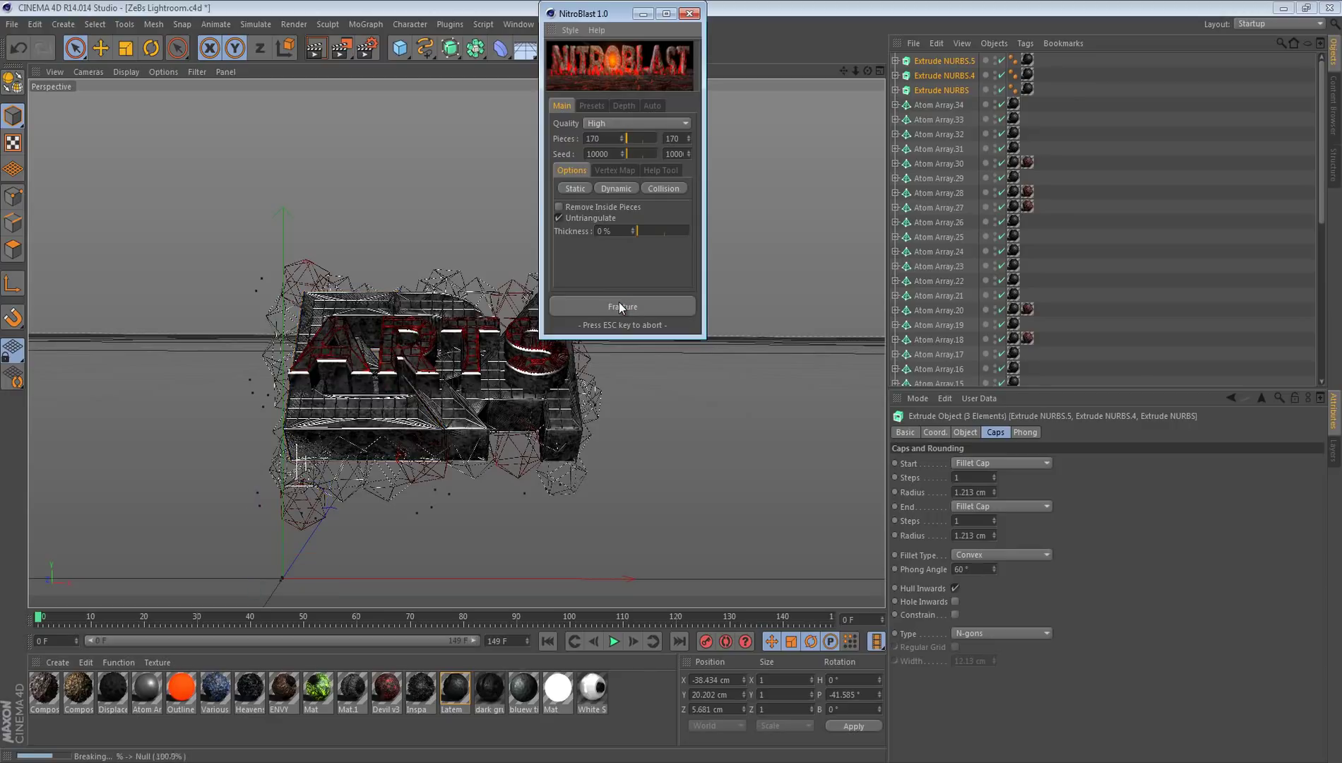
click(689, 13)
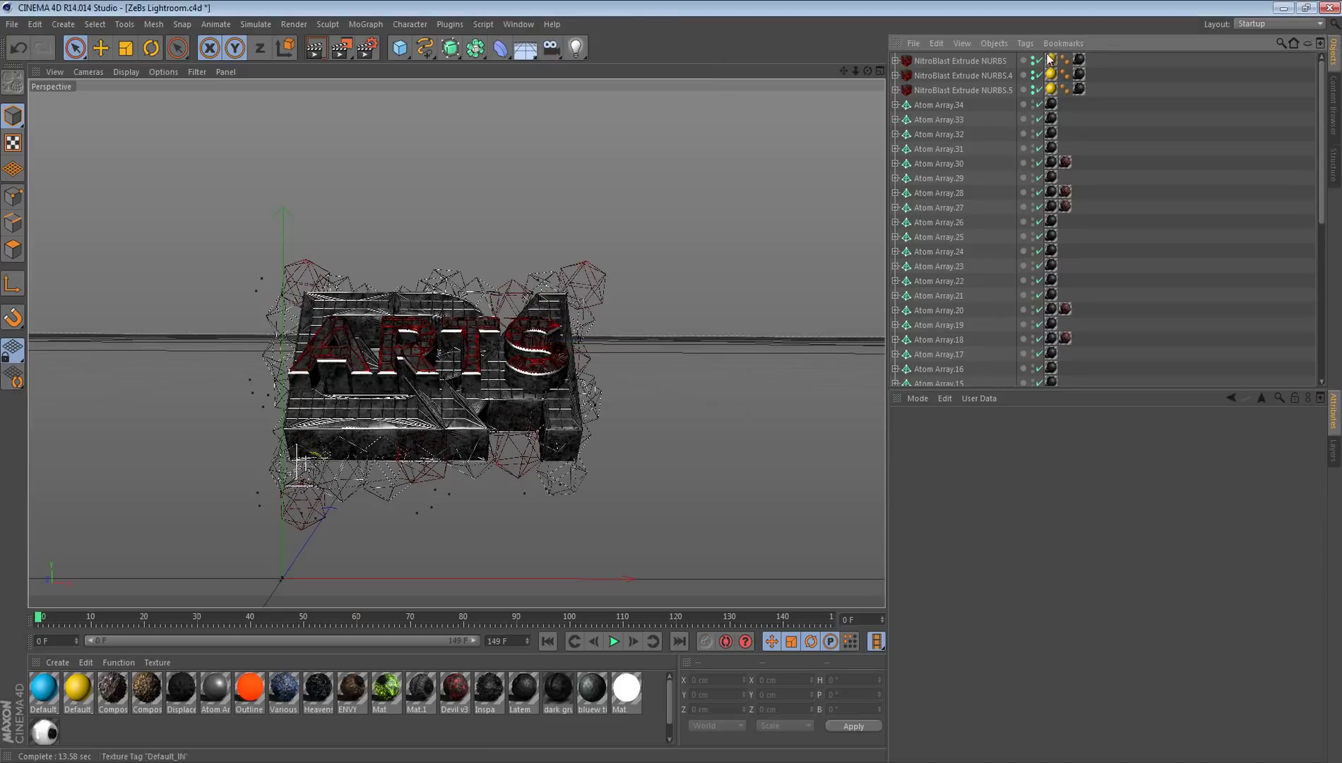
Step: Replace the yellow inside material on all three NitroBlast objects with Devil v3, keeping Latem on the outside
click(1078, 60)
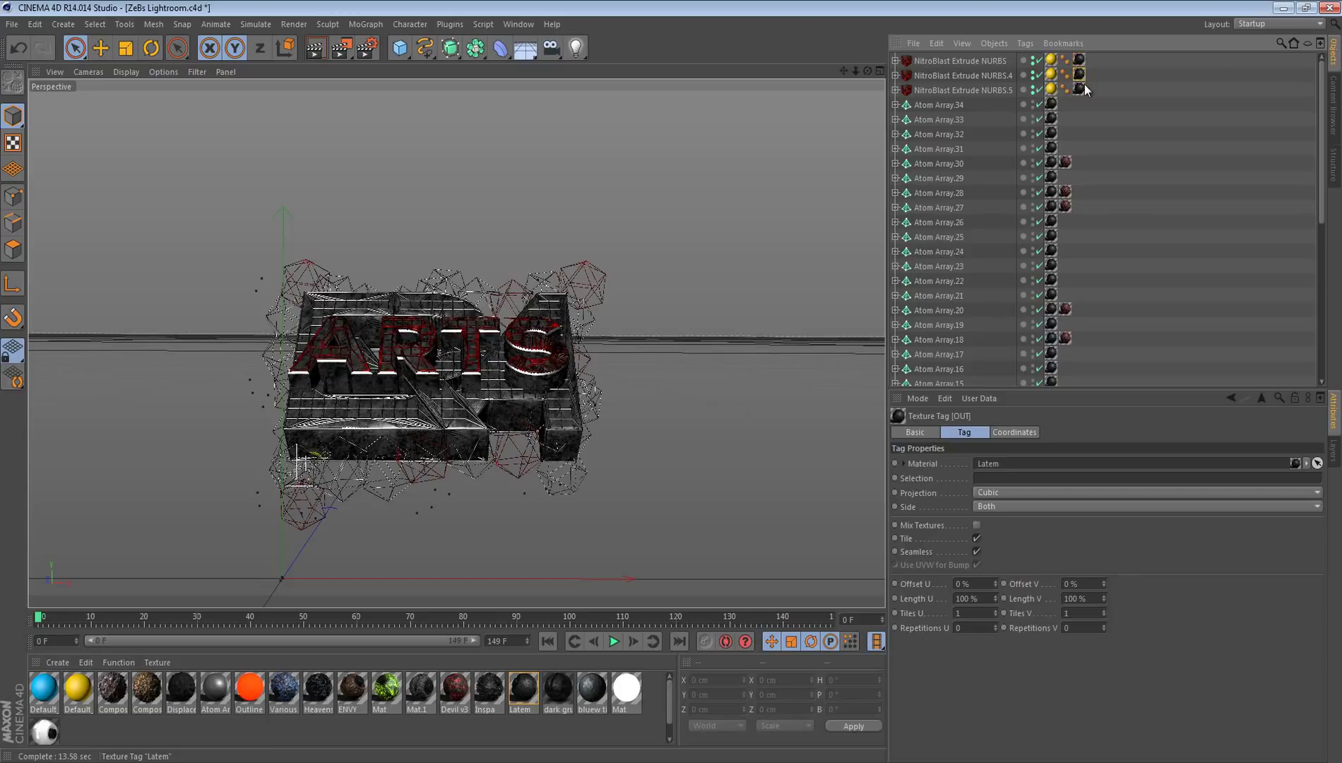
click(1080, 90)
click(454, 717)
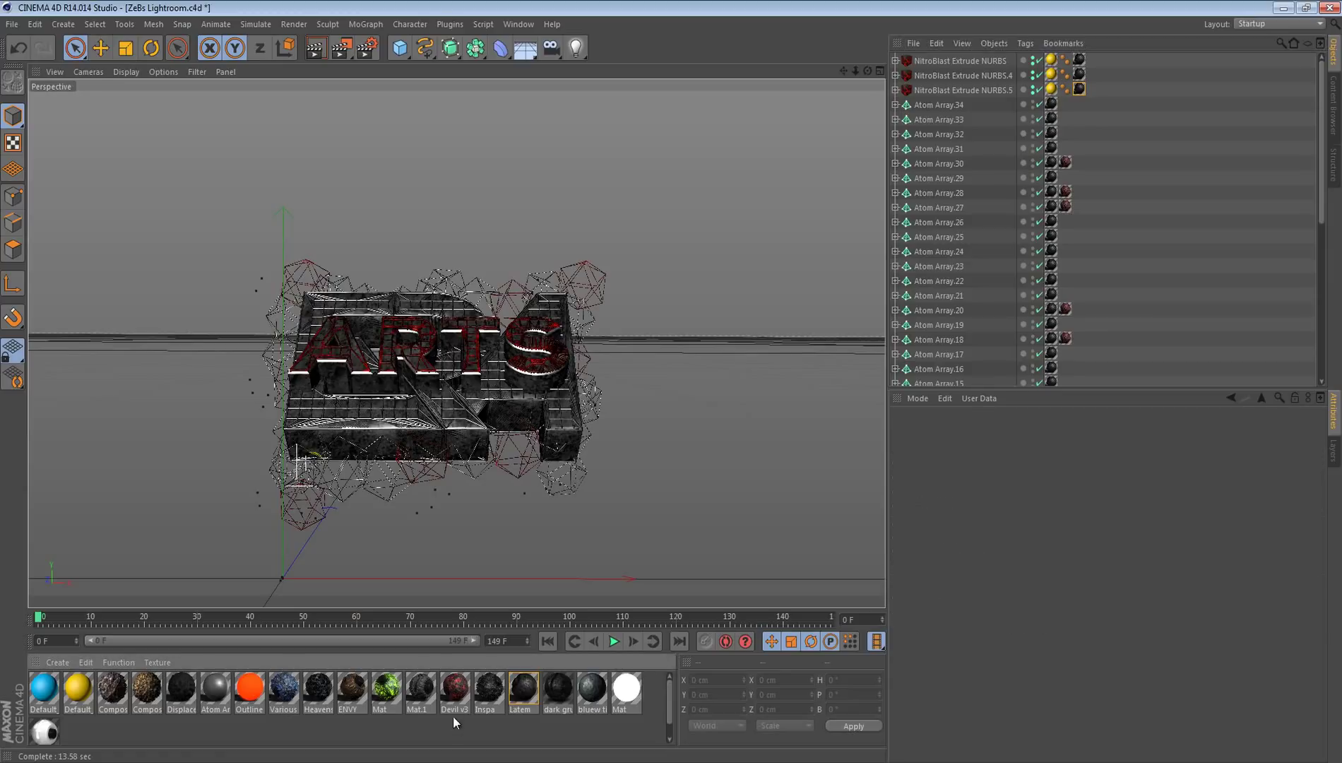
click(456, 689)
drag(716, 404, 1051, 61)
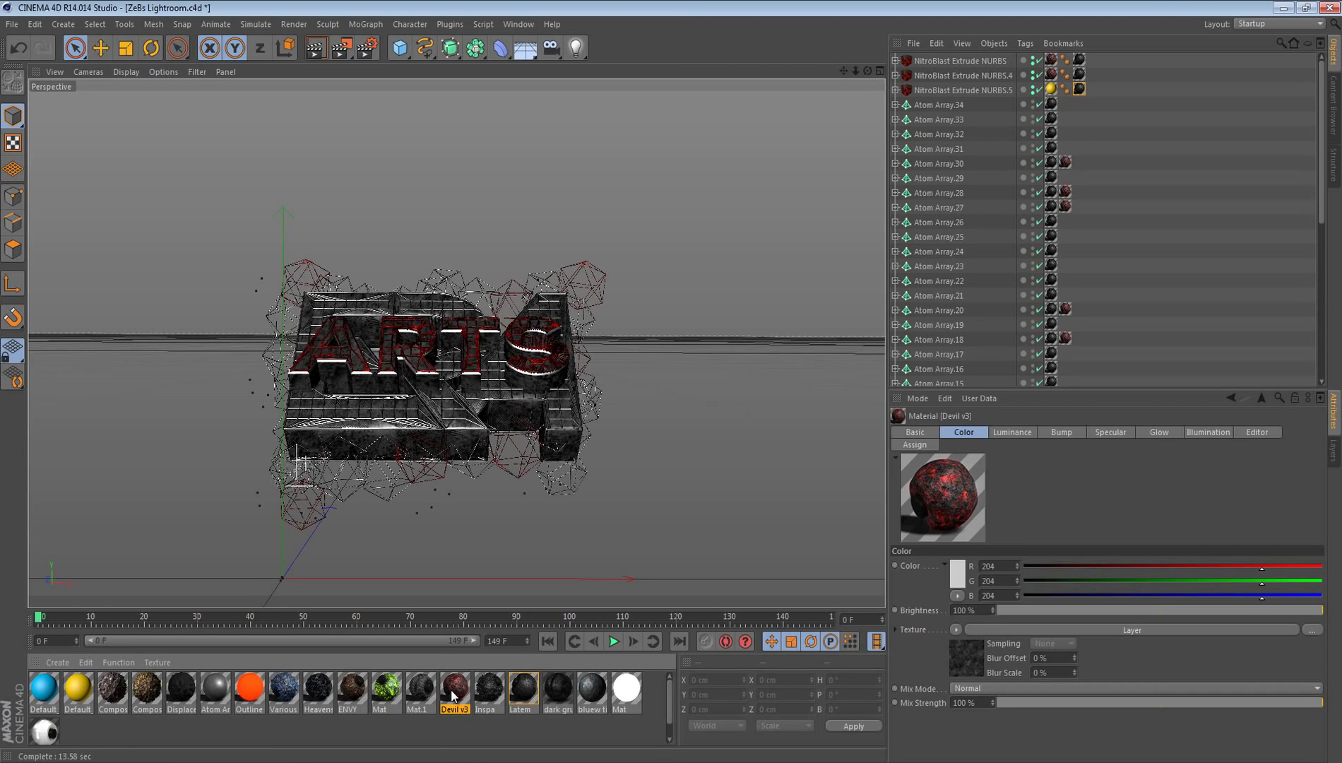
drag(1059, 97, 1050, 99)
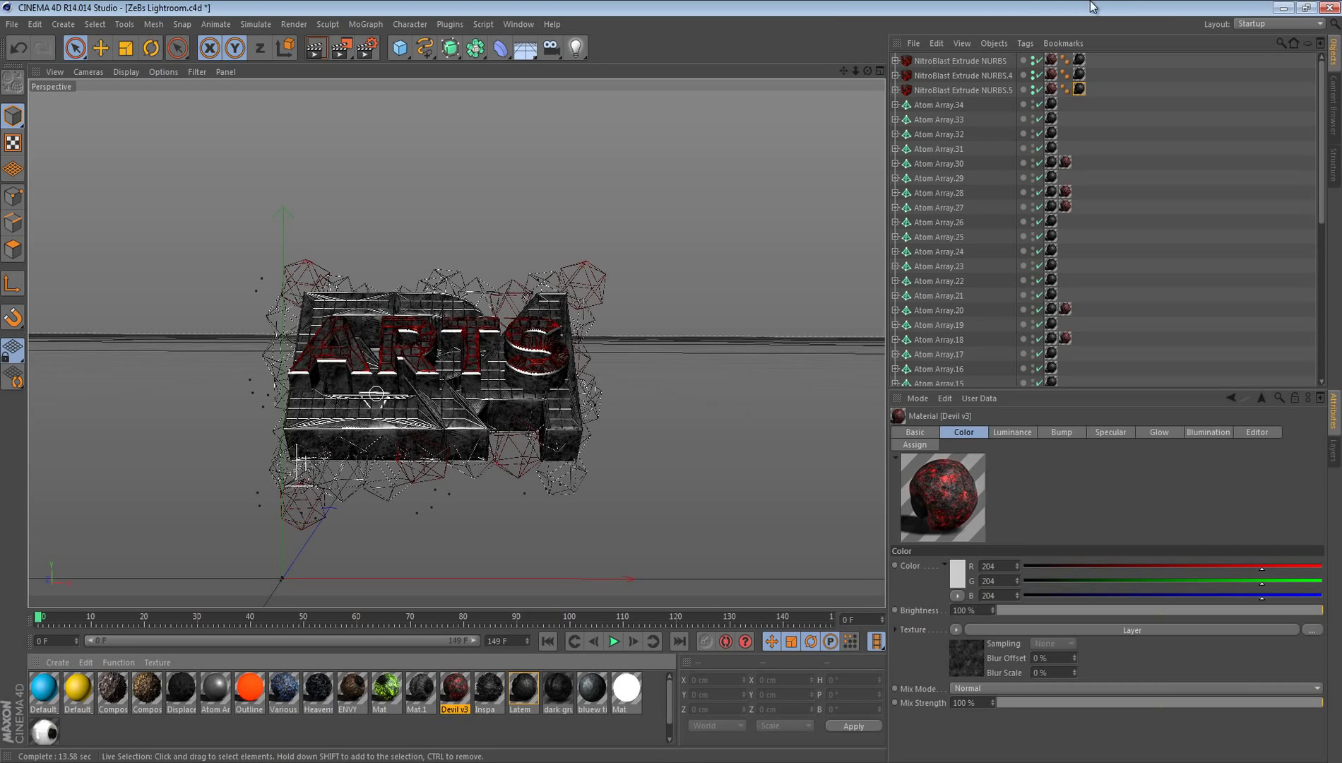
click(1080, 60)
click(1077, 87)
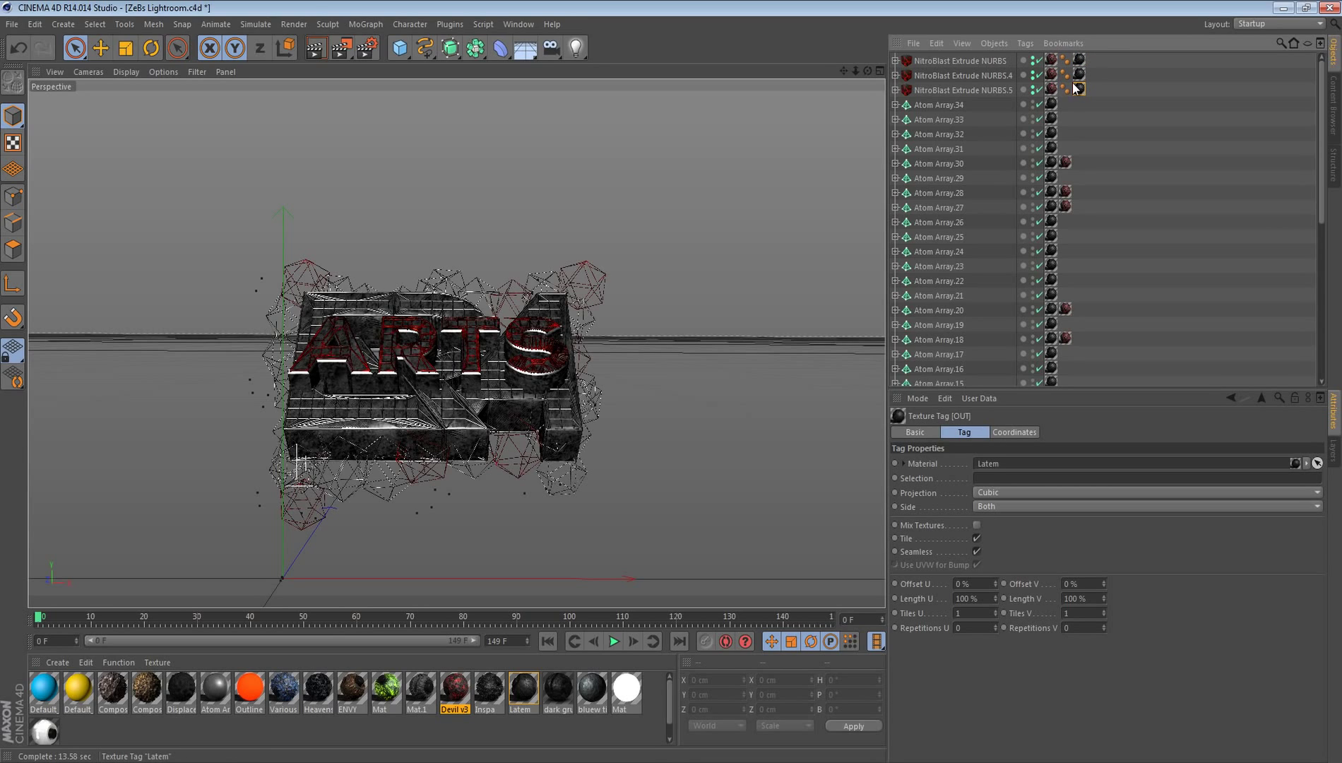
Step: Move Pieces 0 to 168 of NitroBlast Extrude NURBS into a new MoGraph Fracture object and delete the emptied NitroBlast object
click(366, 24)
click(378, 165)
click(895, 75)
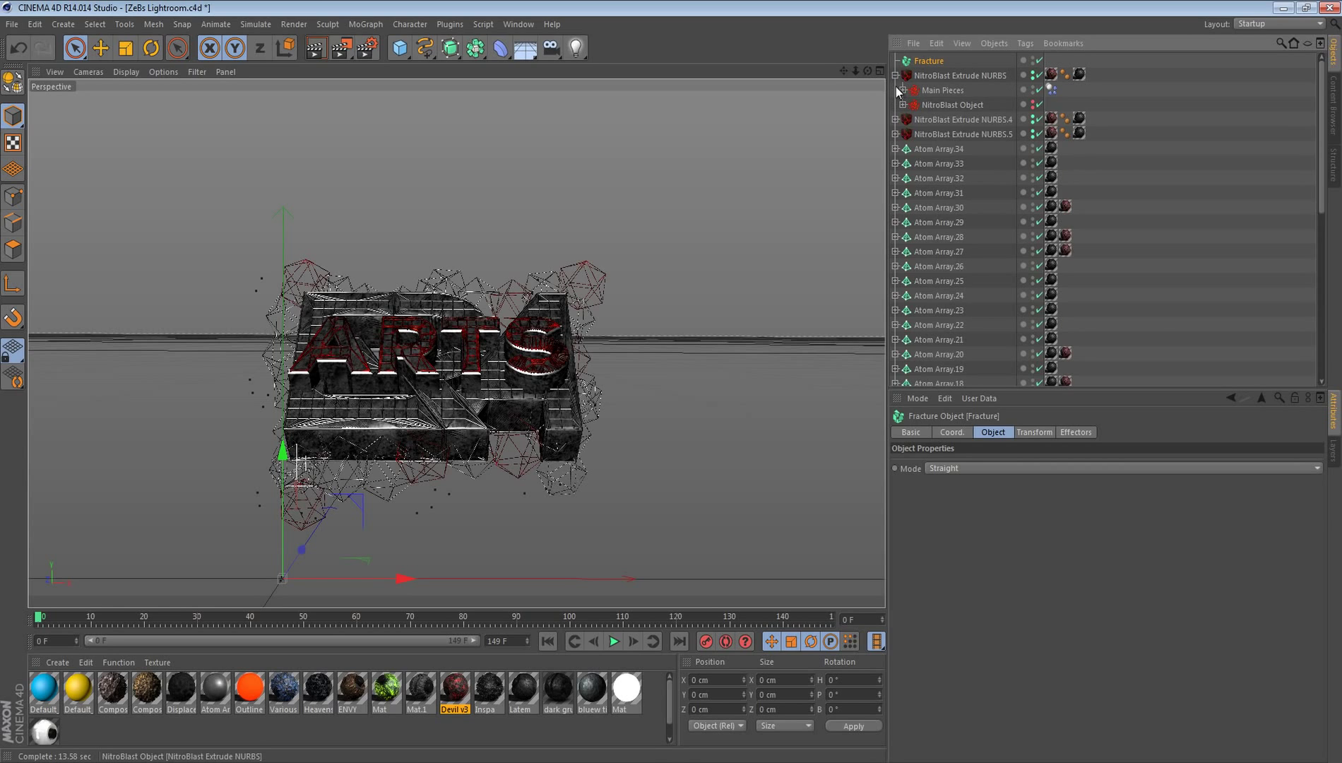
click(903, 90)
click(910, 106)
scroll(939, 134, down, 20)
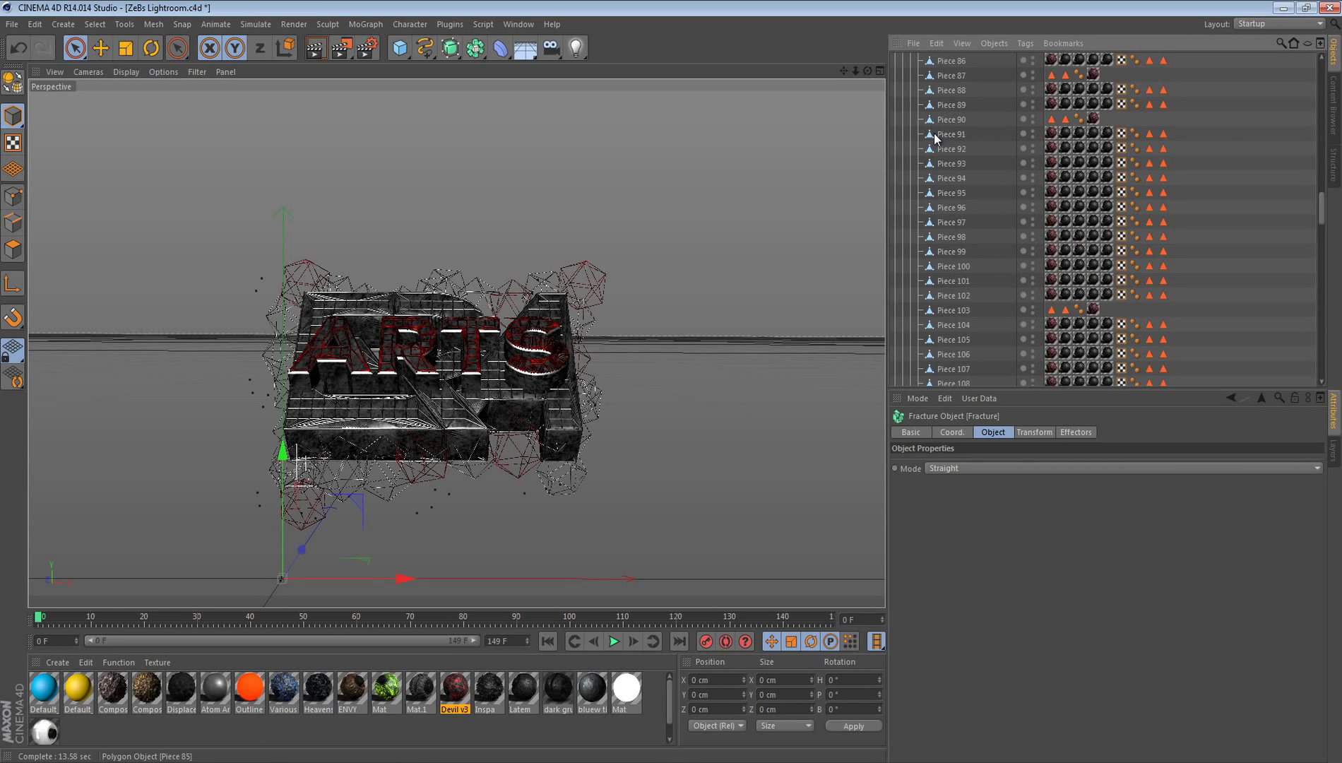
scroll(949, 205, up, 10)
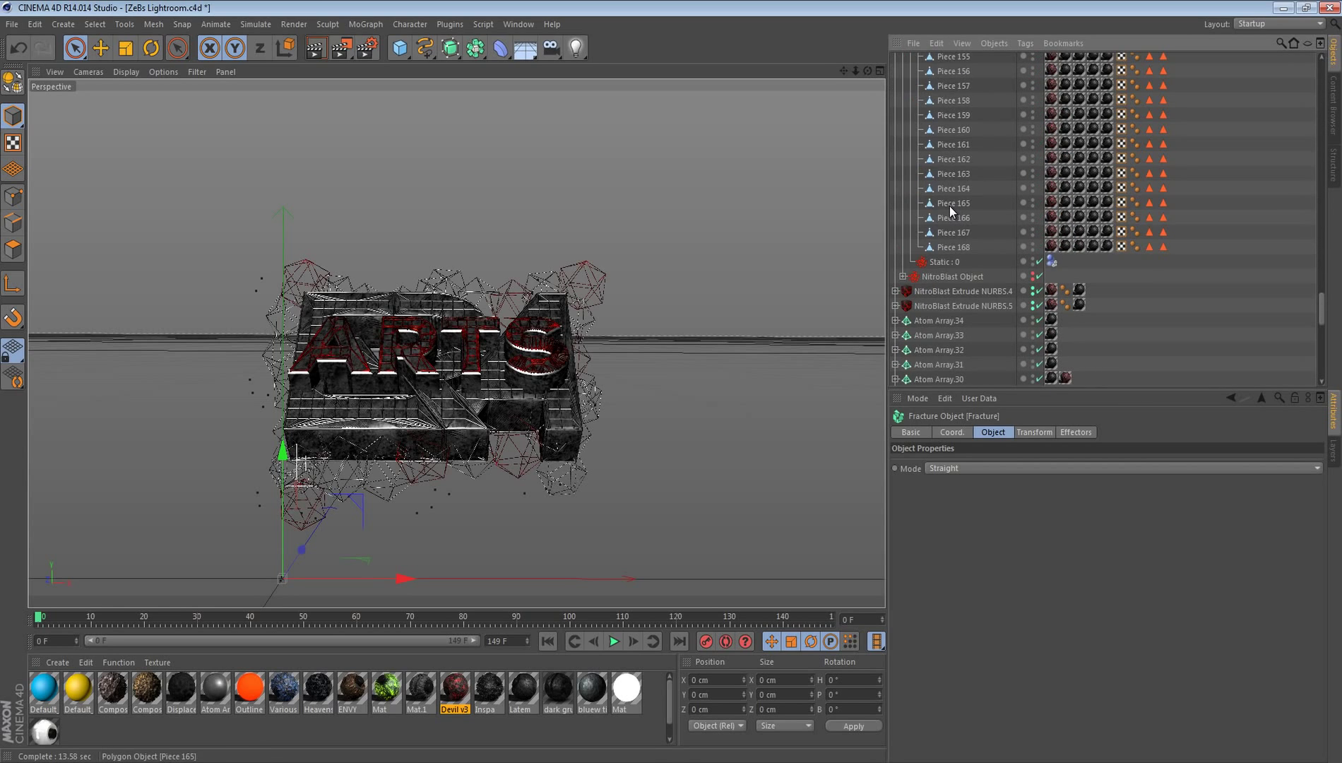
click(958, 247)
scroll(957, 212, up, 15)
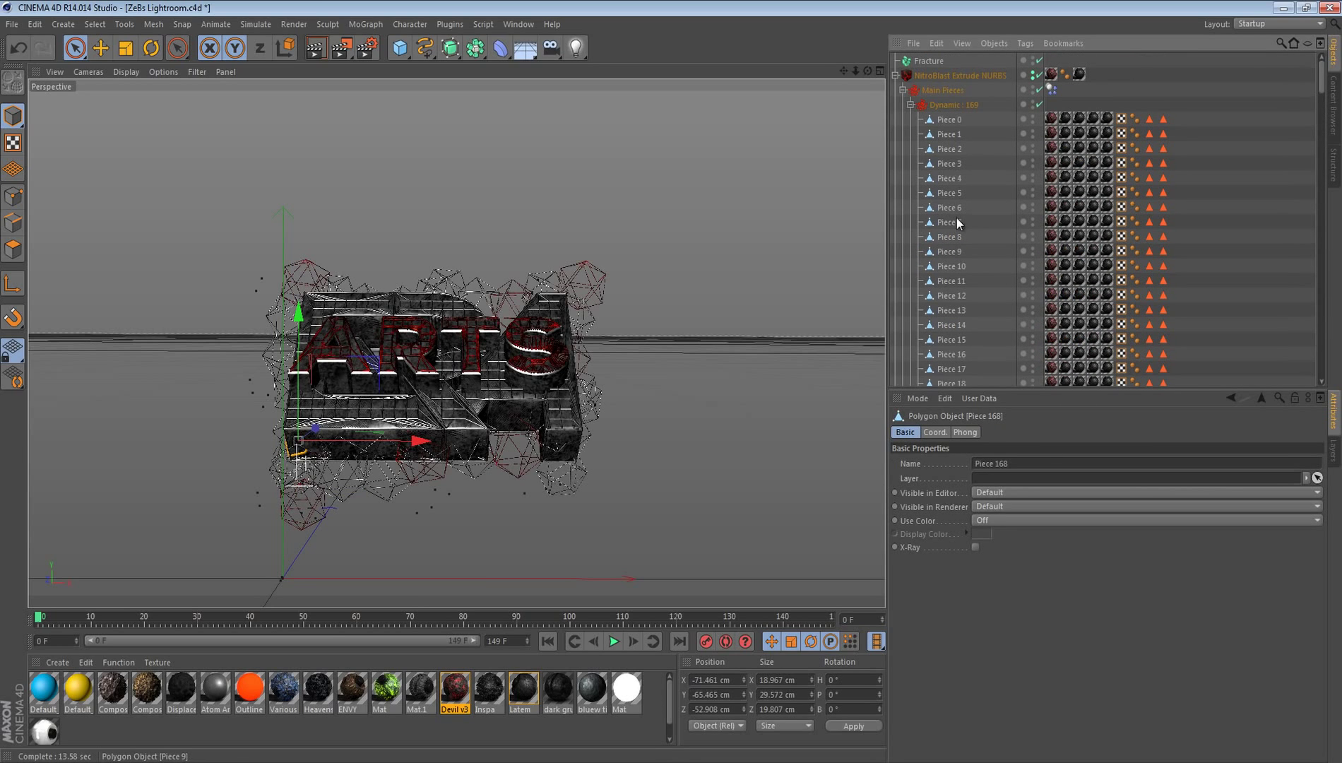
shift+click(955, 124)
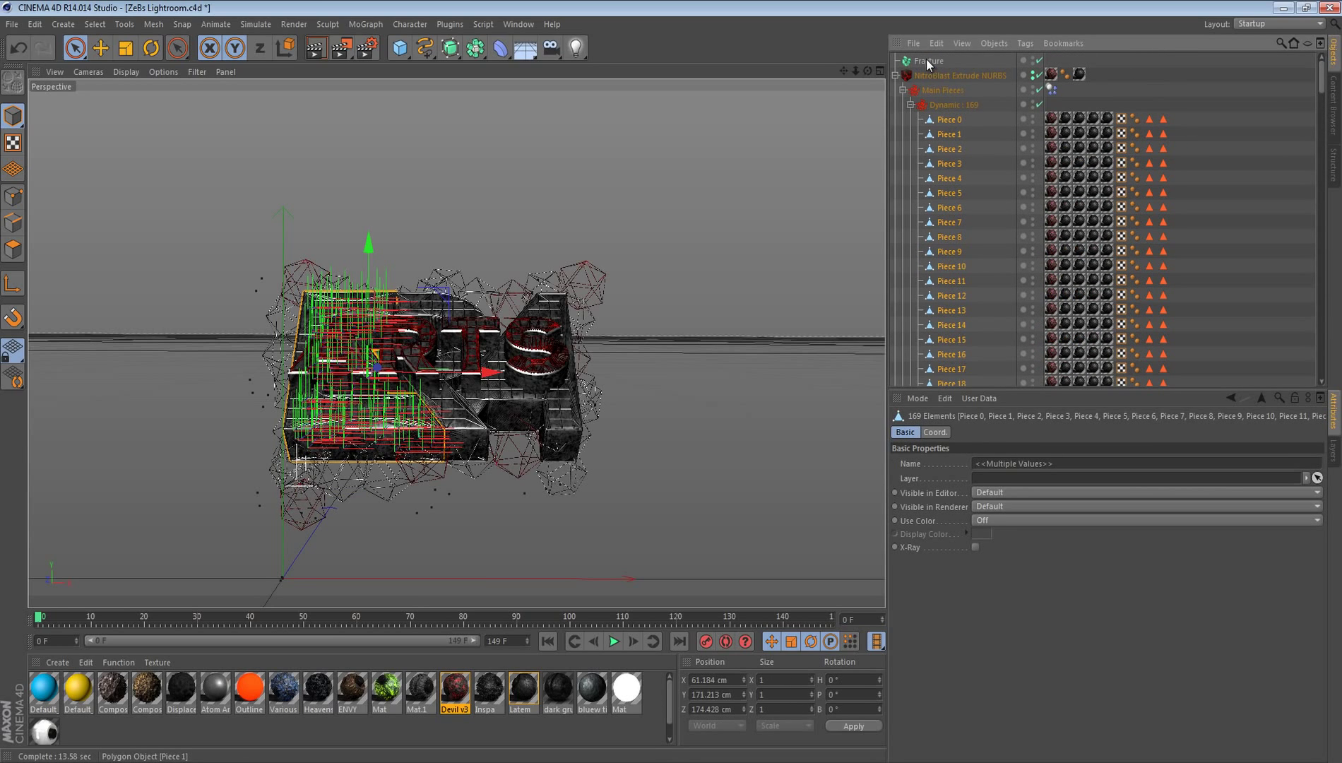
click(895, 75)
click(927, 77)
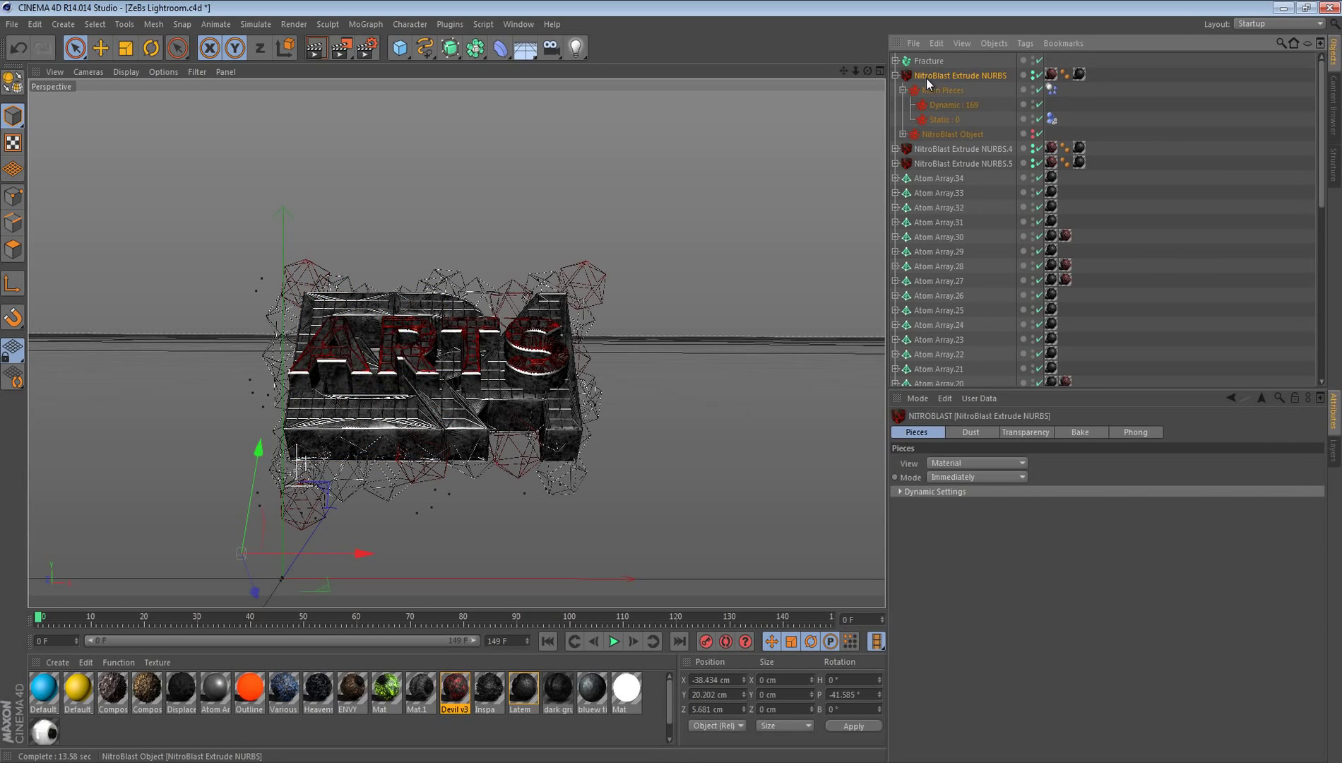
key(Delete)
Step: Move Pieces 0 to 166 of NitroBlast Extrude NURBS.4 into the Fracture object and delete the emptied NitroBlast object
click(895, 75)
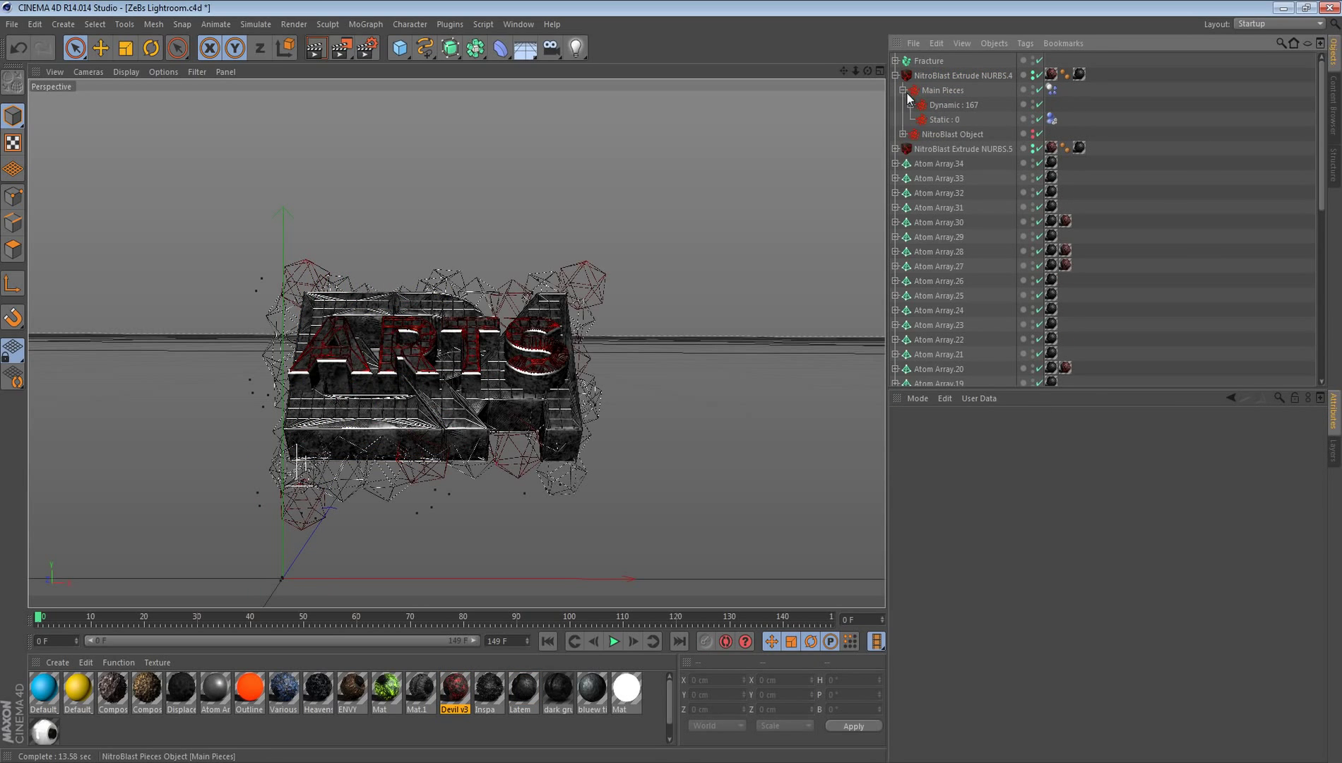
click(911, 104)
scroll(953, 153, down, 15)
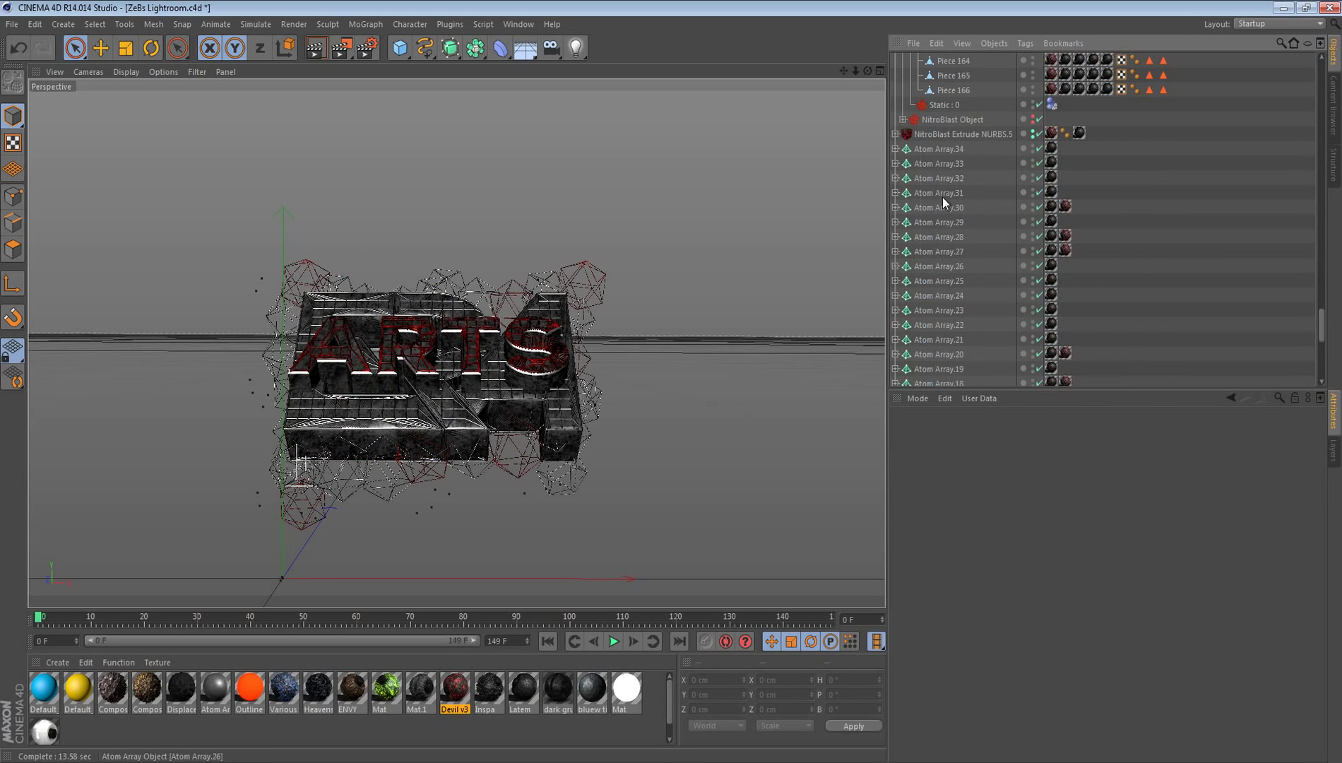
scroll(943, 199, up, 6)
click(953, 355)
scroll(965, 300, up, 20)
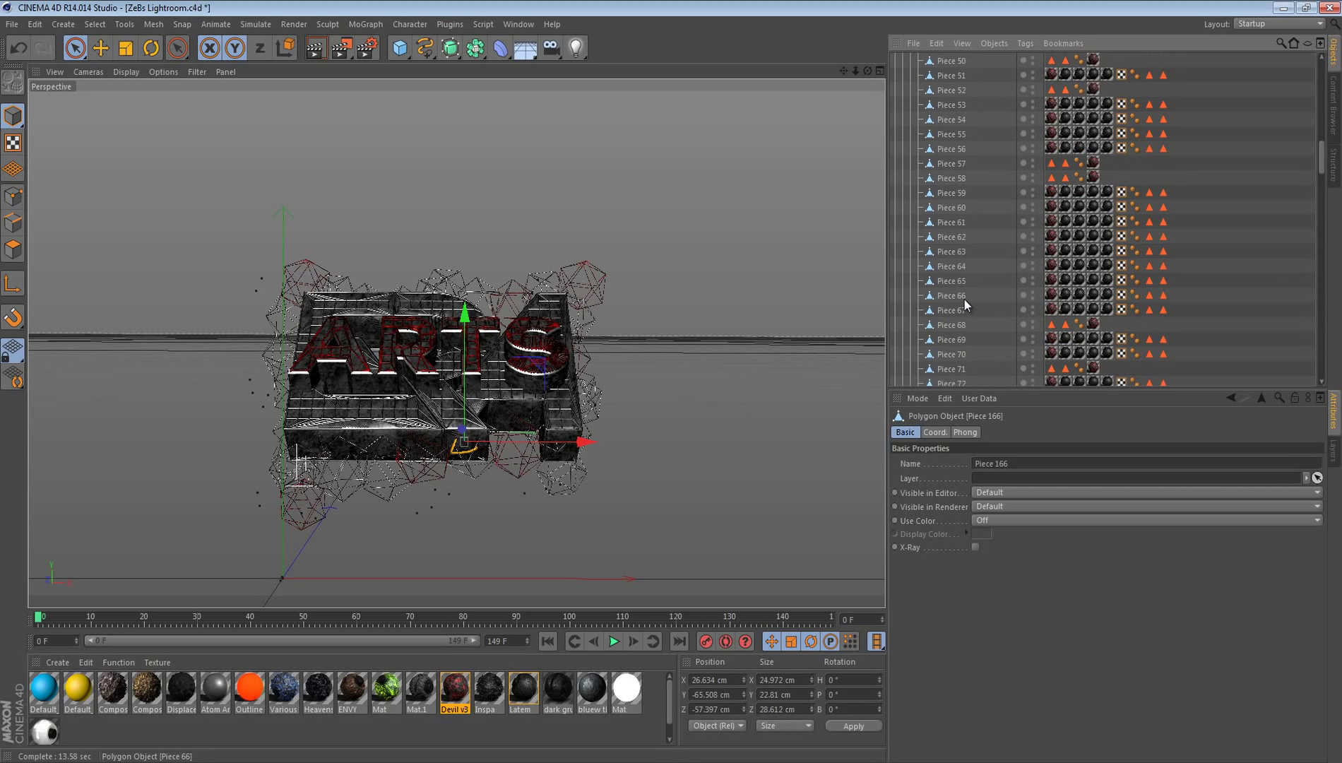
shift+click(948, 121)
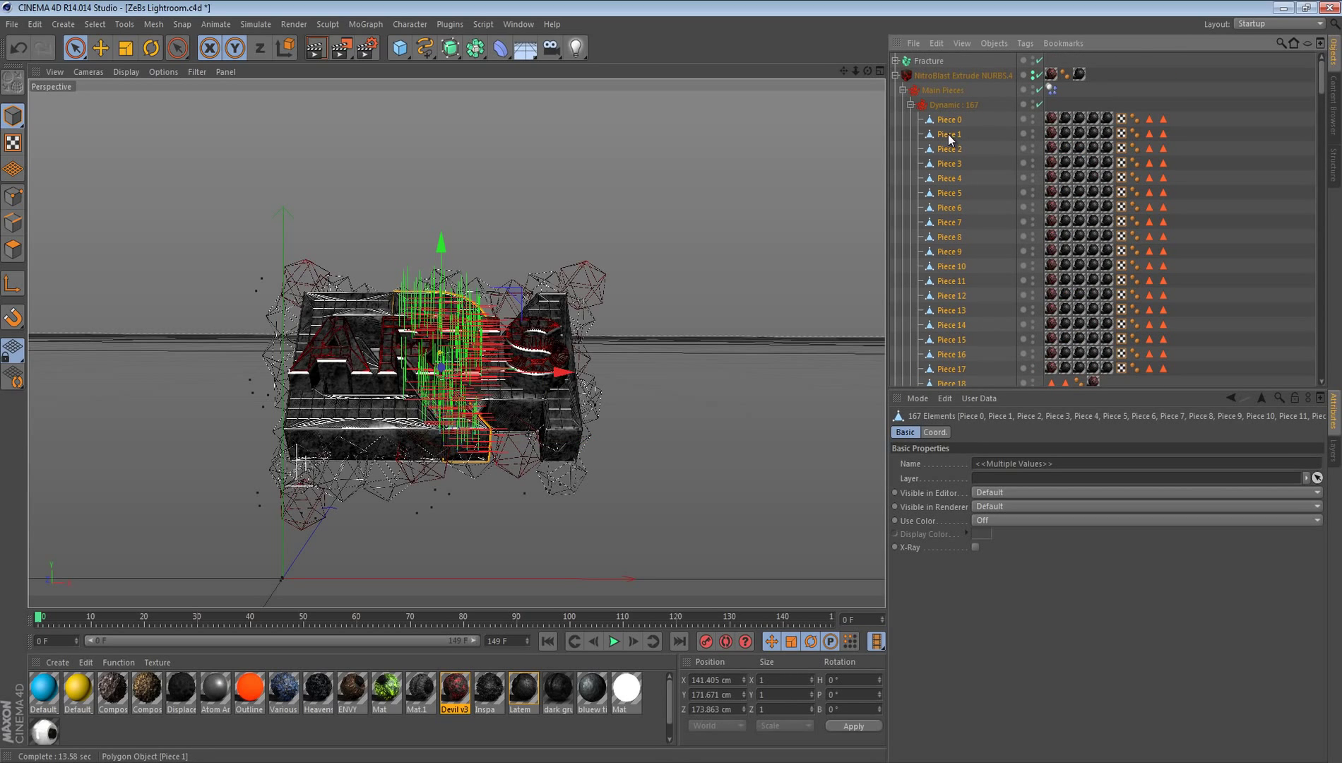
drag(921, 48, 918, 61)
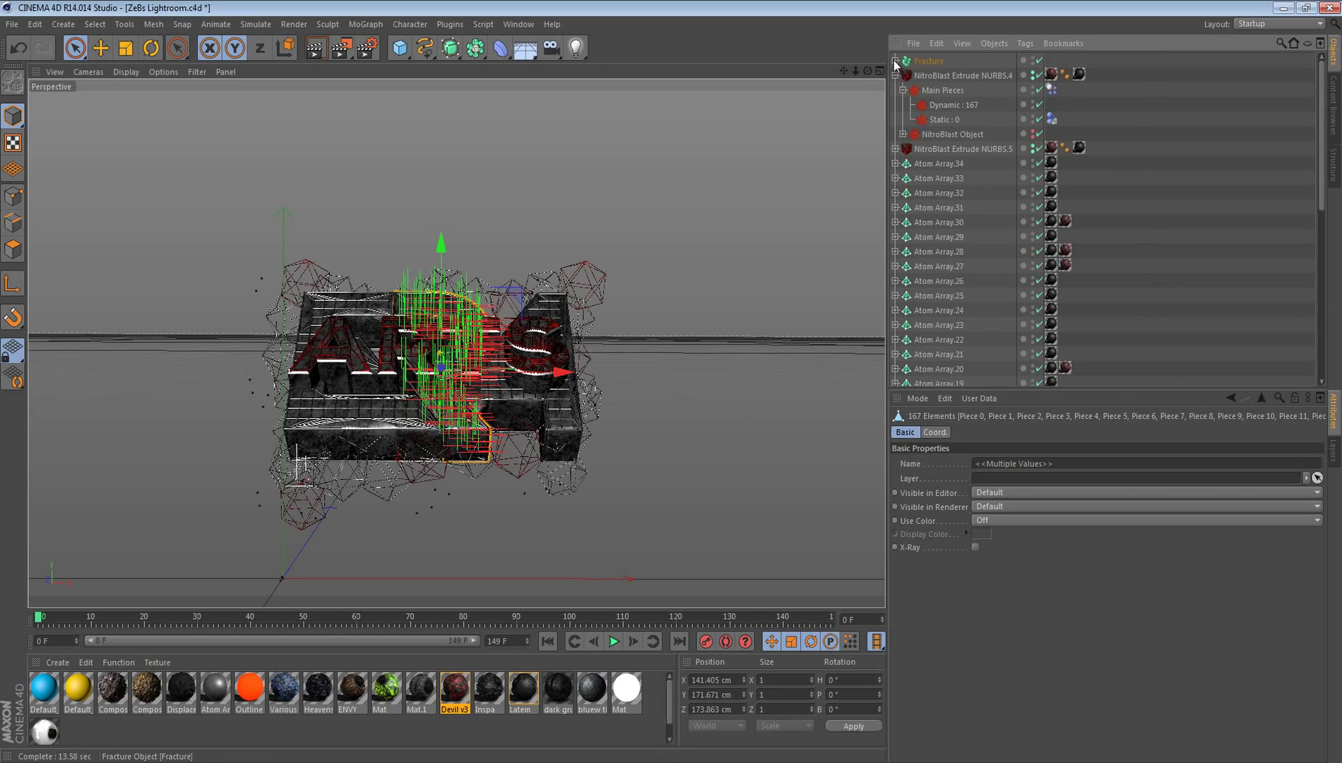
click(943, 76)
key(Delete)
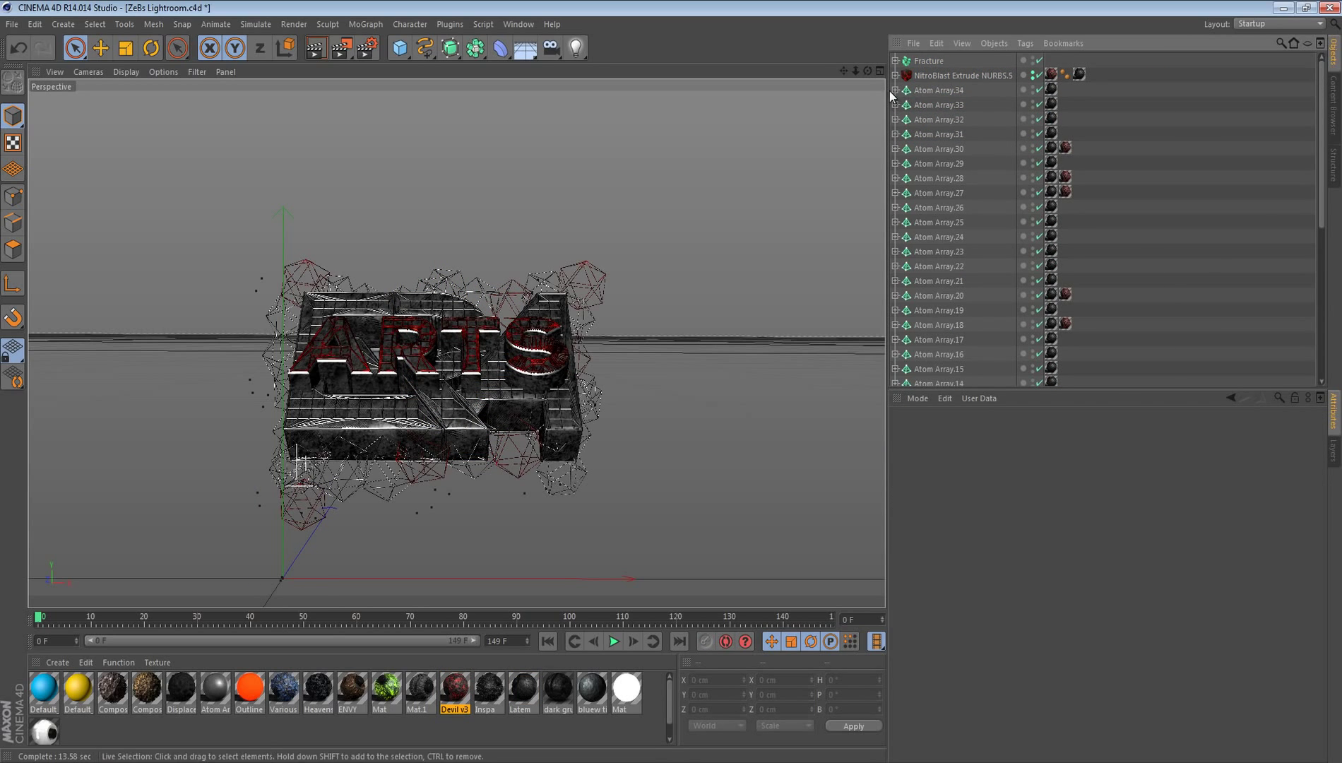
Step: Move Pieces 0 to 169 of NitroBlast Extrude NURBS.5 into the Fracture object and delete the emptied NitroBlast object
click(895, 75)
click(903, 89)
scroll(934, 180, down, 20)
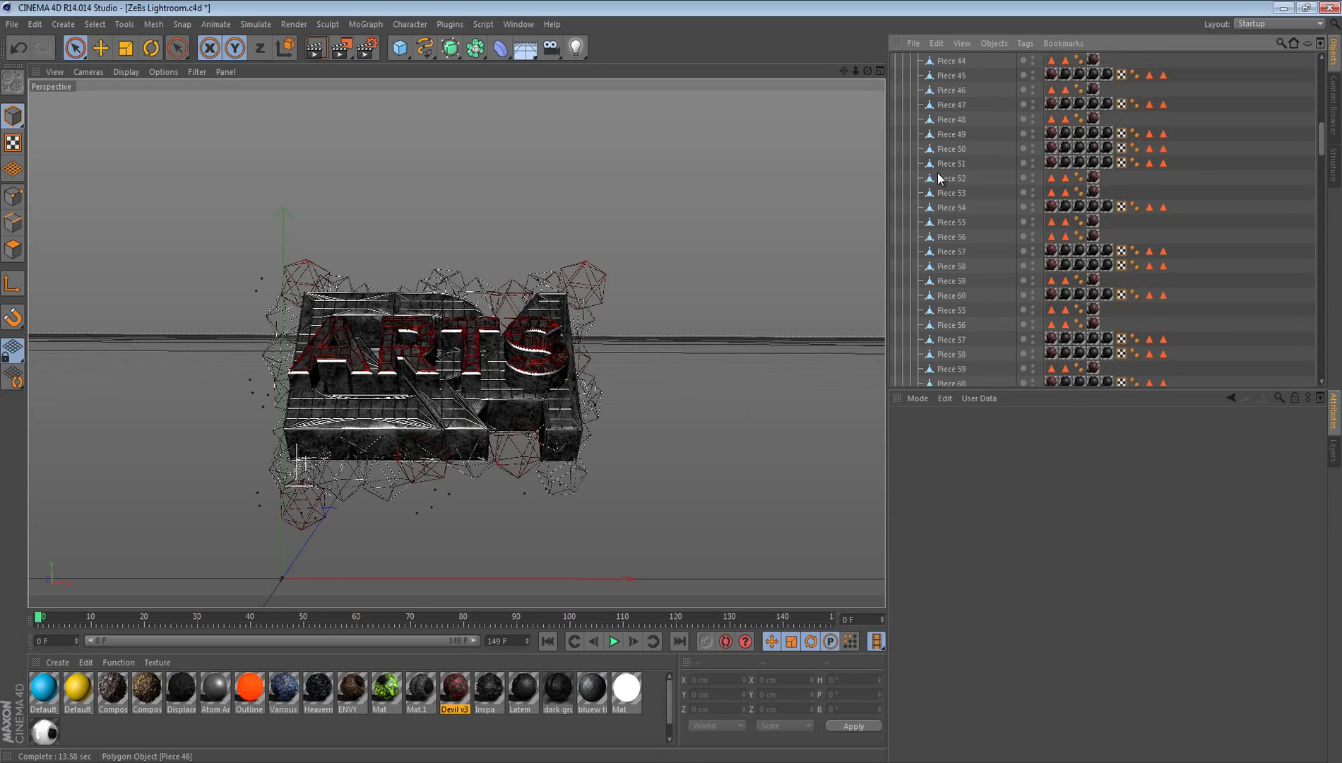
scroll(934, 180, down, 10)
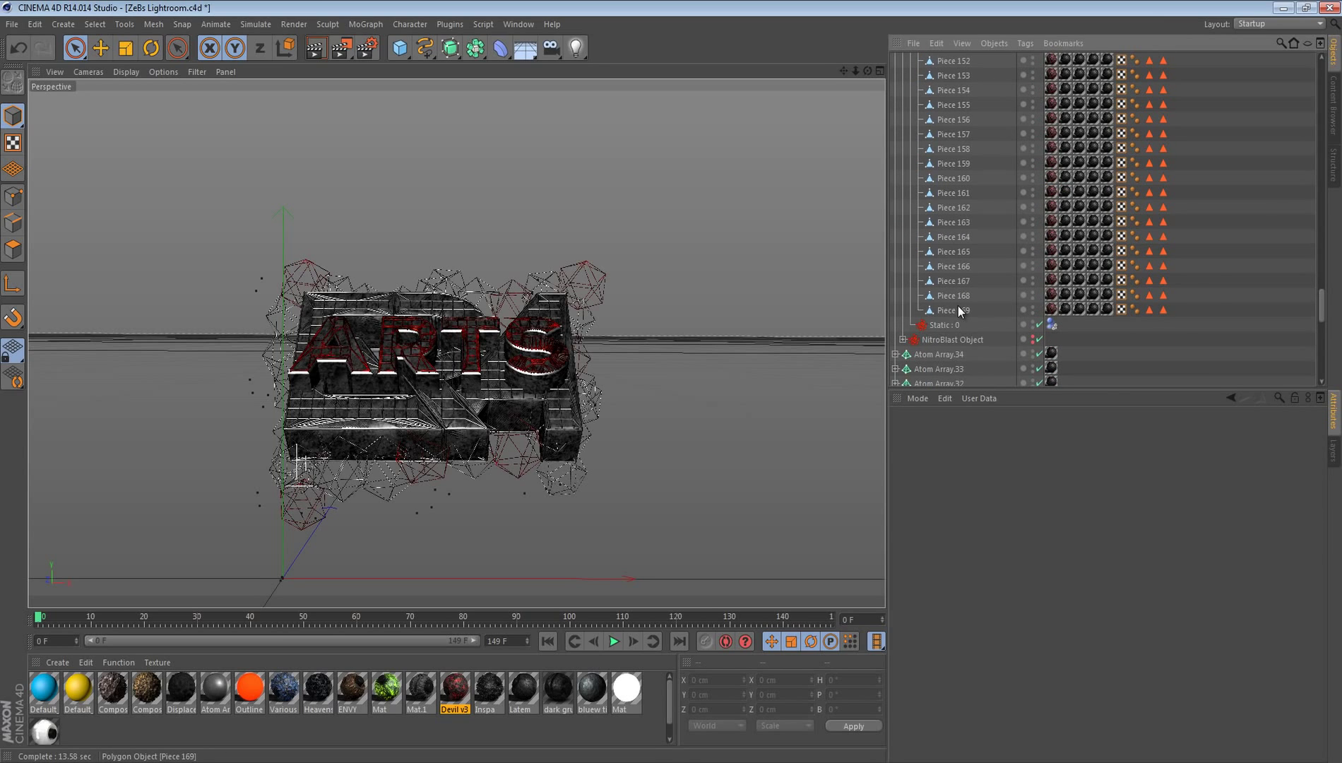
click(959, 311)
scroll(967, 262, up, 20)
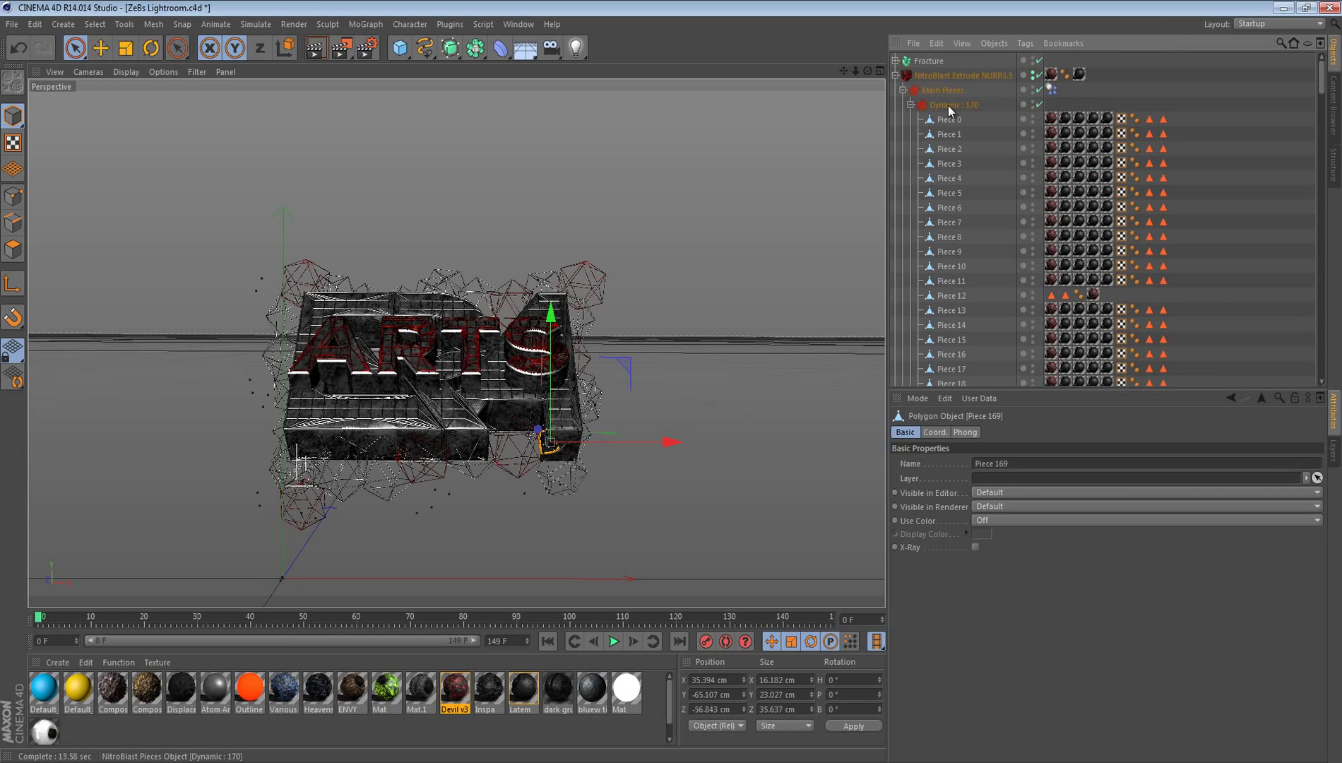
shift+drag(949, 119, 925, 63)
click(928, 74)
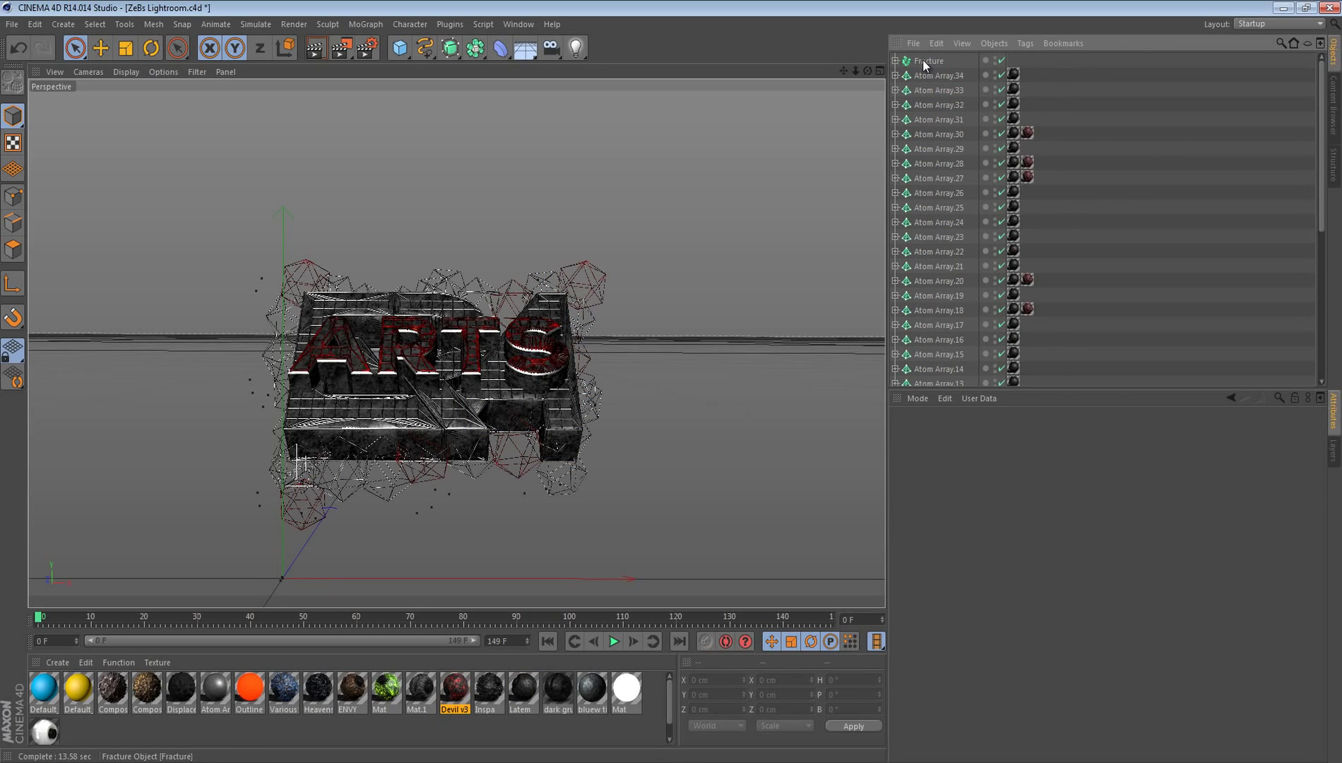
click(925, 64)
key(ctrl+z)
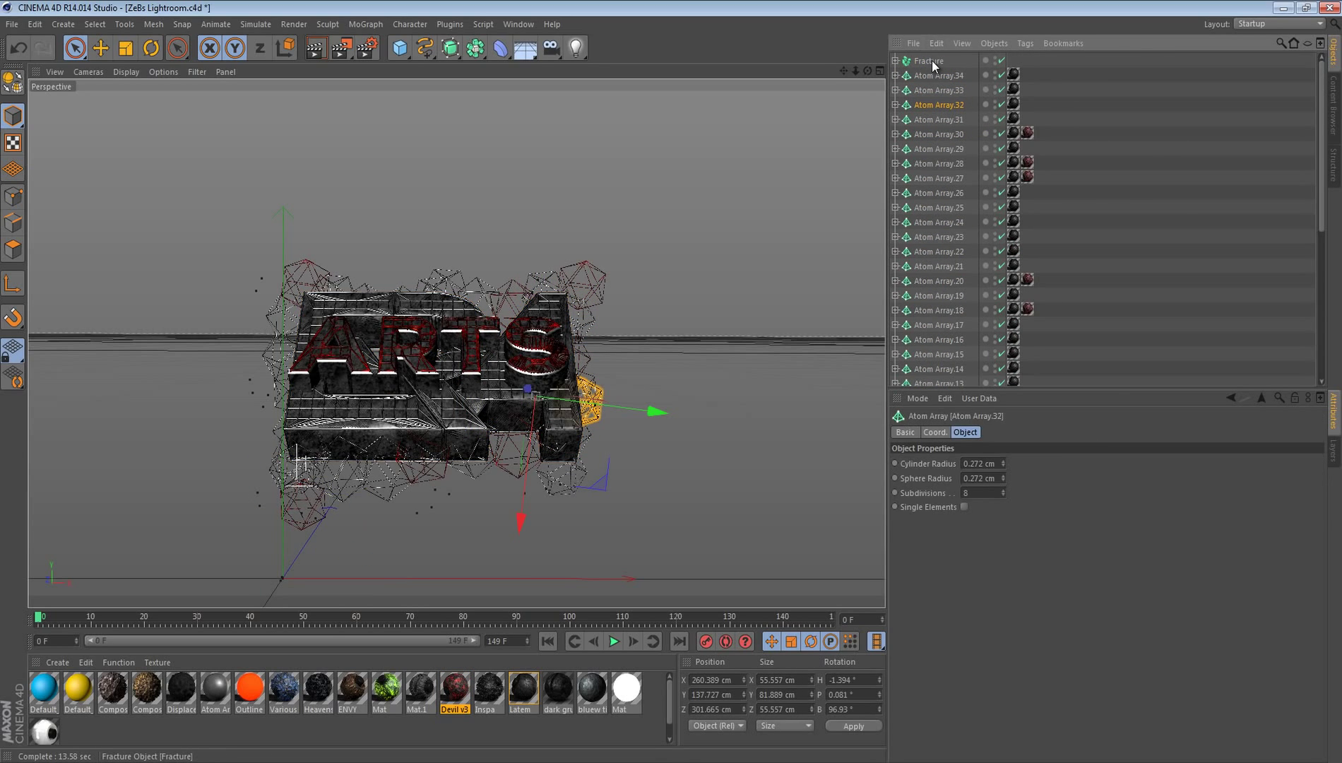
Step: Add a Random effector to the Fracture object and set its strength to 35%
click(931, 61)
click(365, 24)
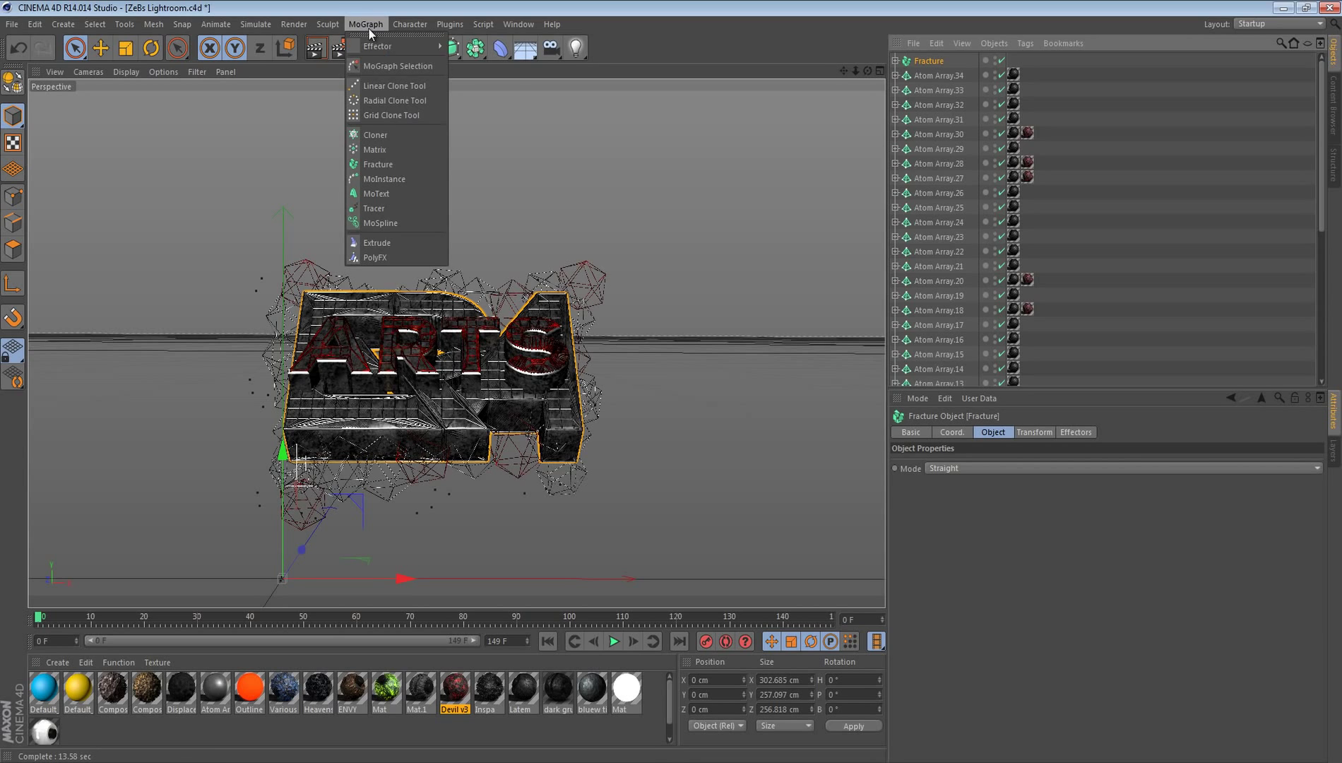
mouse_move(381, 46)
click(500, 158)
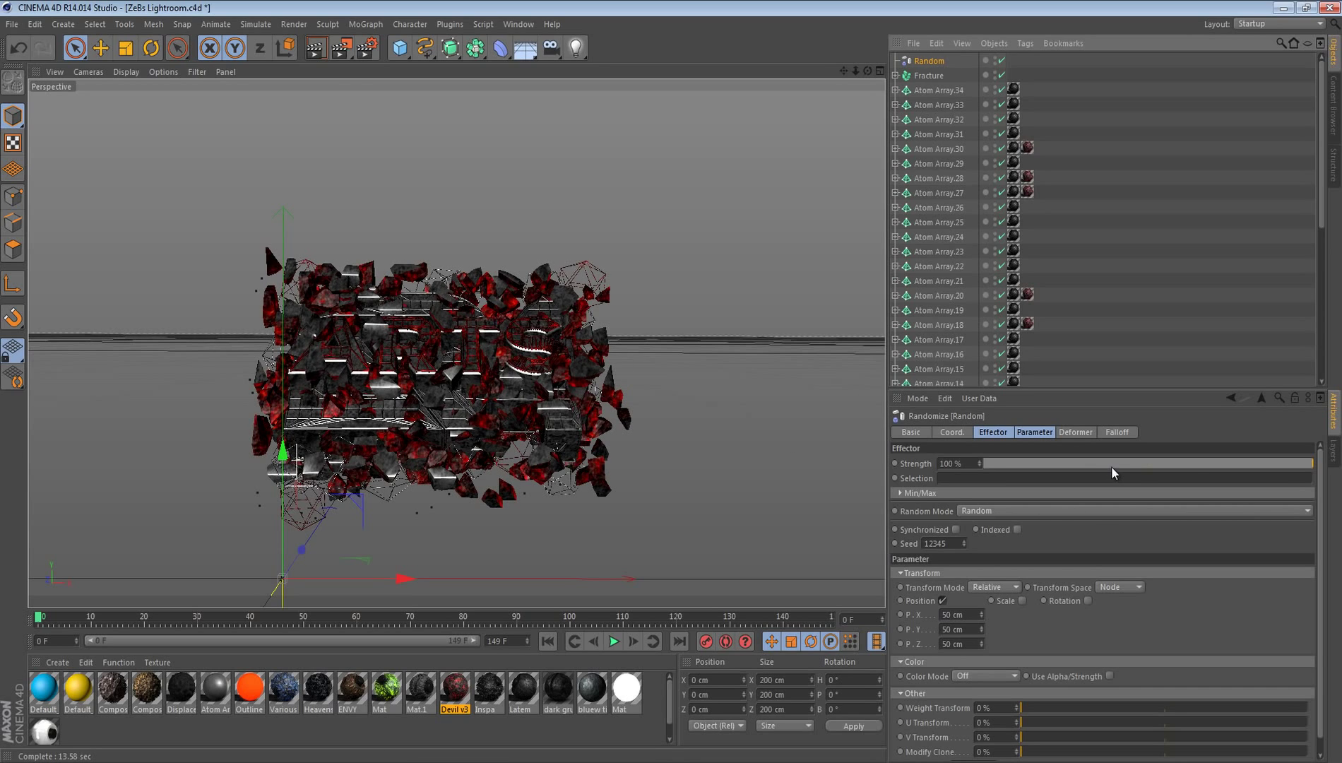
click(1154, 462)
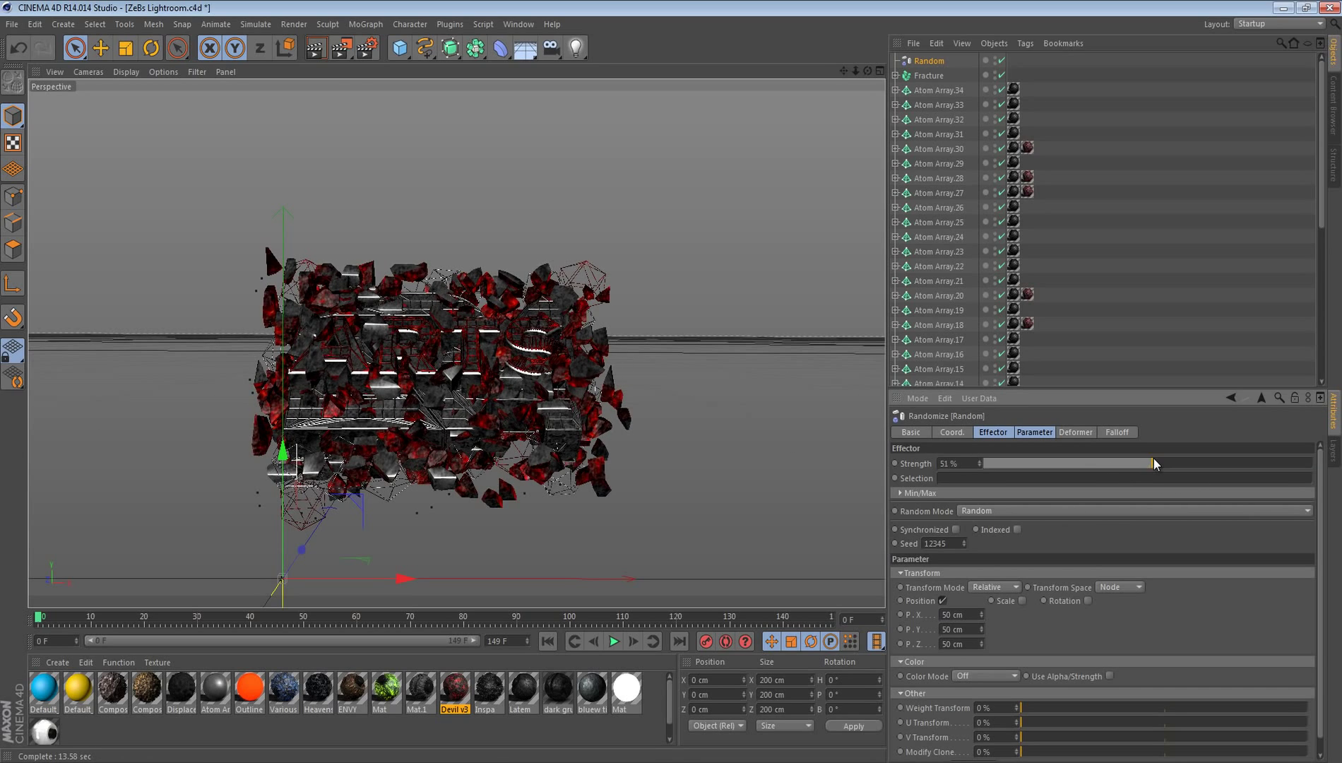
drag(1152, 463, 1099, 465)
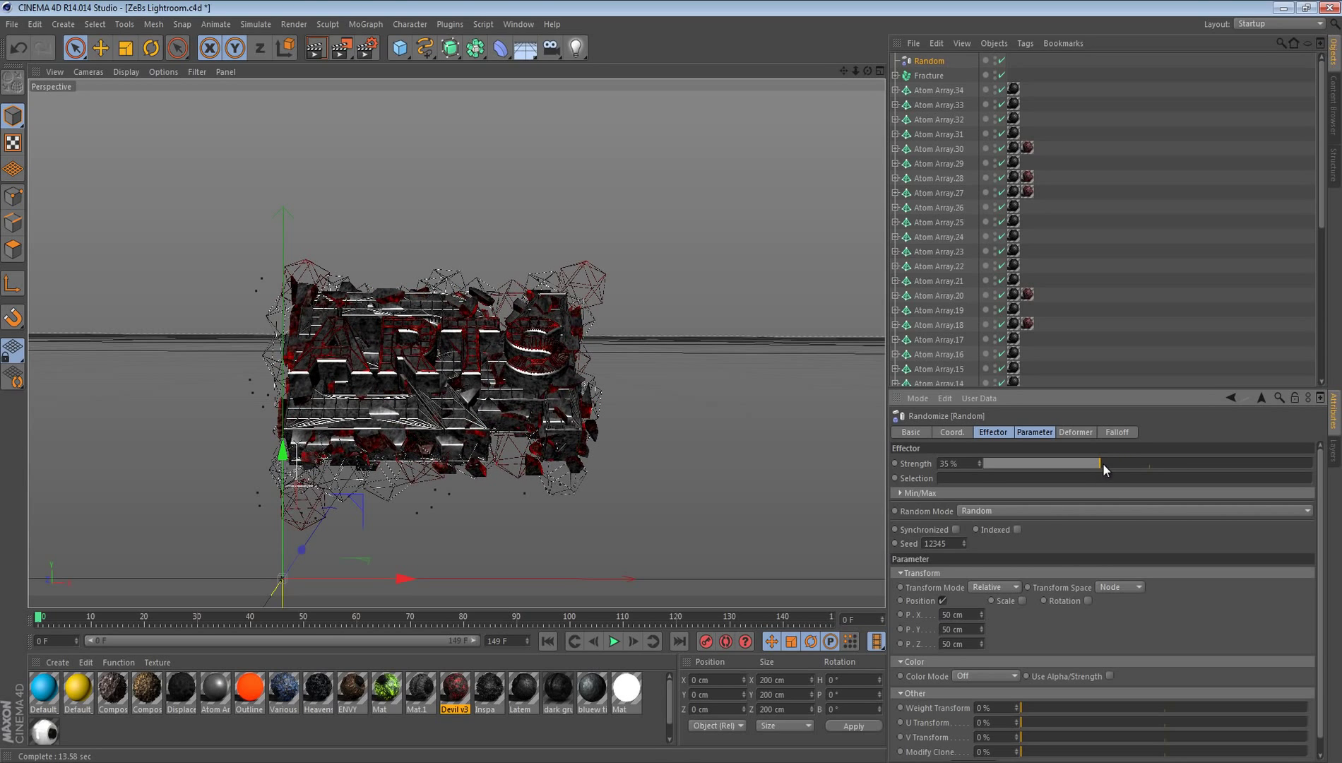
Step: Move the Fracture object back and down behind the block letters, to about Y -11.9 cm and Z 20.7 cm
click(932, 75)
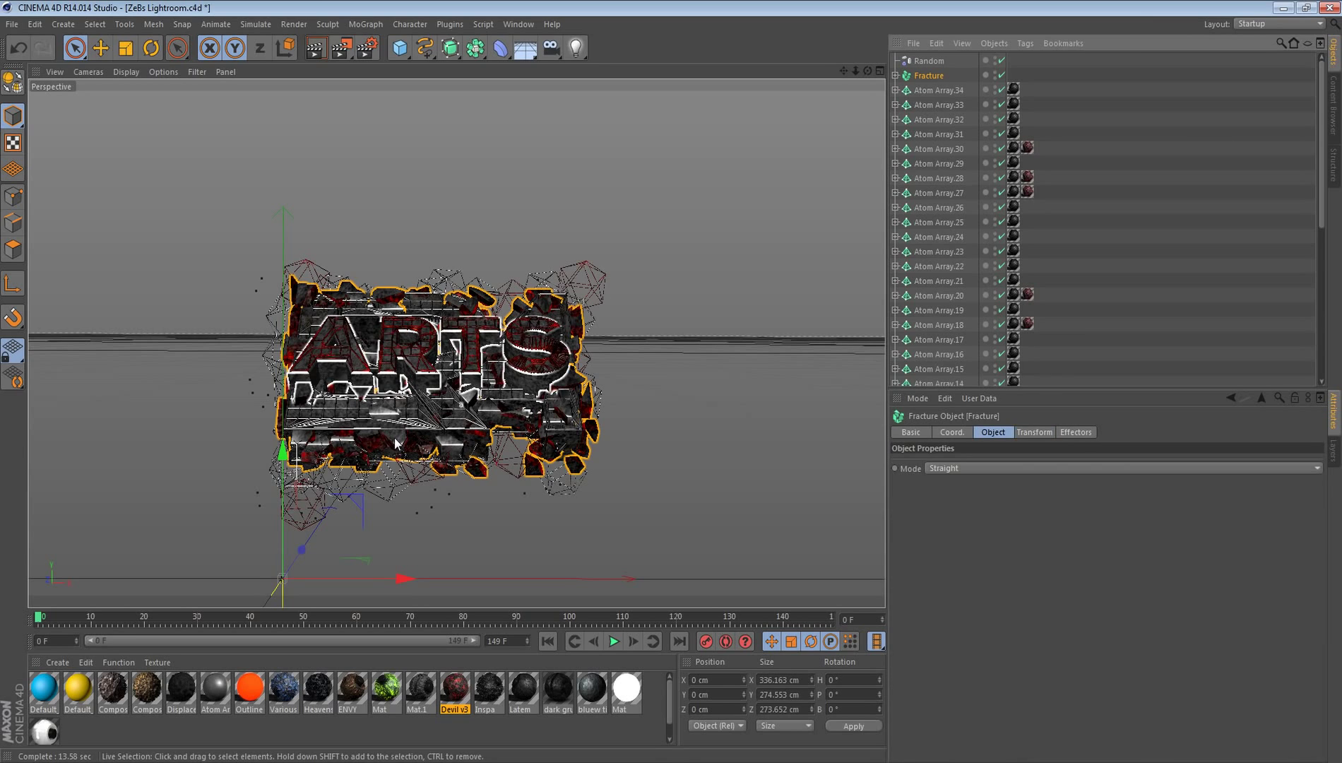
drag(302, 549, 303, 547)
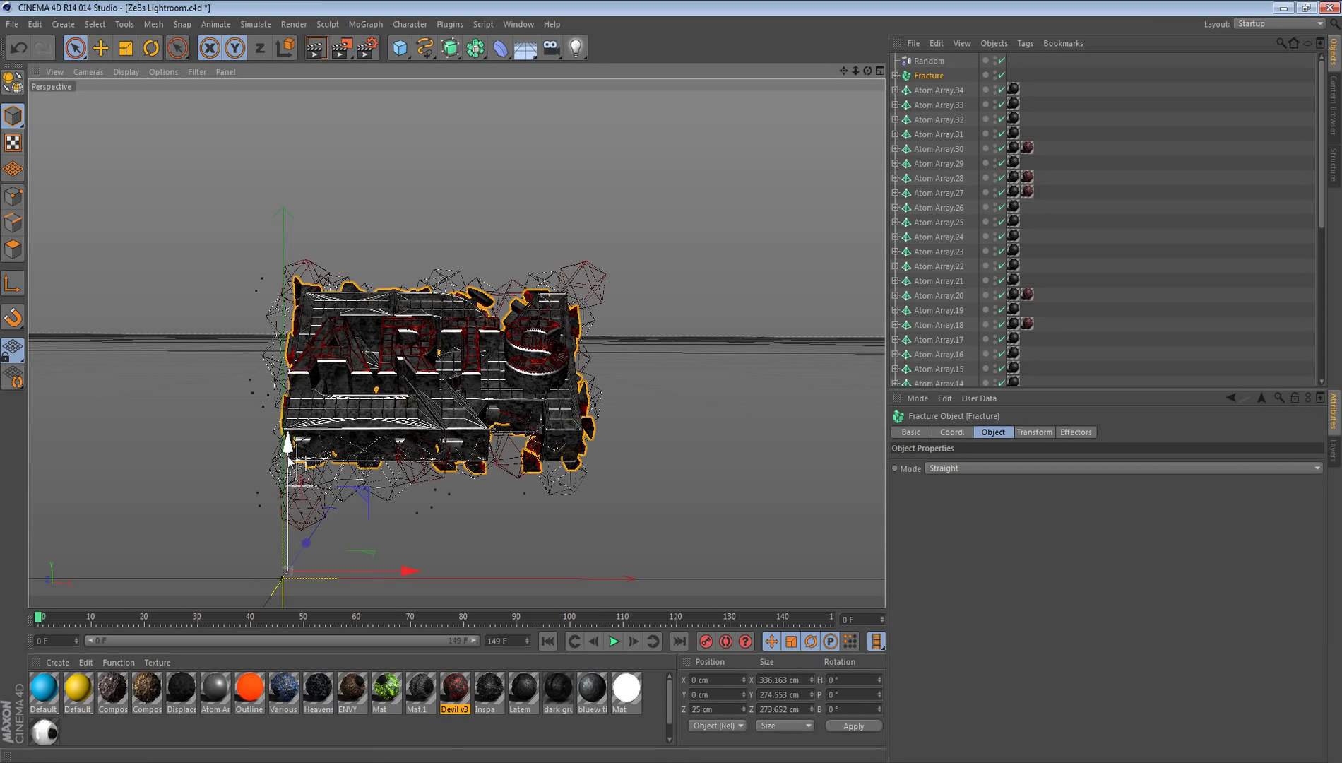
drag(289, 445, 290, 463)
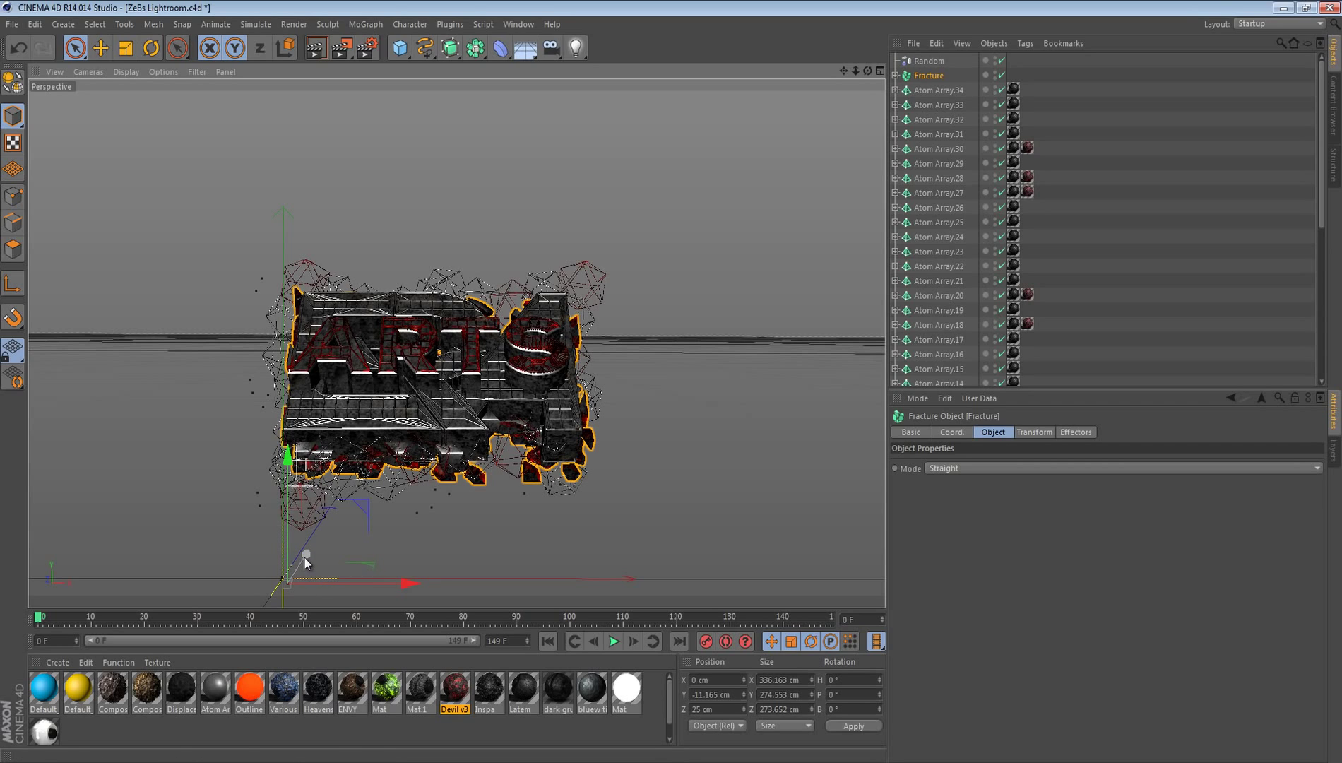
drag(306, 561, 304, 563)
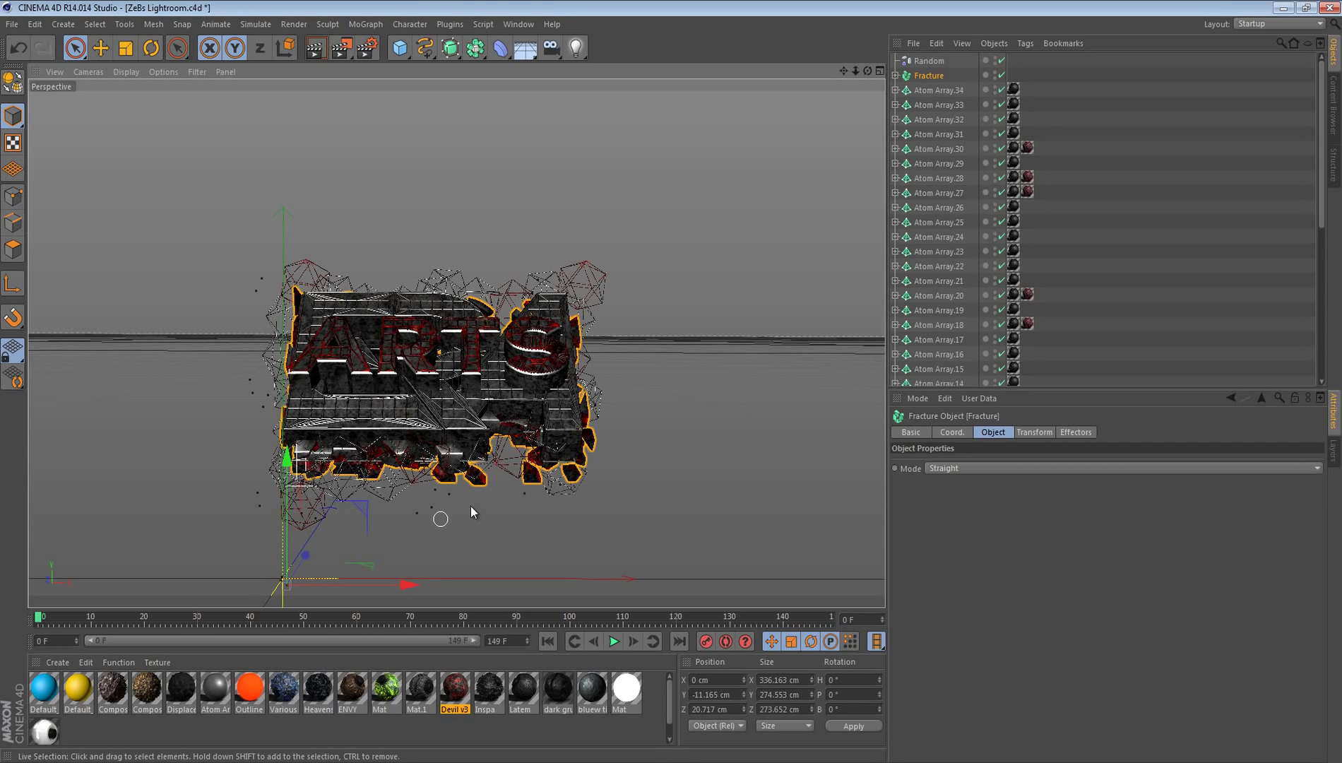
drag(287, 459, 287, 470)
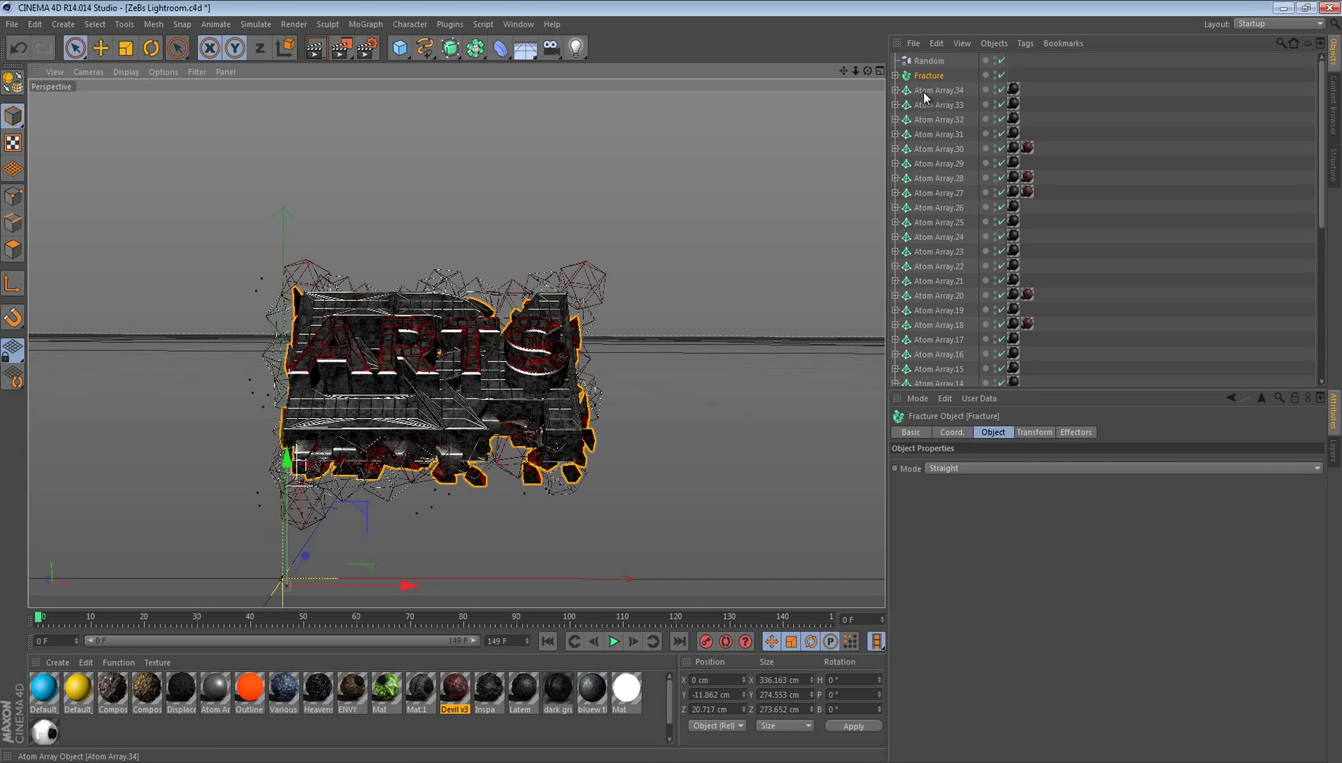
Step: Duplicate the Fracture object and offset the copy slightly, to about X -3.3 cm and Y -1.5 cm
key(ctrl+c)
key(ctrl+v)
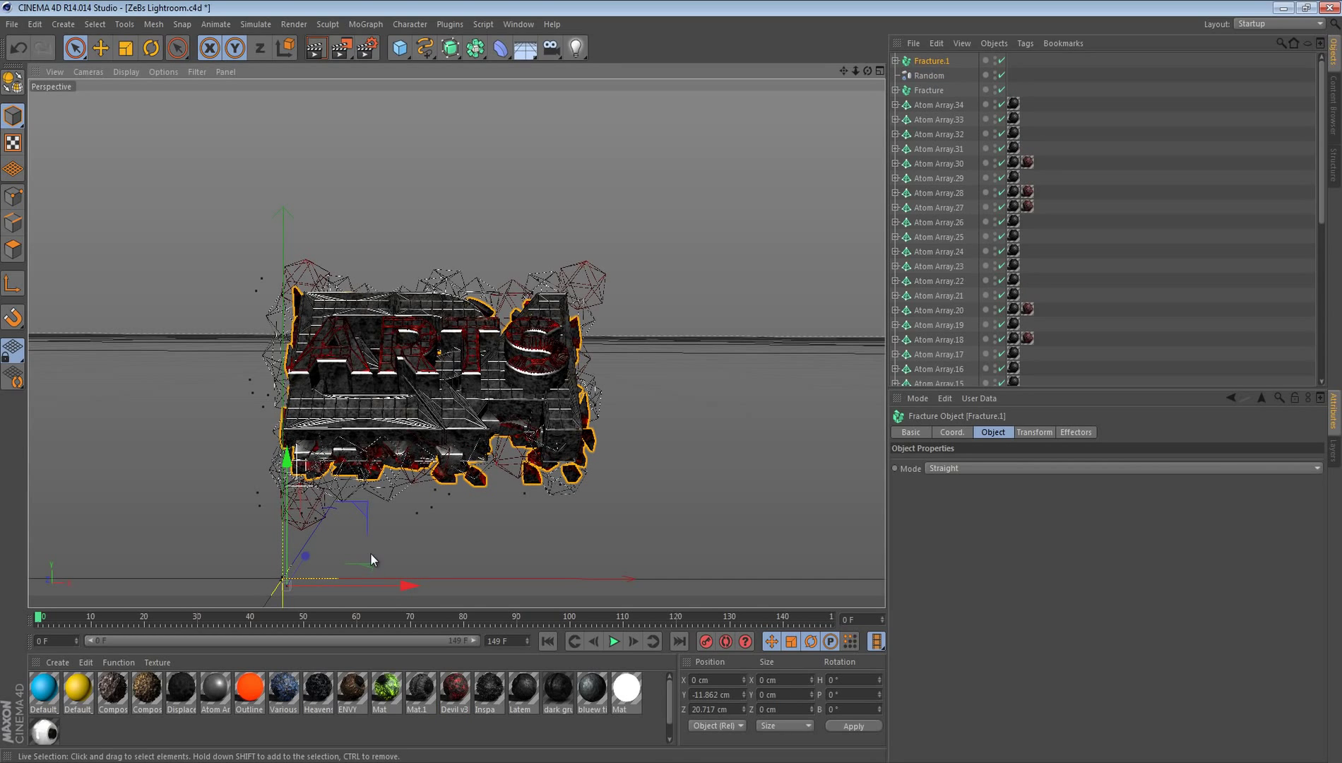
drag(405, 587, 417, 585)
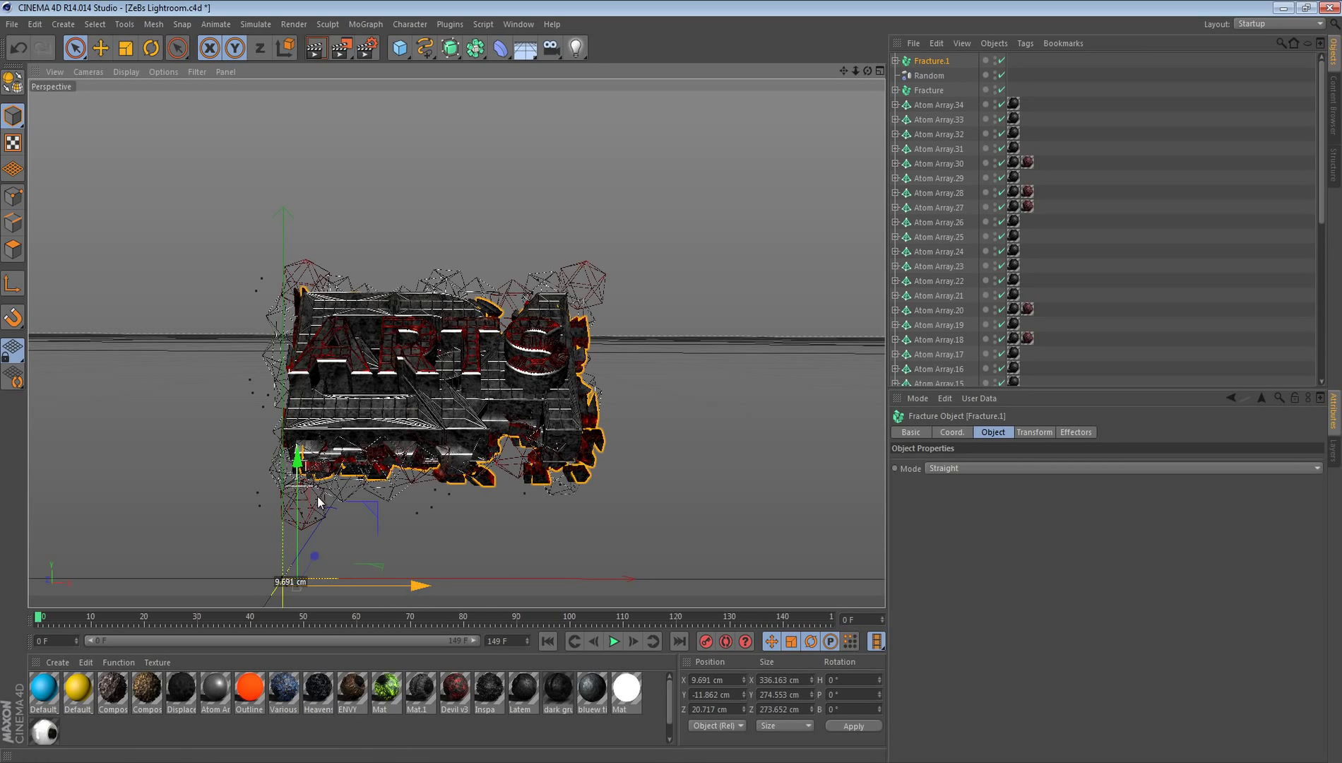
mouse_move(299, 463)
mouse_down()
mouse_move(304, 449)
mouse_move(303, 464)
mouse_up()
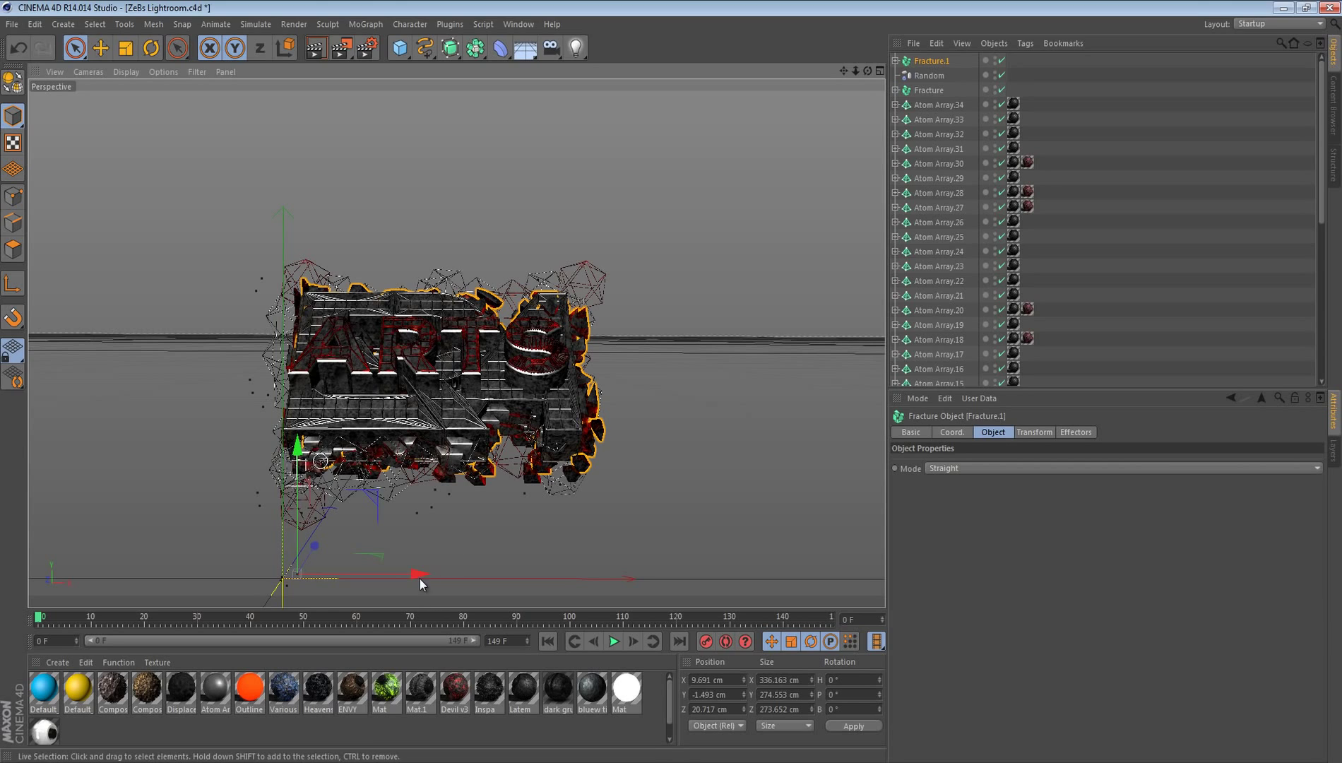
drag(394, 573, 403, 577)
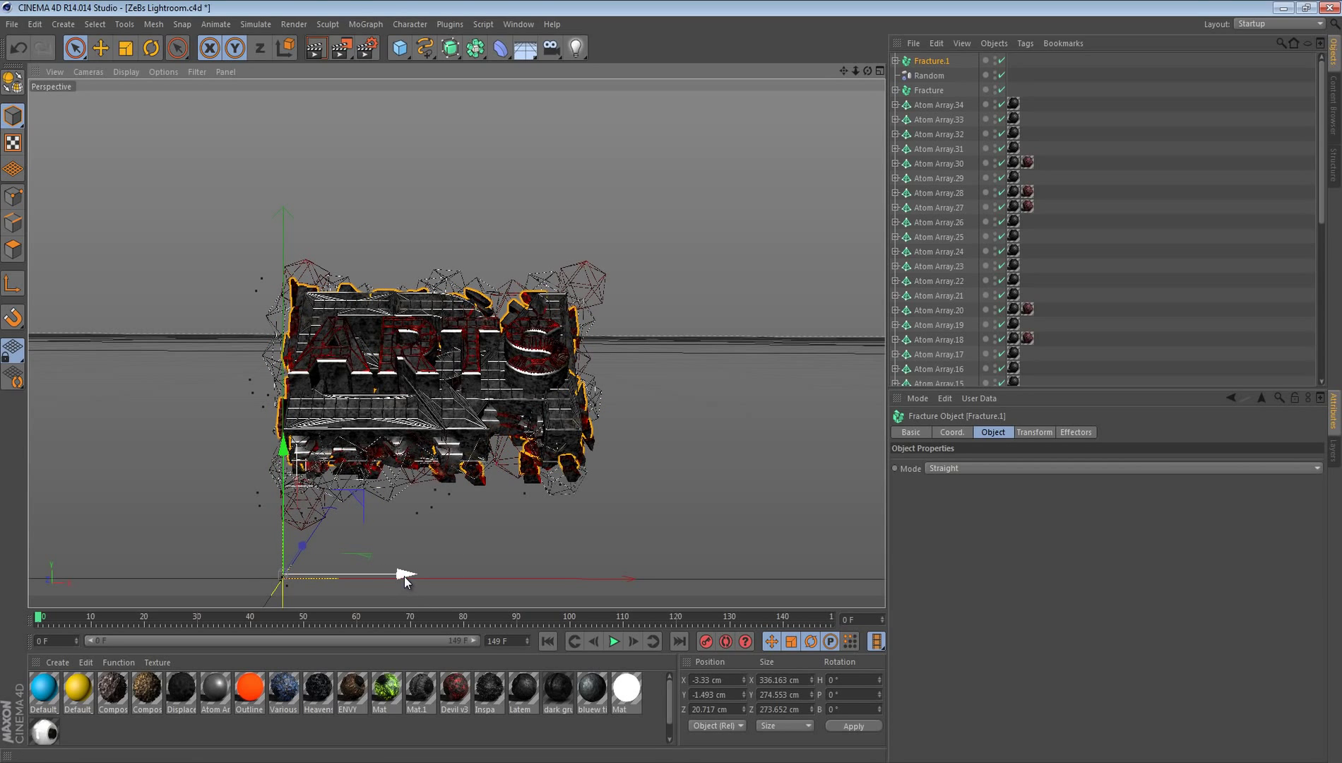
Step: Duplicate the Fracture.1 object and shift the new copy along X to about 3.7 cm
key(ctrl+c)
key(ctrl+v)
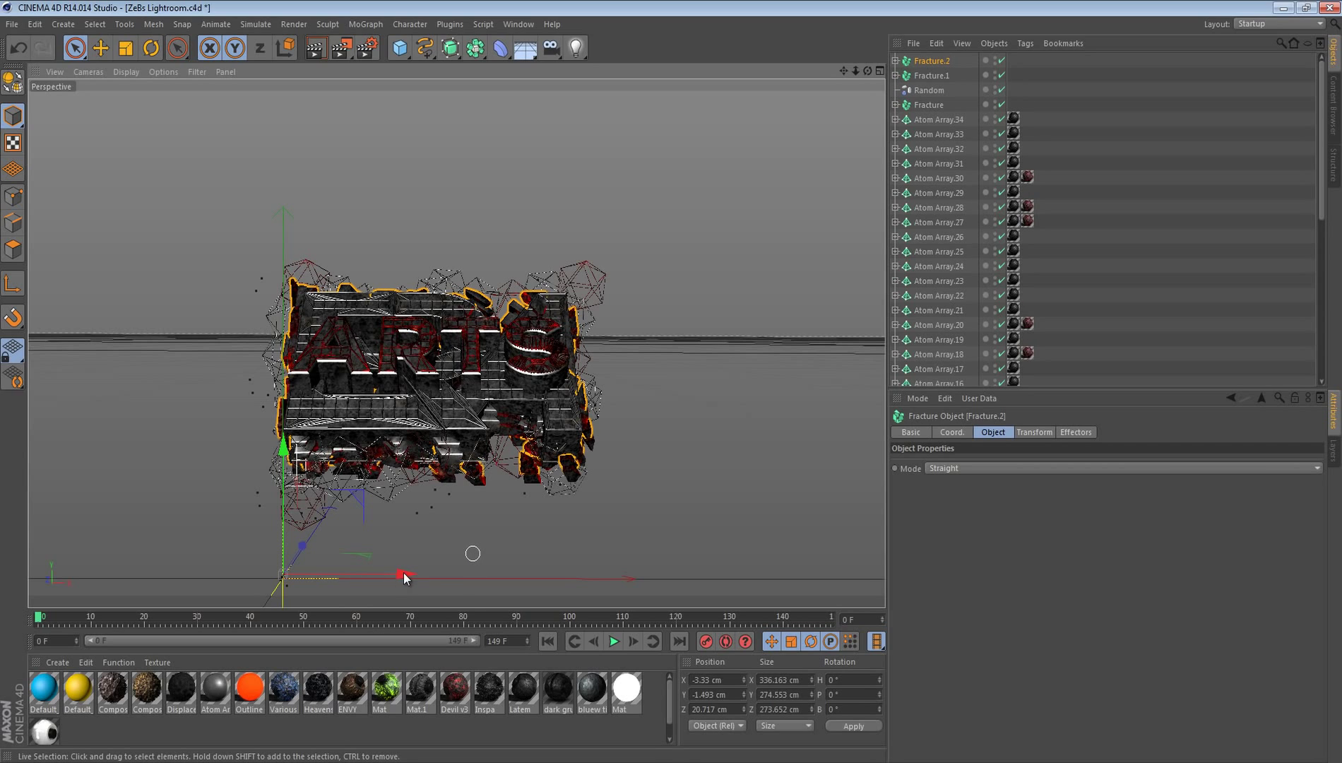
drag(436, 572, 427, 577)
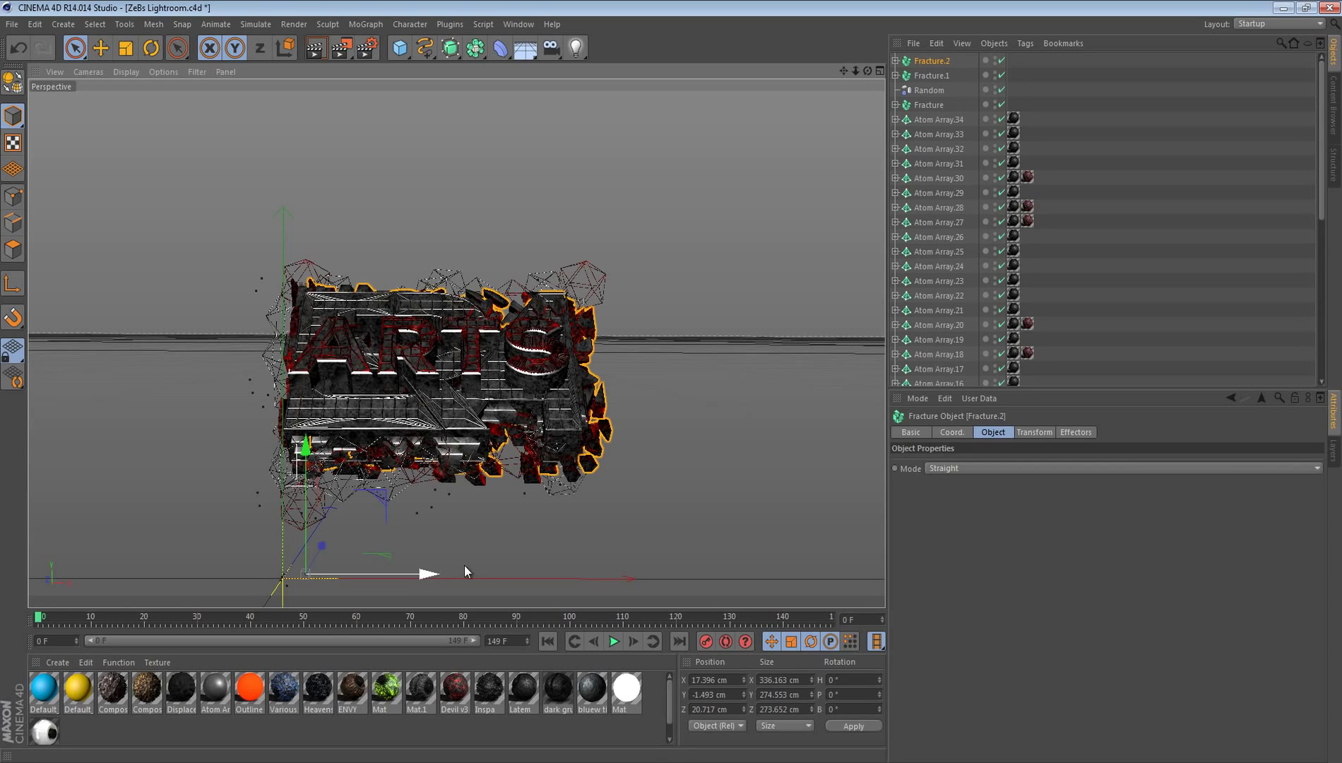
click(571, 548)
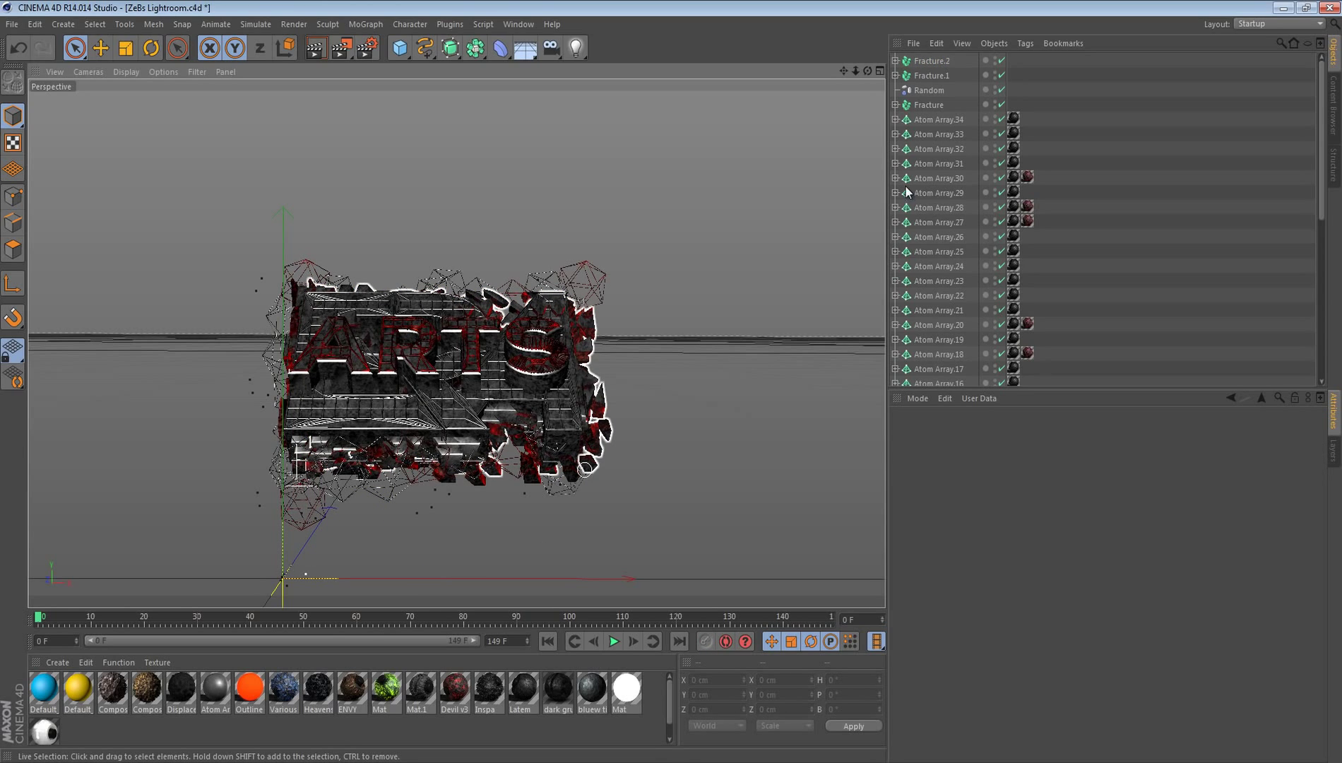
click(931, 60)
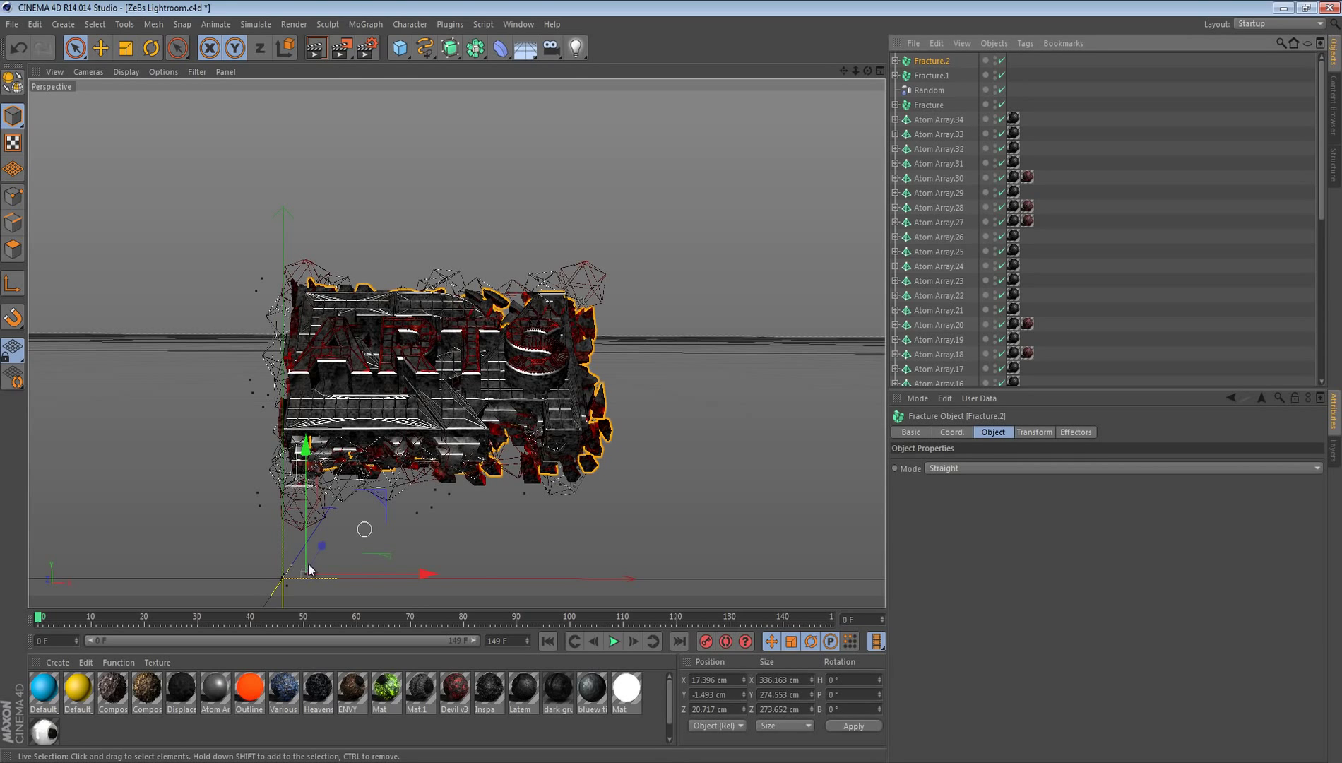
drag(401, 576, 386, 576)
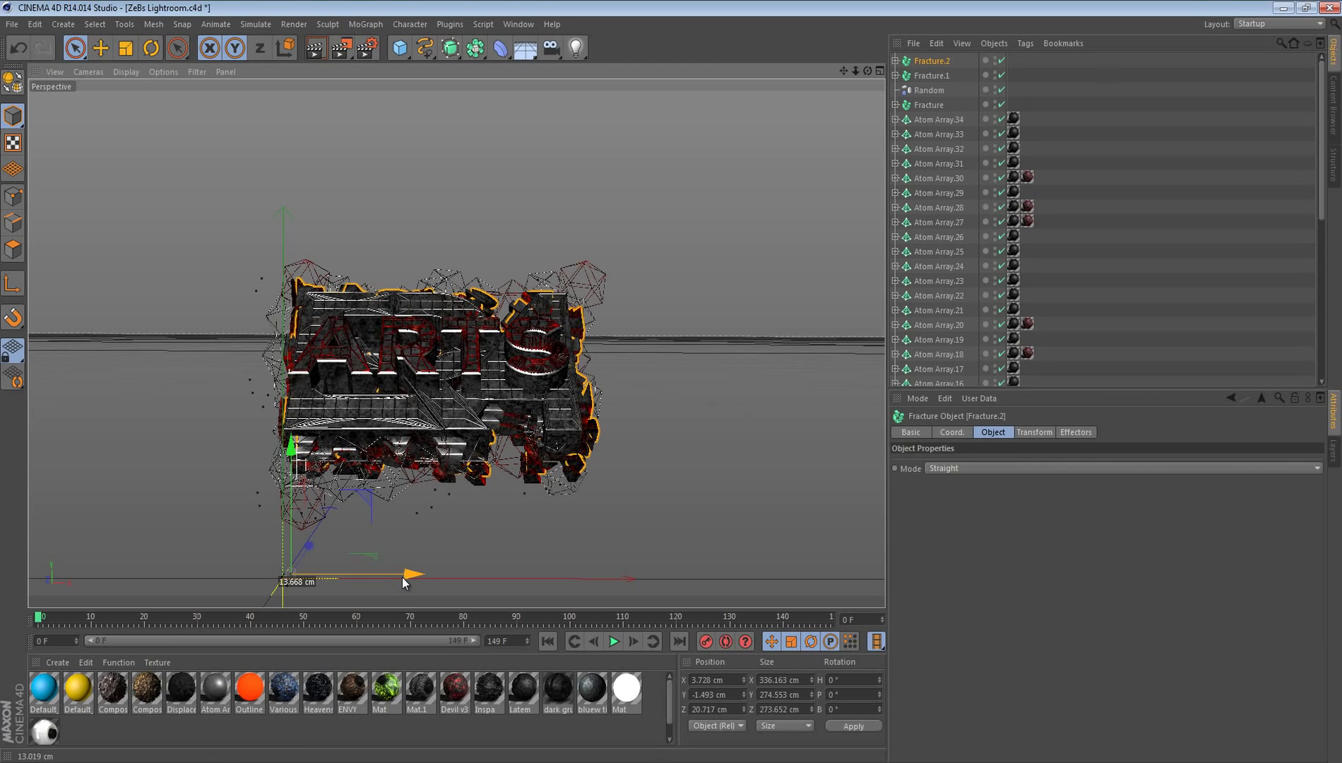
click(705, 526)
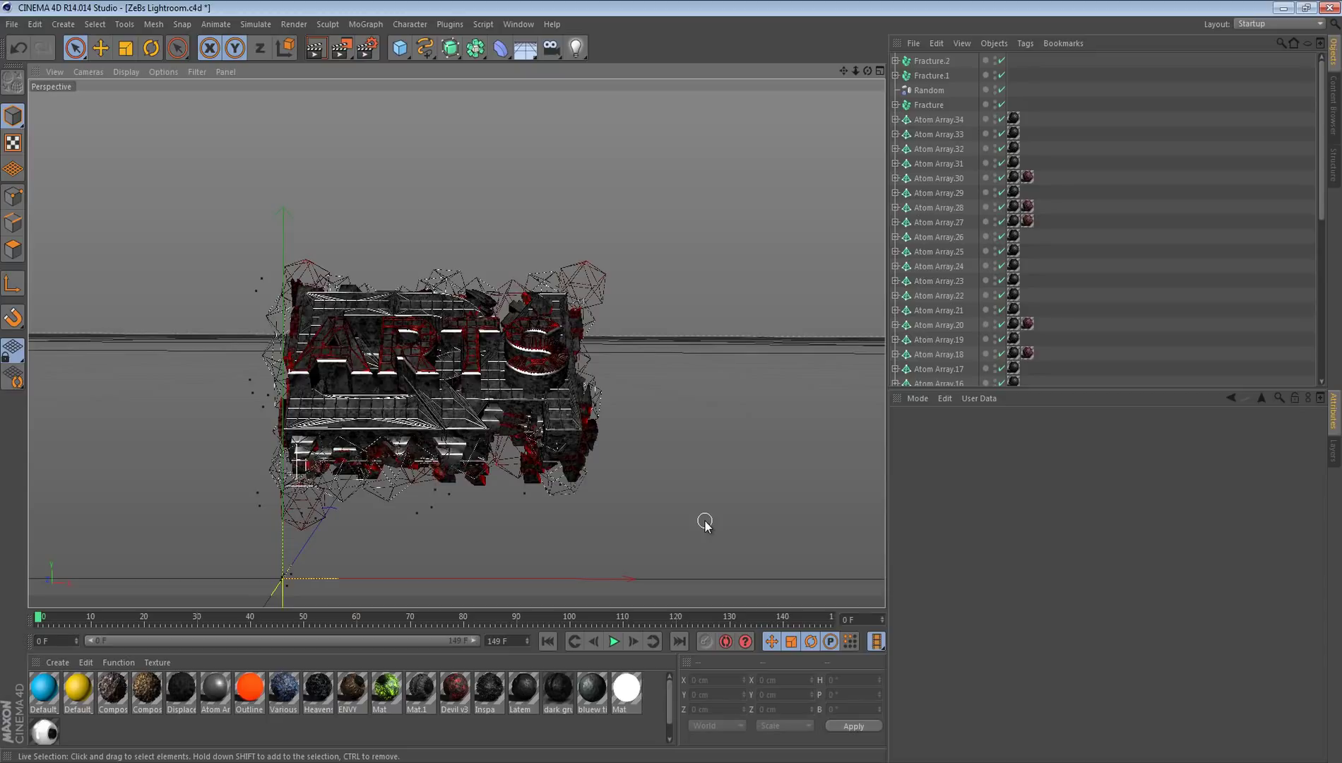
Step: Create a Platonic object and an Atom Array, and nest the Platonic inside the Atom Array
click(399, 47)
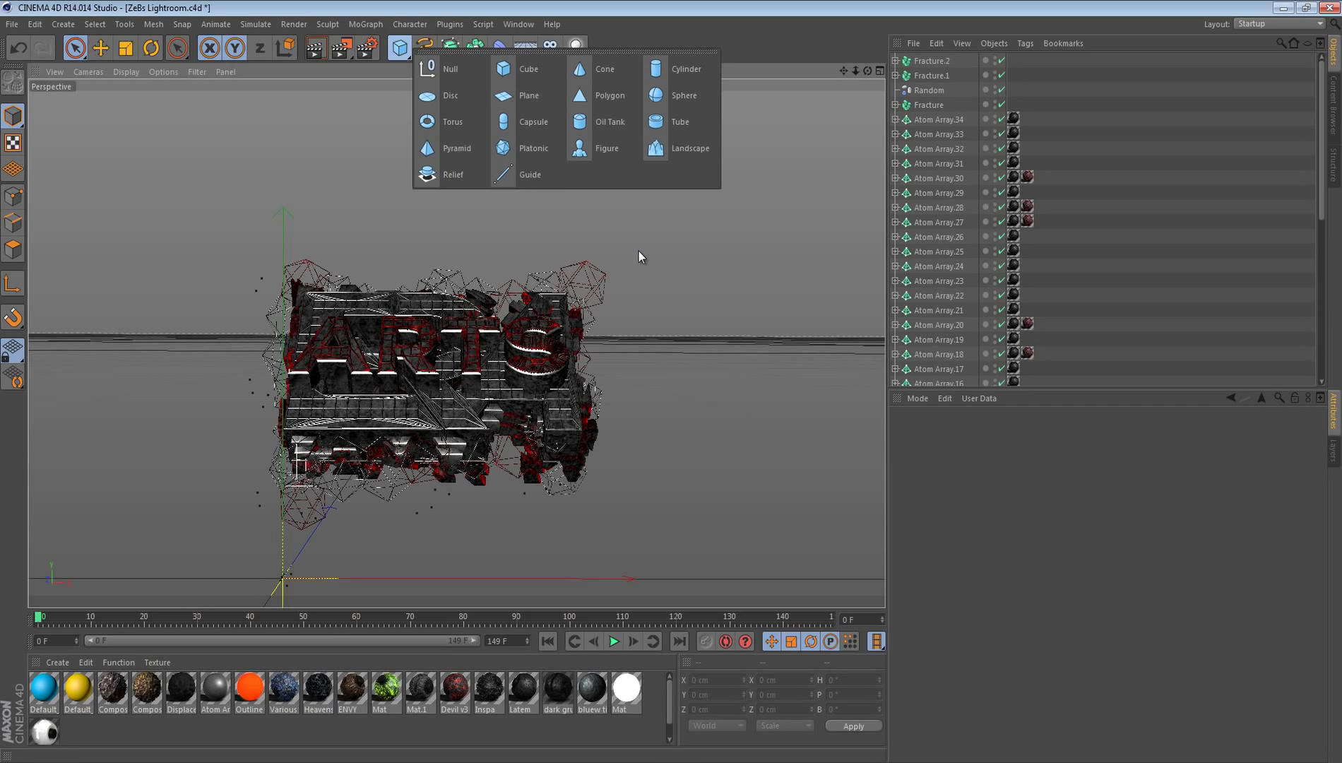
click(535, 156)
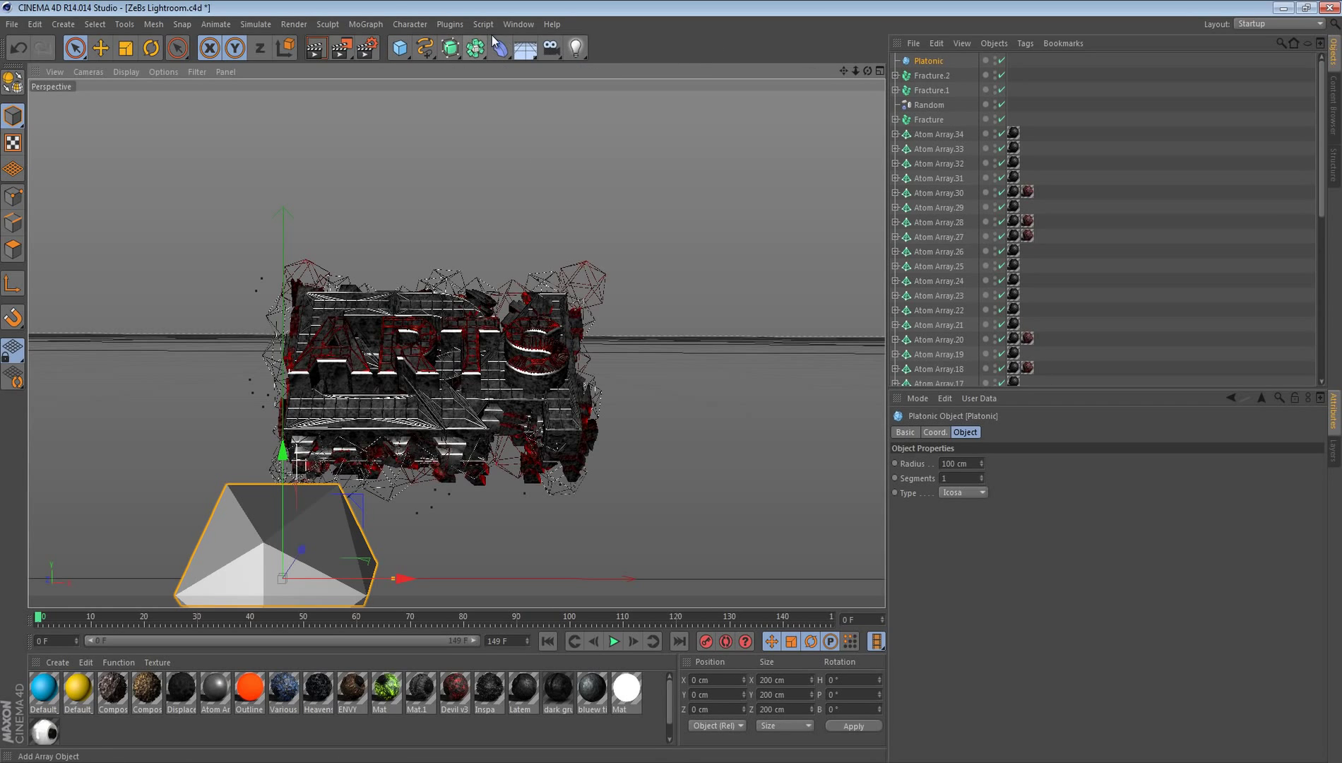
click(499, 46)
click(618, 67)
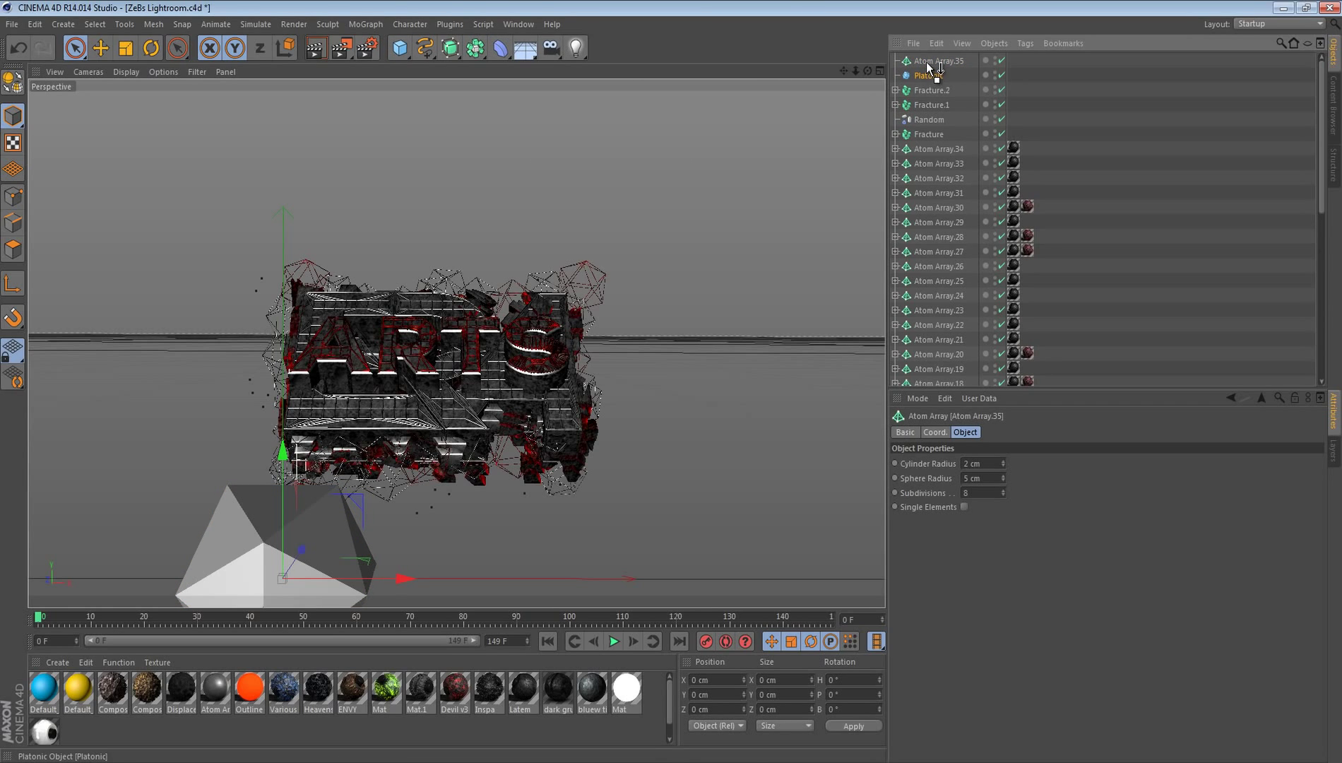
drag(927, 67, 928, 64)
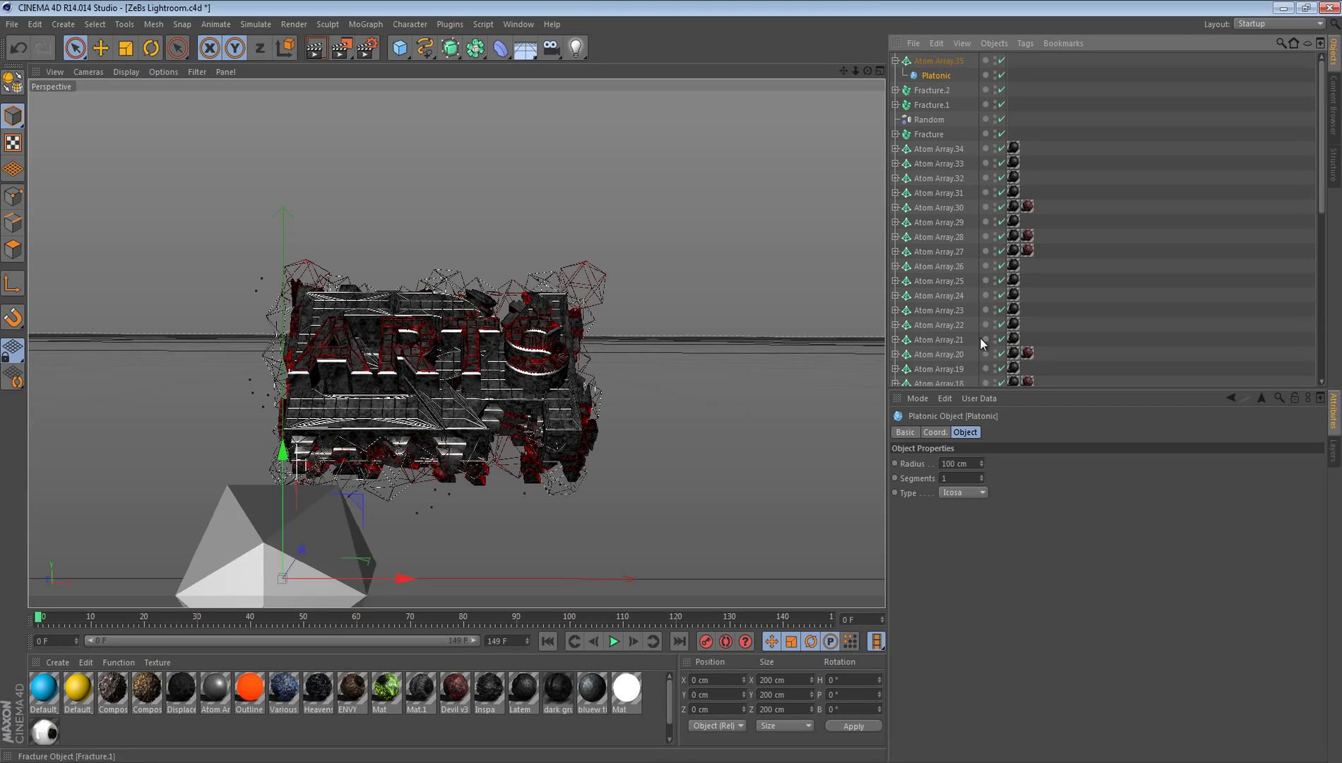
Step: Set the cylinder radius and sphere radius of Atom Array.35 to 0.8 cm
click(934, 61)
click(895, 61)
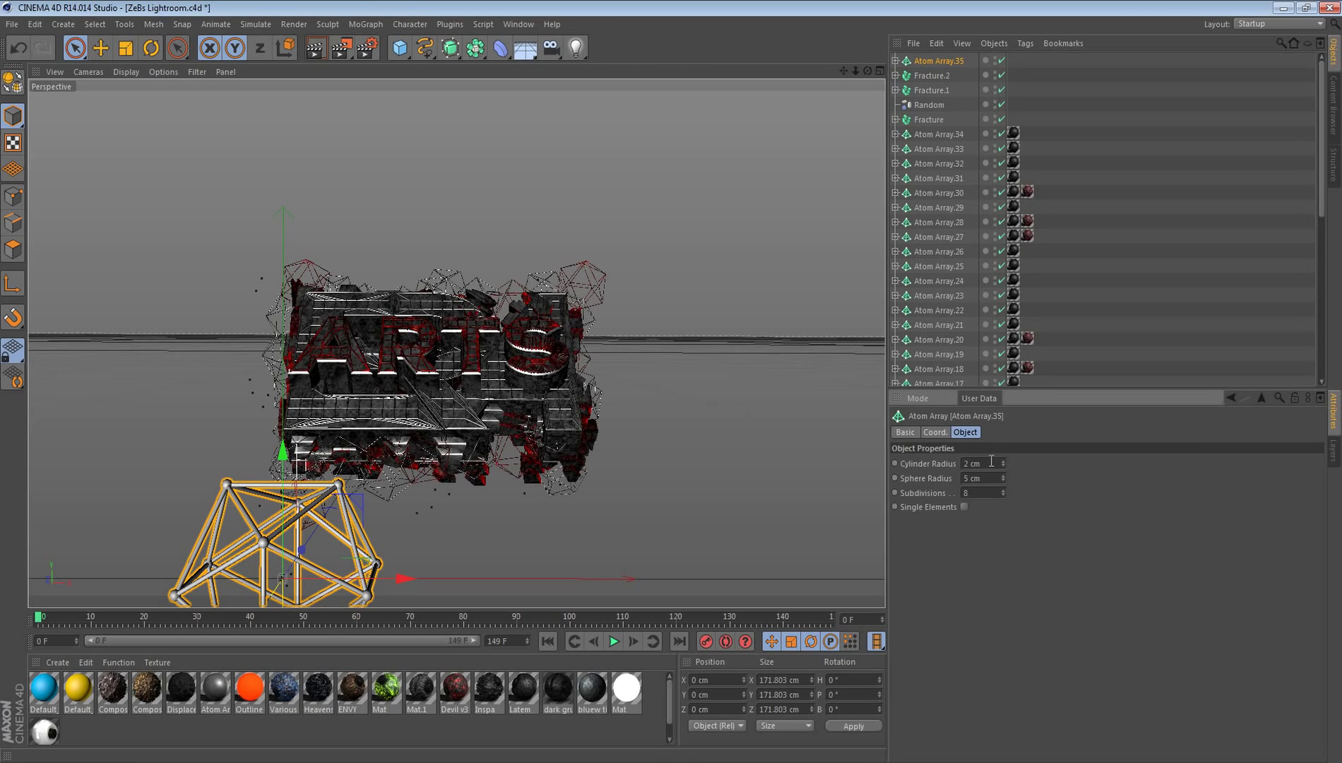
click(991, 462)
text(0.8)
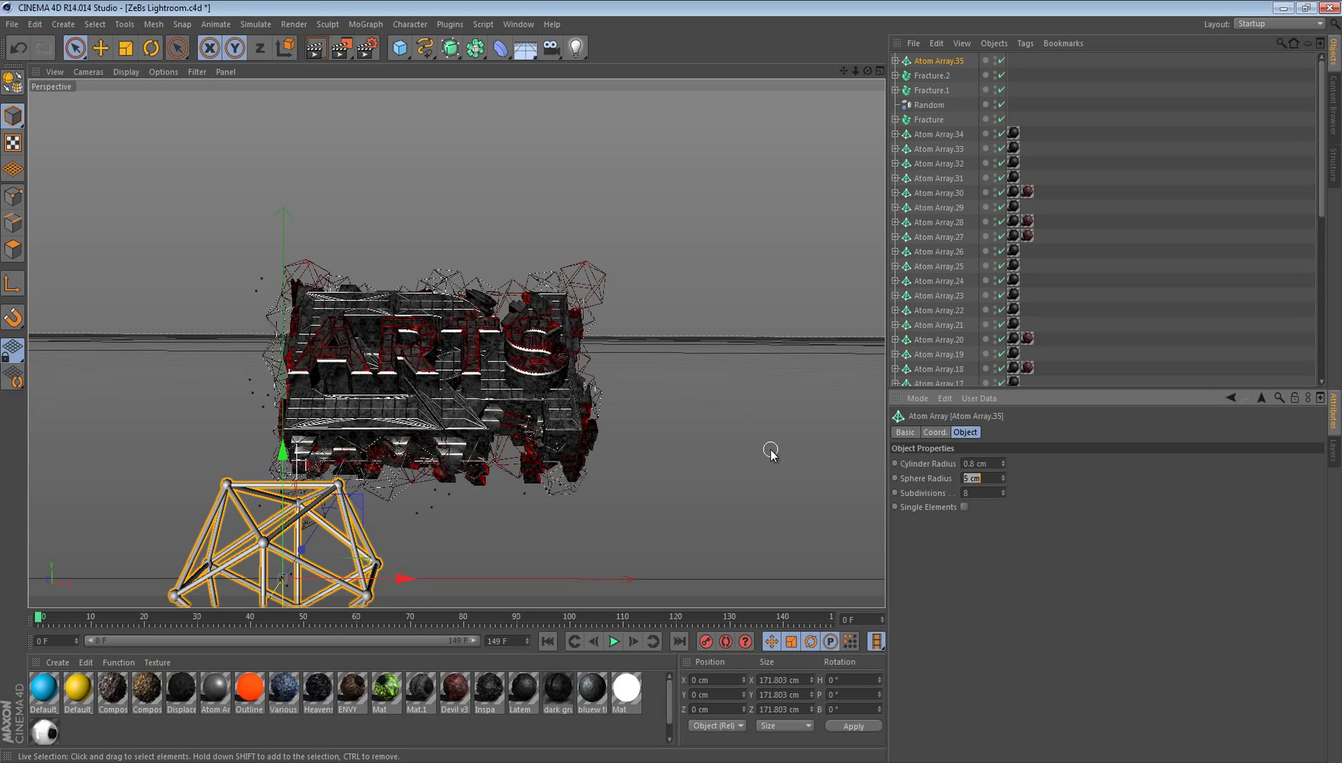
click(770, 452)
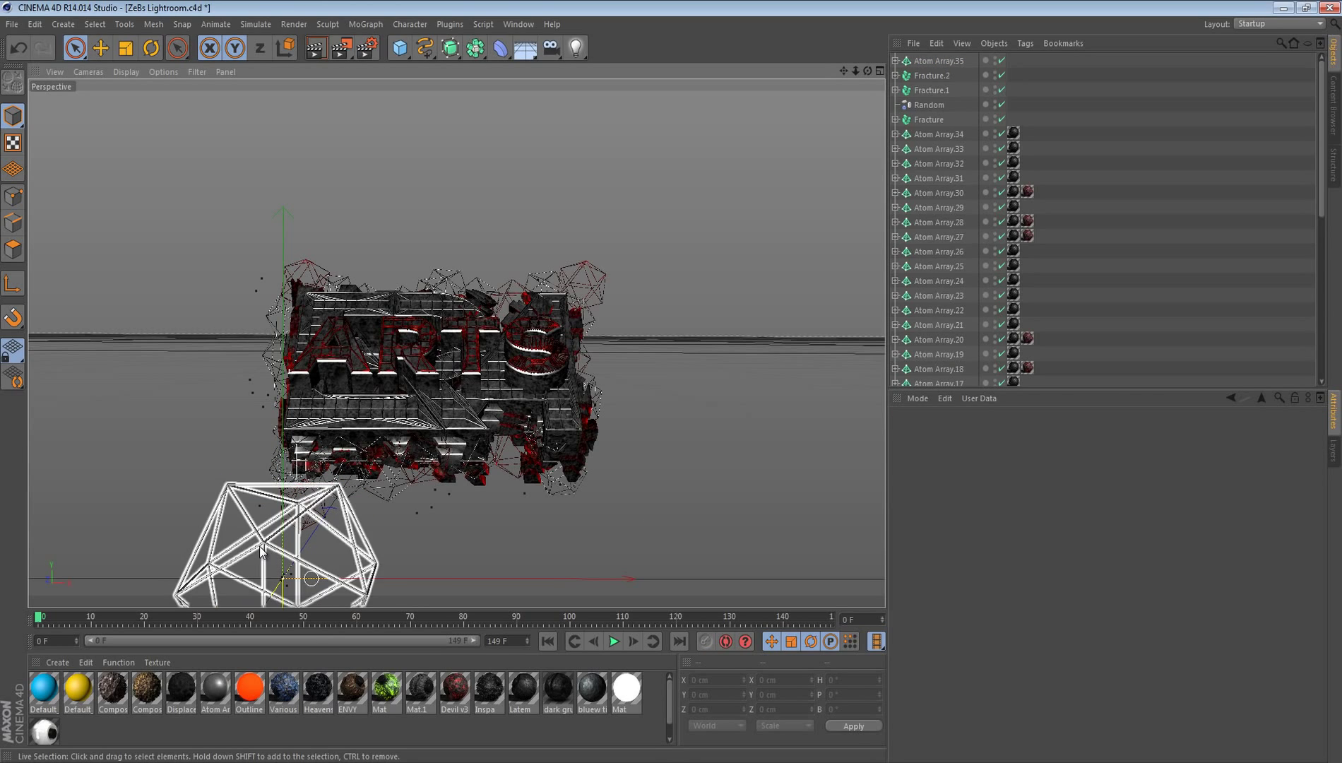
Step: Scale Atom Array.35 down to about 83 cm and move it beside the letter A, at about X -73 cm and Y 184 cm
click(260, 546)
key(t)
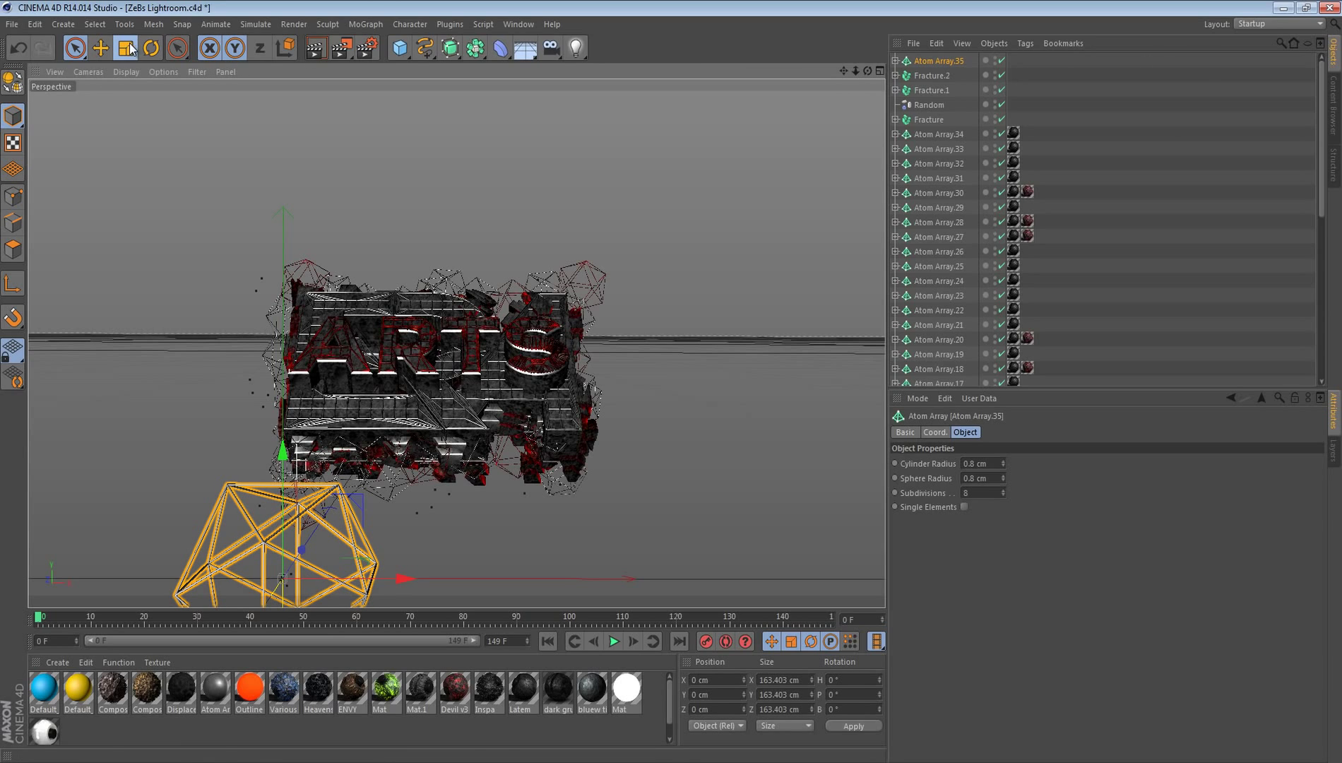
drag(706, 381, 676, 377)
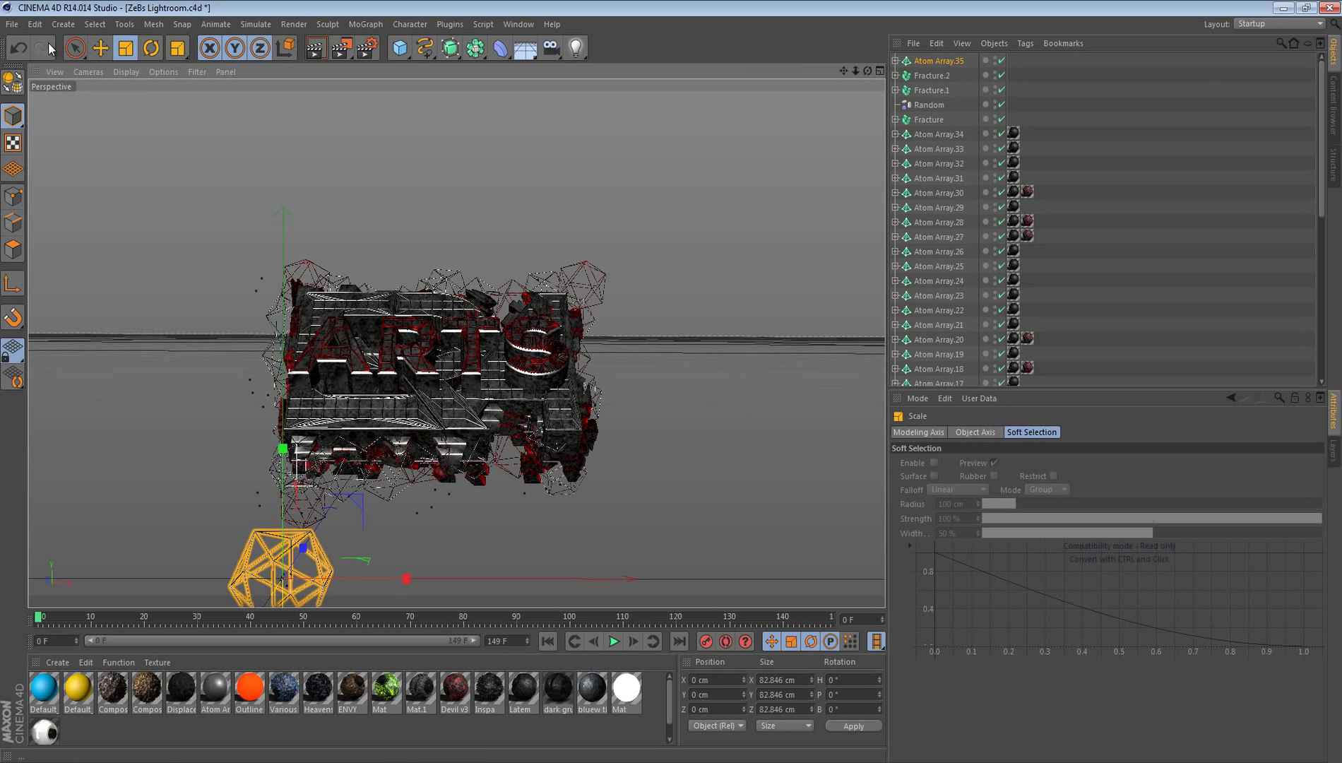
click(75, 48)
drag(396, 579, 317, 579)
drag(202, 452, 201, 256)
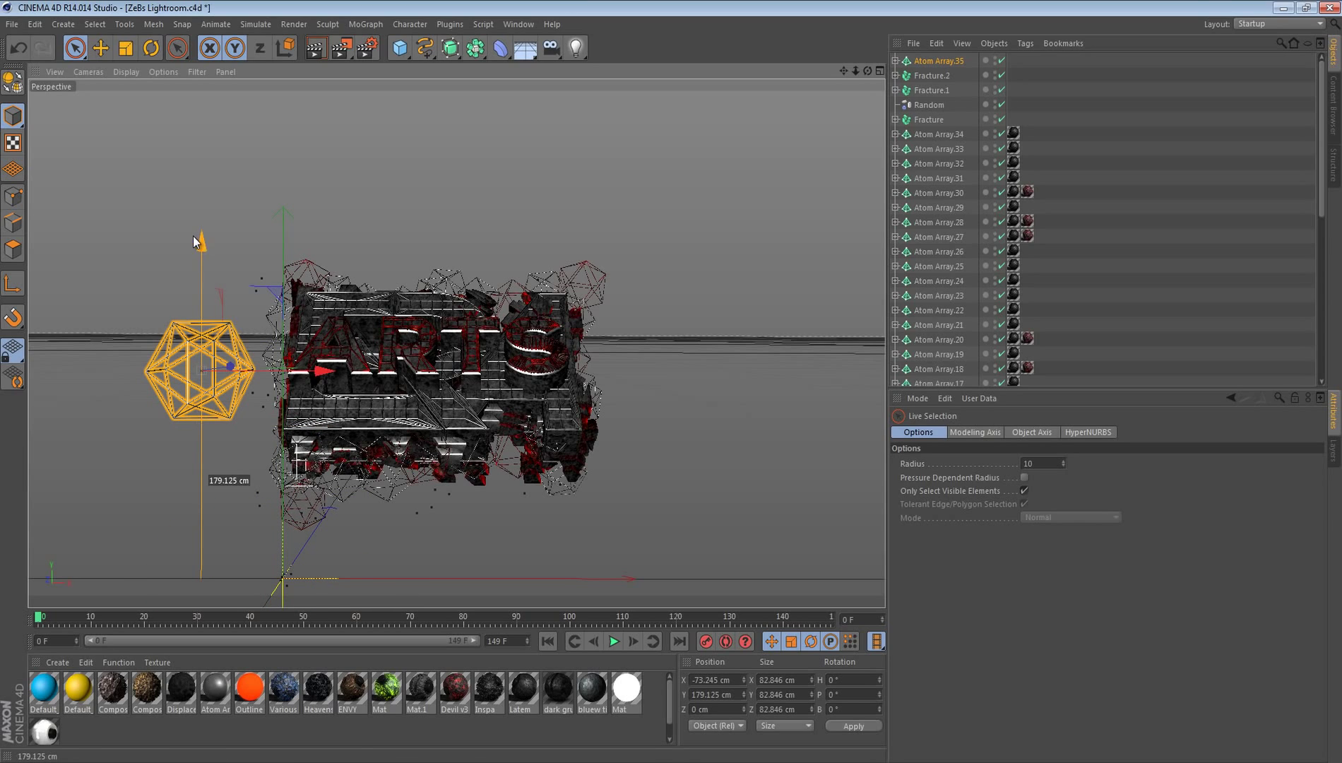
Step: Scale Atom Array.35 down further to about 42 cm
key(t)
drag(635, 385, 589, 387)
drag(110, 256, 39, 255)
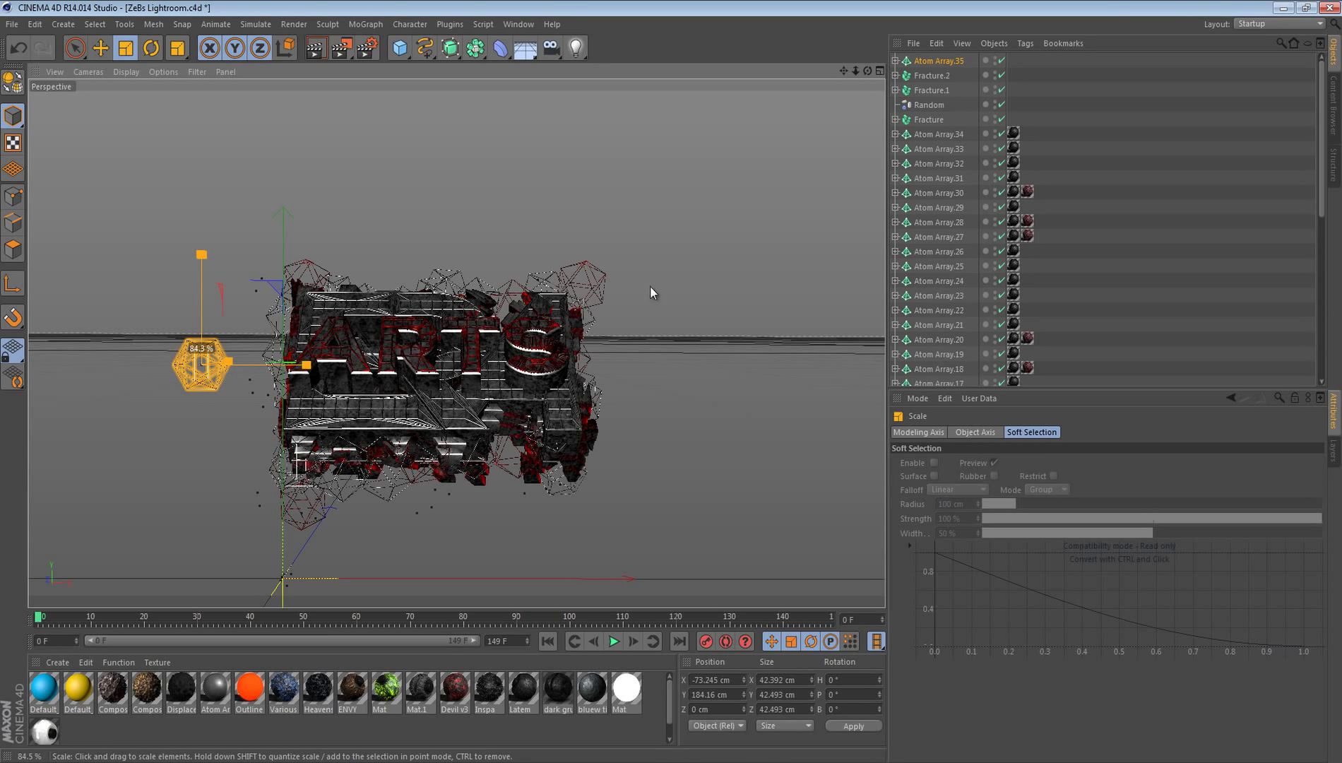
key(9)
click(182, 410)
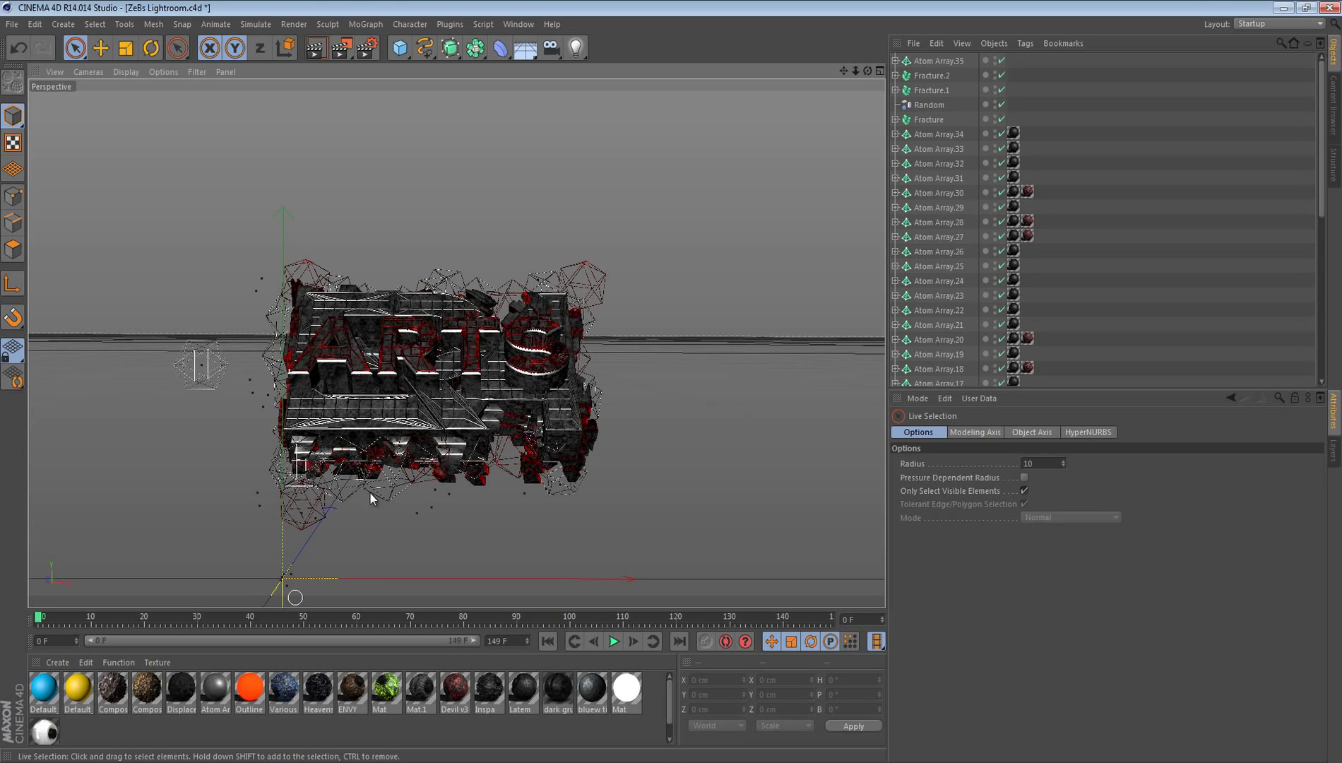
Step: Apply the Latem material to Atom Array.35 with Cubic projection and Seamless enabled
click(530, 696)
drag(529, 695, 599, 415)
click(1062, 492)
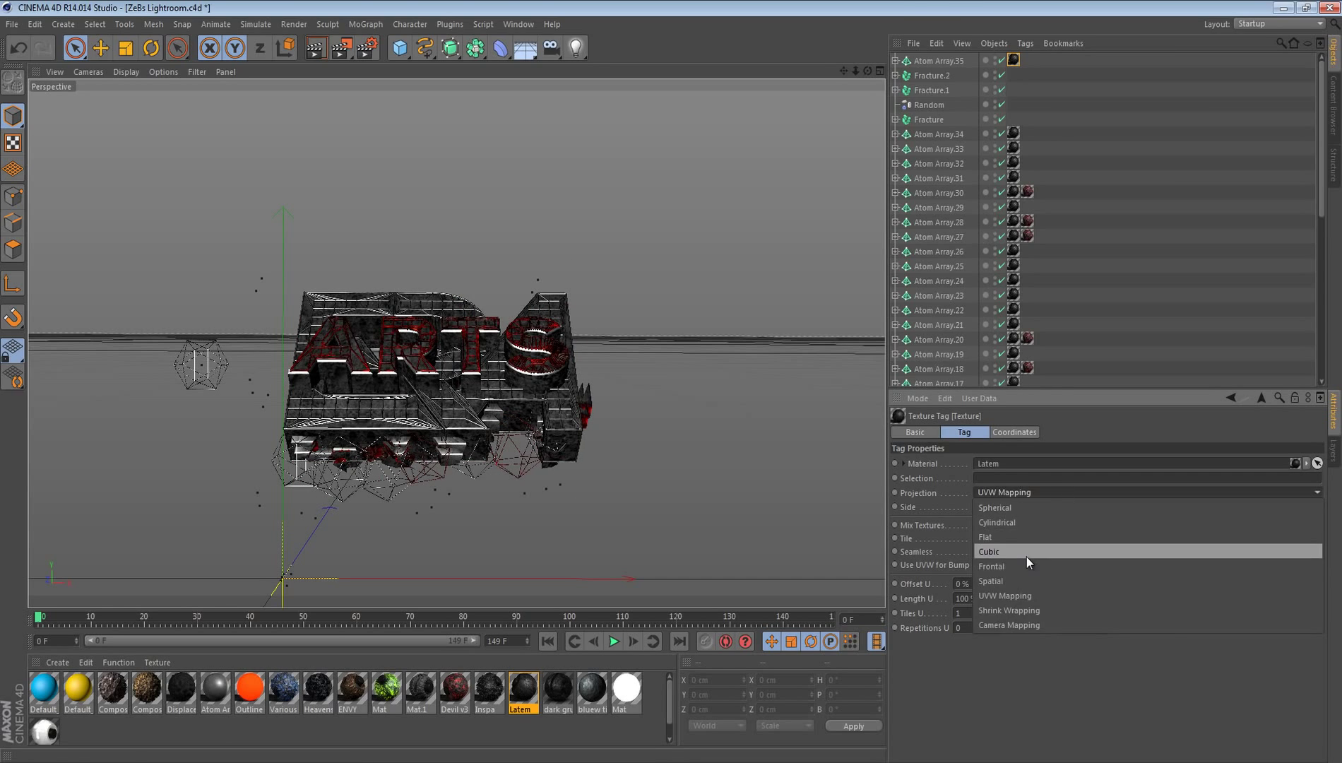
click(1026, 555)
click(976, 551)
Step: Duplicate Atom Array.35 and move the copy beyond the letter S, to about X 391 cm, Y 251 cm and Z 95 cm
ctrl+drag(931, 61, 932, 67)
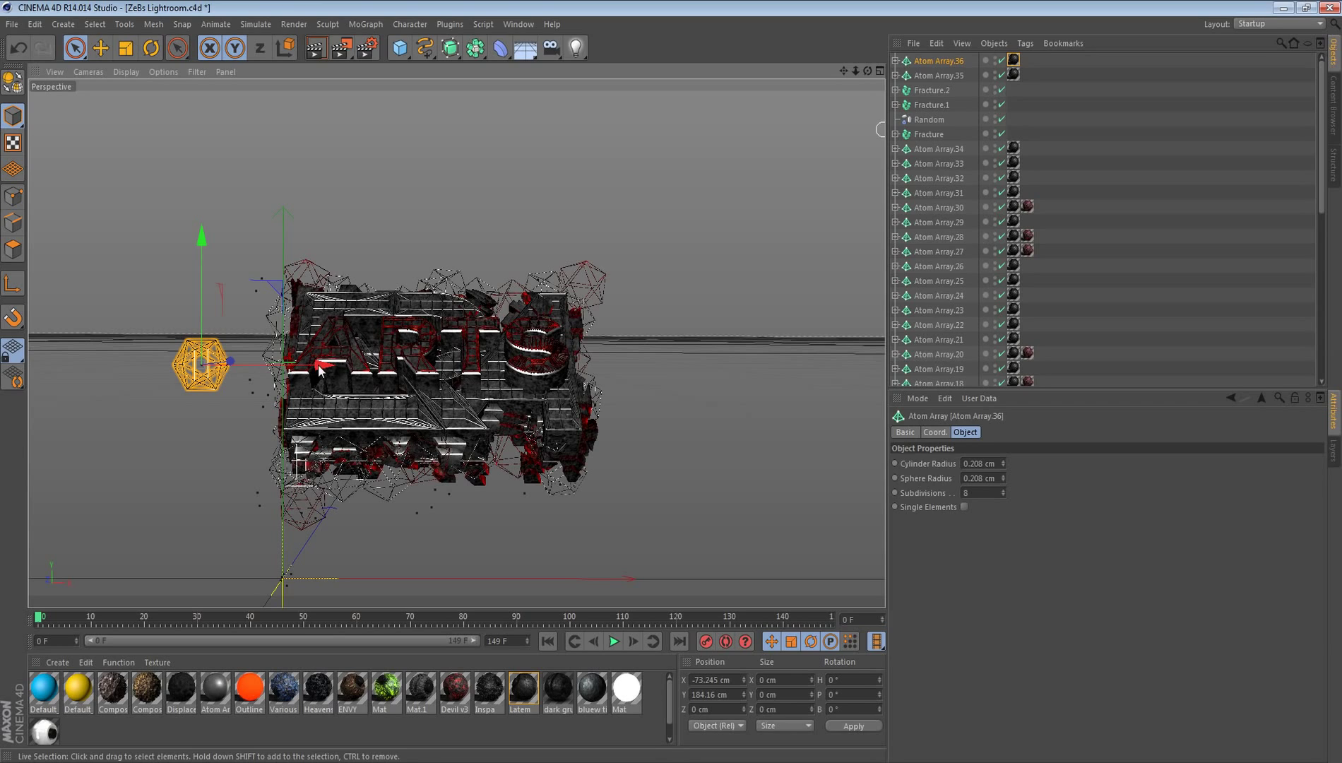
drag(321, 367, 826, 373)
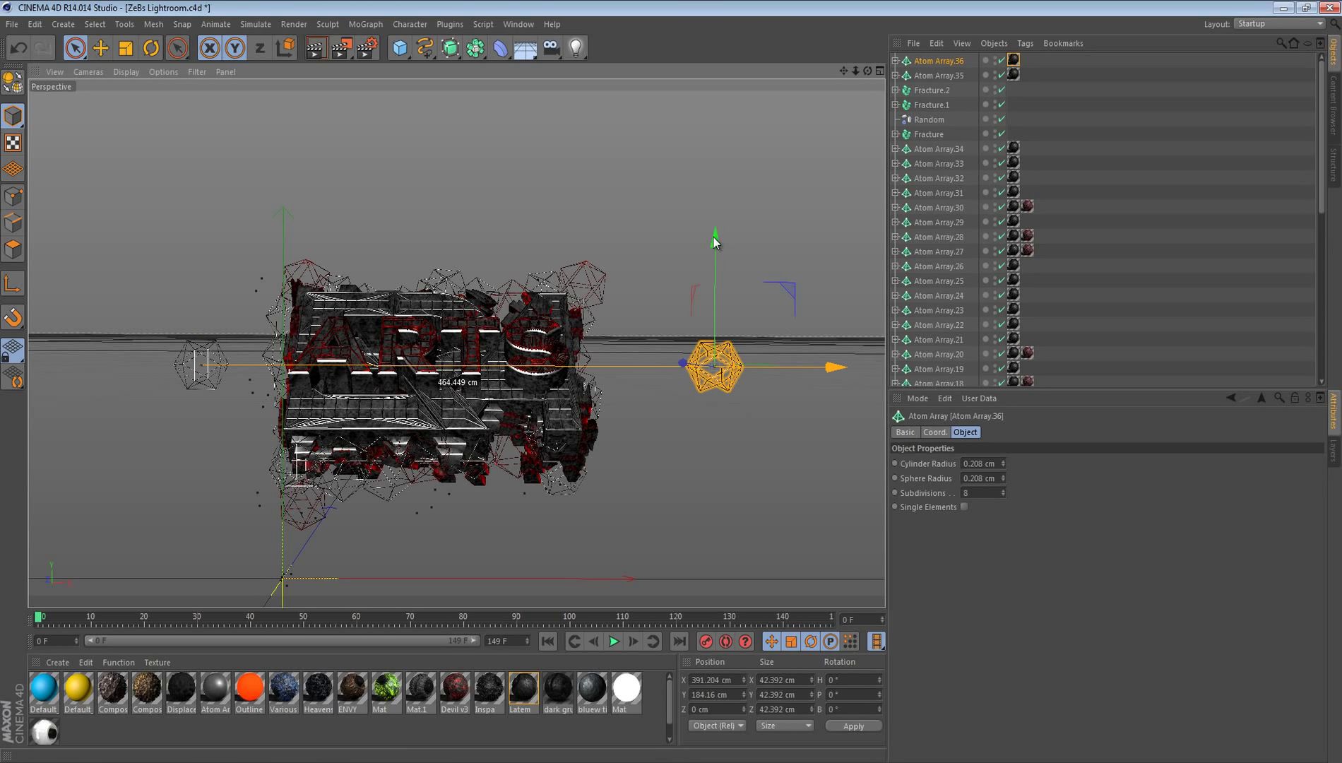
drag(715, 240, 707, 162)
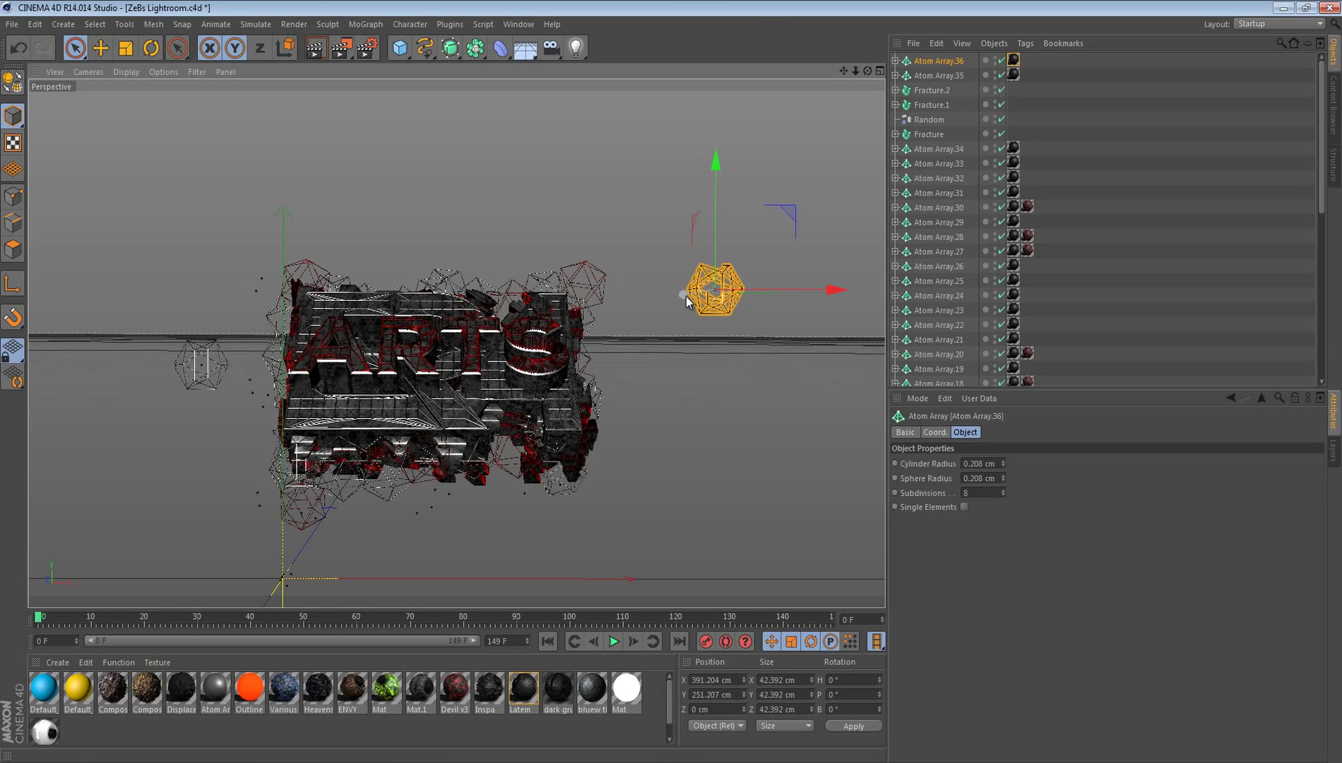
drag(686, 296, 658, 293)
Step: Rotate Atom Array.36 freely so it is oriented differently from the original
click(125, 48)
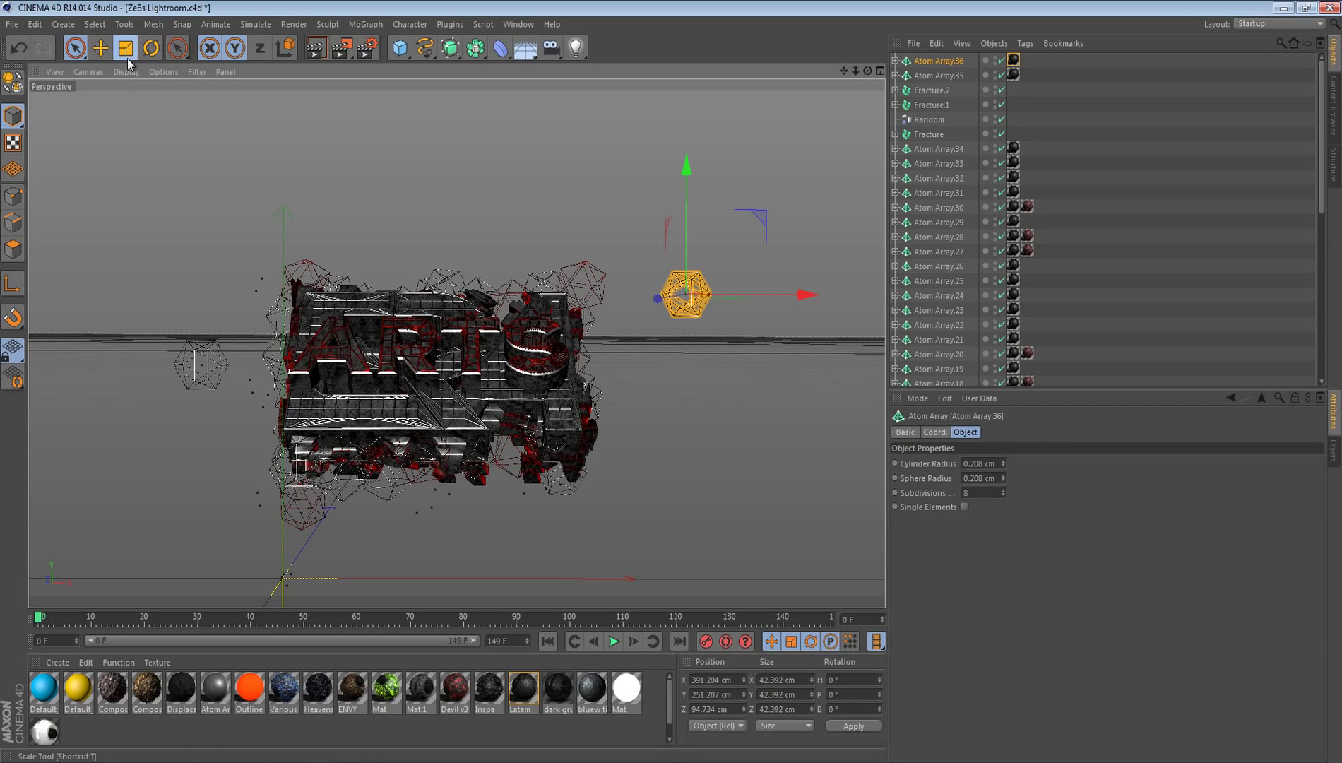
key(r)
drag(117, 259, 64, 273)
click(79, 50)
click(176, 257)
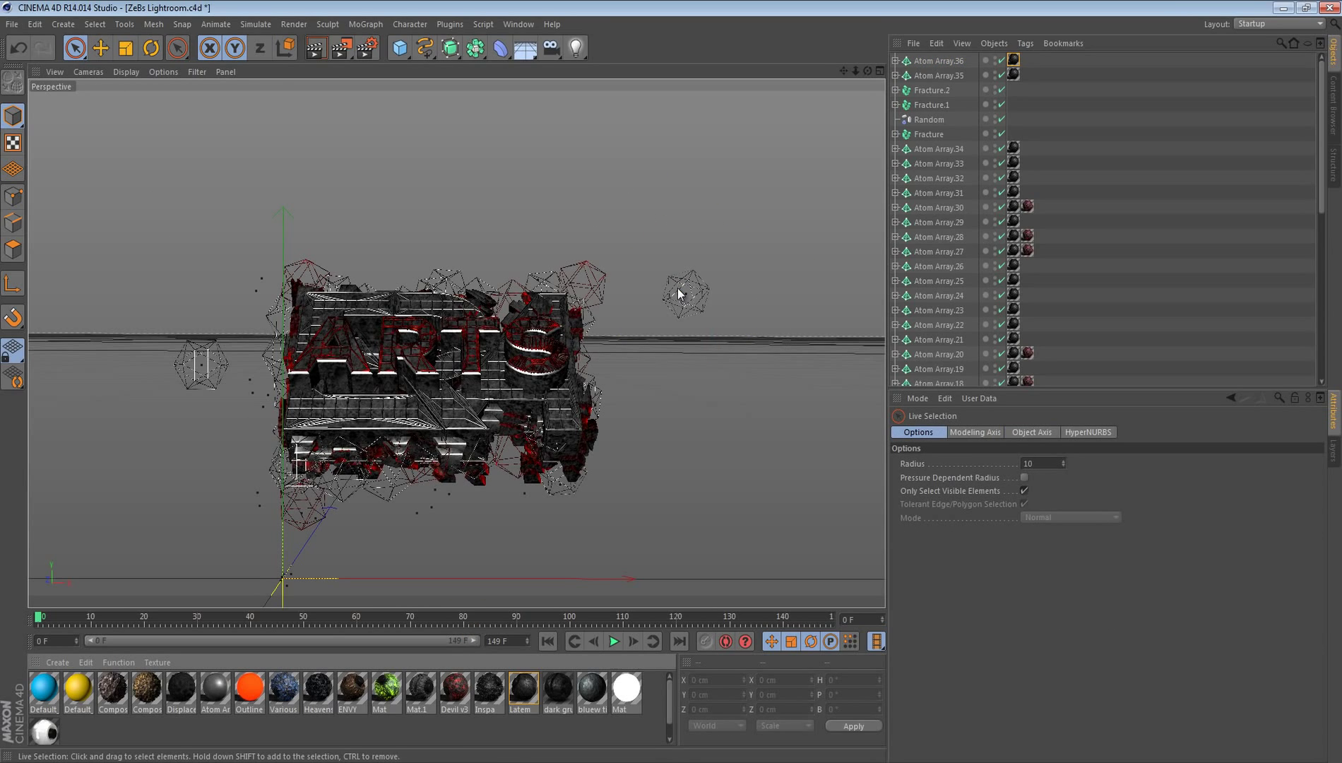
Step: Apply the Devil v3 material to Atom Array.36 with Cubic projection and Seamless enabled
drag(458, 694, 685, 291)
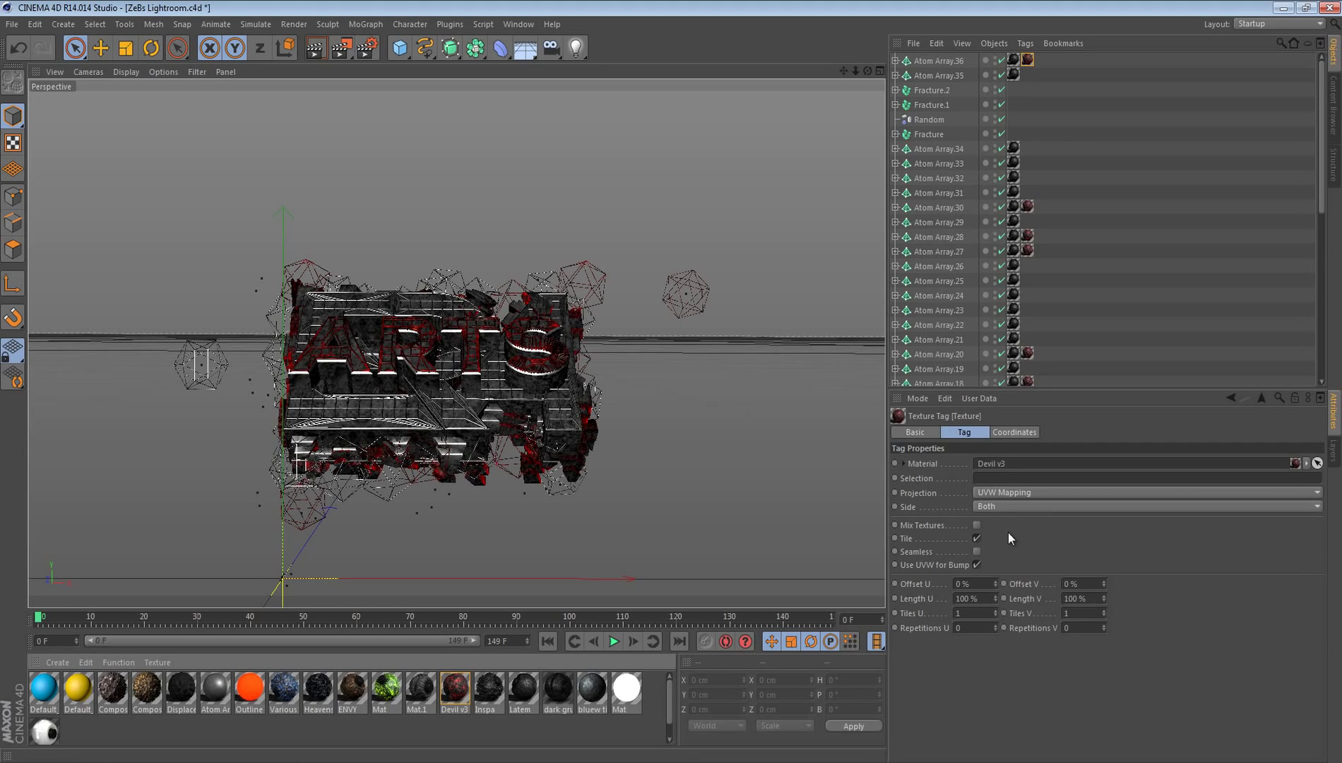
click(997, 493)
click(996, 556)
click(976, 550)
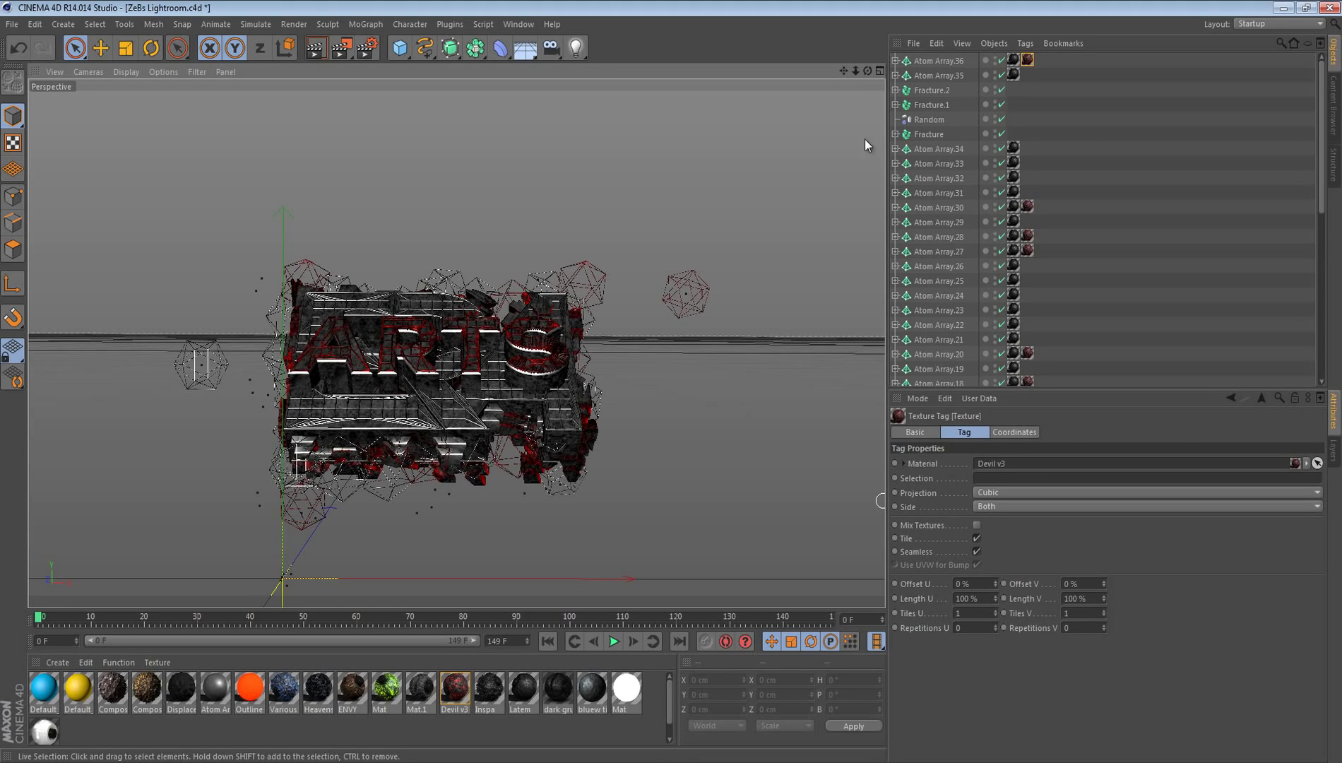
Step: Duplicate Atom Array.35 and Atom Array.36 together and rotate the copies around the text, to a bank of about 46.6°
click(939, 61)
shift+click(940, 73)
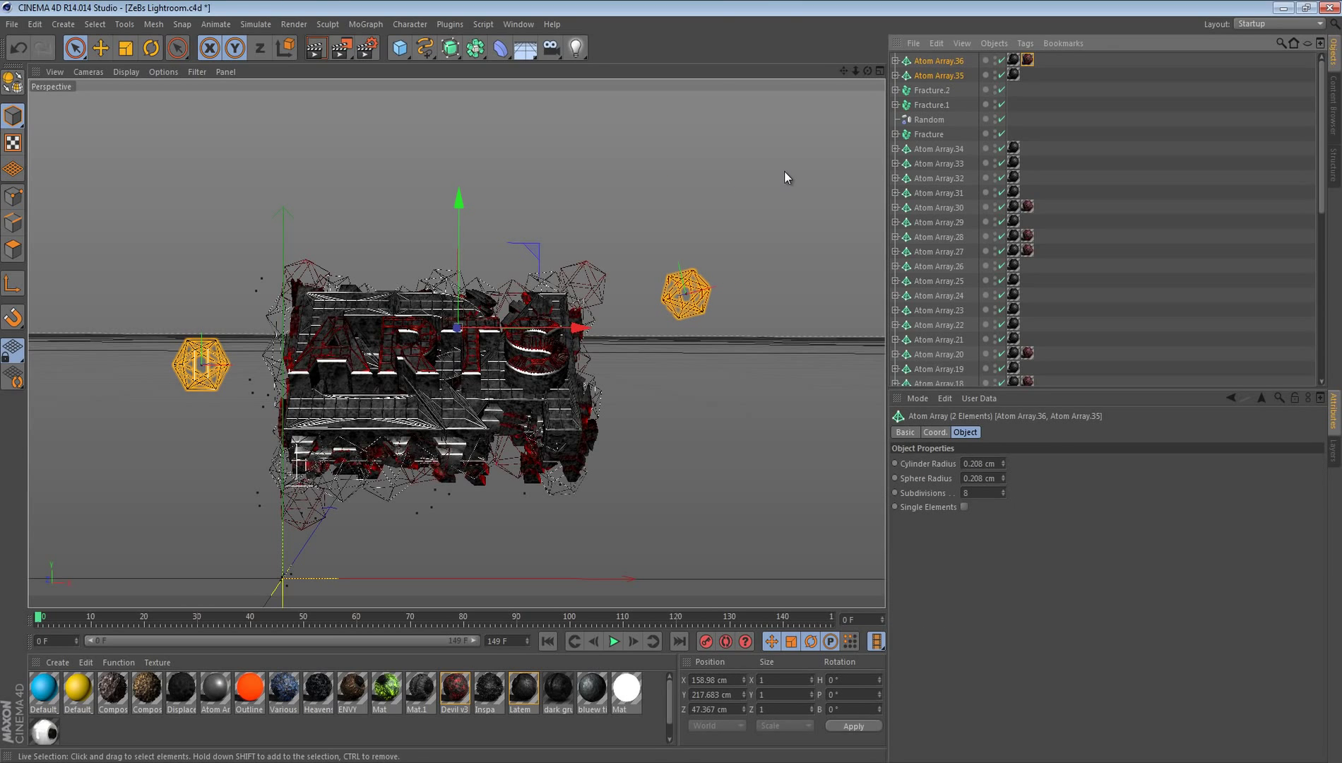
key(ctrl+c)
key(ctrl+v)
key(r)
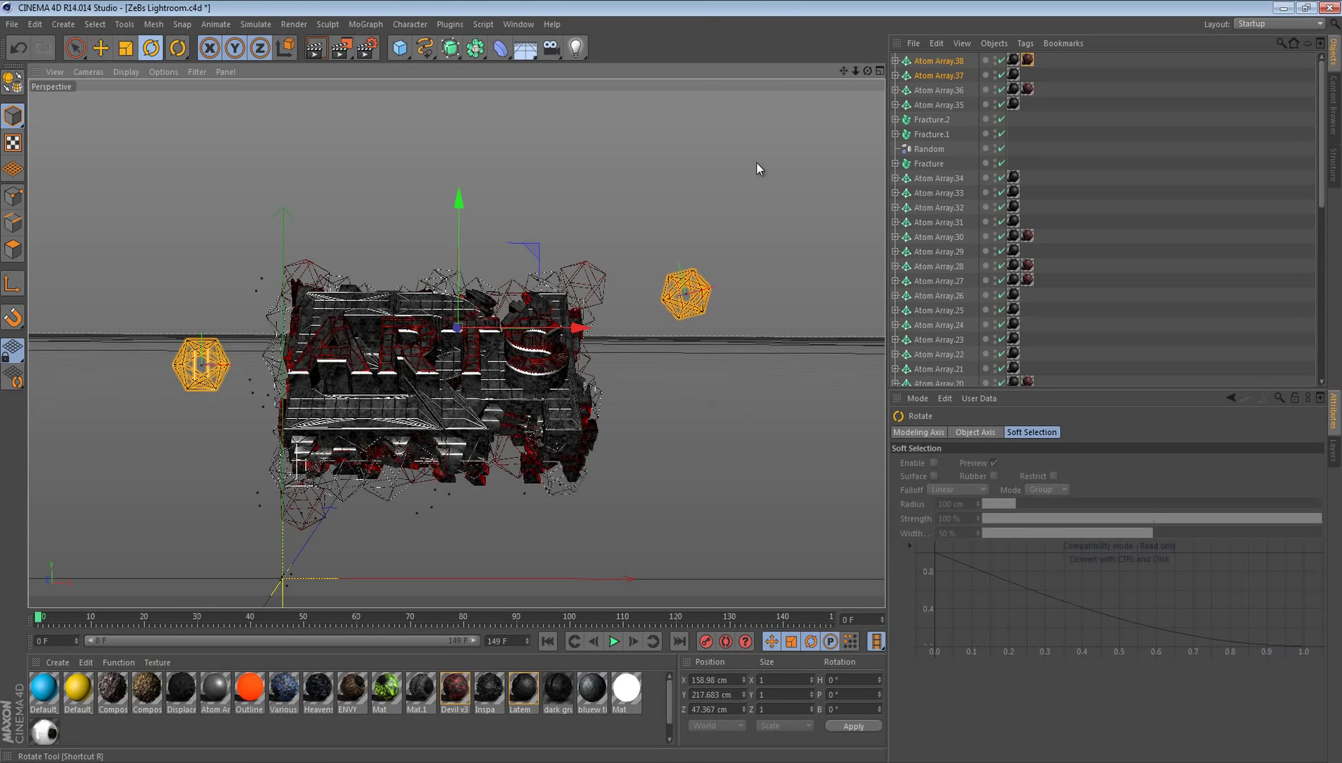
drag(806, 228, 765, 463)
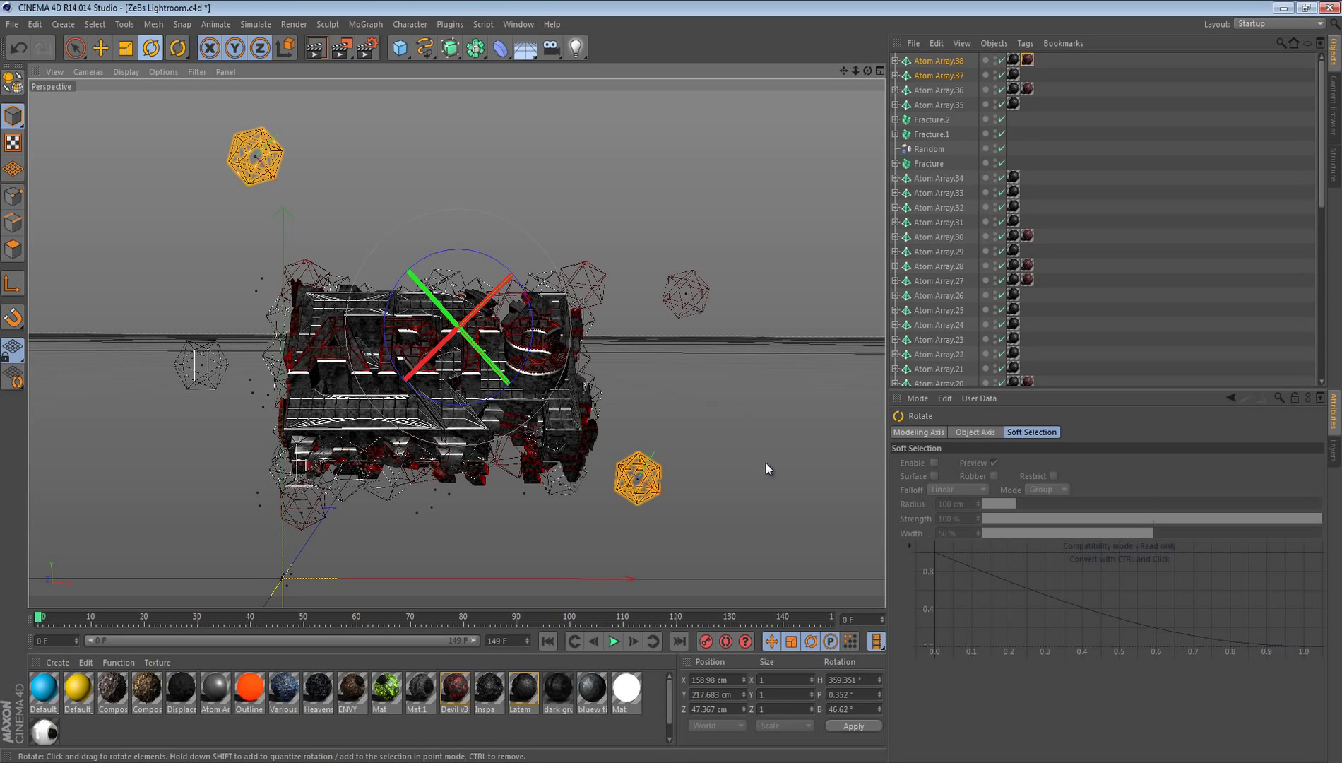
Step: Move Atom Array.37 inward so it sits just above the upper corner of the letter A
click(75, 47)
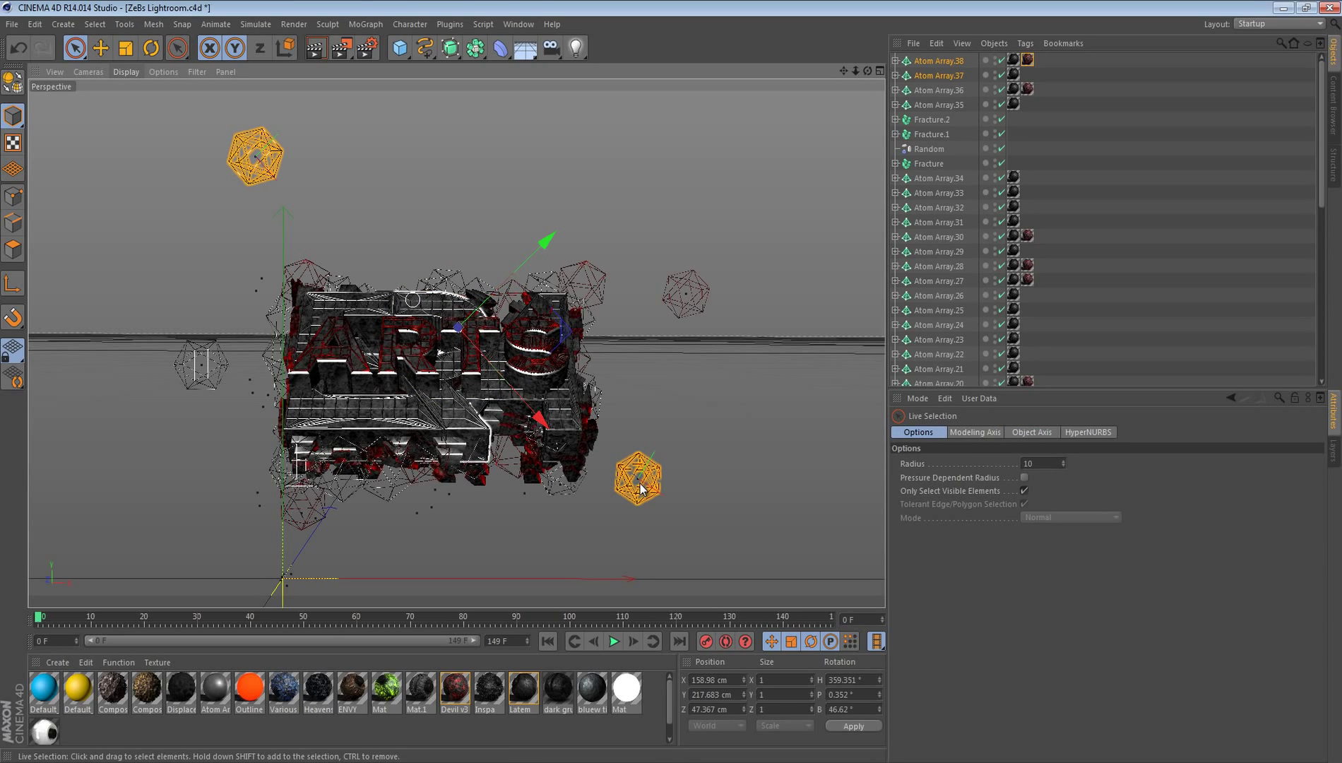
click(261, 154)
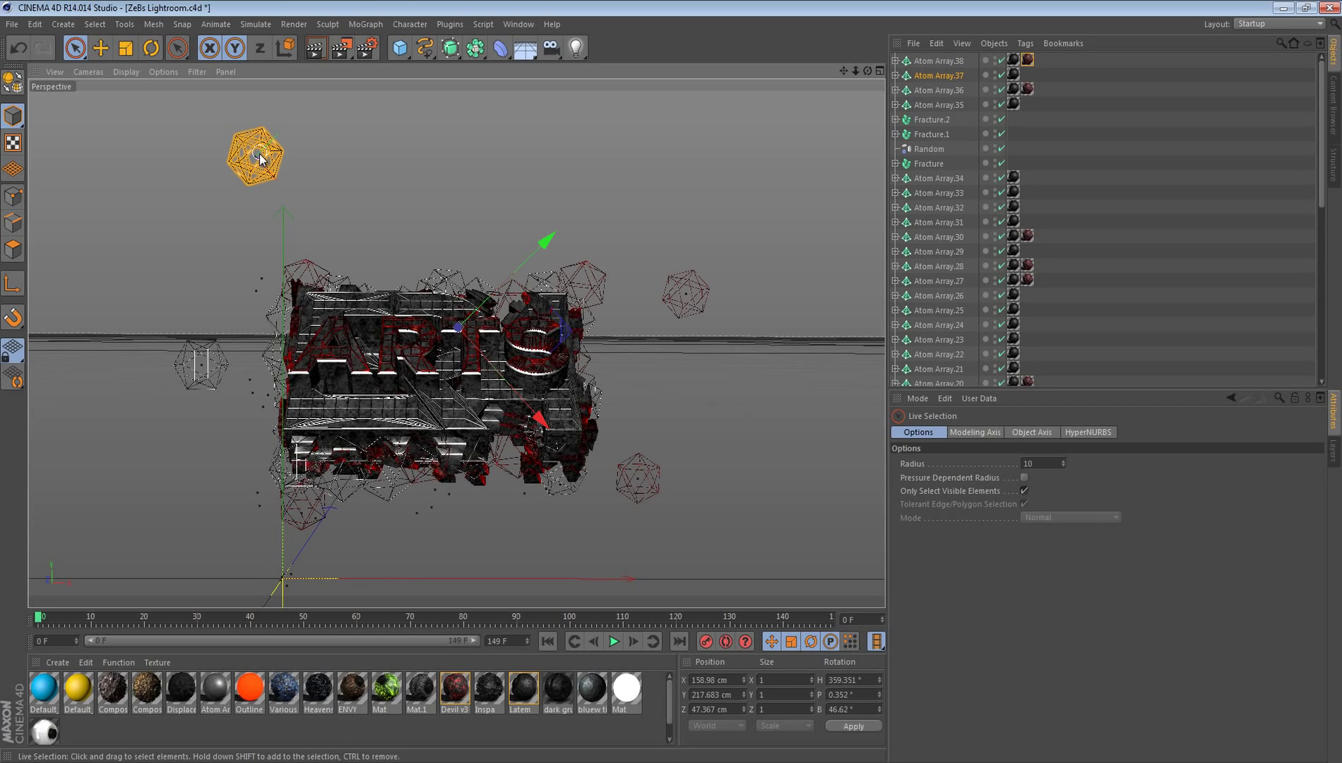
drag(561, 432, 590, 481)
drag(498, 370, 755, 392)
click(806, 413)
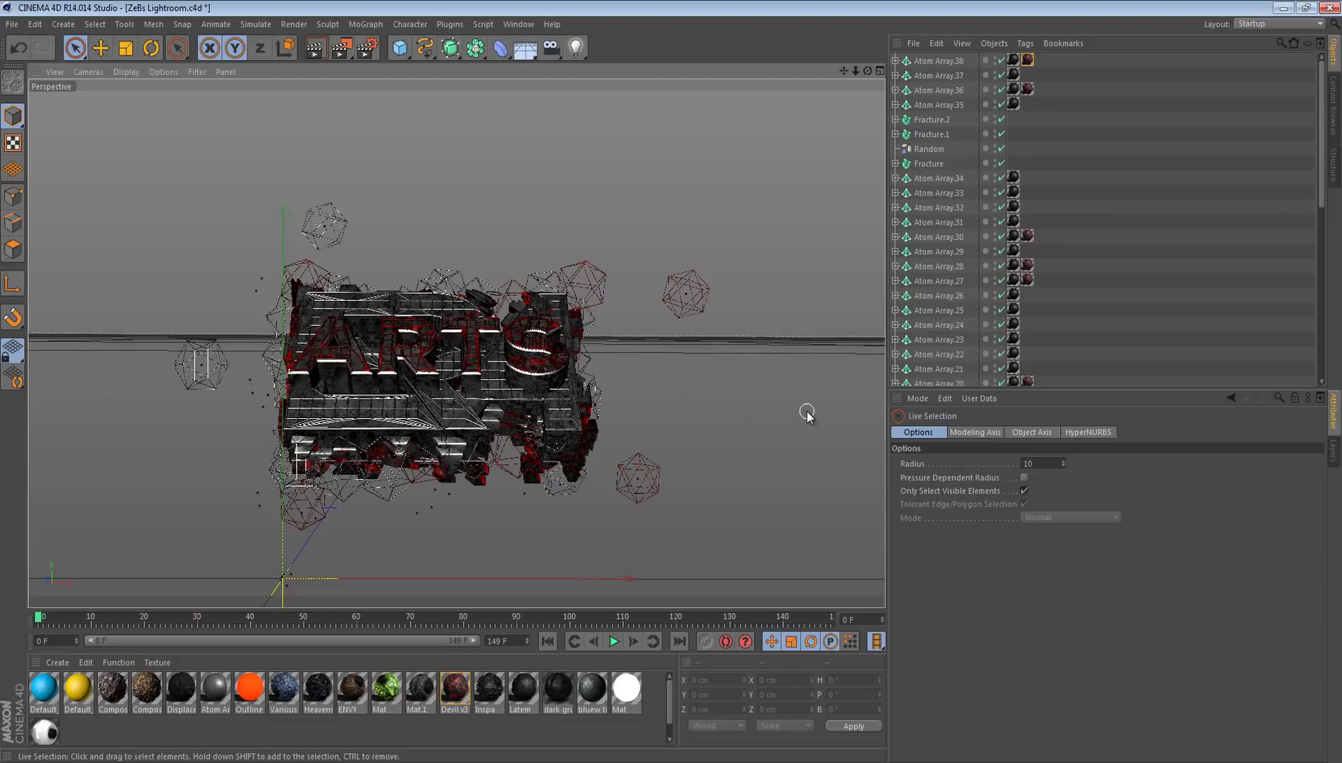
click(686, 290)
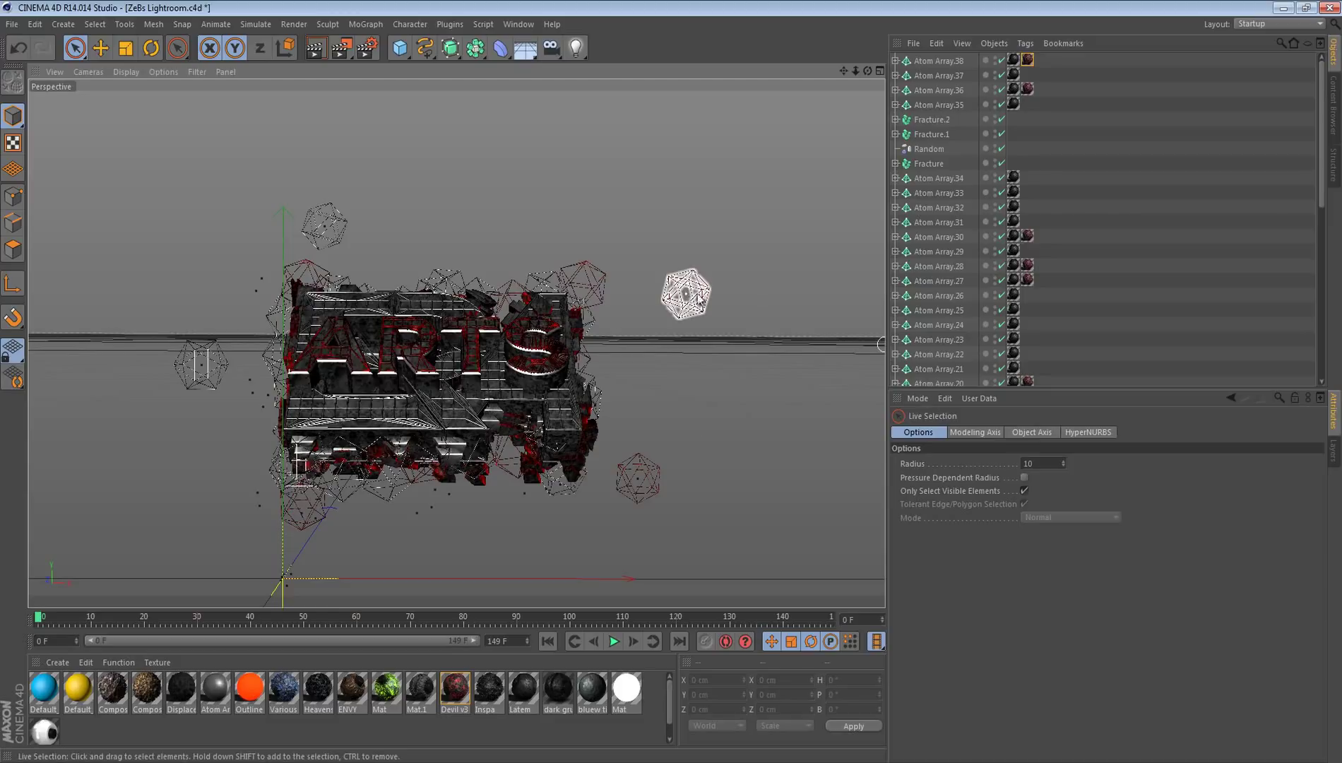
click(697, 328)
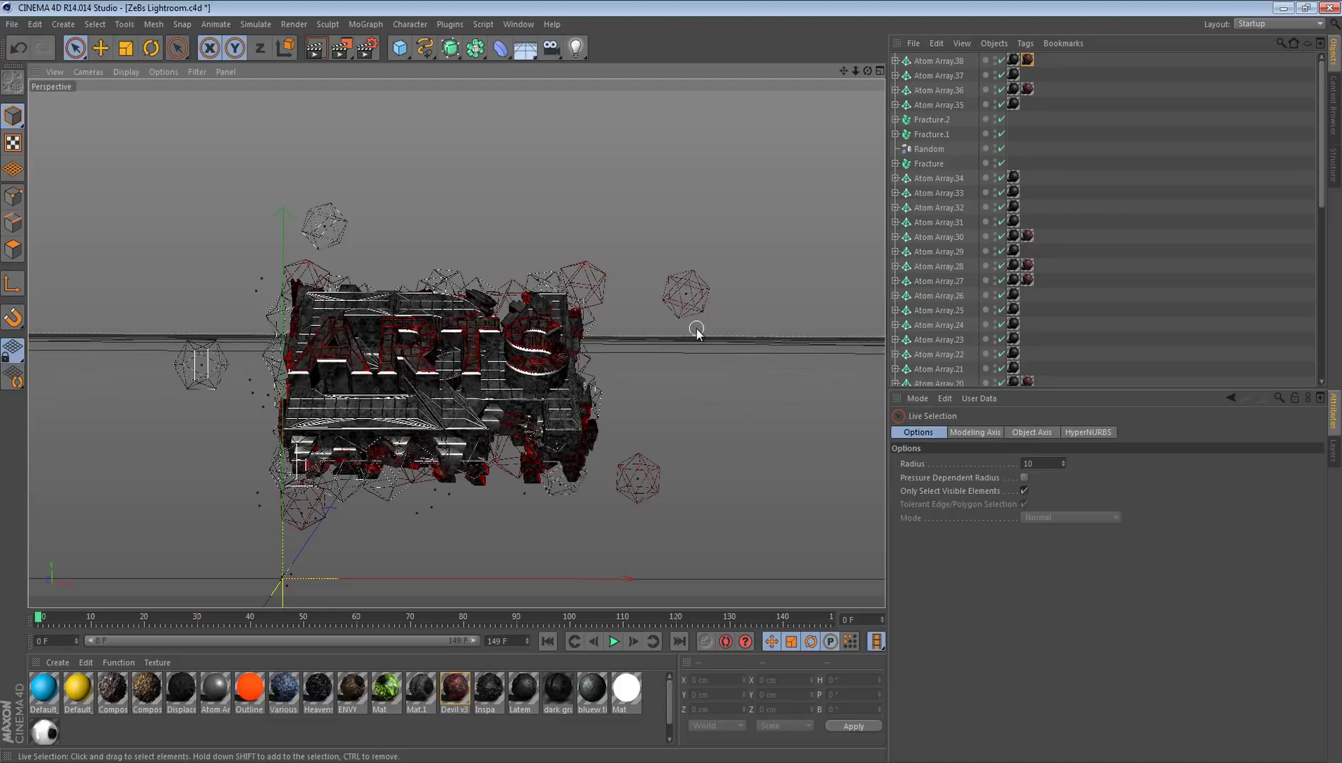